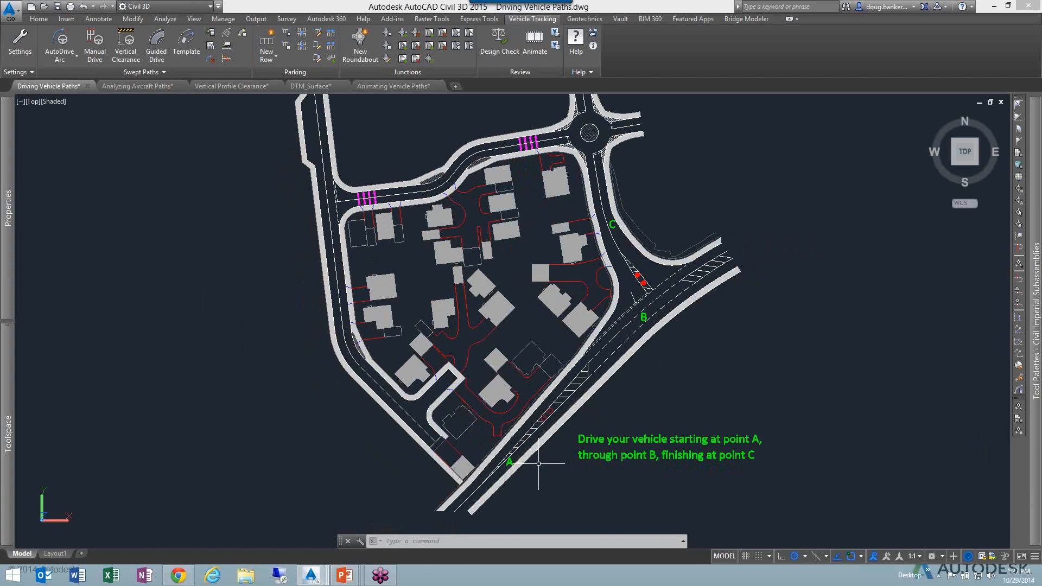
Examine the road layout along the intended vehicle route from point A through point B to point C.
scroll(524, 472, up, 2)
mouse_move(524, 471)
middle_down()
mouse_move(526, 429)
mouse_move(517, 468)
middle_up()
scroll(539, 435, down, 3)
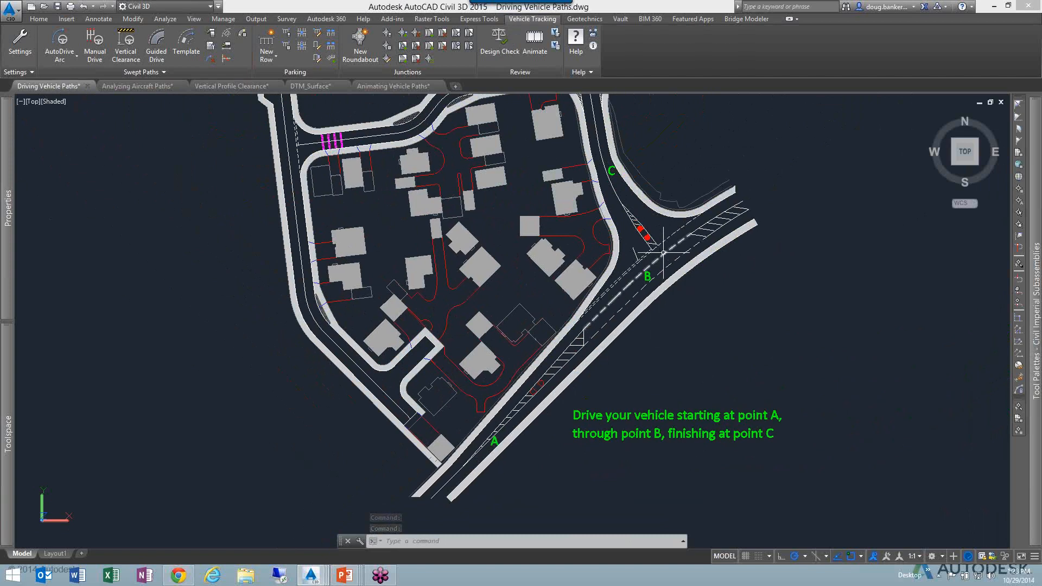
scroll(664, 236, up, 4)
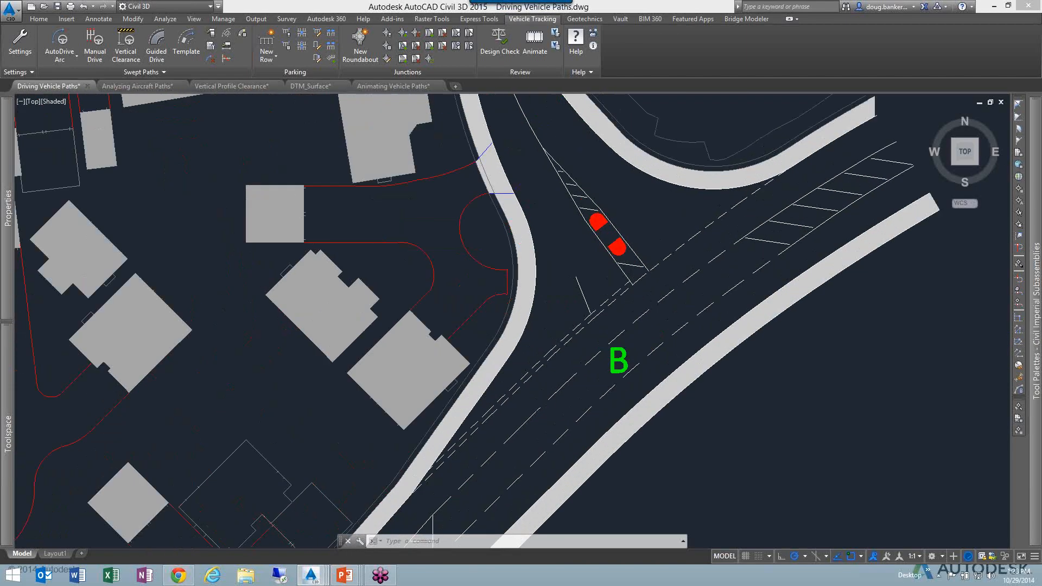
middle_drag(640, 212, 635, 342)
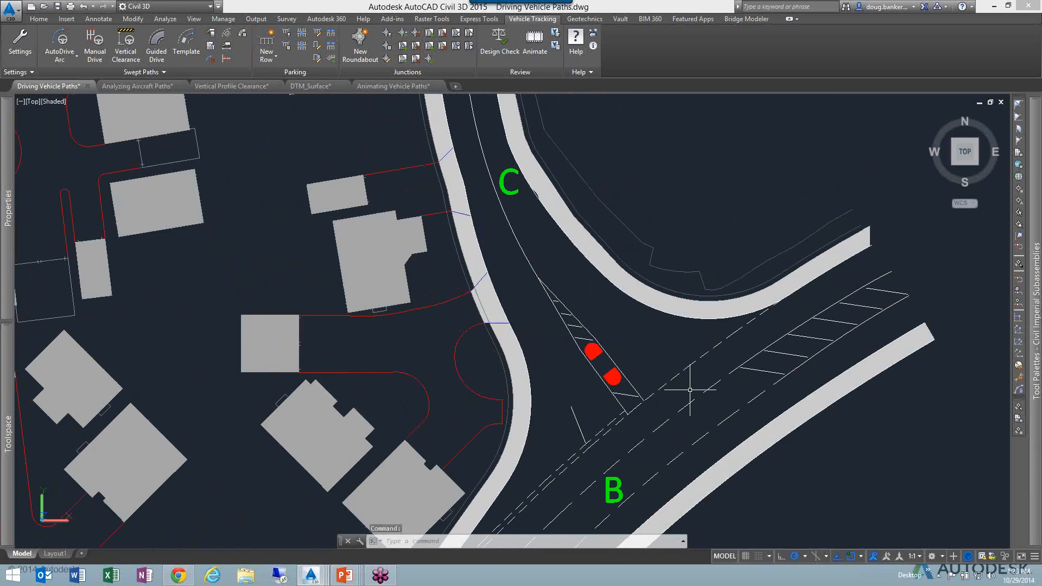
middle_drag(690, 390, 731, 246)
scroll(667, 348, down, 2)
mouse_move(667, 347)
middle_down()
mouse_move(693, 181)
mouse_move(740, 115)
middle_up()
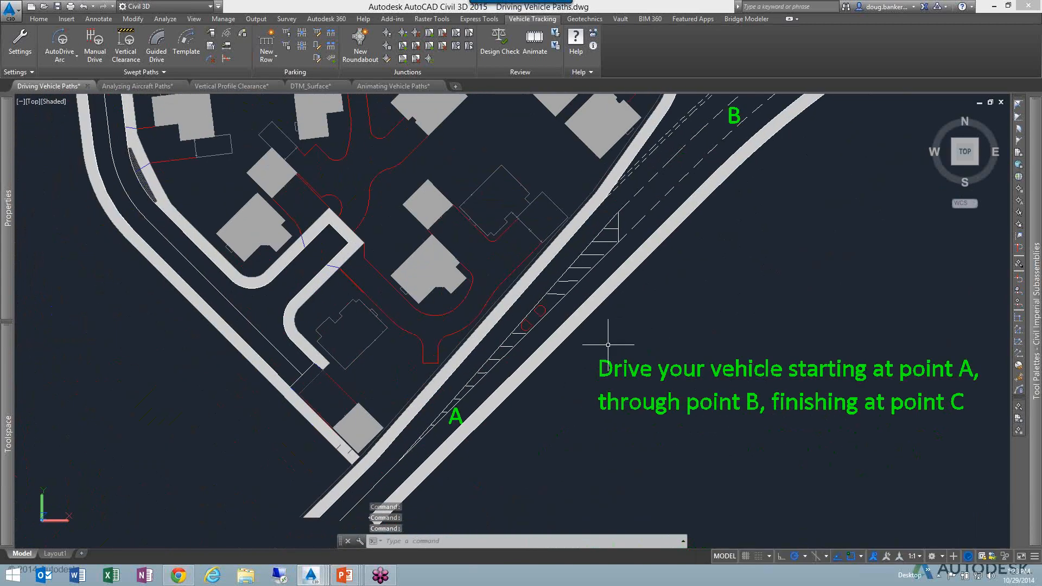
middle_drag(609, 346, 630, 310)
scroll(512, 396, up, 2)
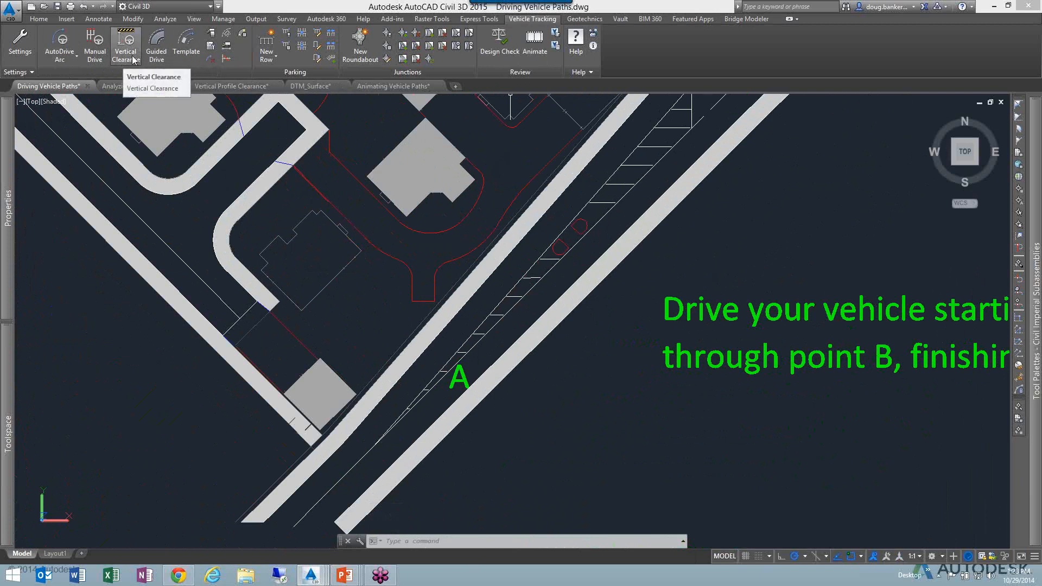
Start an AutoDrive Arc swept path and browse the vehicle library's groups with Specialist Vehicles (Worldwide) collapsed.
click(61, 45)
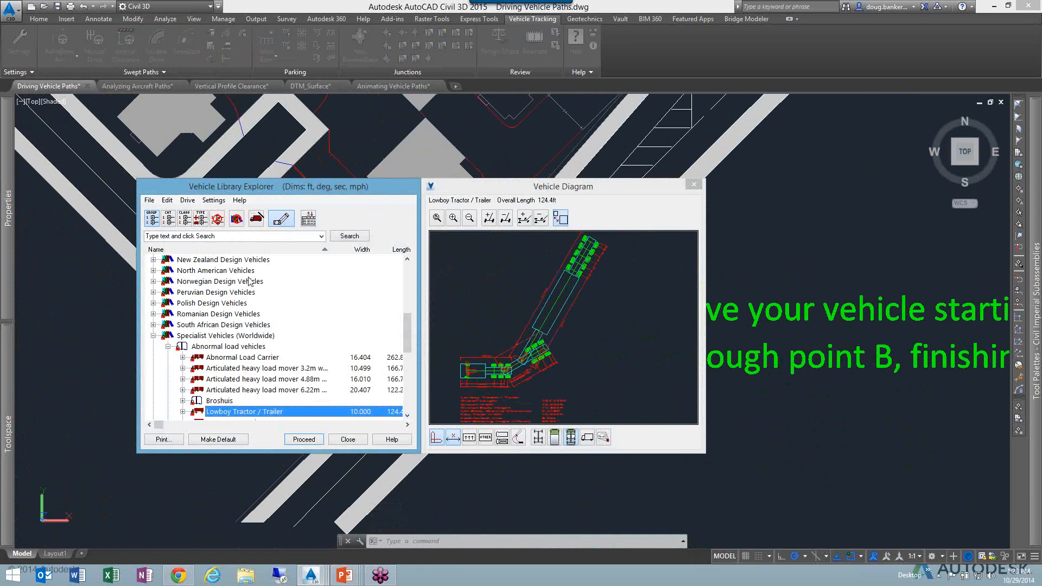
click(153, 336)
scroll(153, 320, up, 2)
scroll(153, 316, up, 5)
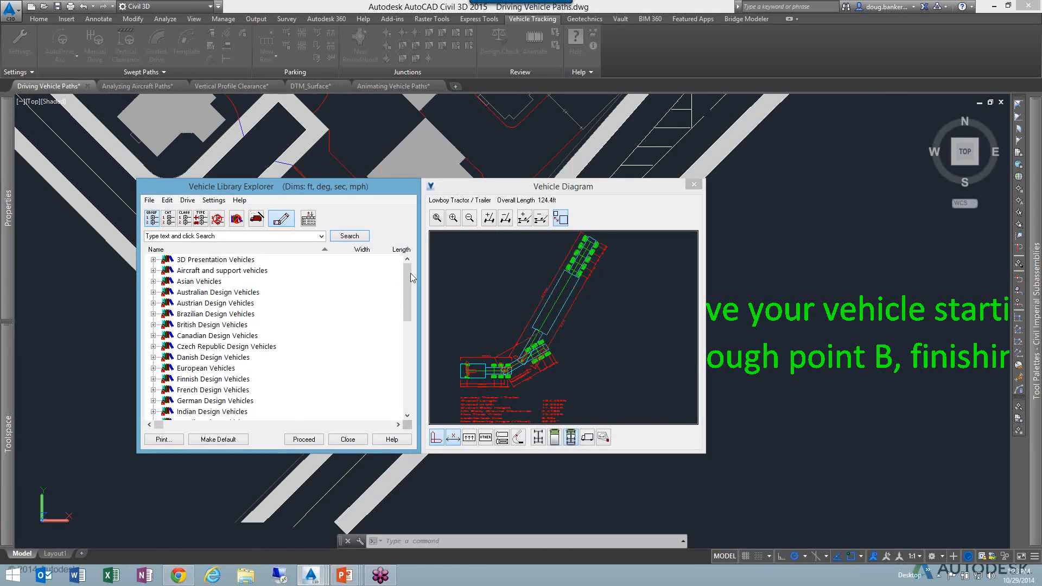
mouse_move(411, 273)
mouse_down()
mouse_move(417, 372)
mouse_move(415, 272)
mouse_up()
drag(402, 295, 406, 377)
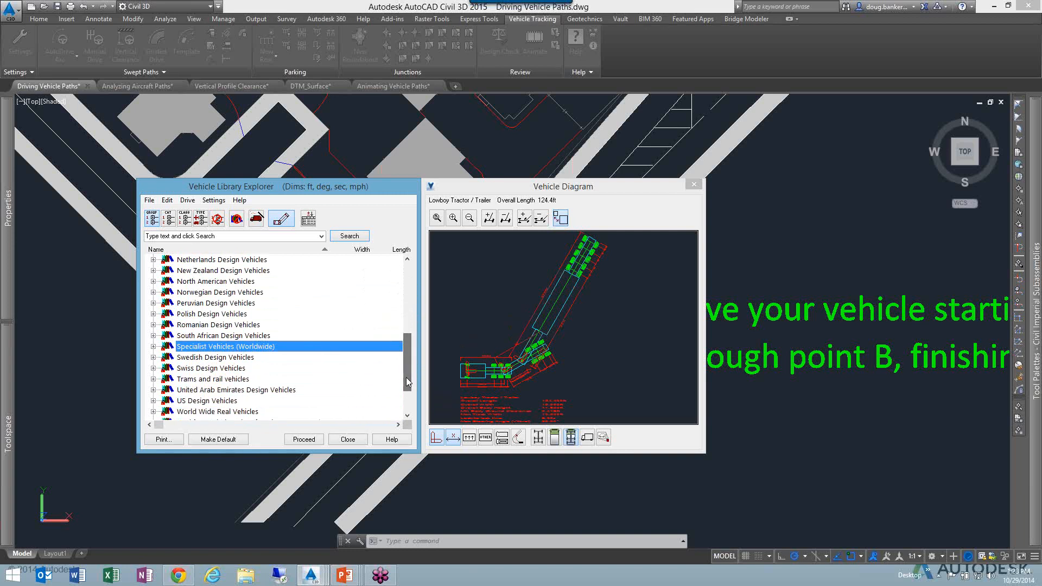
Expand US Design Vehicles, collapse AASHTO 2004 (US Customary), and browse the AASHTO 2011 (US Customary) vehicles.
click(153, 400)
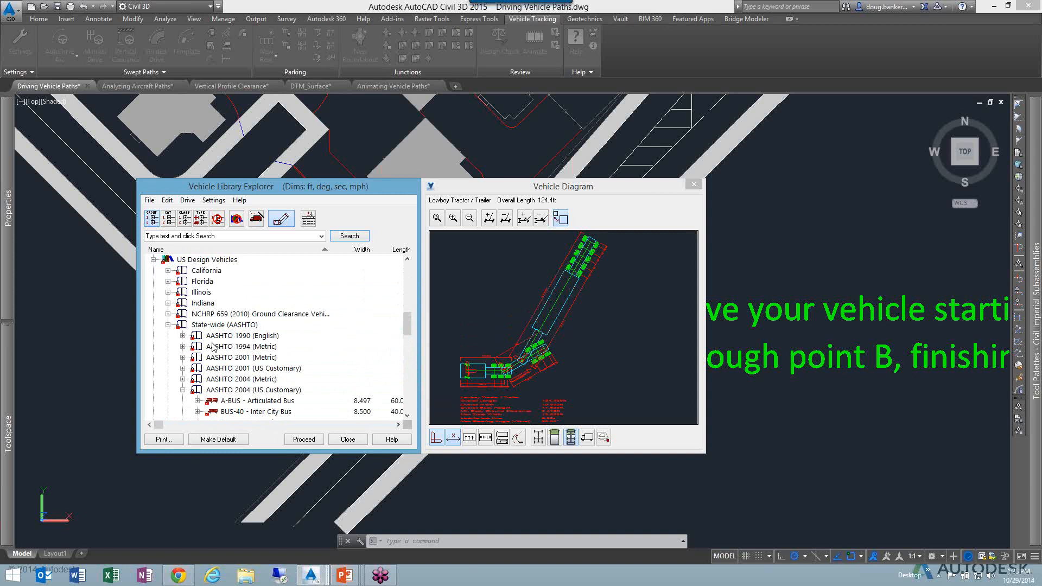
scroll(240, 350, down, 1)
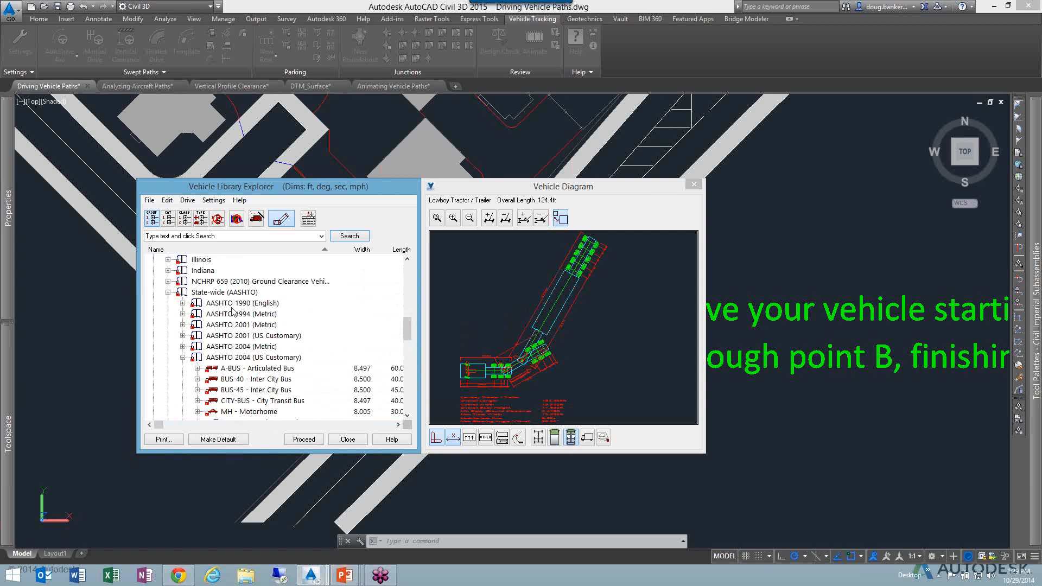
scroll(228, 374, down, 2)
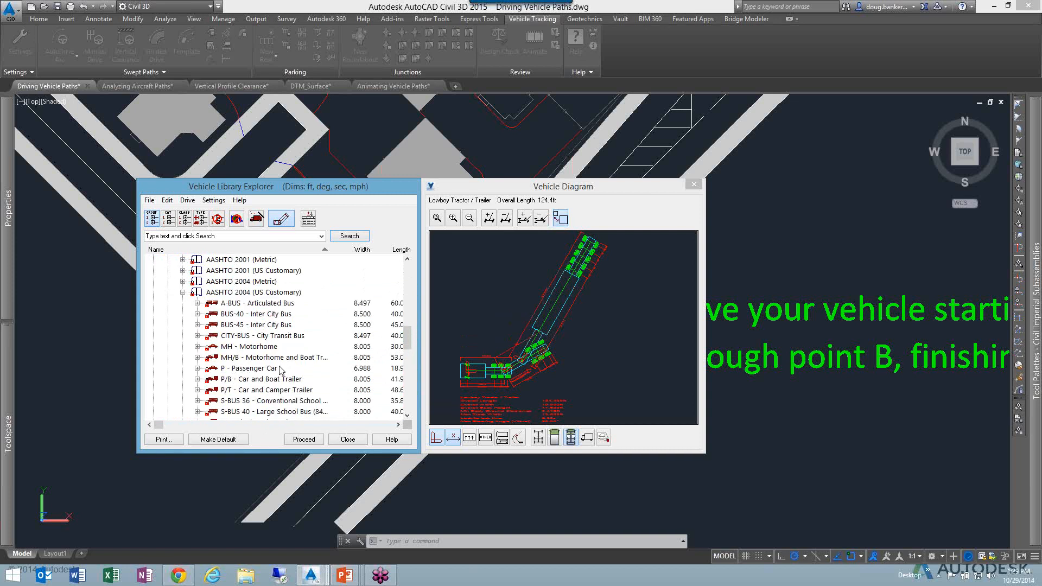
click(183, 292)
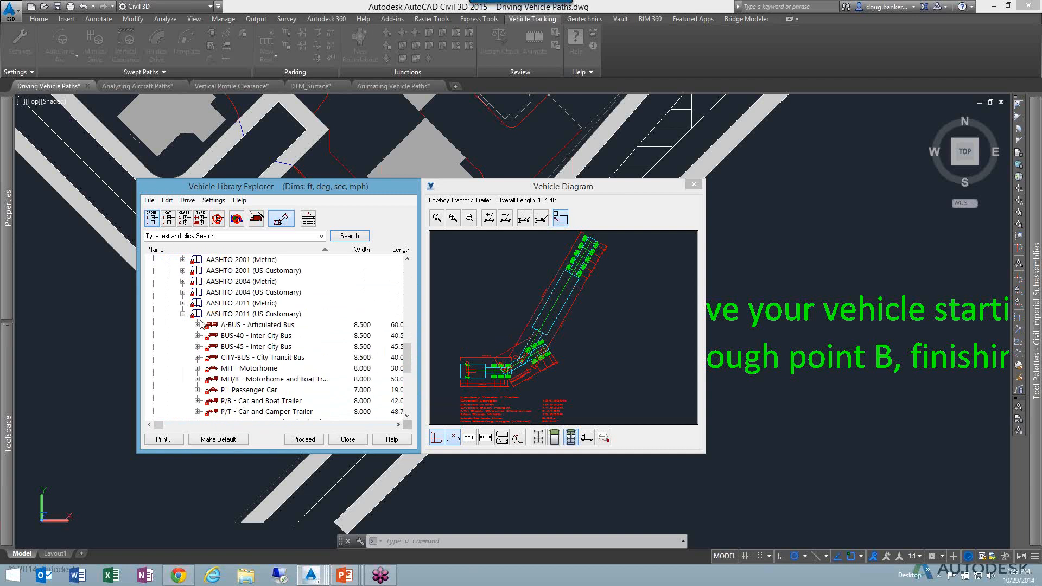
scroll(257, 339, down, 1)
scroll(257, 340, down, 1)
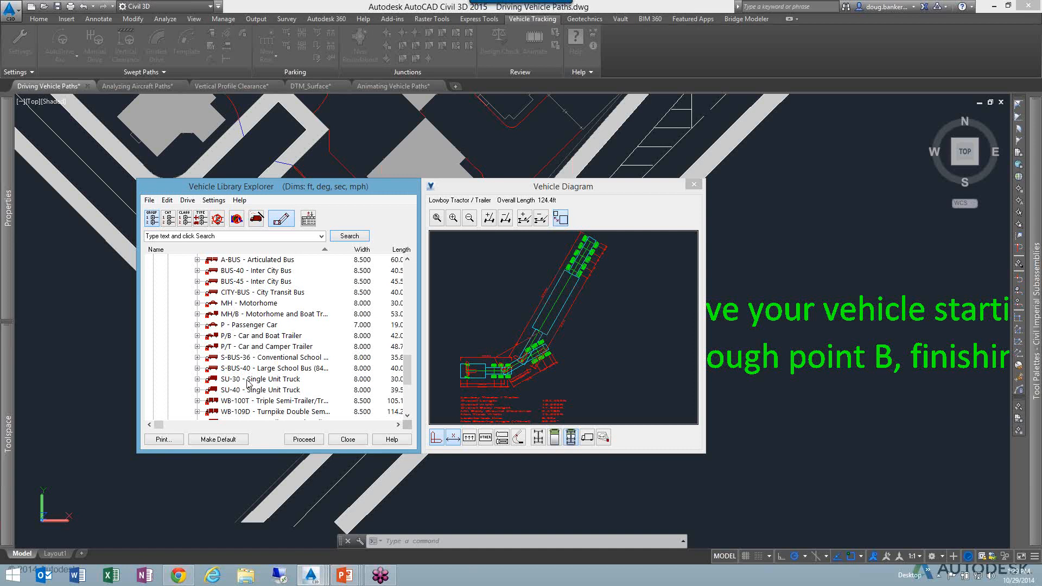
scroll(247, 387, down, 2)
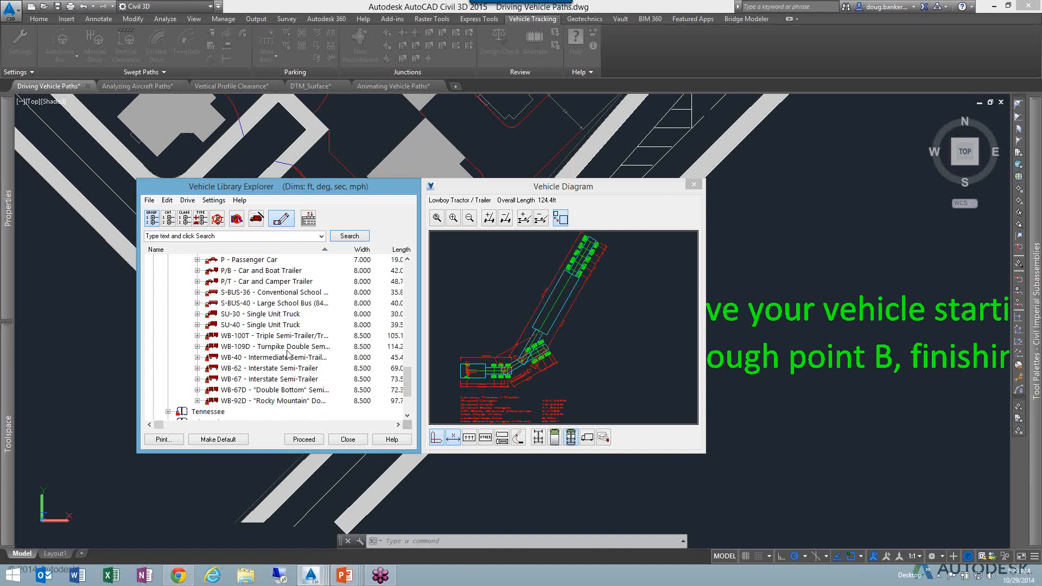
Use the S-BUS-40 - Large School Bus for the swept path without making it the default vehicle.
click(239, 307)
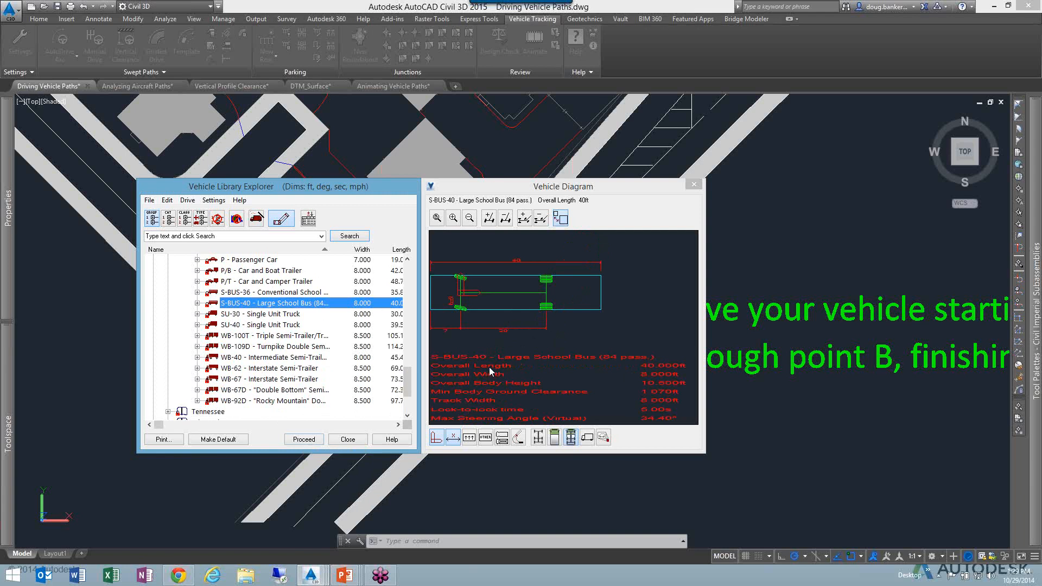
click(305, 439)
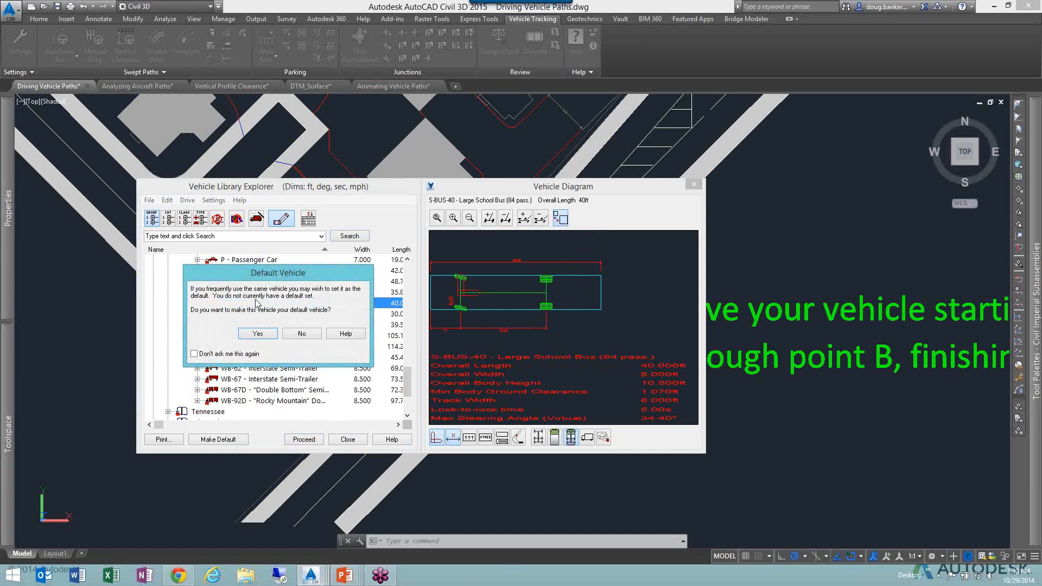
click(301, 334)
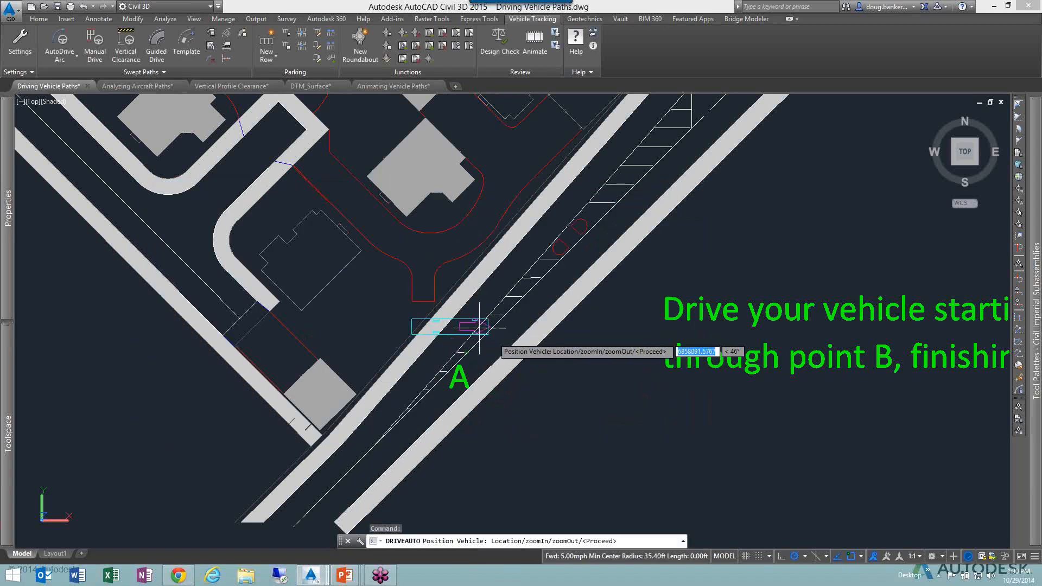
Turn object snap off and place the school bus in the lane beside point A.
scroll(477, 330, up, 5)
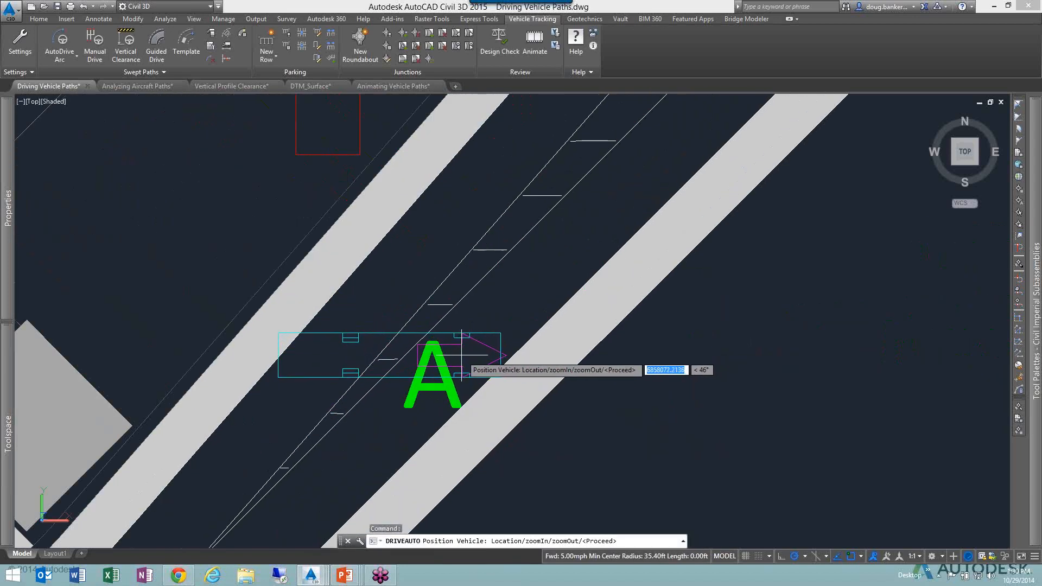
middle_drag(459, 349, 471, 283)
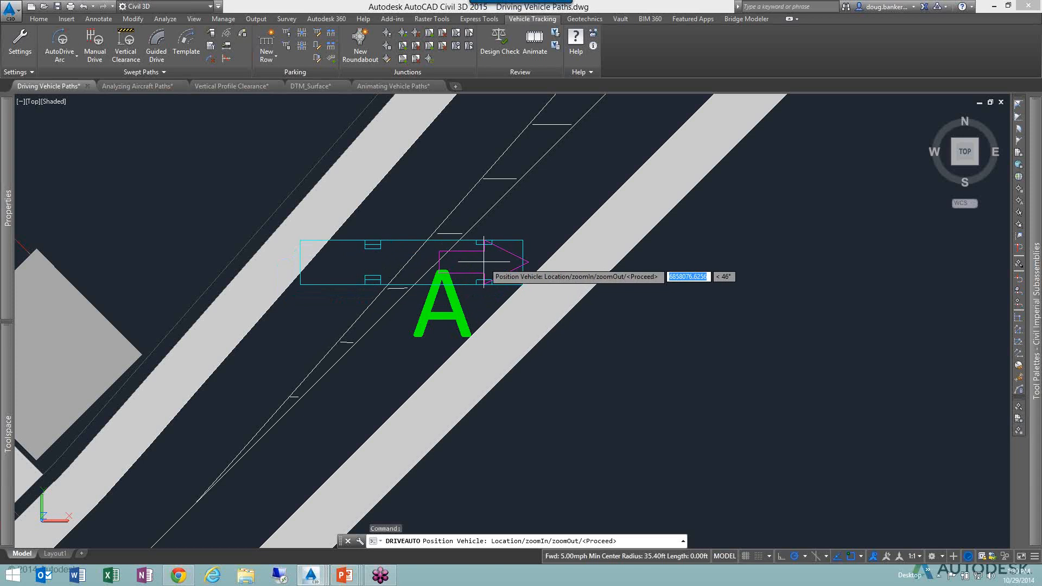
key(F3)
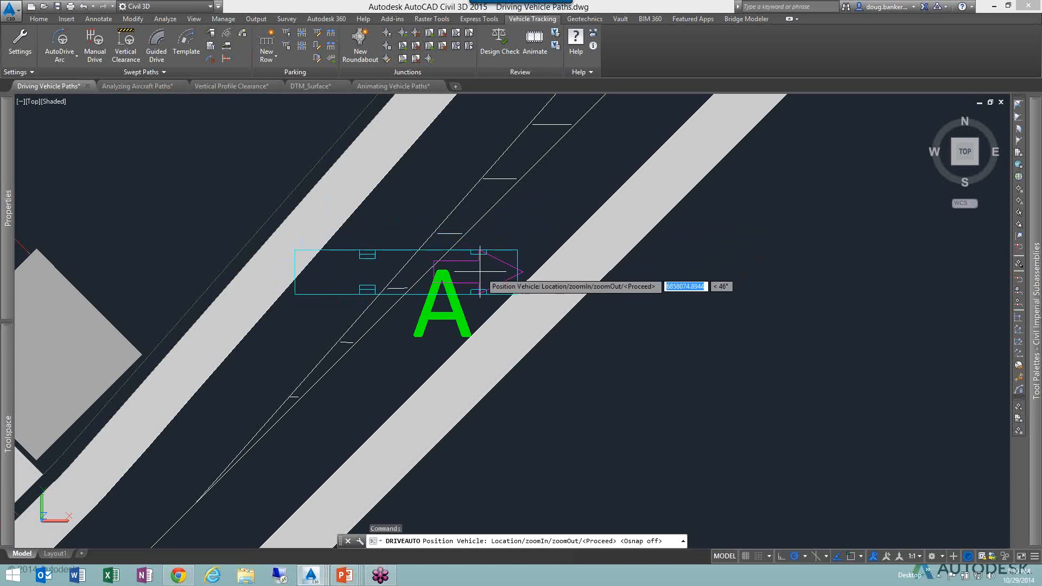
click(484, 268)
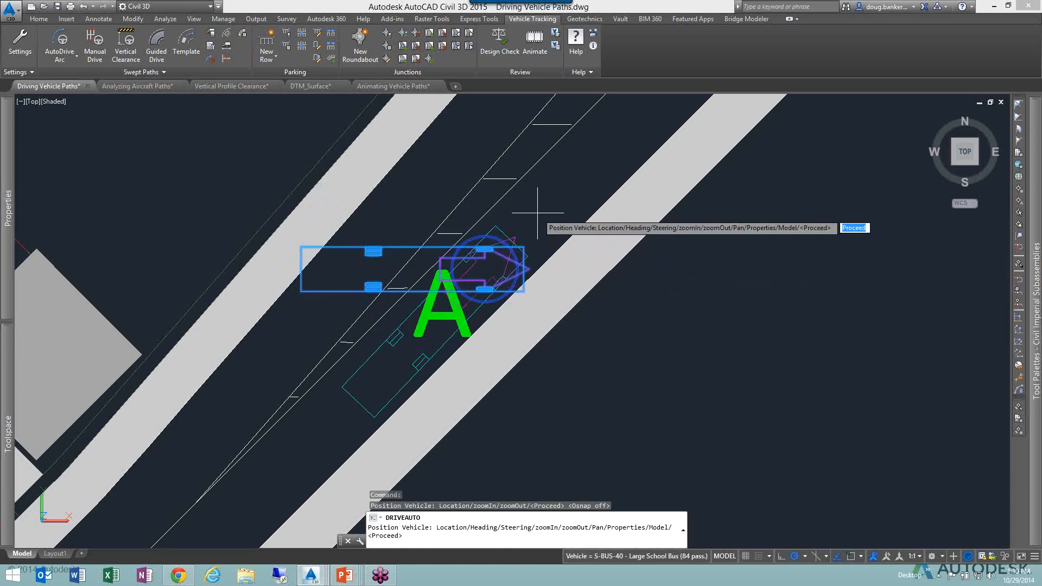
Set the bus's heading along the lane towards point B and accept the vehicle position.
scroll(545, 209, down, 2)
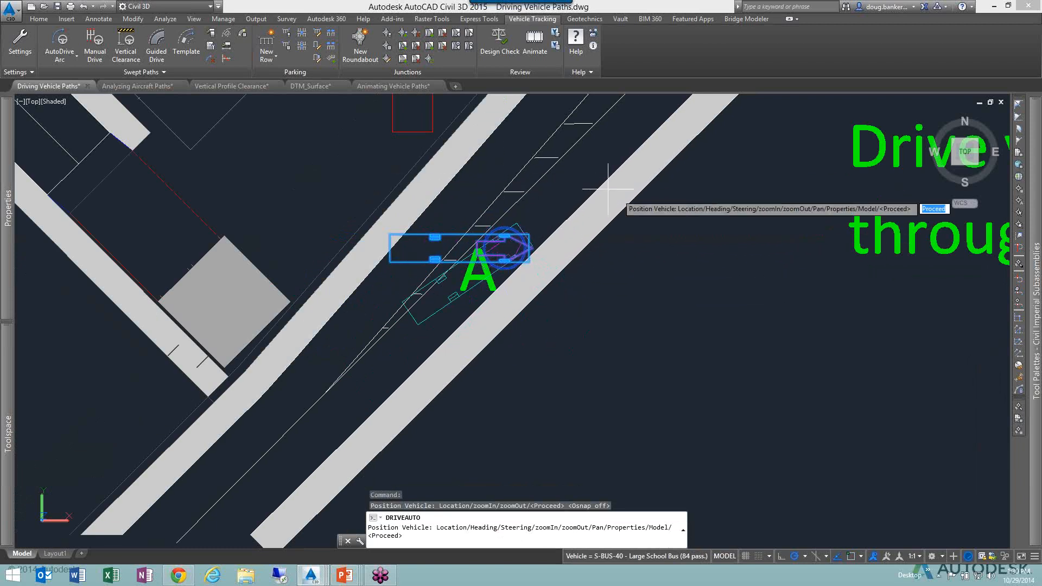
middle_drag(590, 158, 489, 298)
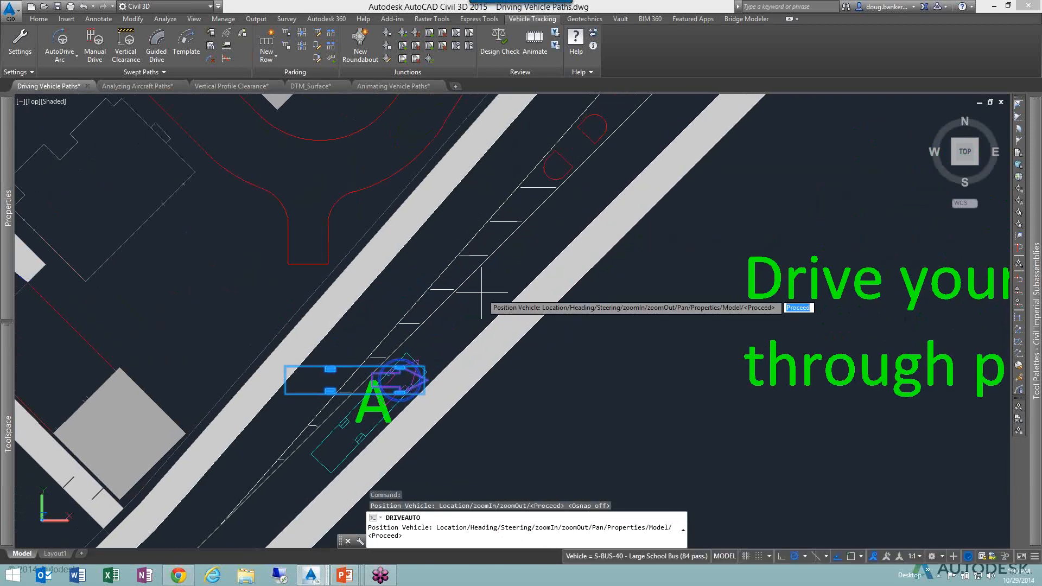
click(571, 206)
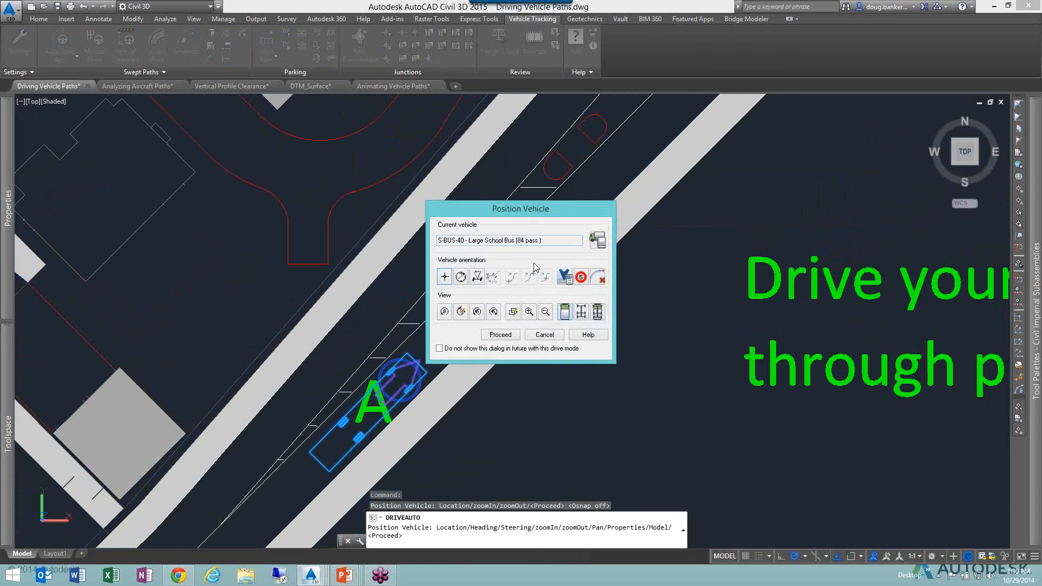
click(500, 335)
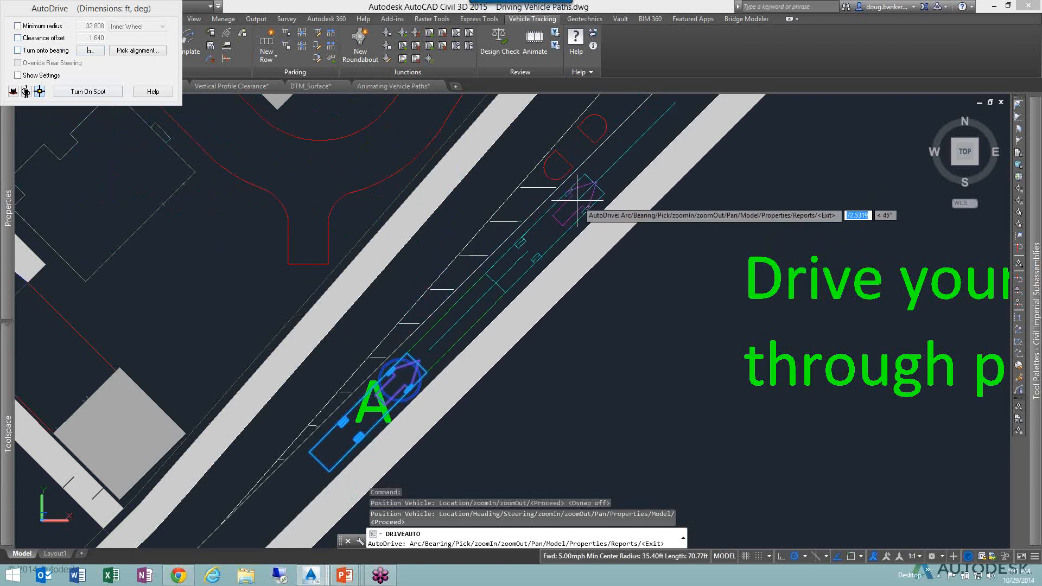
Drive the bus from point A past the hatched median and into the turning lane as far as point B.
scroll(581, 209, down, 2)
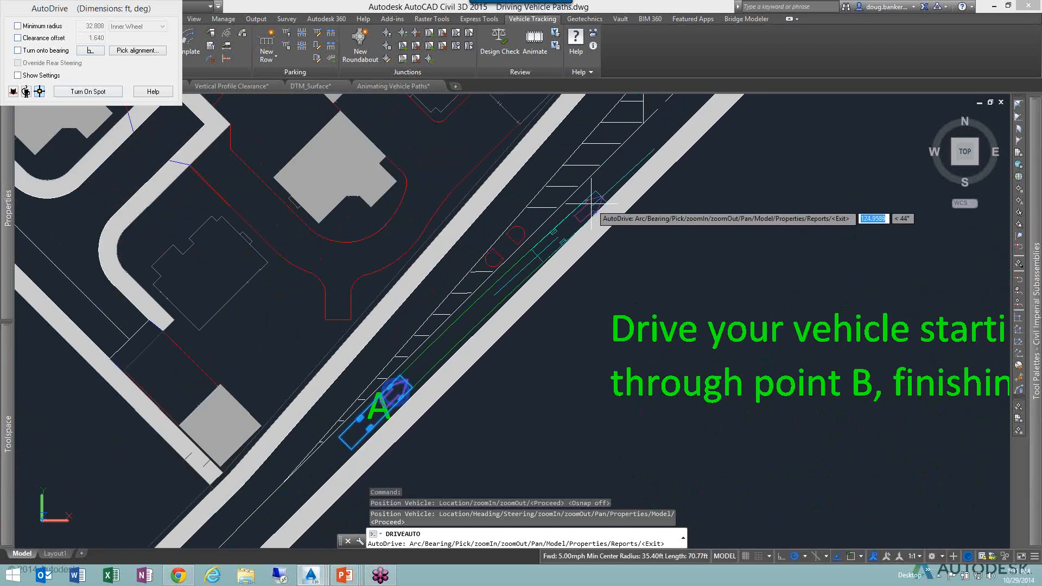
middle_drag(591, 203, 443, 360)
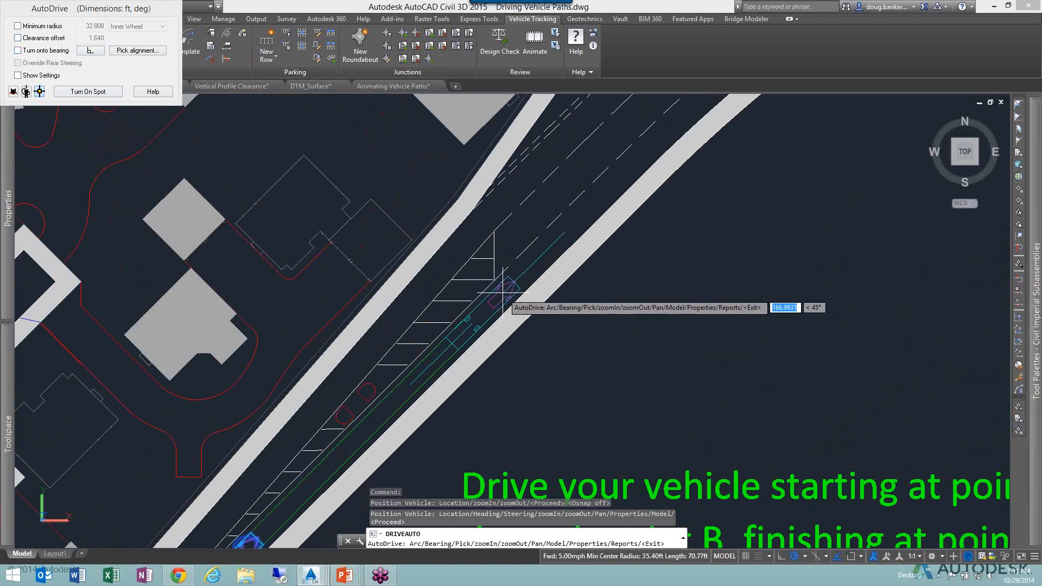
mouse_move(505, 291)
middle_down()
mouse_move(424, 372)
mouse_move(515, 233)
middle_up()
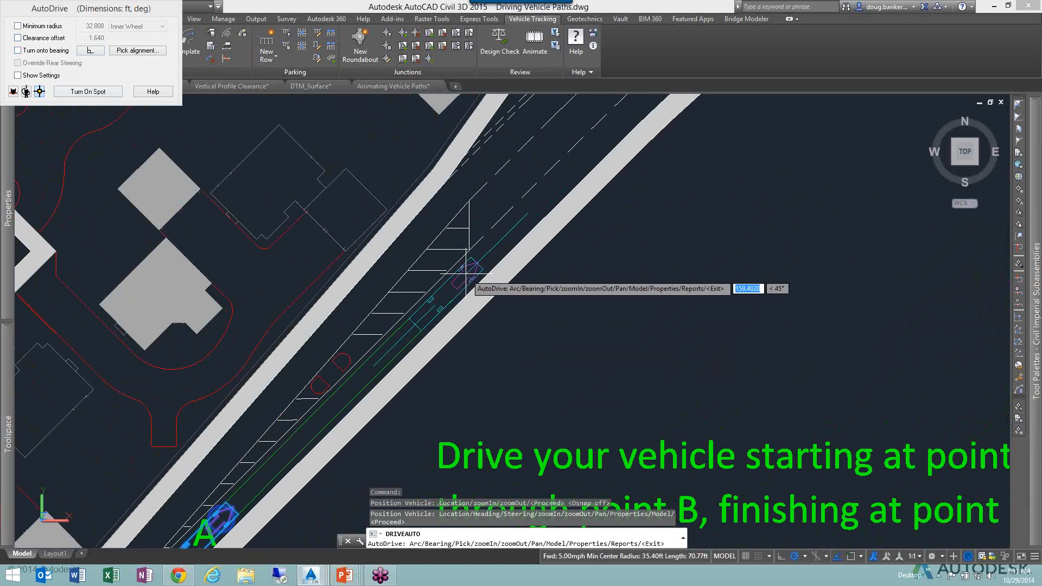
click(467, 273)
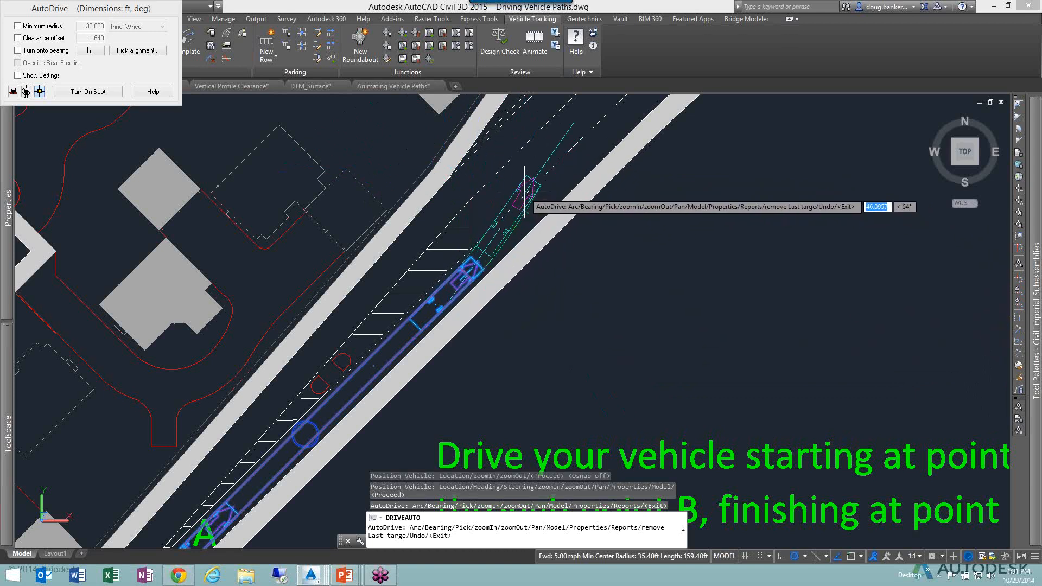
middle_drag(535, 176, 448, 329)
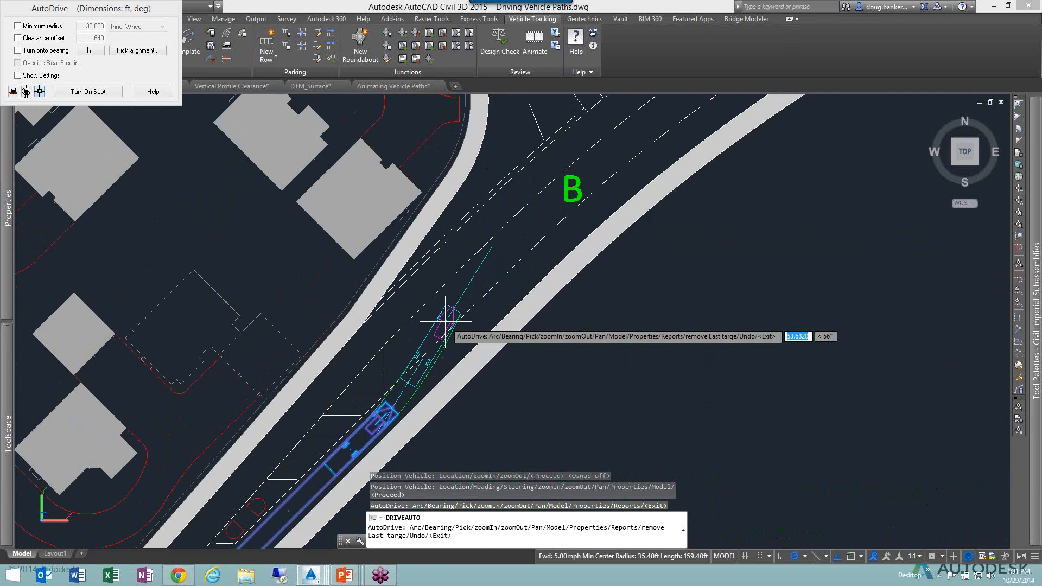
click(445, 322)
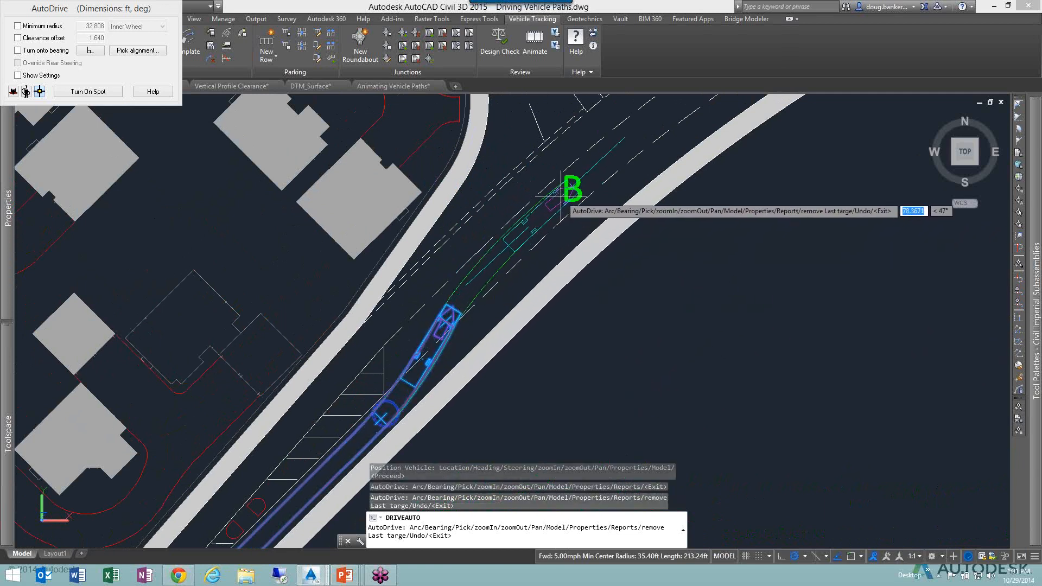
click(589, 171)
Drive the bus on from point B through the sharp turn around the red-marked island to point C and finish the path.
middle_drag(590, 171, 539, 355)
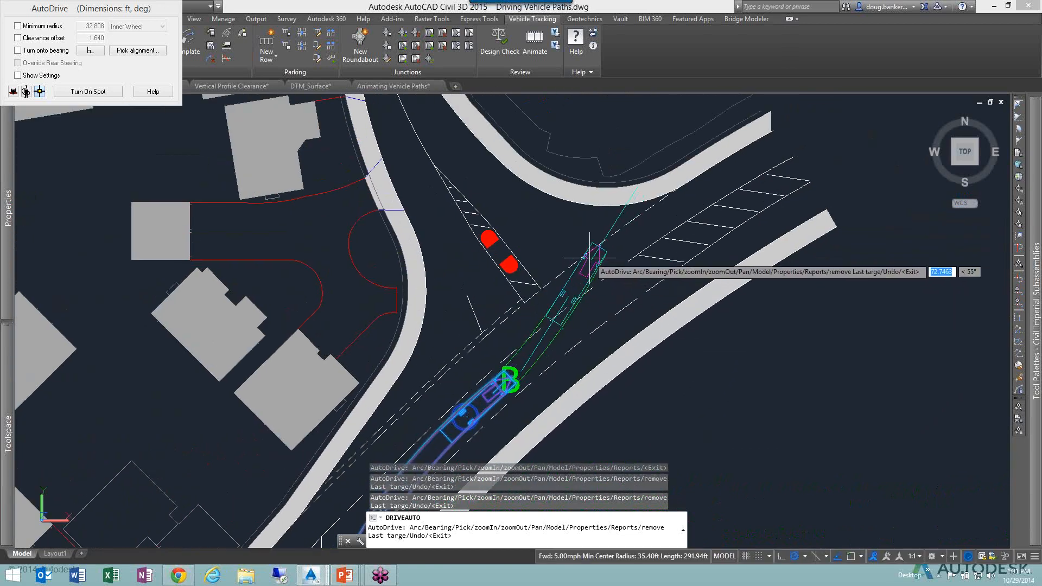
click(573, 305)
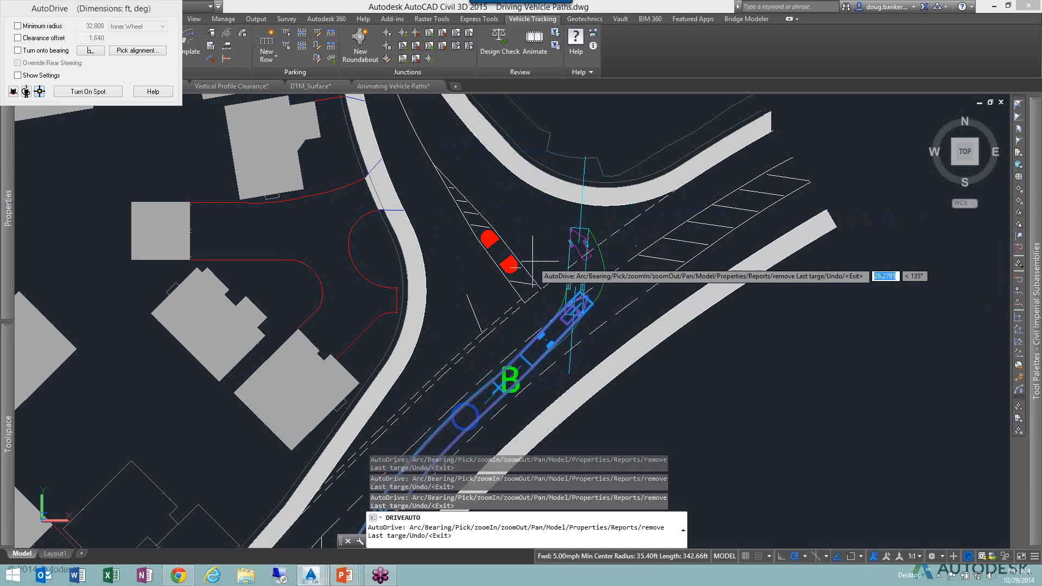
click(526, 217)
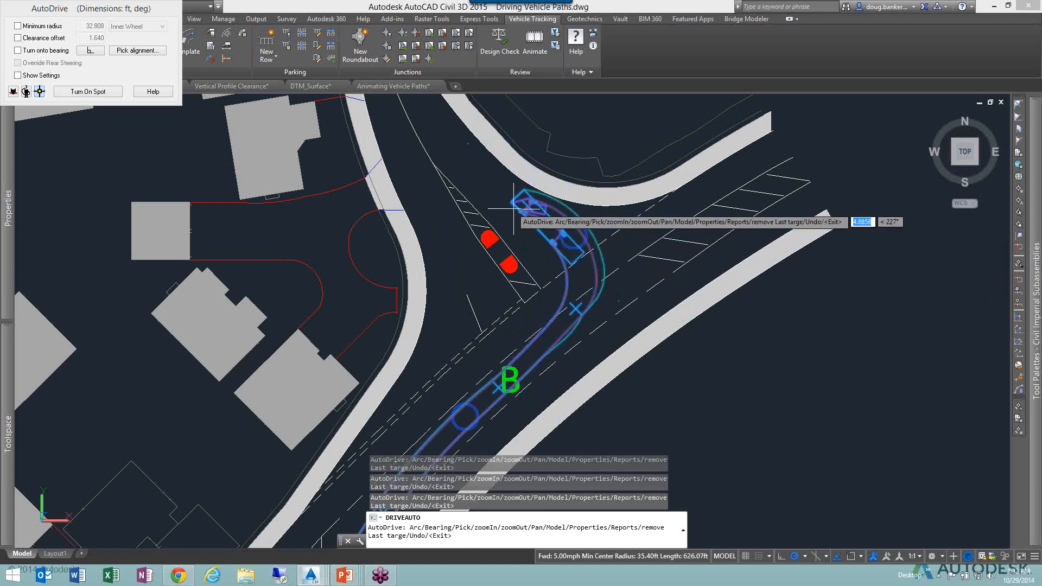
middle_drag(497, 179, 504, 264)
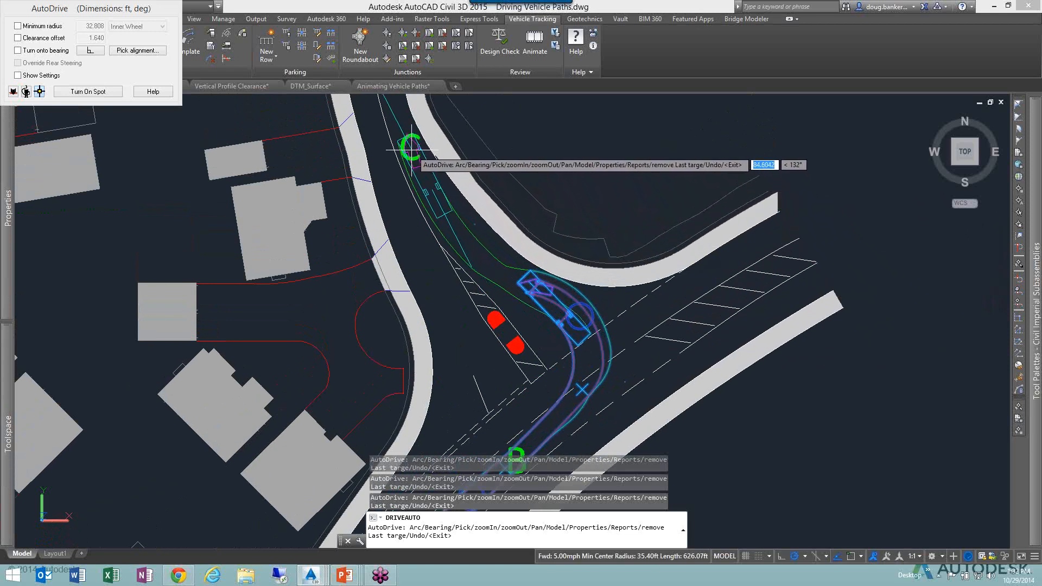
click(410, 150)
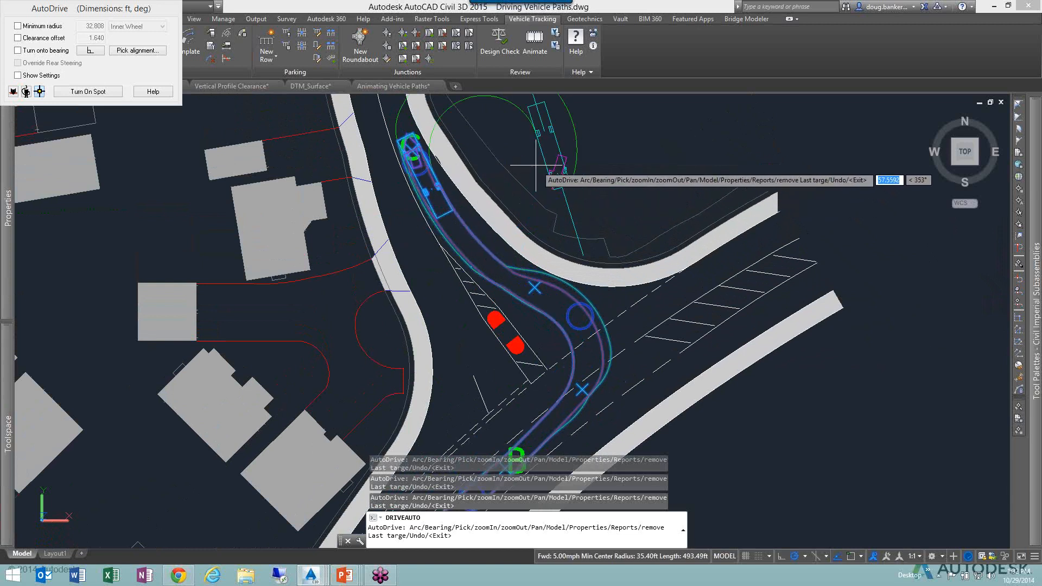
key(Return)
Examine the bus's swept path through the turn and the lane approaching point B for clearance from kerbs and lane lines.
middle_drag(684, 327, 697, 199)
middle_drag(712, 252, 737, 371)
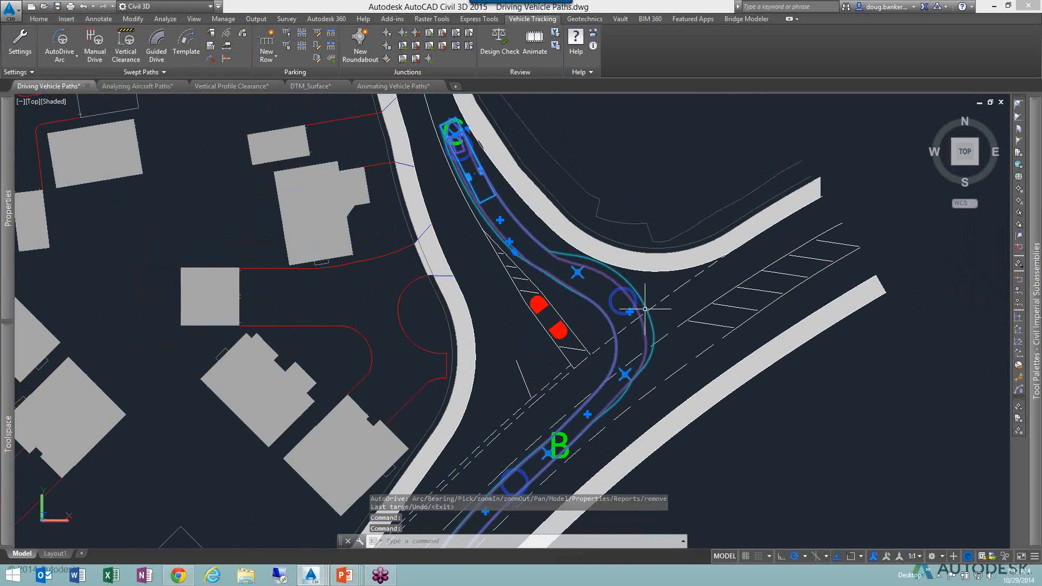
scroll(630, 324, up, 4)
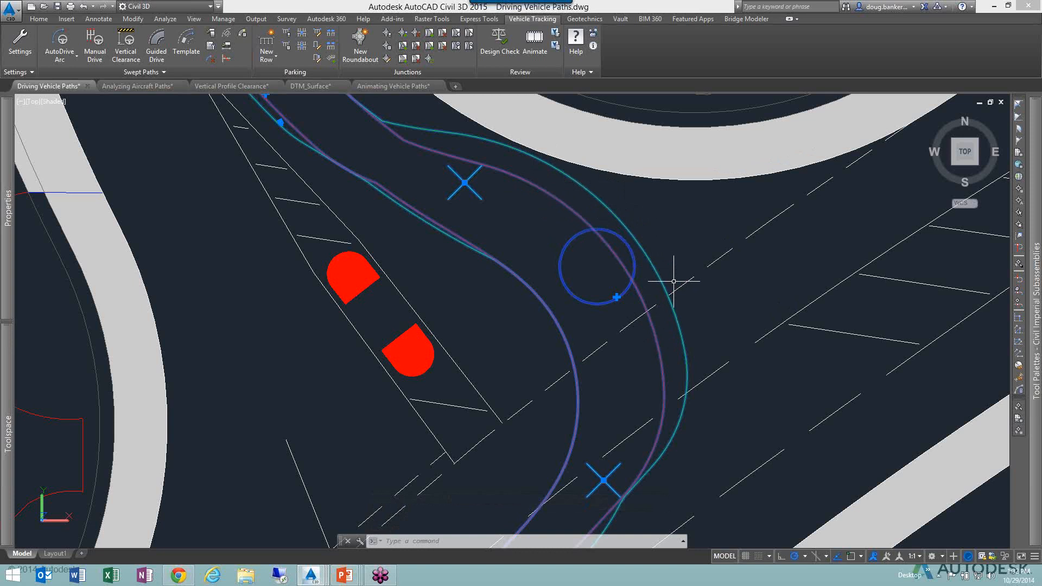
scroll(696, 350, down, 4)
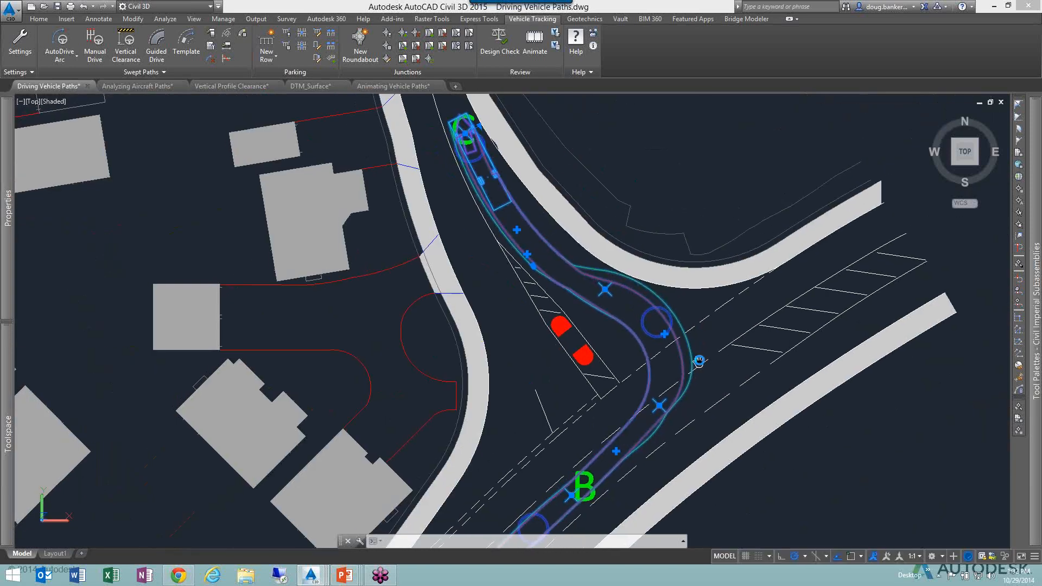
middle_drag(659, 396, 655, 325)
middle_drag(640, 445, 638, 341)
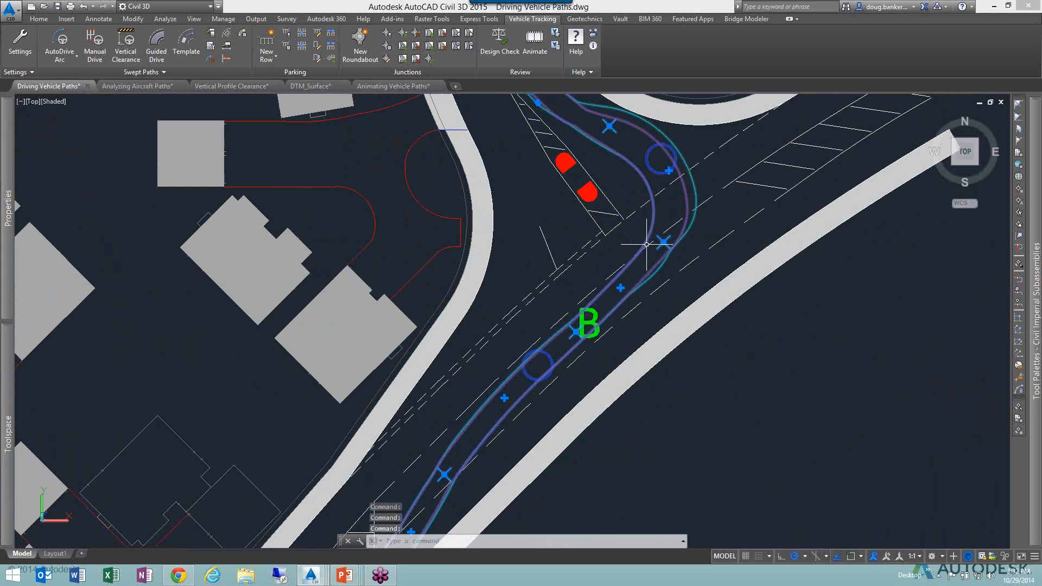
middle_drag(652, 211, 657, 370)
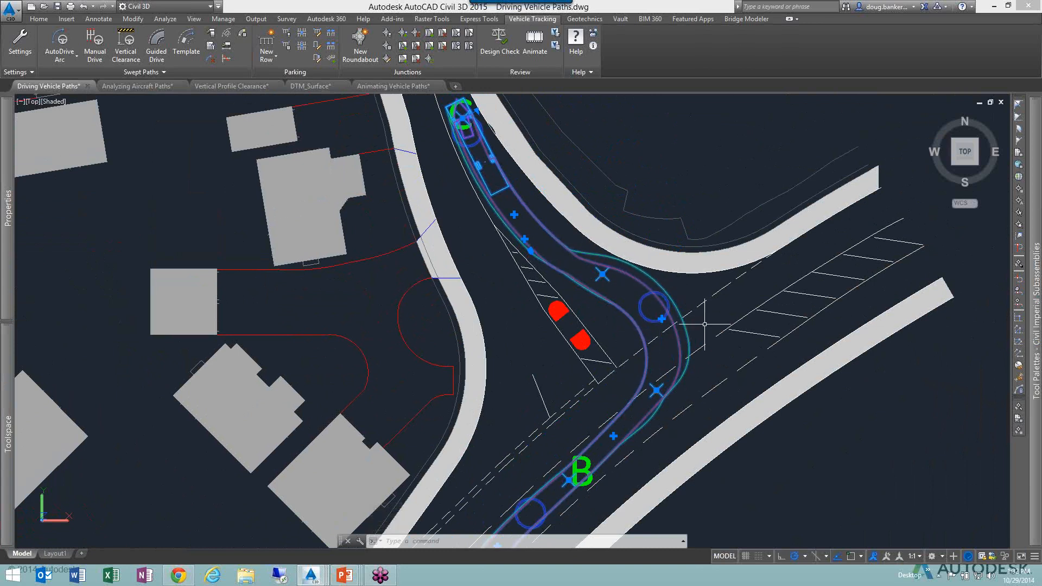
Delete the school bus swept path.
key(Escape)
key(Escape)
mouse_move(697, 370)
middle_down()
mouse_move(706, 329)
mouse_move(695, 319)
middle_up()
middle_drag(647, 379, 660, 293)
middle_drag(630, 409, 640, 354)
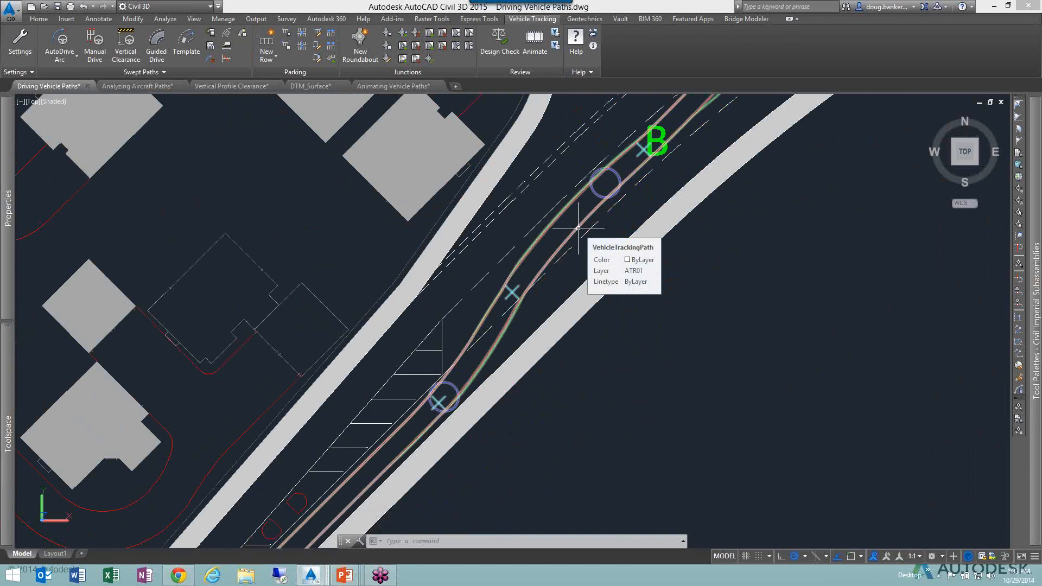
click(575, 229)
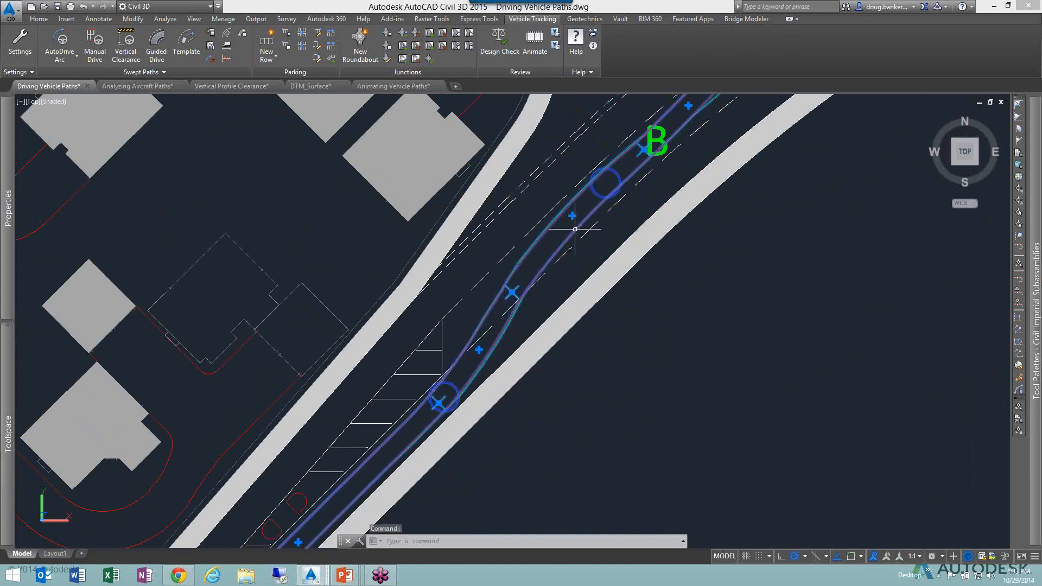
key(Delete)
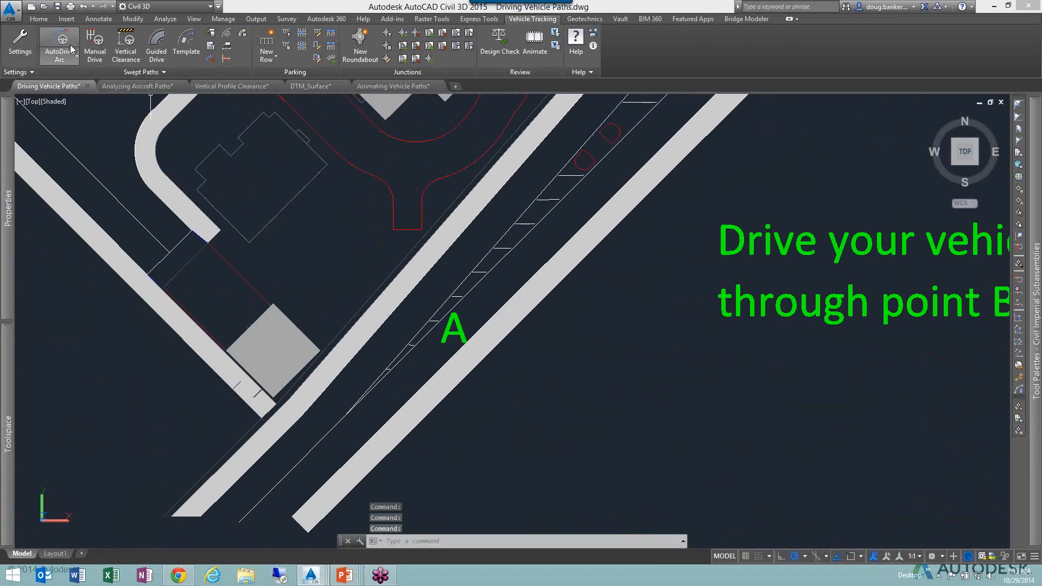
Start a new AutoDrive path with the WB-50 - Intermediate Semi-Trailer from the AASHTO 2004 (US Customary) library.
click(60, 46)
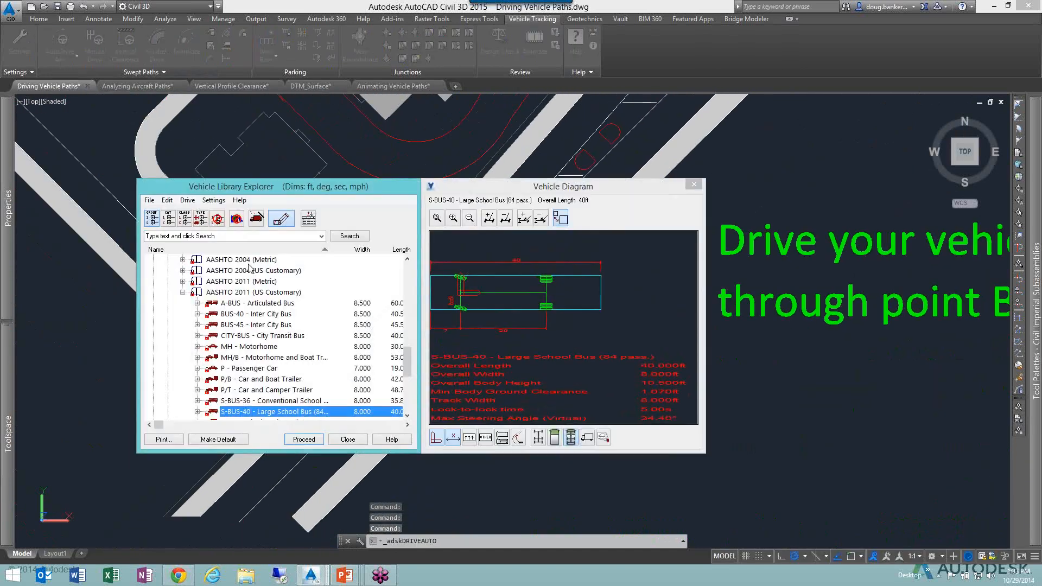
click(183, 294)
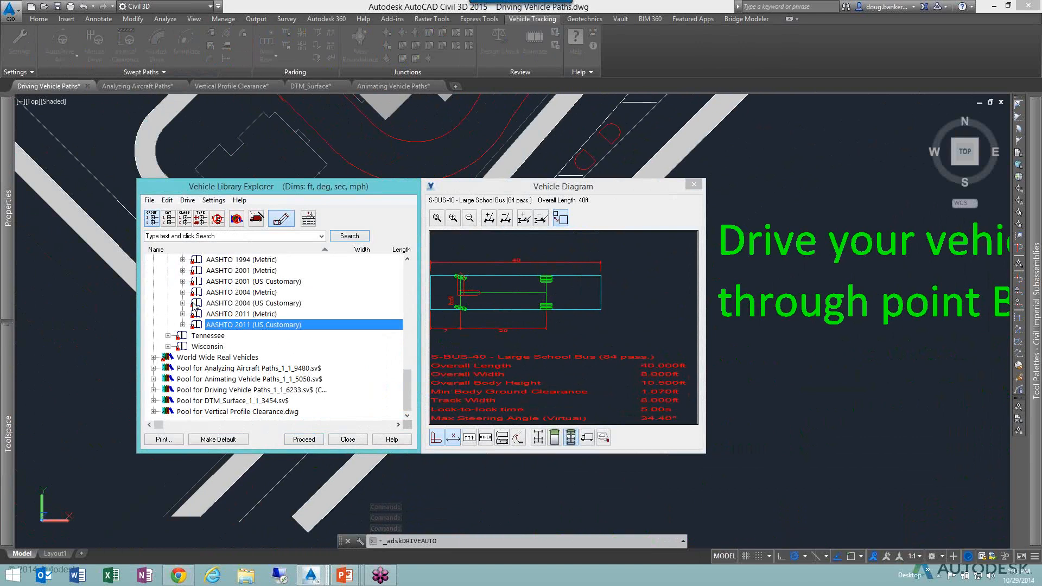
click(183, 303)
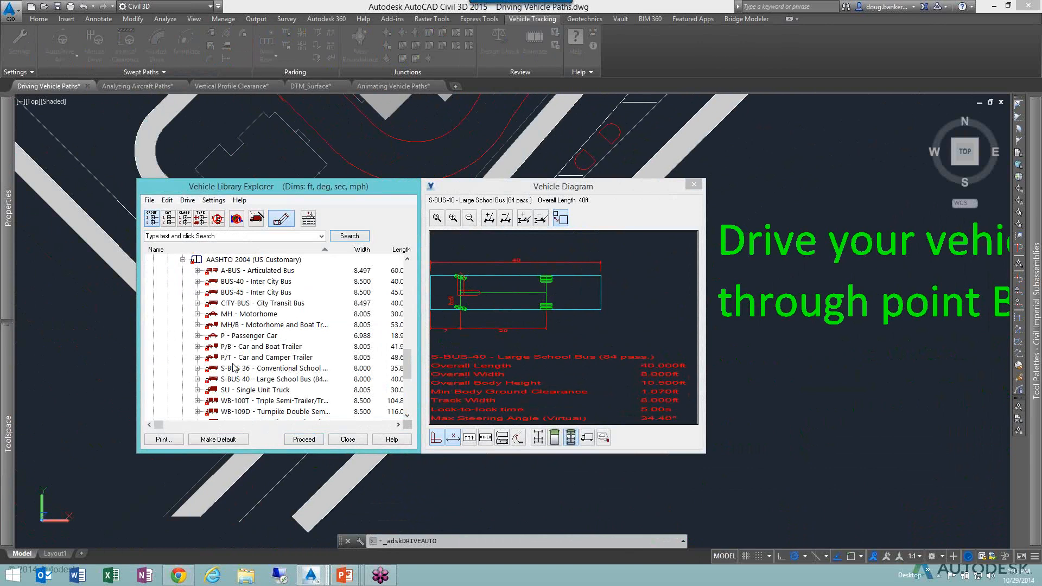
scroll(235, 353, down, 2)
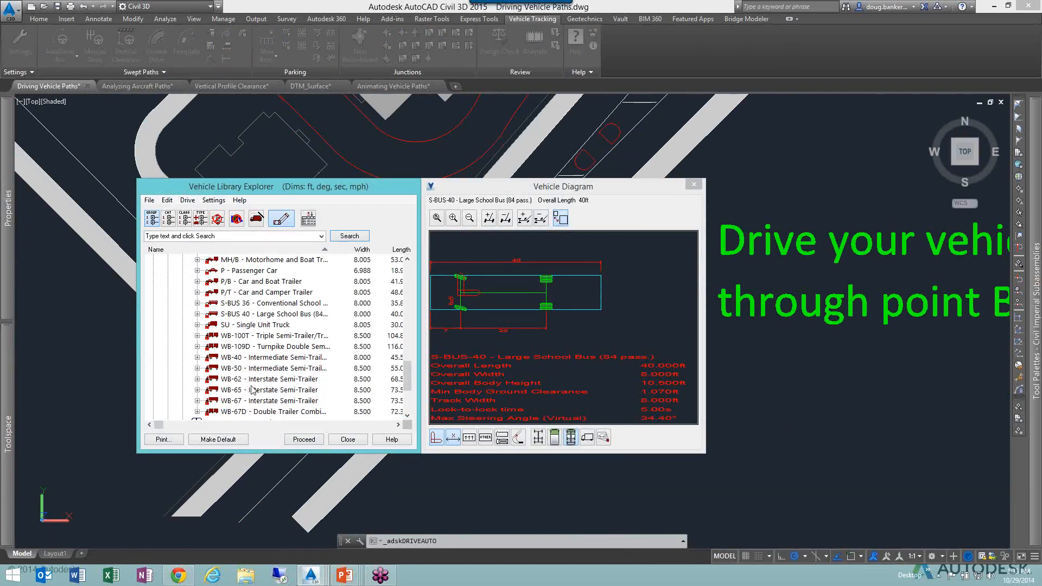
click(244, 369)
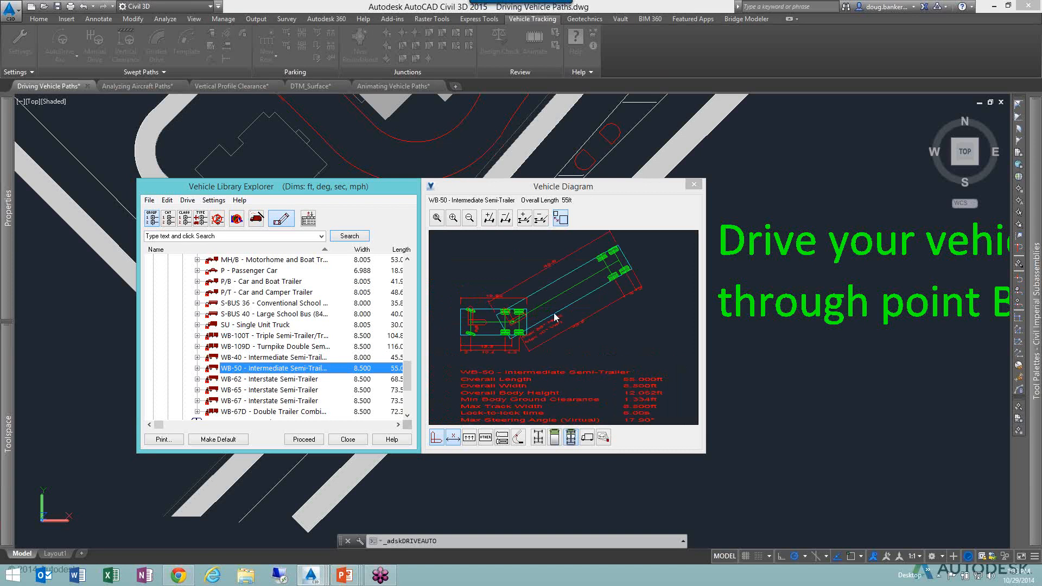
click(311, 442)
click(302, 333)
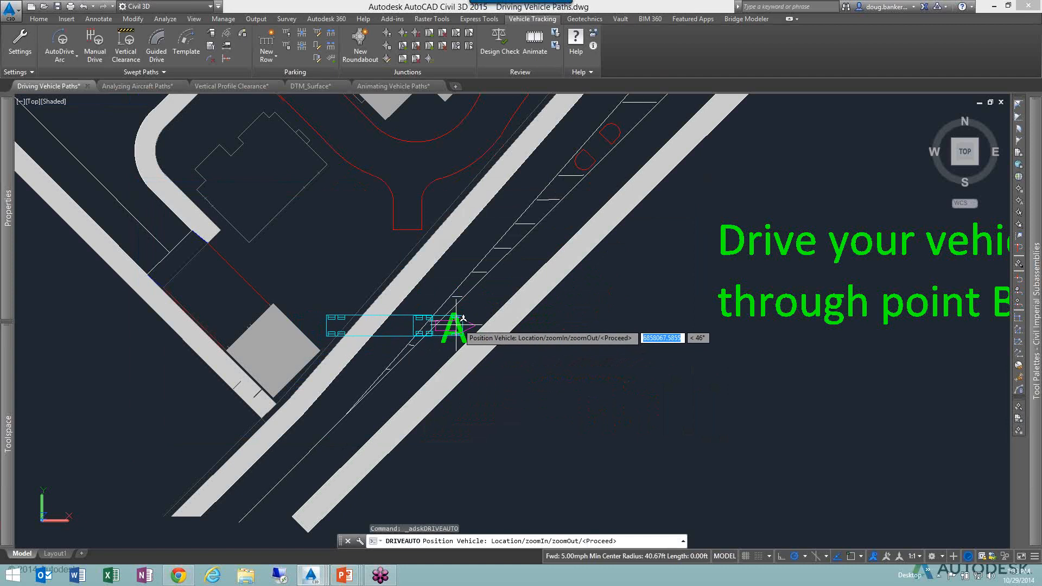
Place the semi-trailer in the lane beside point A, align it with the road towards point B and accept the position.
click(468, 317)
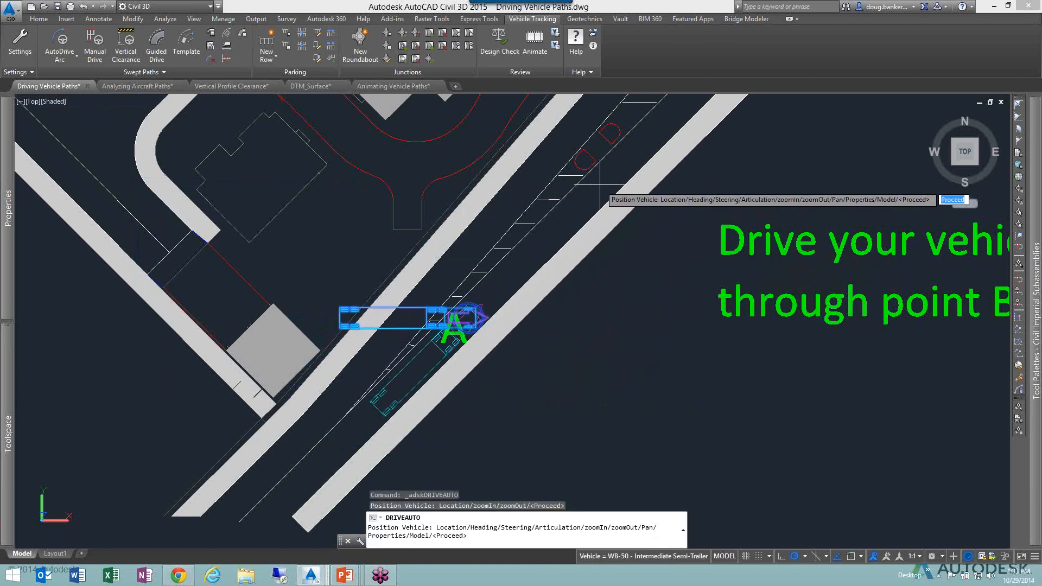
key(Return)
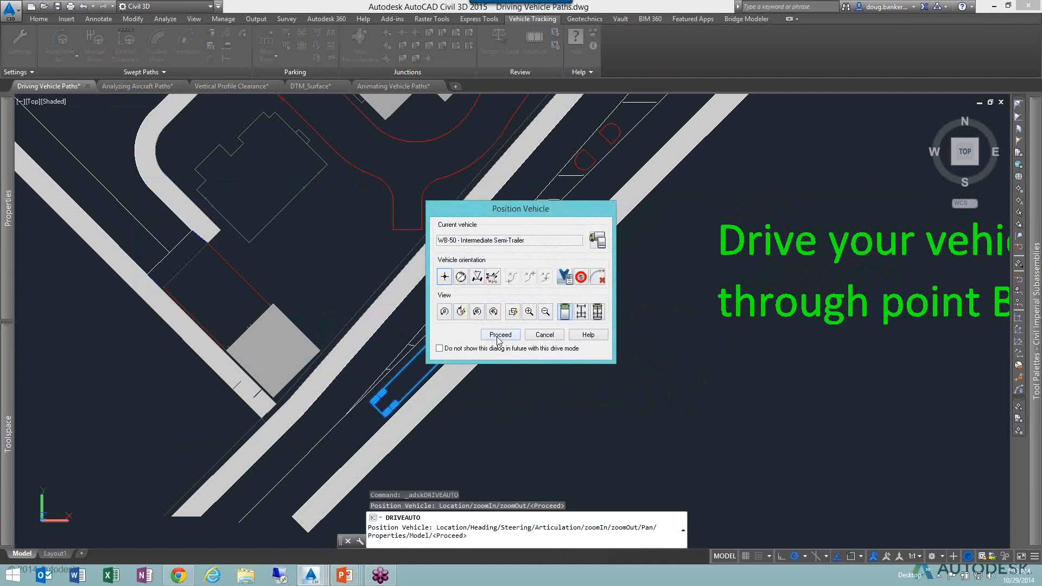
click(499, 335)
Drive the semi-trailer from point A along the lane, past the hatched median and into the turning lane through point B.
middle_drag(636, 213, 476, 410)
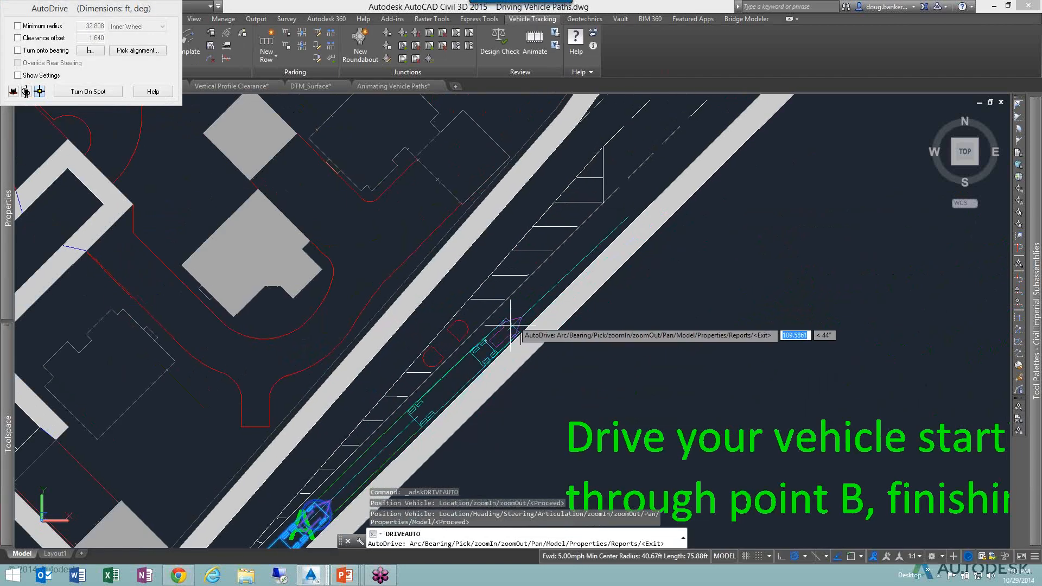
click(553, 277)
middle_drag(592, 228, 548, 304)
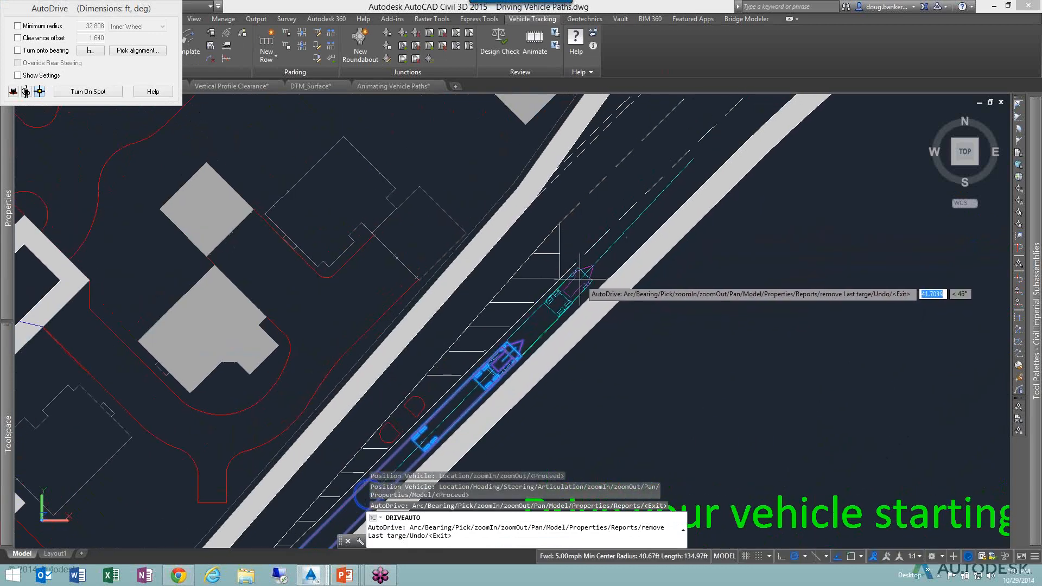
click(580, 279)
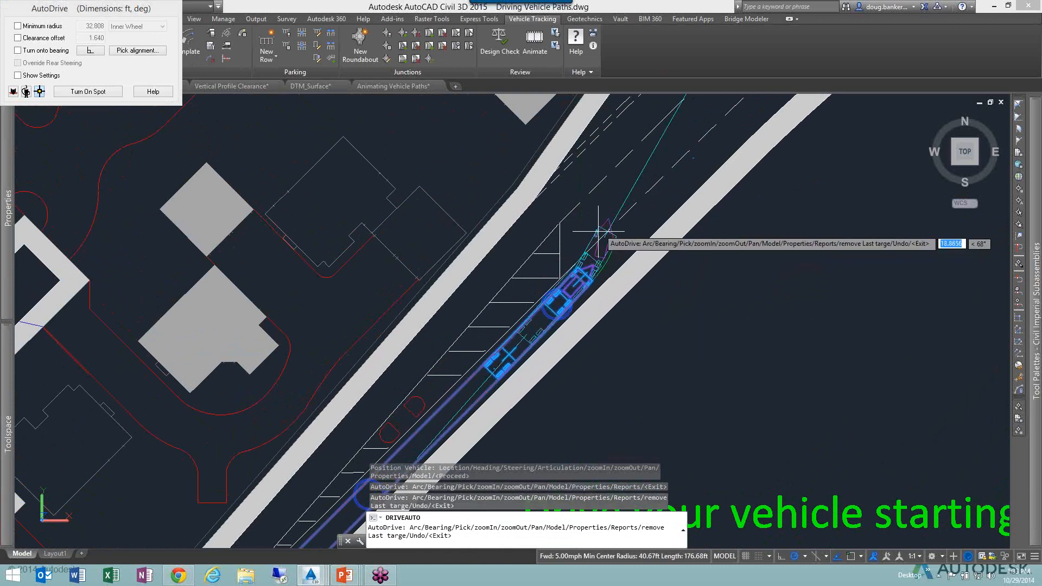
middle_drag(645, 176, 534, 341)
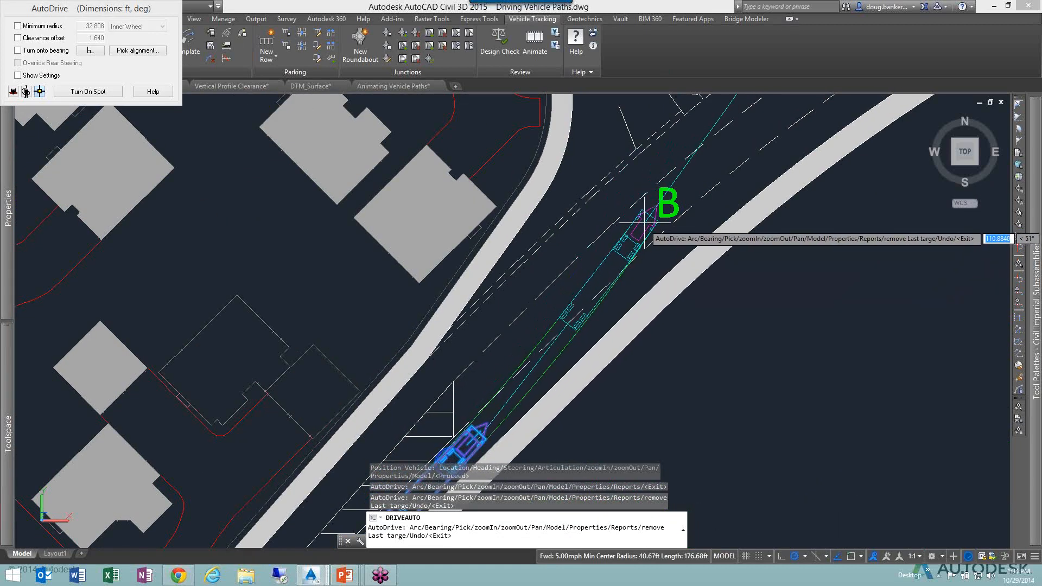
click(594, 279)
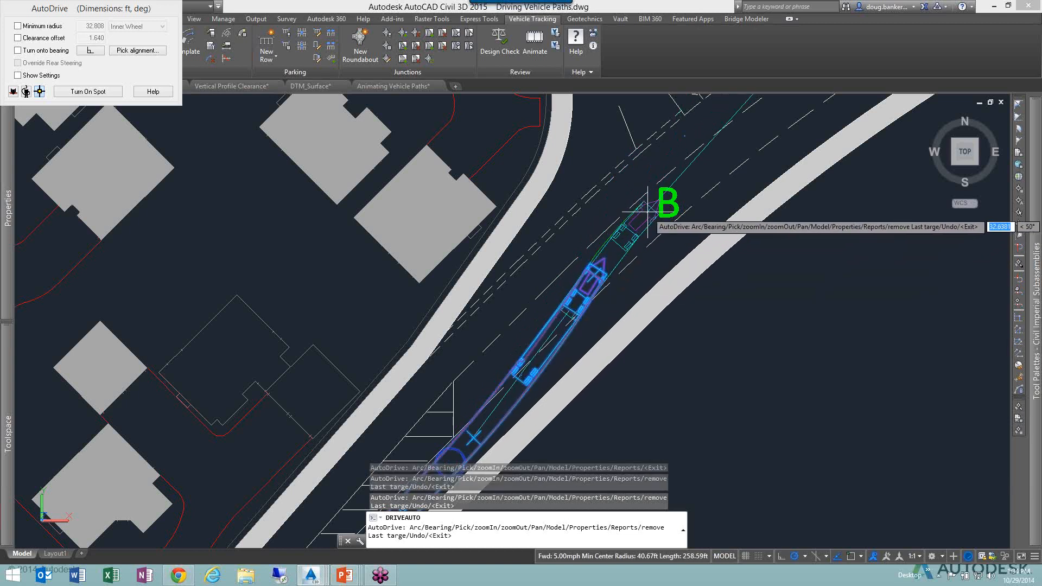
middle_drag(690, 188, 554, 384)
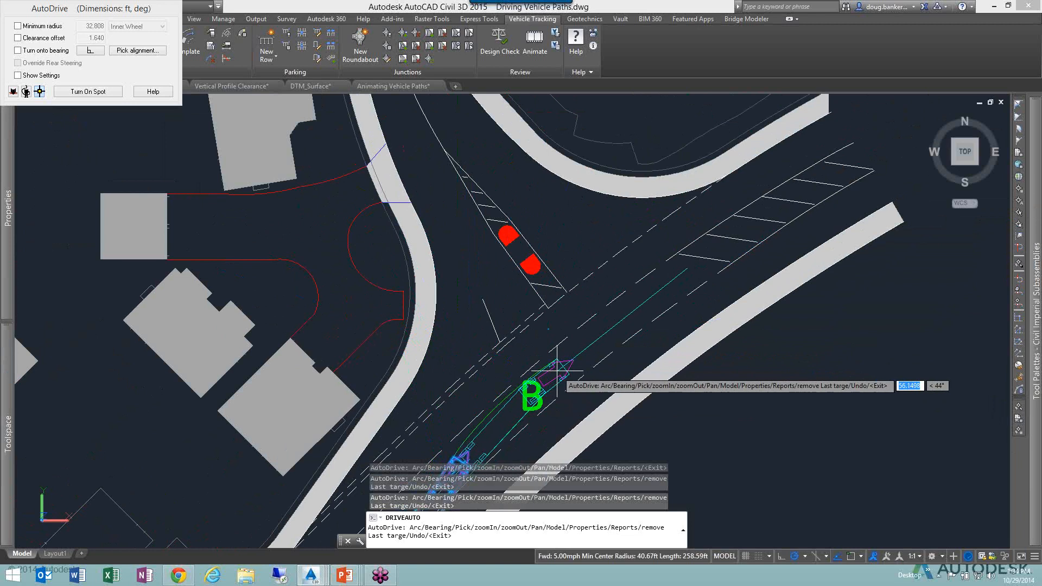
click(557, 374)
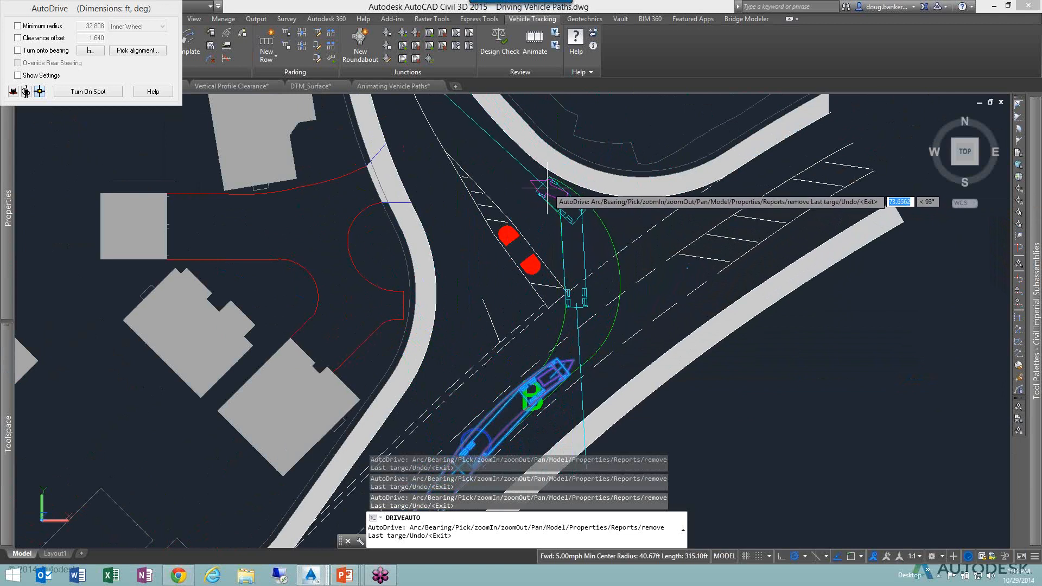
Turn the semi-trailer around the red-marked island into the side road, drive it to just beyond point C and finish the path.
click(536, 180)
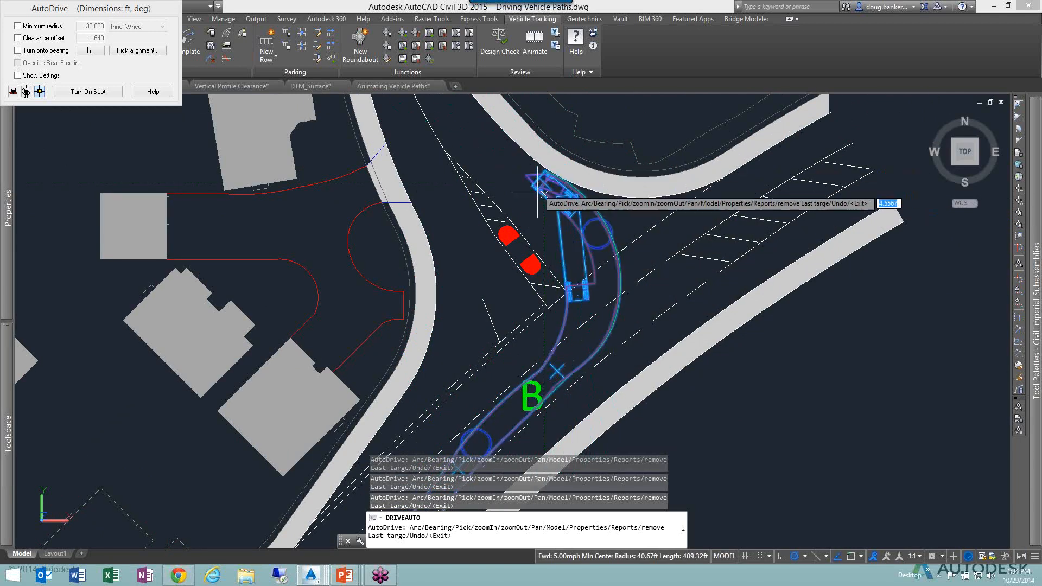
middle_drag(536, 182, 518, 313)
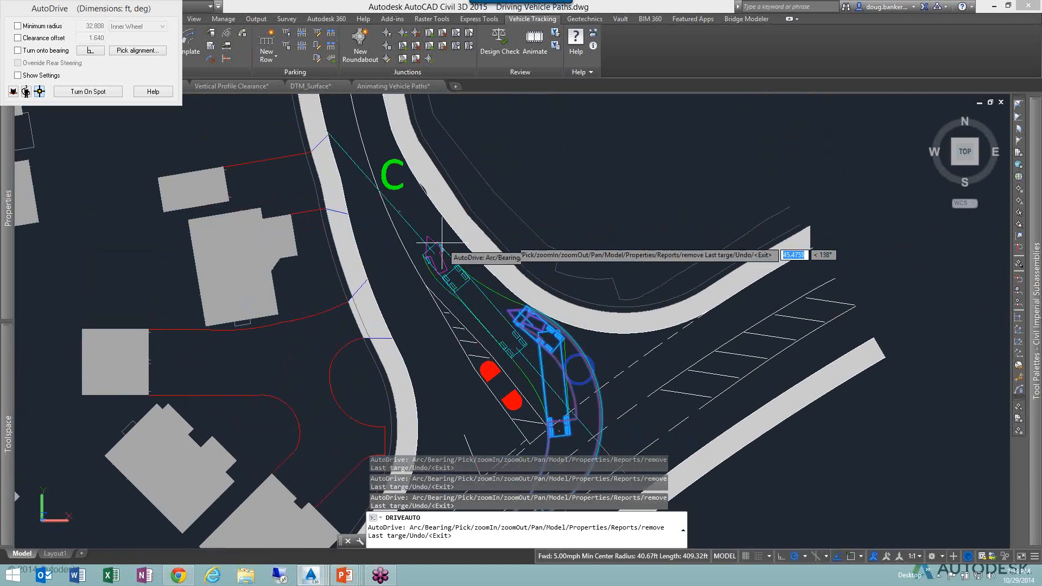
click(391, 176)
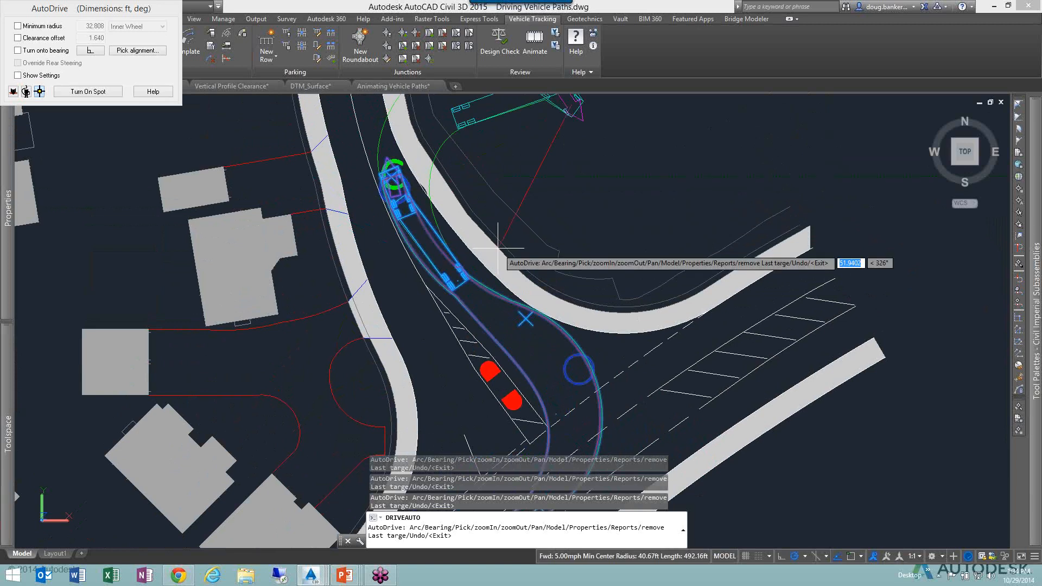
middle_drag(409, 161, 432, 286)
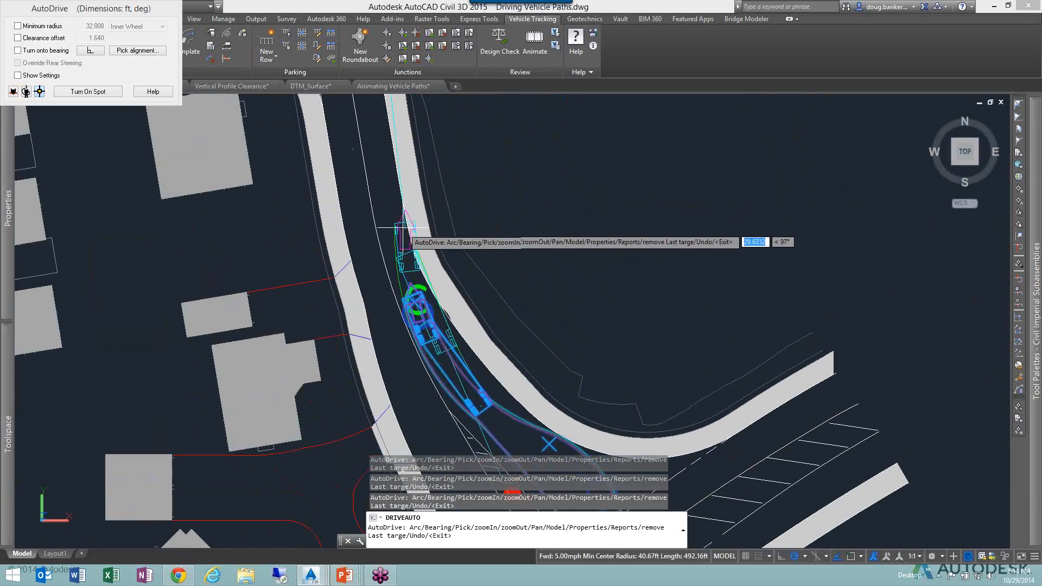
click(393, 221)
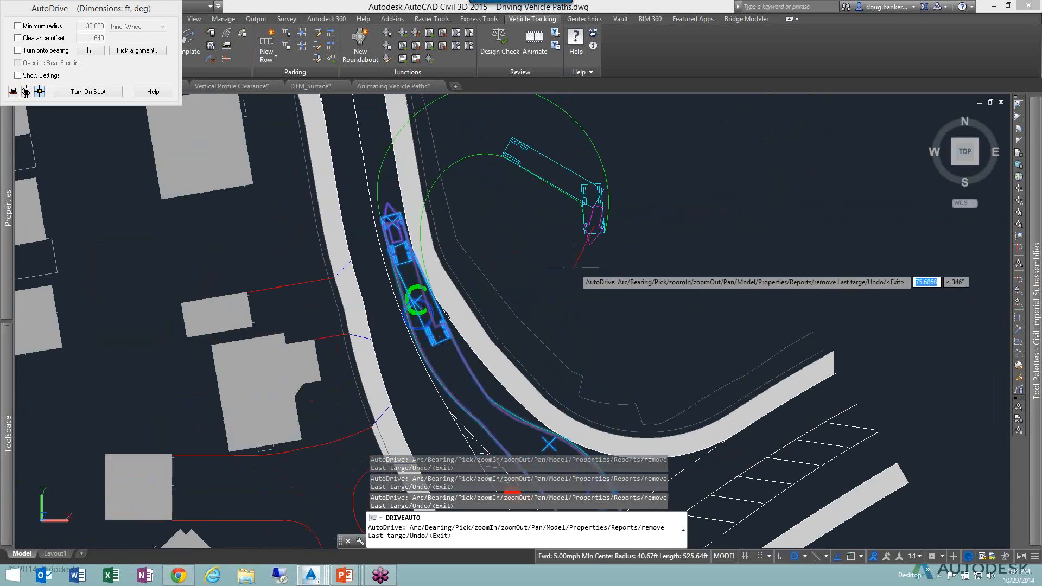
key(Return)
Examine the semi-trailer's swept path closely at the corner of the red-marked island.
middle_drag(644, 432, 655, 264)
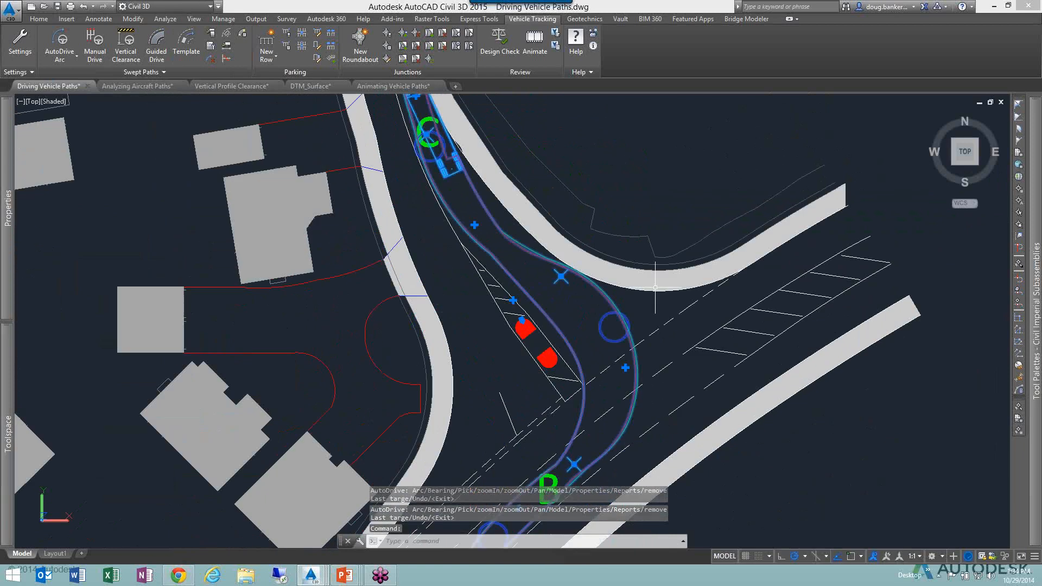
middle_drag(629, 368, 628, 364)
scroll(627, 364, up, 8)
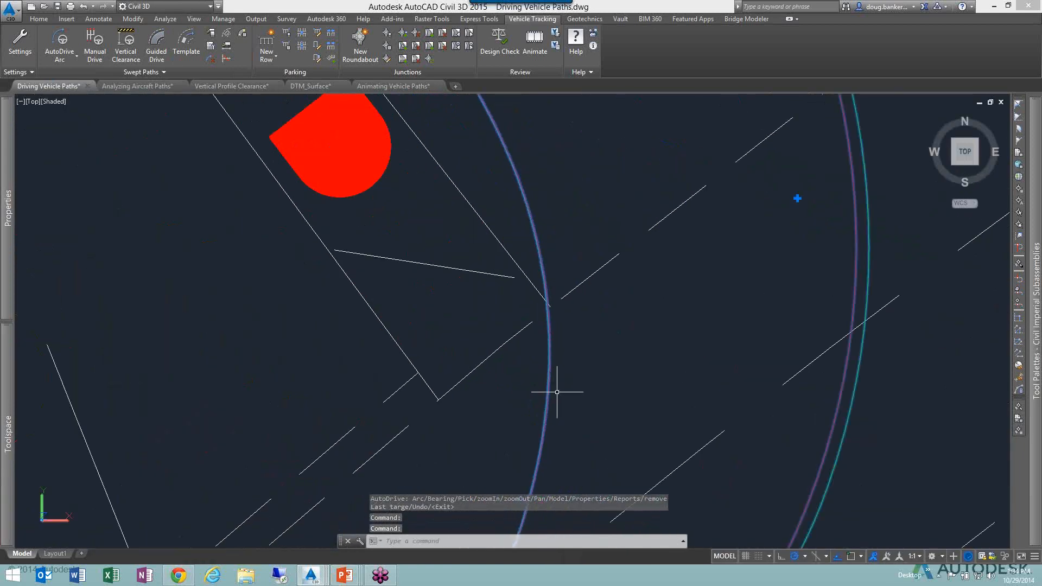
Move the semi-trailer path's target point beside B about 1.9 ft at 270° to shift the turn outside the red-marked island's corner.
scroll(551, 315, up, 2)
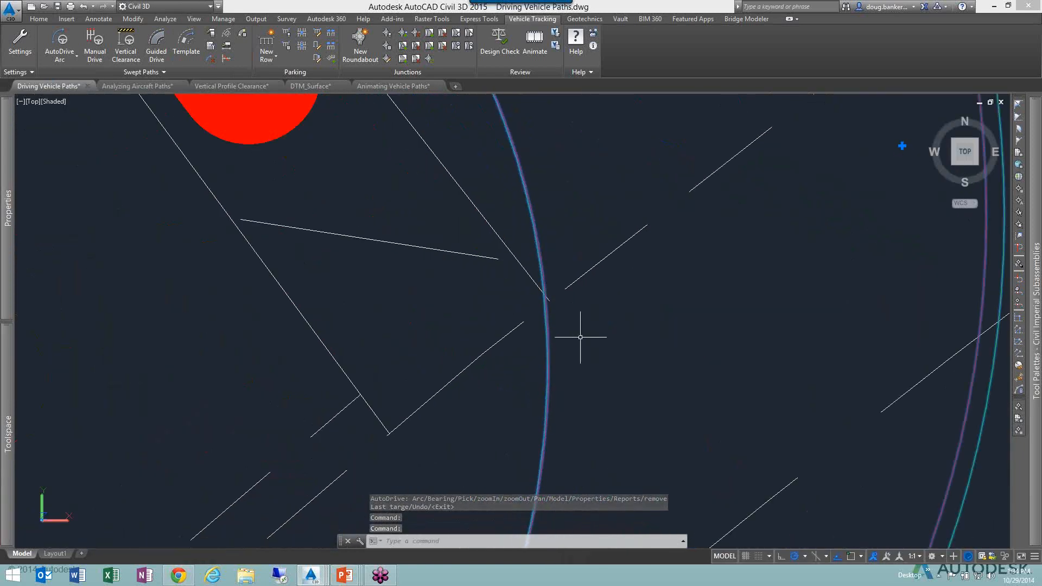
scroll(521, 342, down, 5)
middle_drag(550, 290, 557, 378)
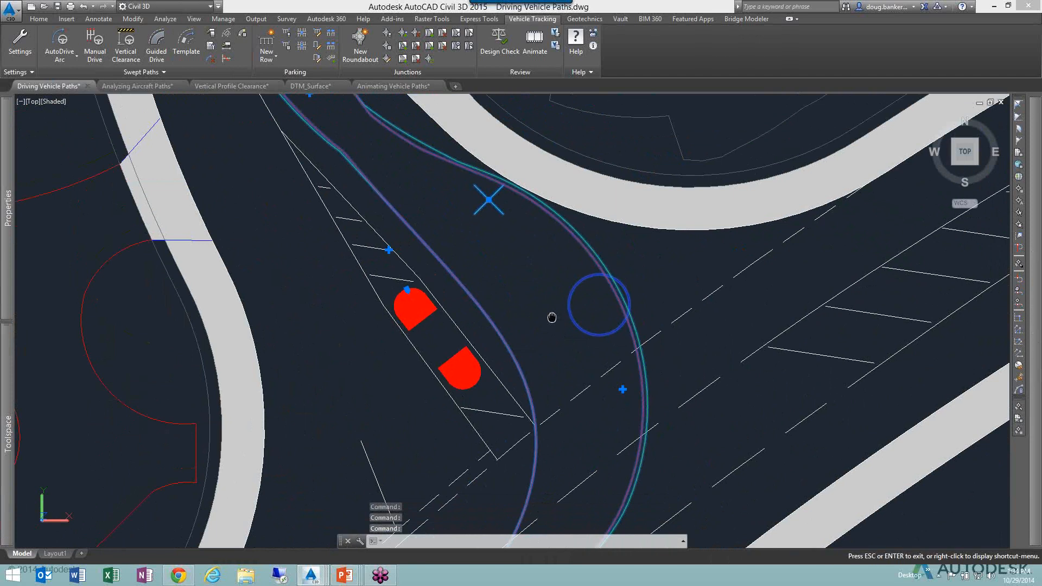
scroll(529, 236, up, 6)
scroll(529, 237, down, 8)
mouse_move(531, 423)
middle_down()
mouse_move(569, 332)
mouse_move(597, 203)
middle_up()
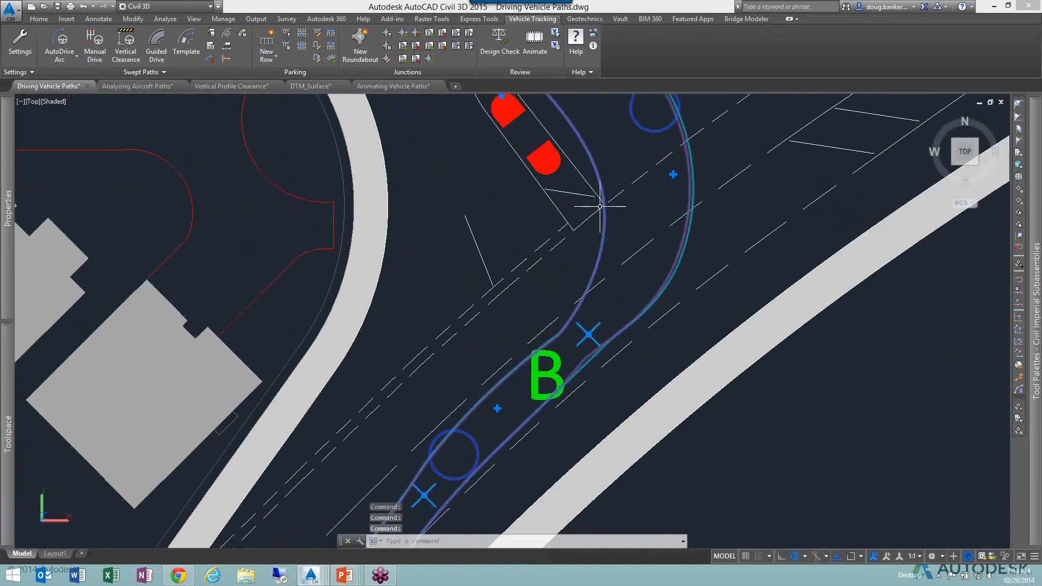
middle_drag(607, 317, 626, 272)
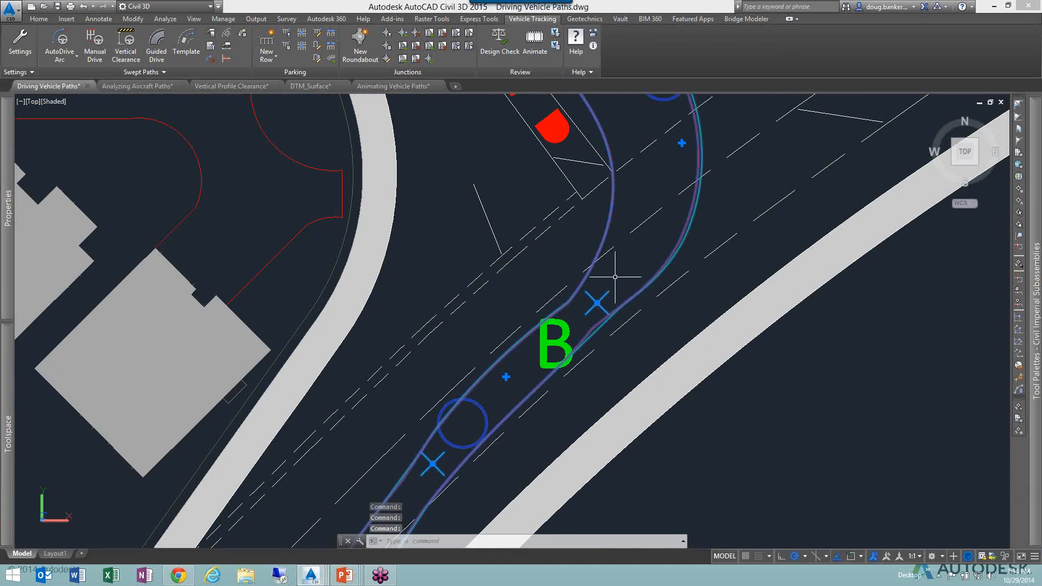
click(598, 303)
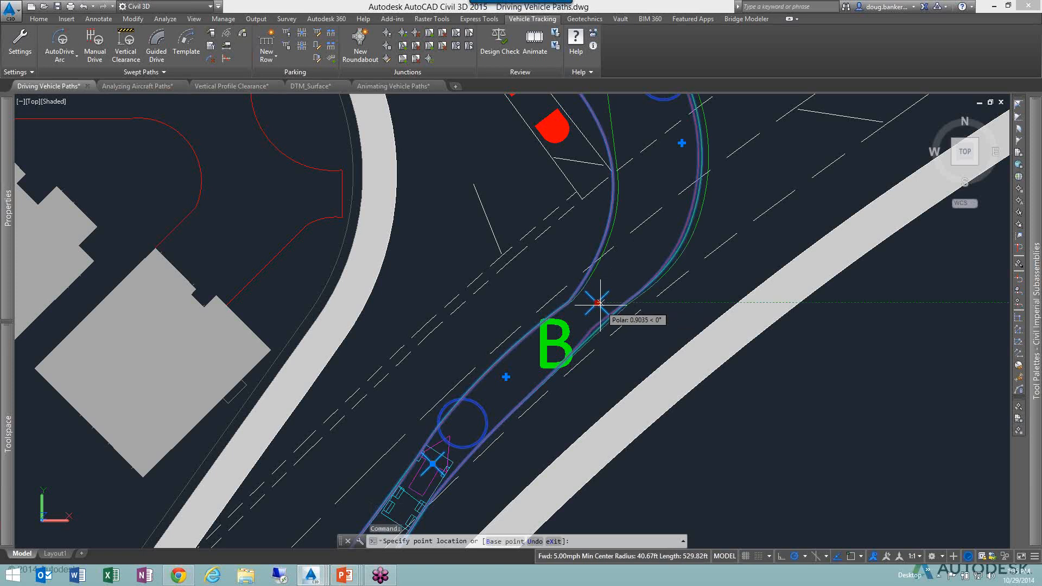
middle_drag(600, 303, 610, 430)
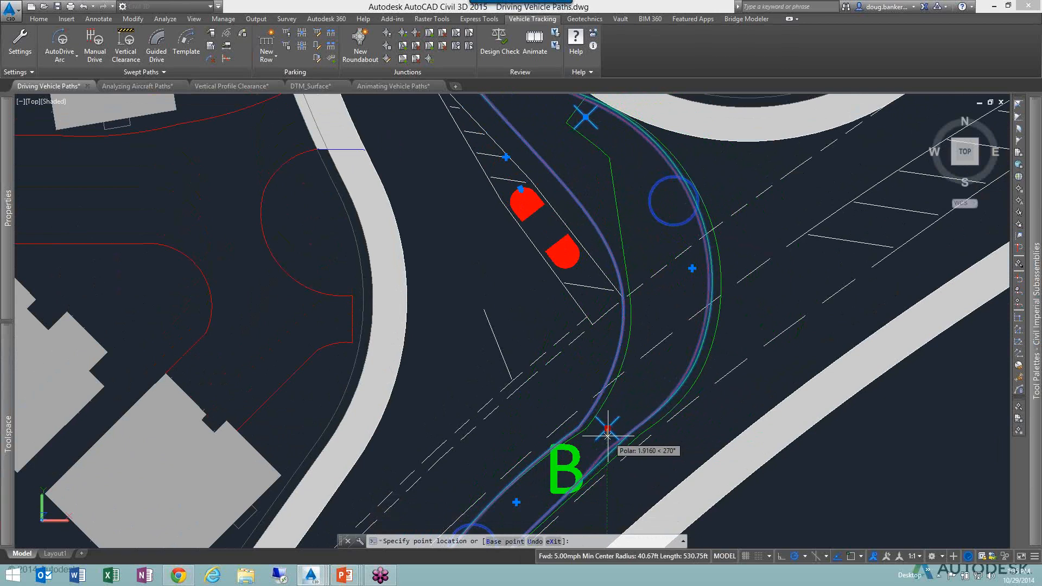
click(607, 436)
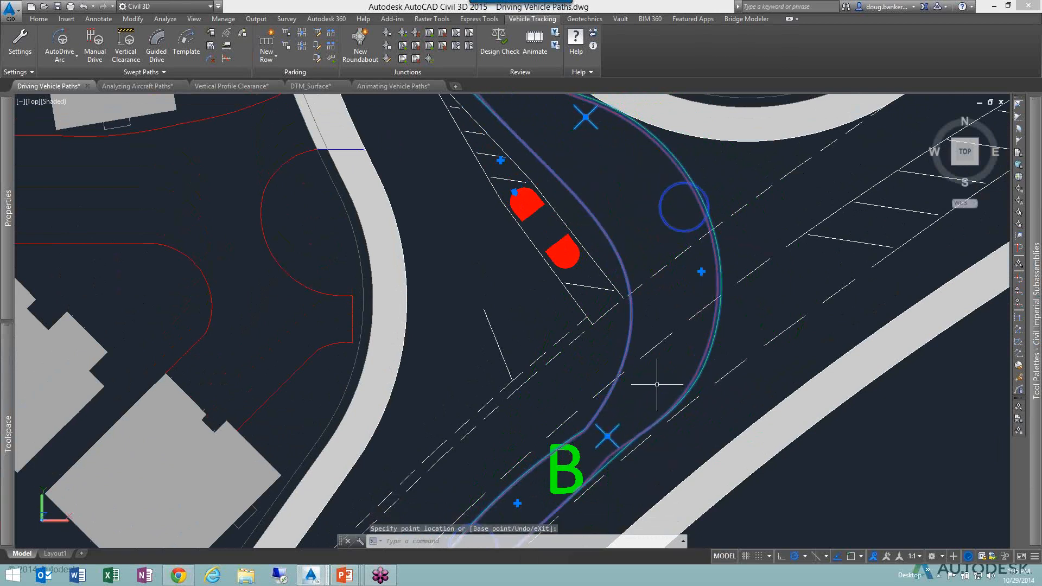
key(Escape)
Examine the edited semi-trailer path at the island corner, along the opposite kerb, up towards point C and back to B.
scroll(637, 303, up, 4)
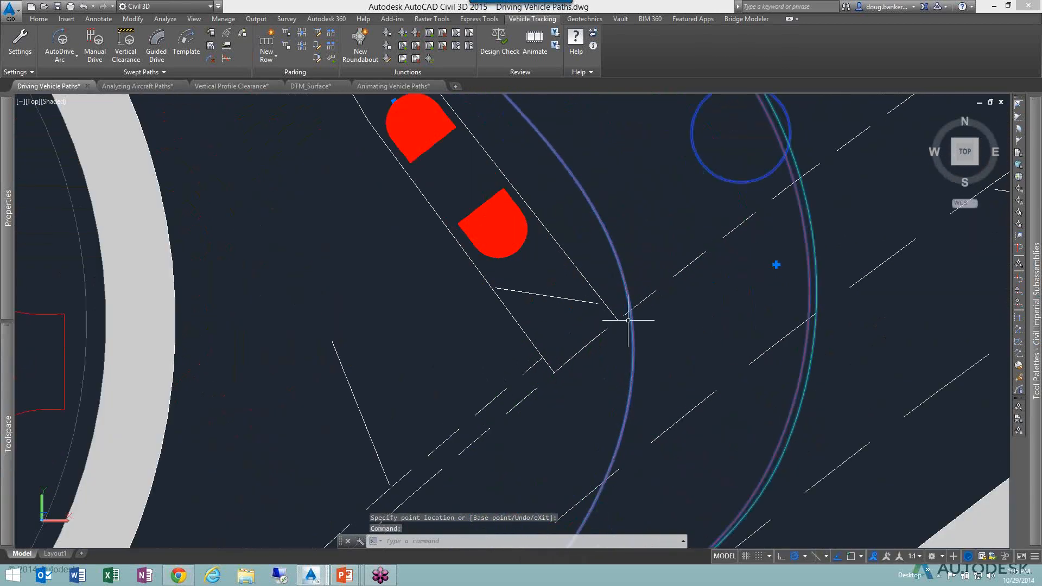
middle_drag(626, 315, 591, 463)
middle_drag(591, 310, 594, 403)
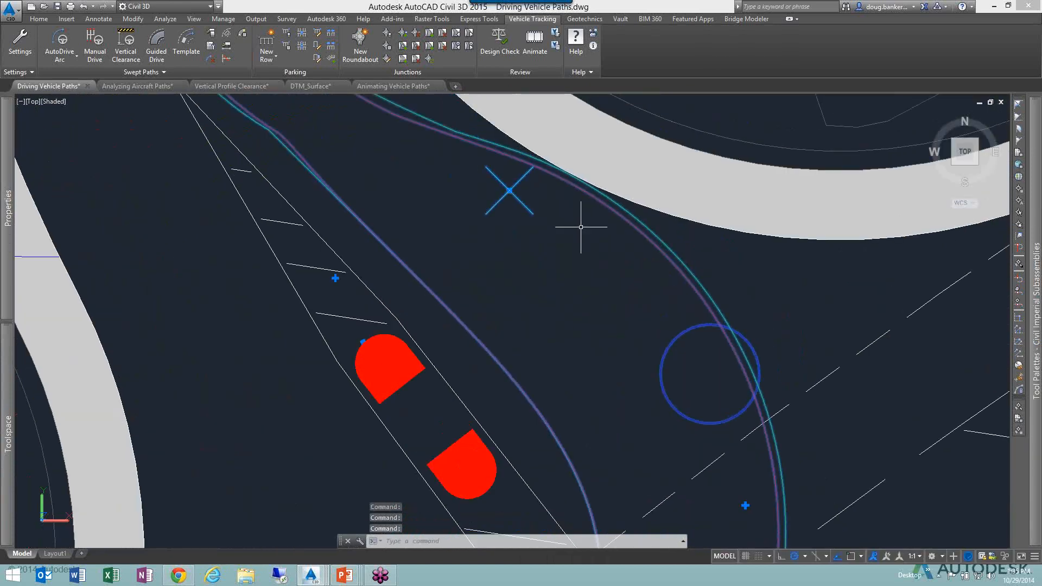
scroll(575, 163, up, 3)
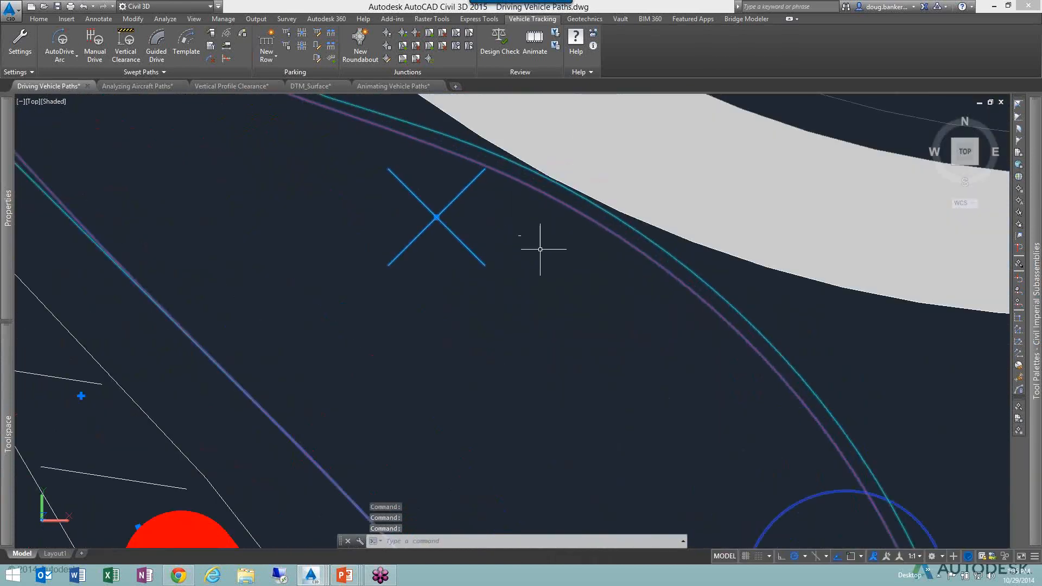
scroll(508, 268, down, 5)
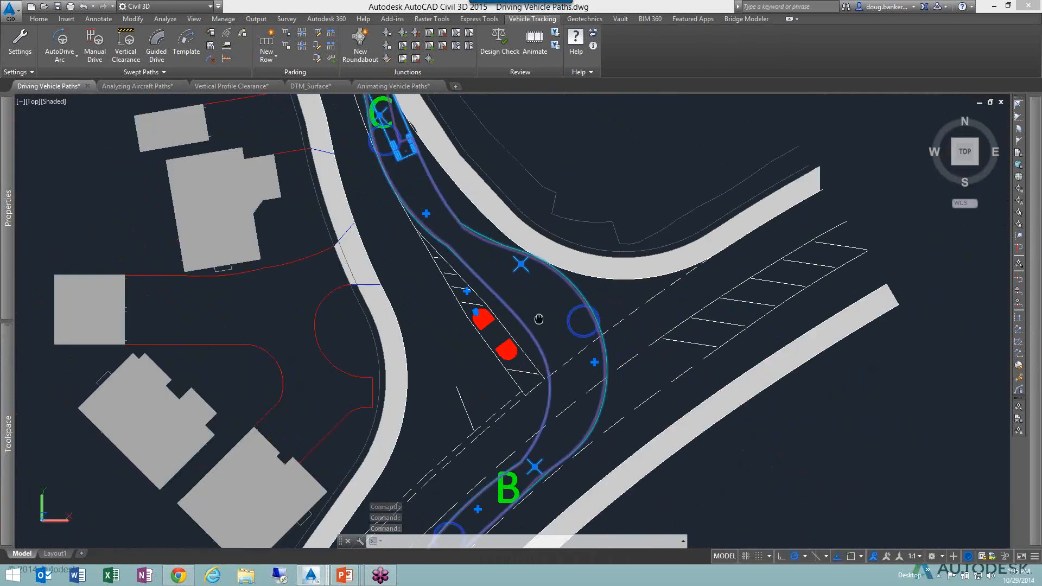
middle_drag(540, 314, 565, 392)
scroll(455, 288, up, 5)
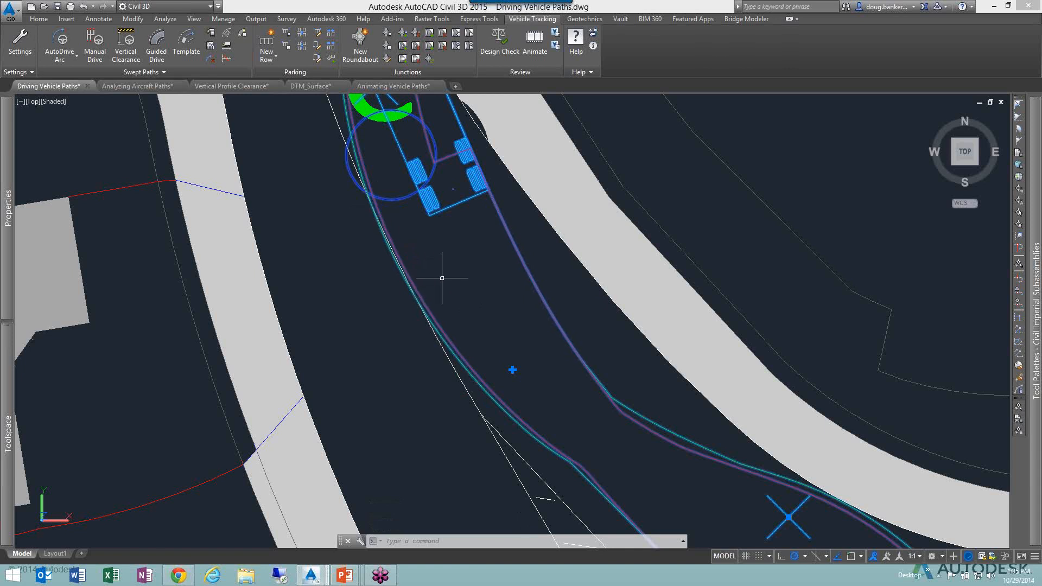
scroll(450, 285, down, 2)
middle_drag(476, 313, 447, 222)
key(Escape)
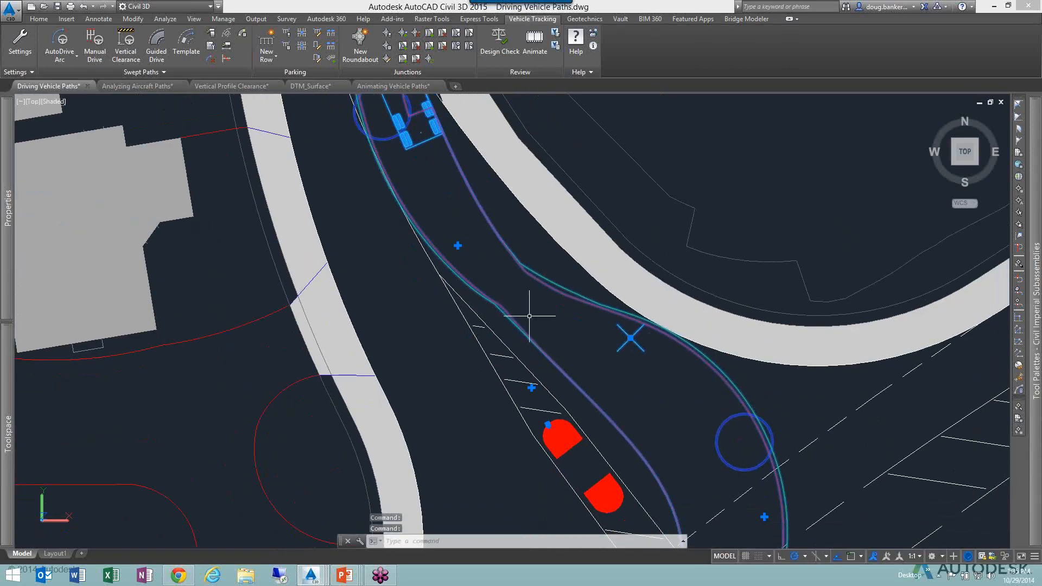
middle_drag(549, 331, 539, 295)
scroll(531, 297, down, 2)
mouse_move(485, 216)
middle_down()
mouse_move(563, 354)
mouse_move(540, 309)
mouse_move(524, 193)
middle_up()
middle_drag(715, 363, 683, 252)
middle_drag(718, 305, 692, 204)
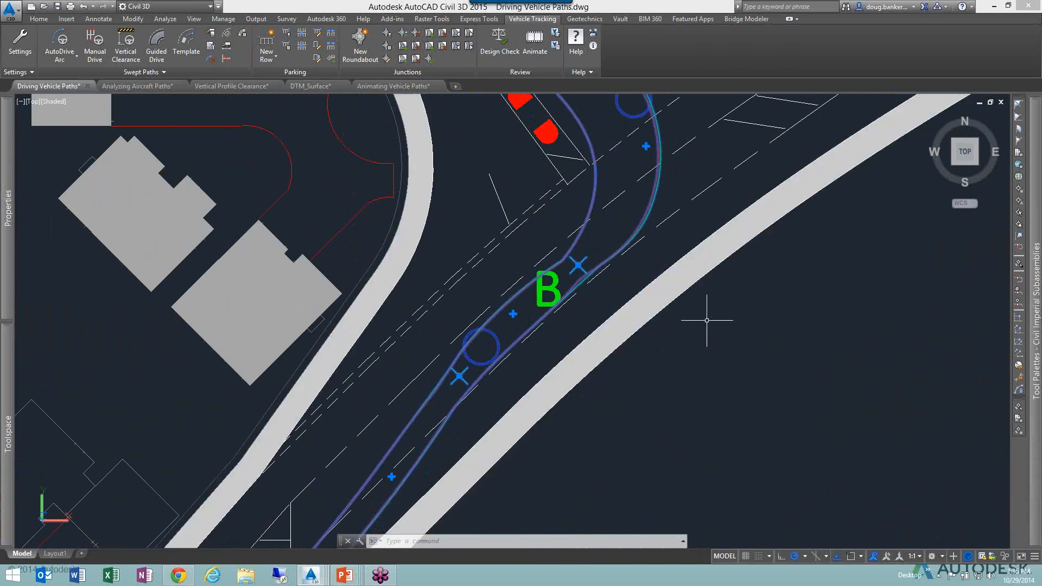
Deselect the semi-trailer path and switch to the PowerPoint training presentation.
key(Escape)
key(Escape)
key(Escape)
key(alt+Tab)
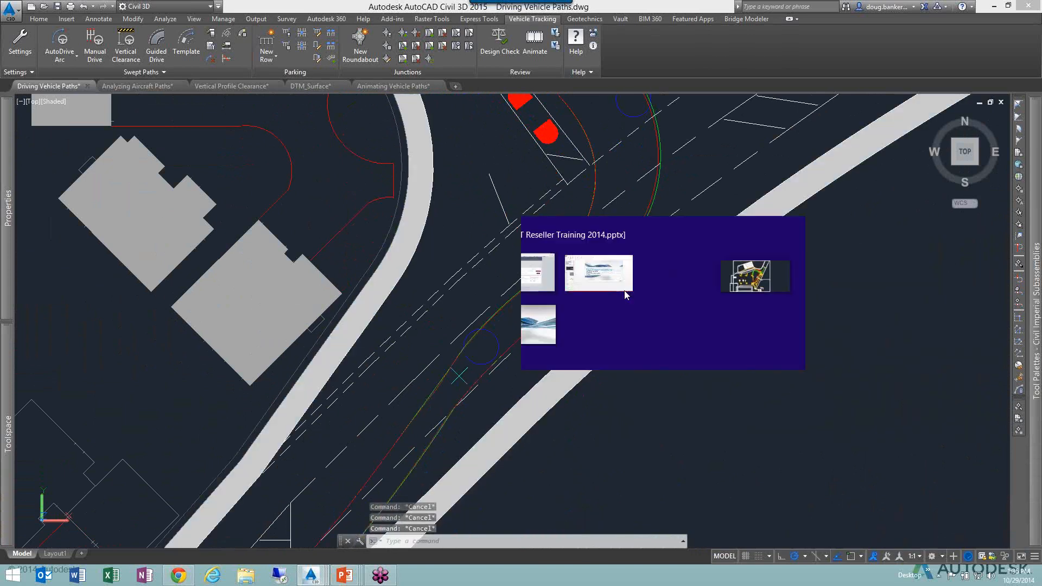
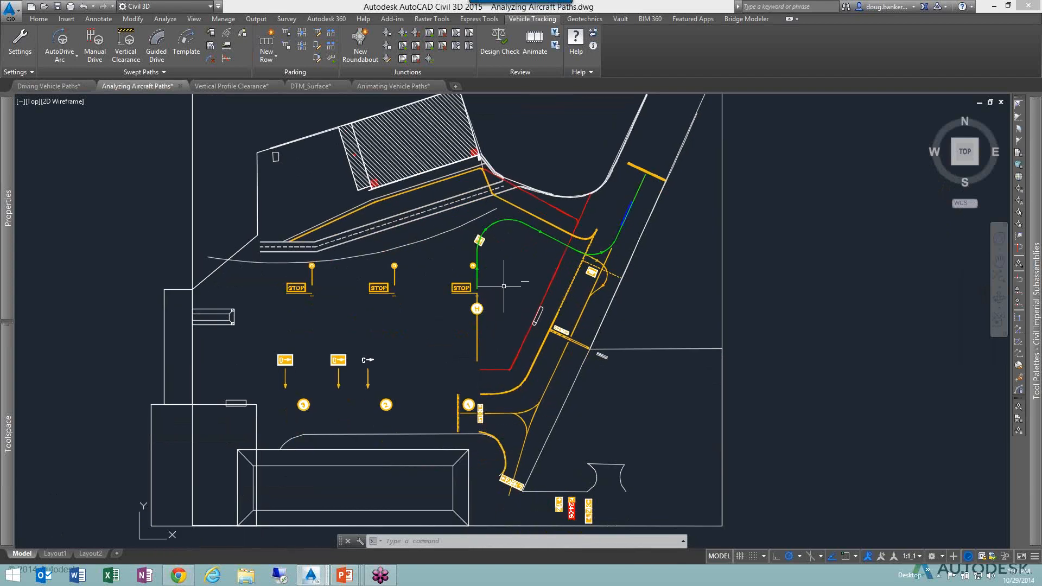
Start a Follow Drive swept path in the aircraft drawing with the commercial Boeing 737-300w (with winglets), without making it the default vehicle.
scroll(500, 272, up, 4)
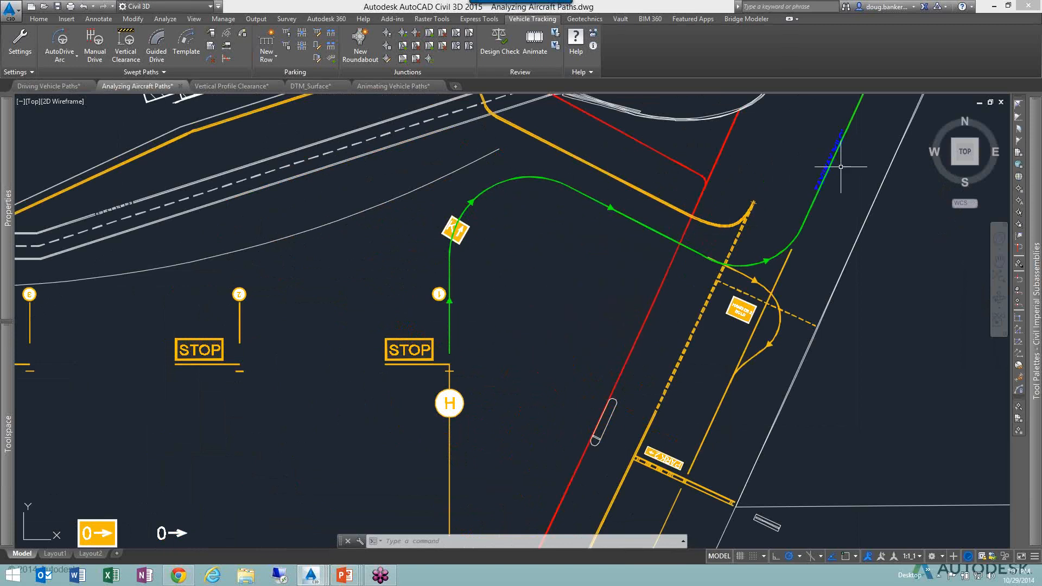
middle_drag(604, 275, 631, 304)
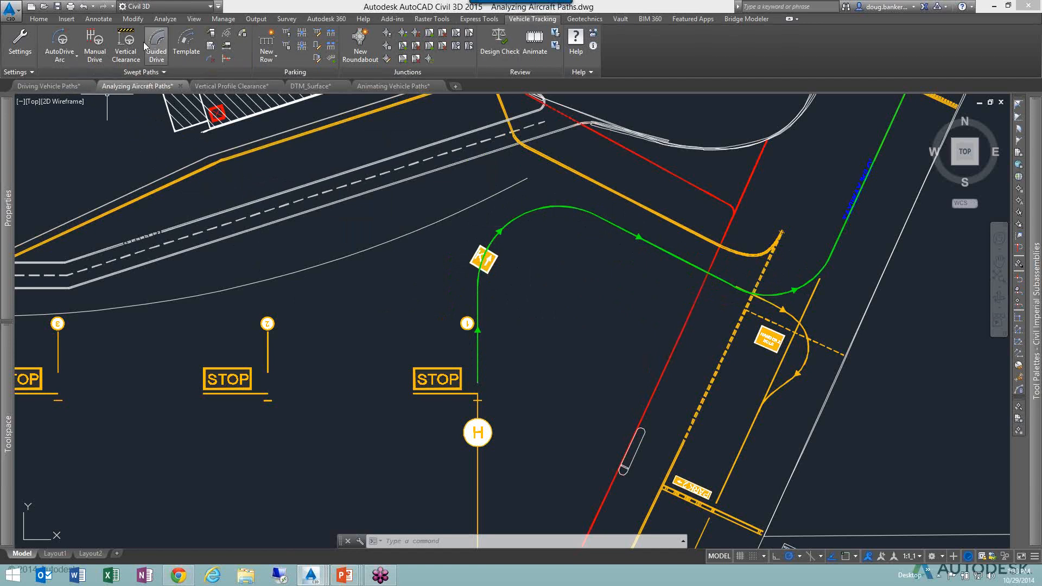
click(161, 73)
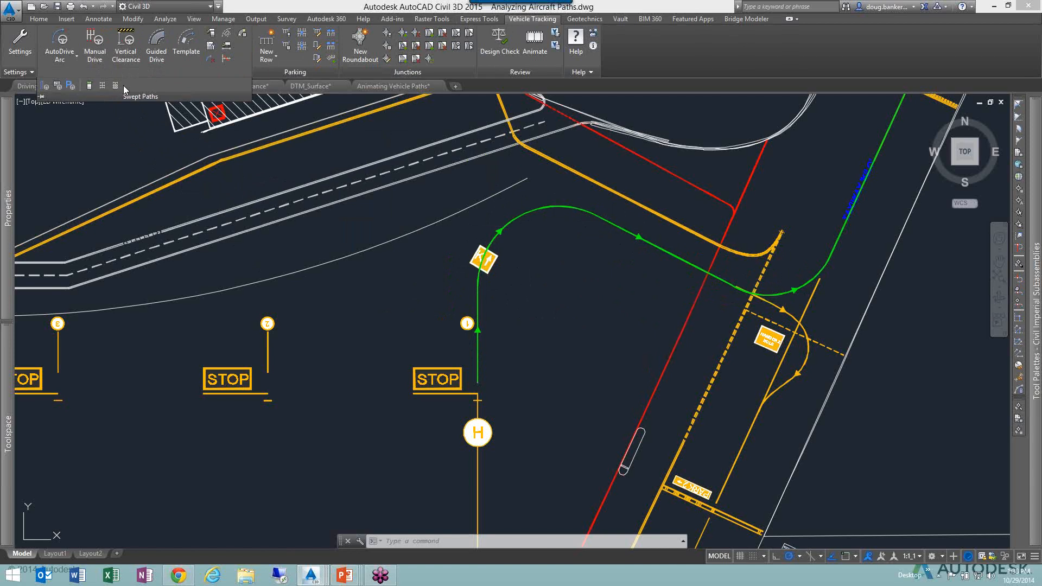
click(46, 86)
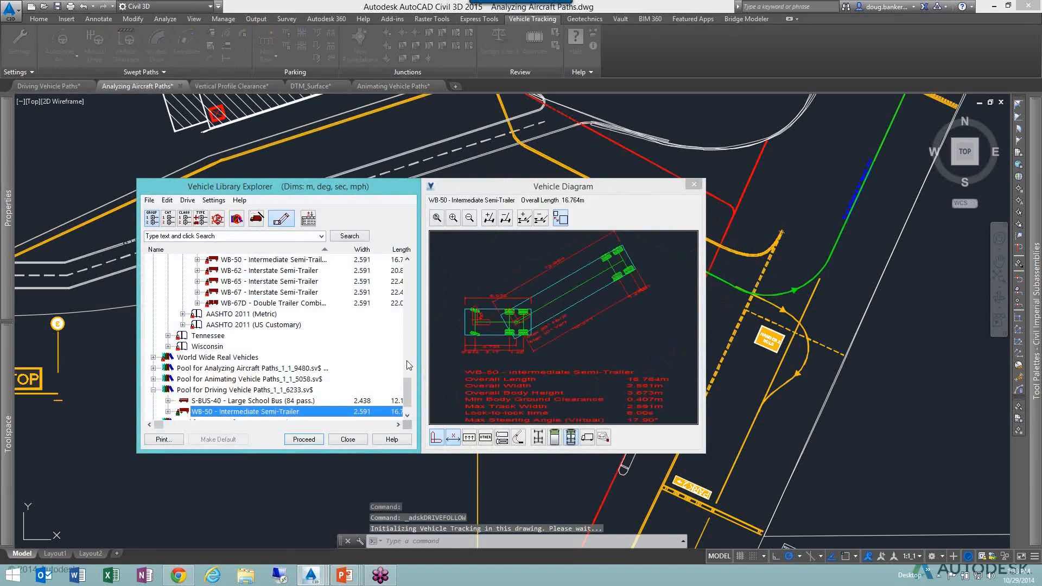
drag(411, 395, 411, 274)
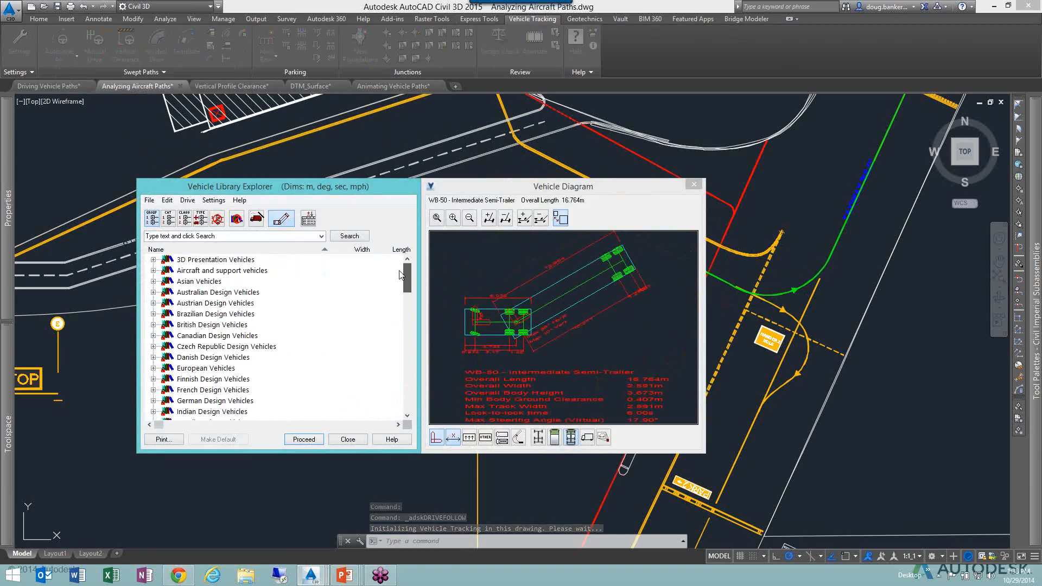
click(153, 270)
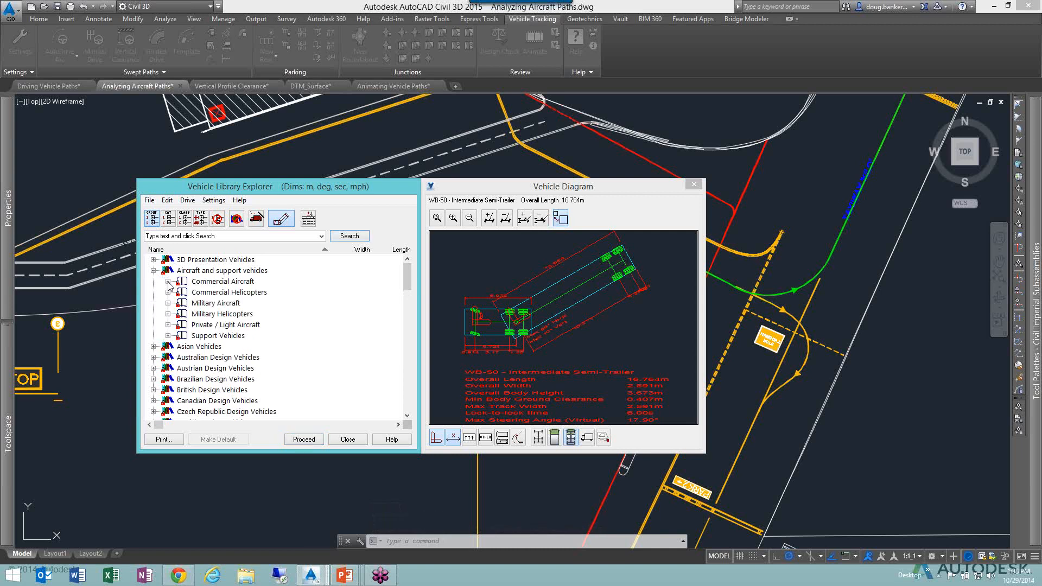
click(169, 281)
click(183, 316)
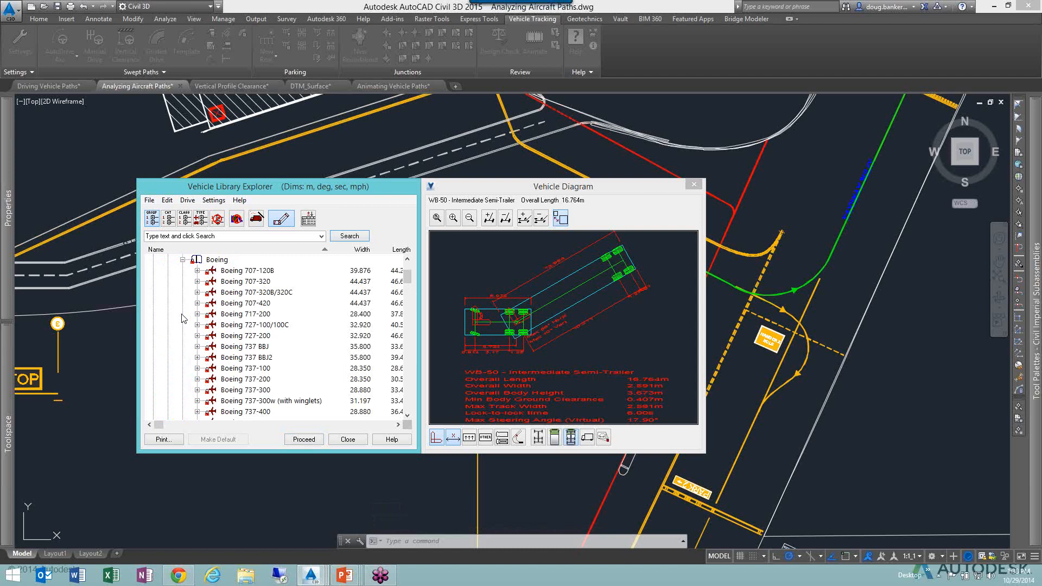
click(257, 405)
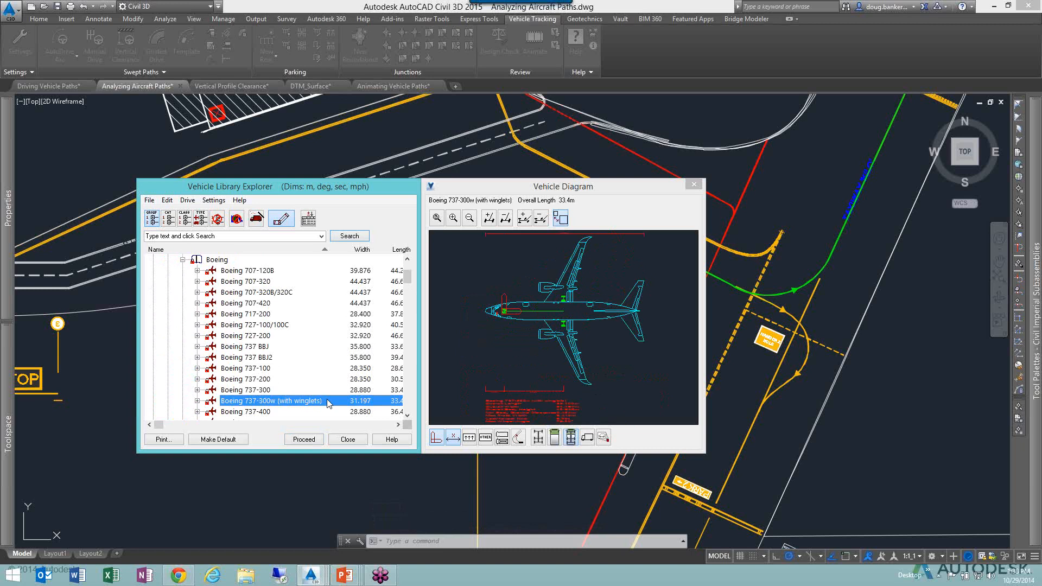
click(307, 441)
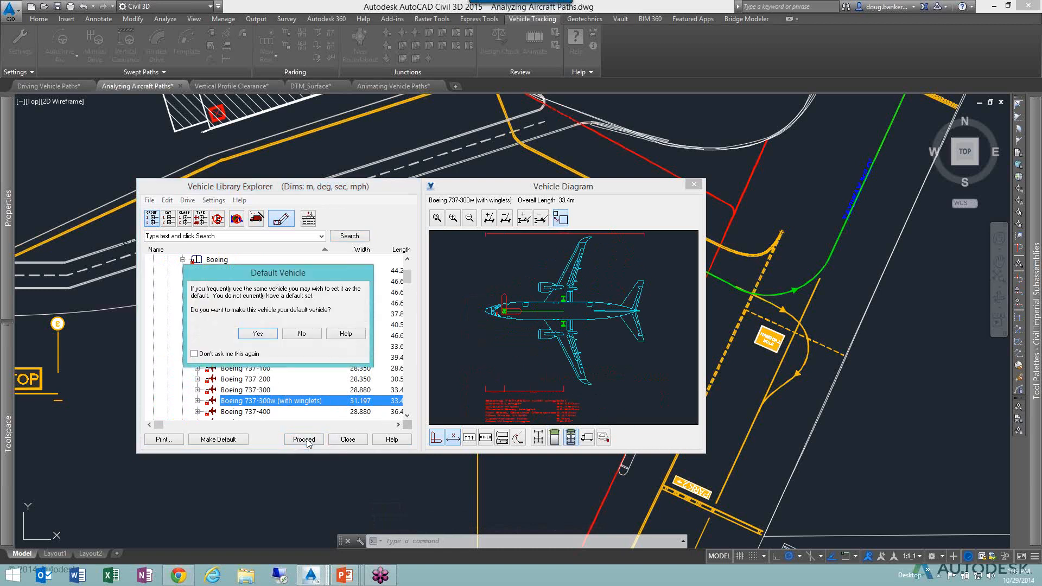
click(302, 333)
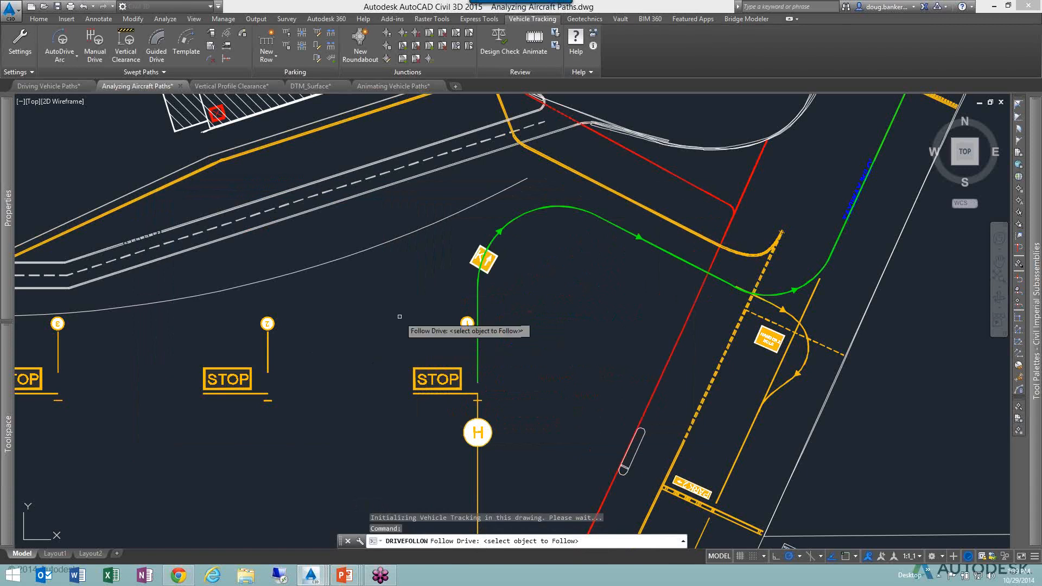
Follow the green taxi line, set the forward tracking point to Driver / Pilot and generate the aircraft's swept path.
click(477, 293)
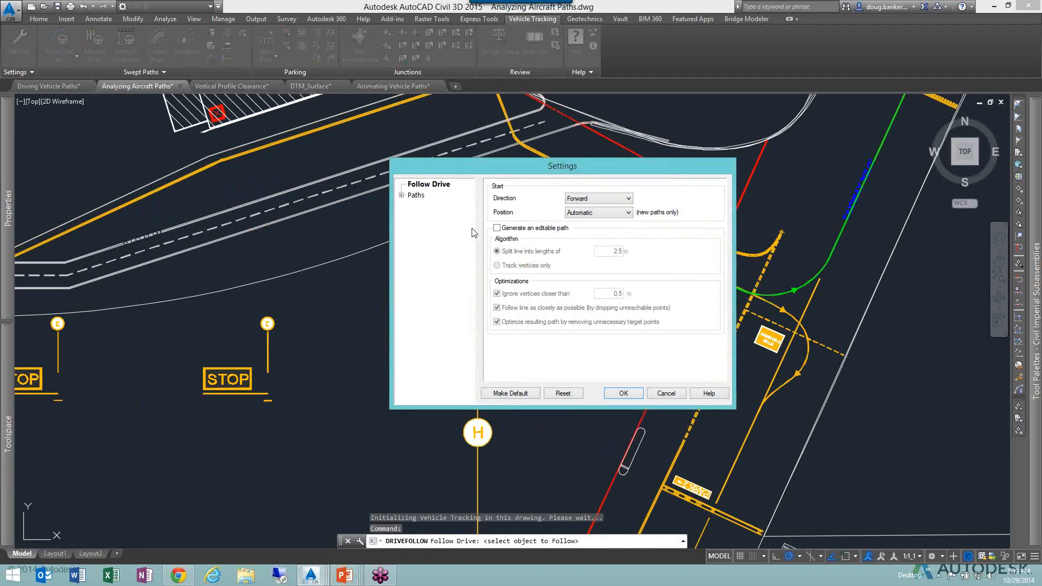
click(402, 195)
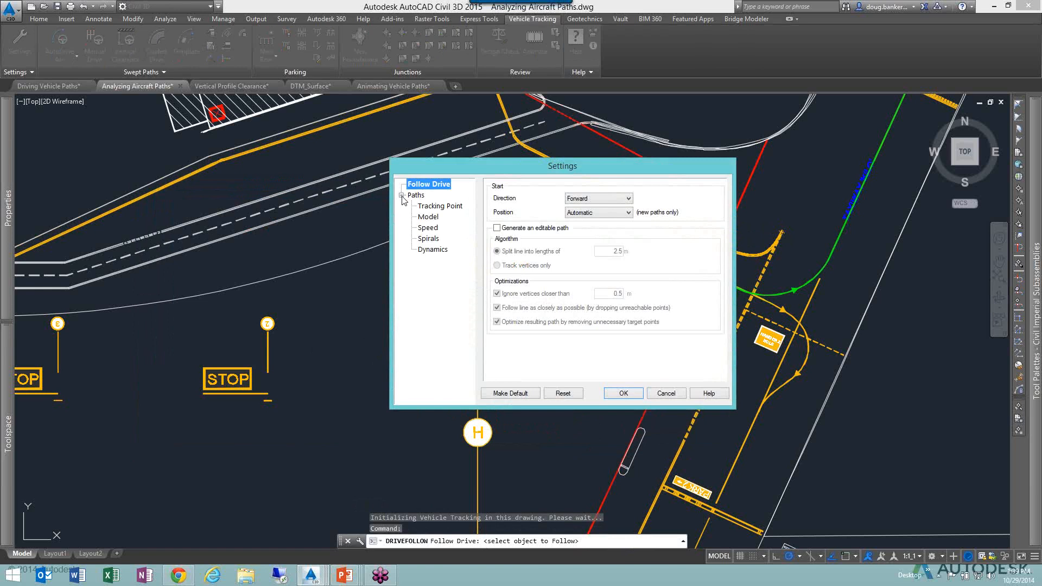
click(445, 206)
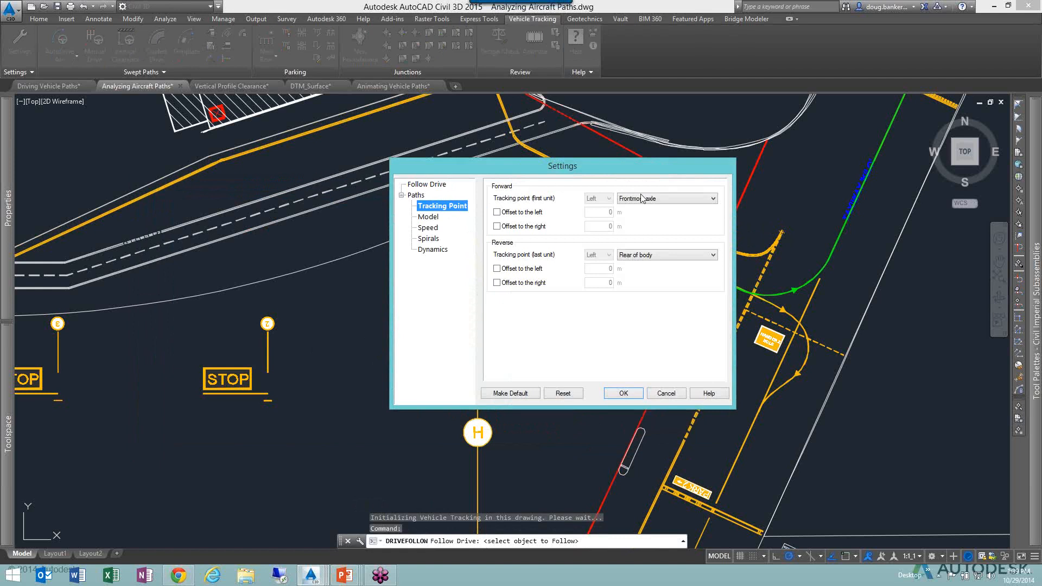
click(713, 199)
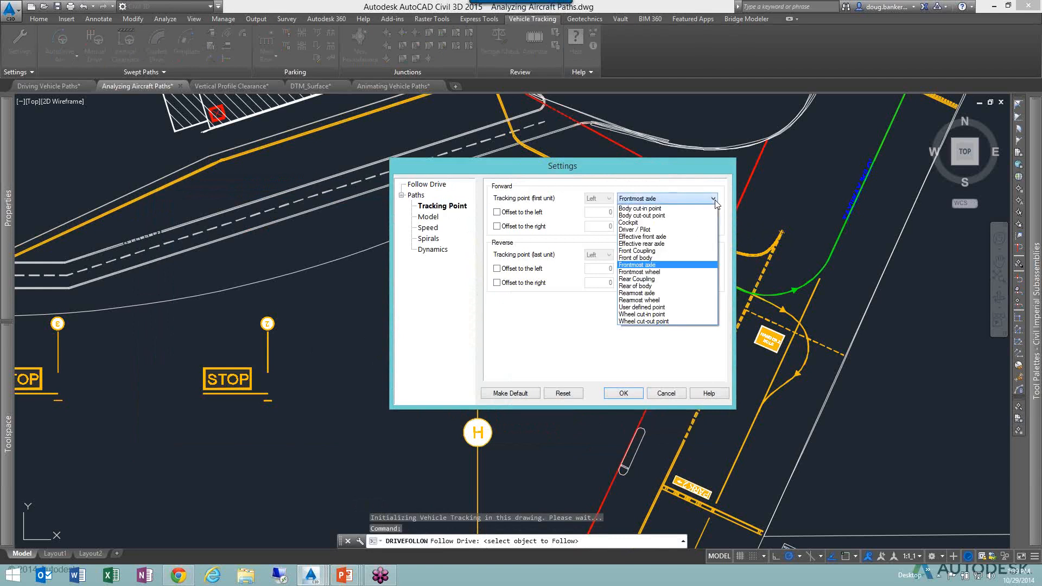
click(650, 230)
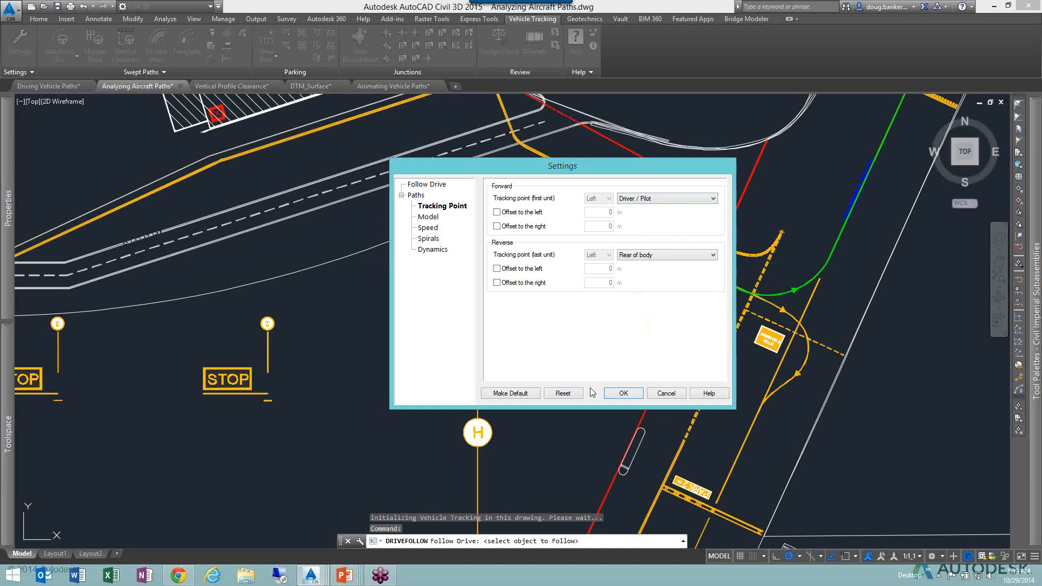
click(619, 393)
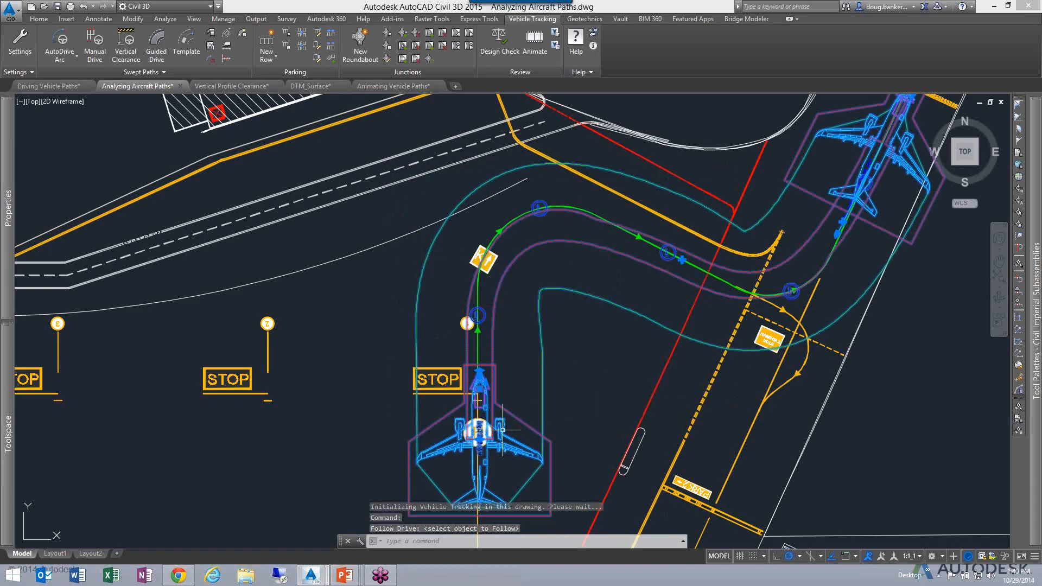
Examine the aircraft's swept path and wingtip envelope from stand 1 along the taxi line.
middle_drag(503, 430, 488, 361)
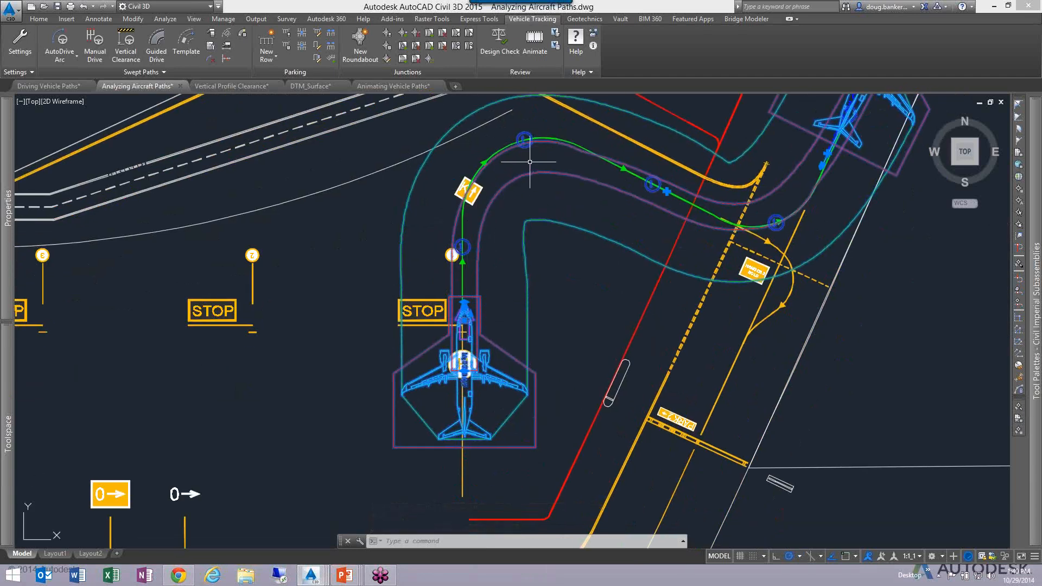
middle_drag(491, 165, 392, 307)
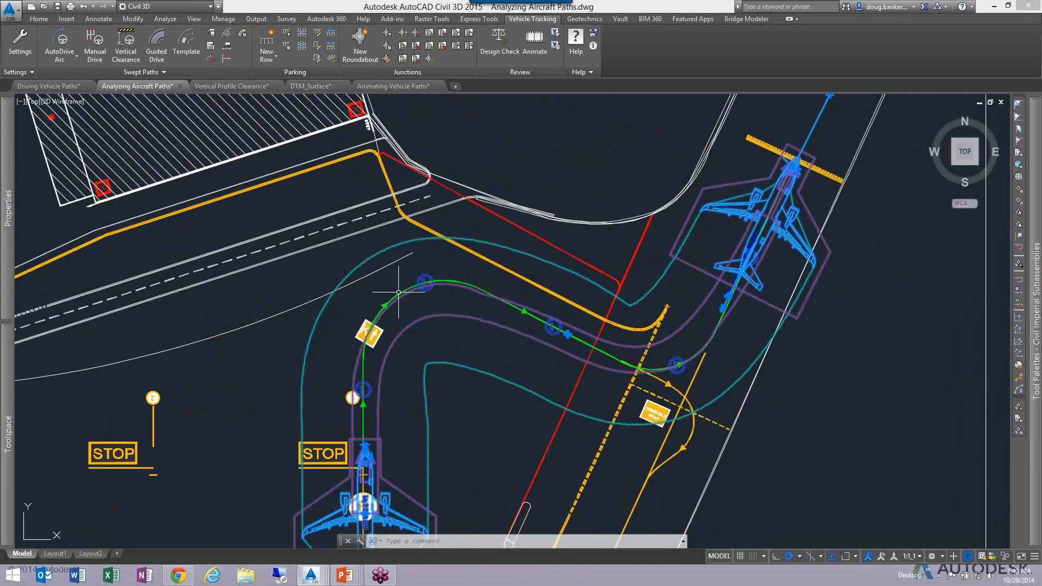
middle_drag(308, 521, 293, 452)
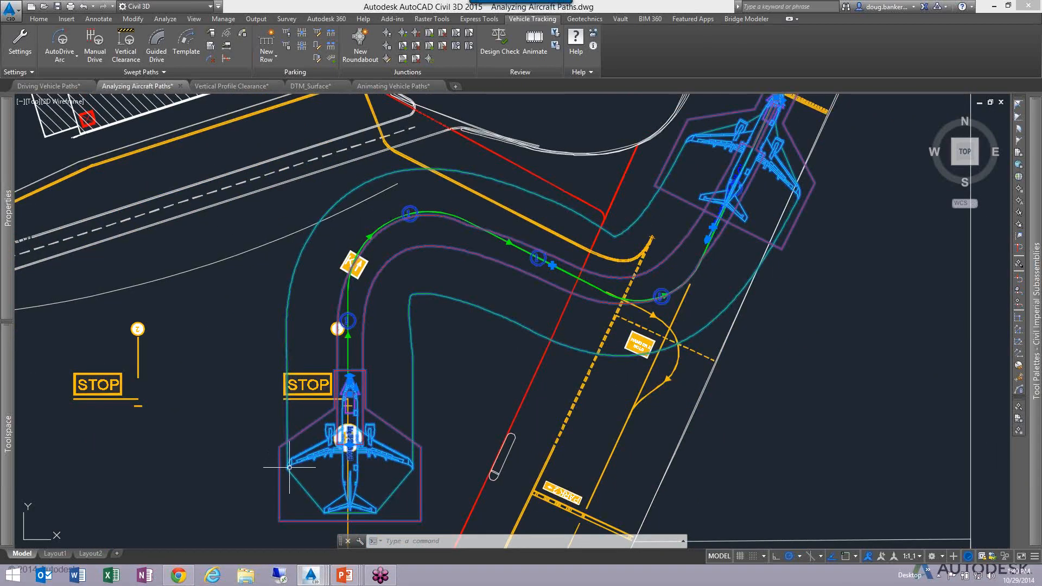
Preview the aircraft outline with the Breakaway 75mph (120km/h) jet exhaust velocity contour along the swept path, without placing it.
scroll(290, 467, up, 6)
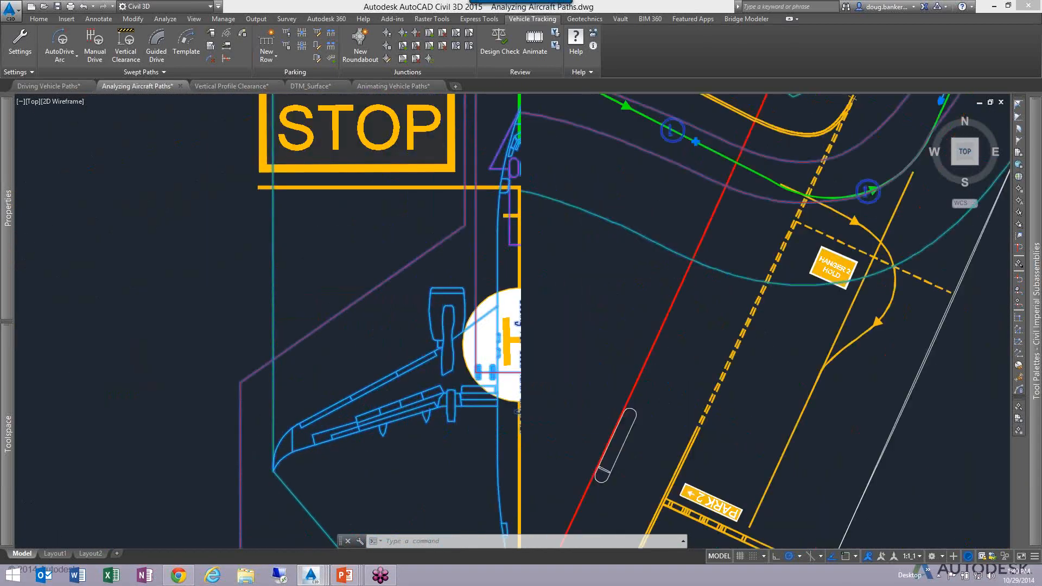
scroll(281, 463, down, 6)
middle_drag(425, 352, 394, 419)
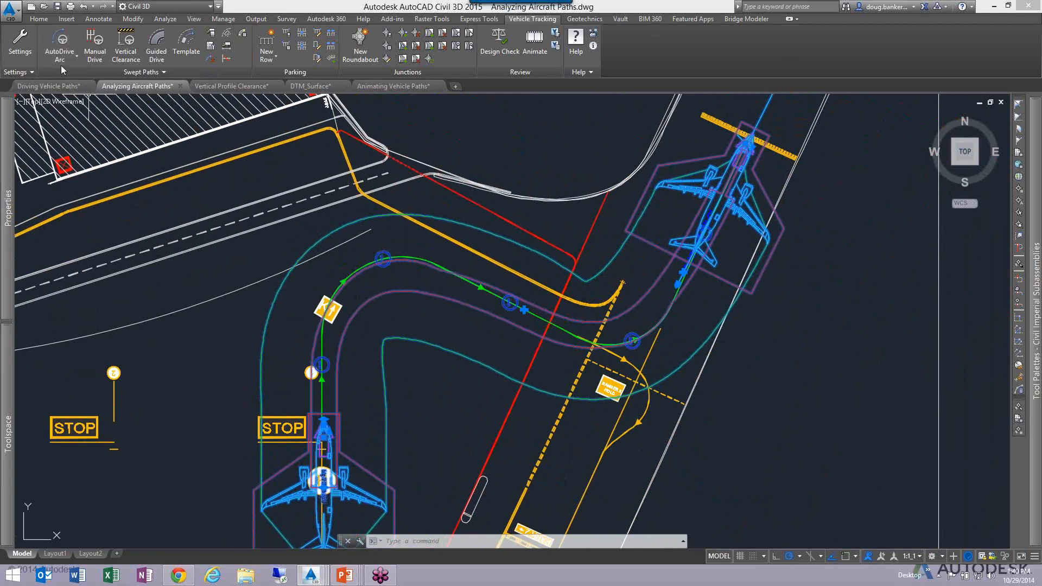
click(226, 34)
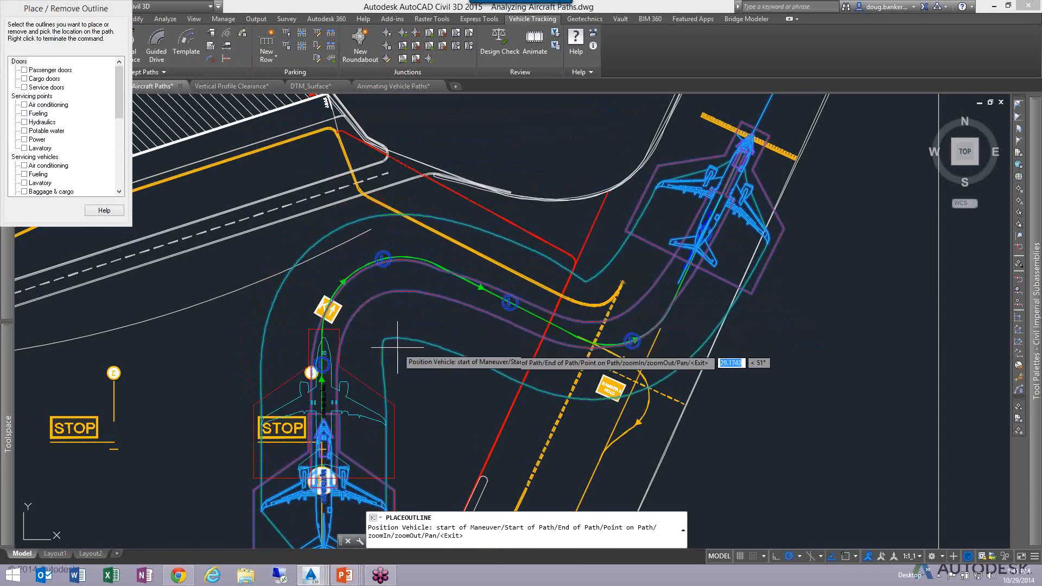
click(128, 274)
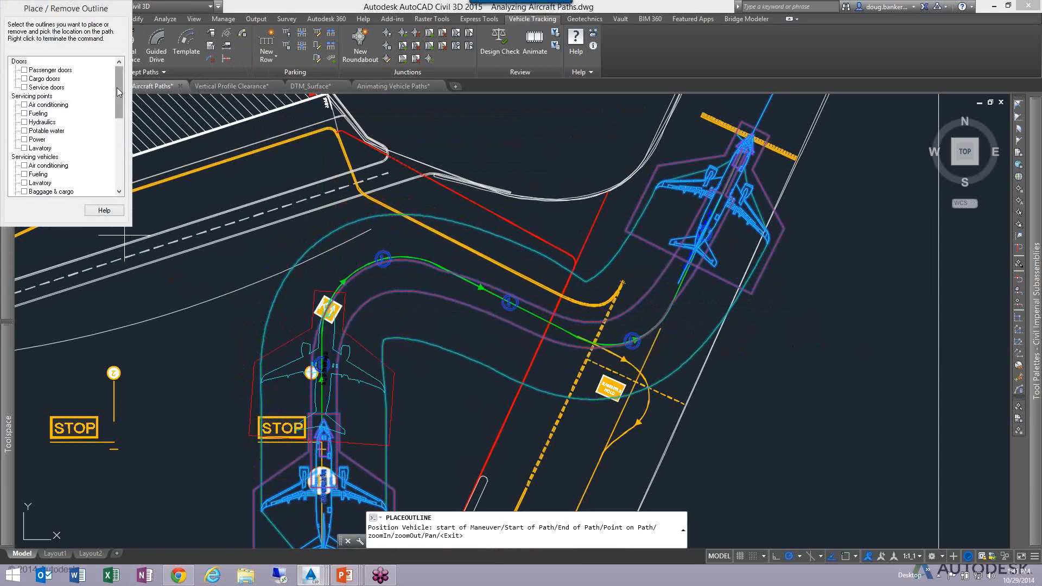
drag(116, 87, 121, 159)
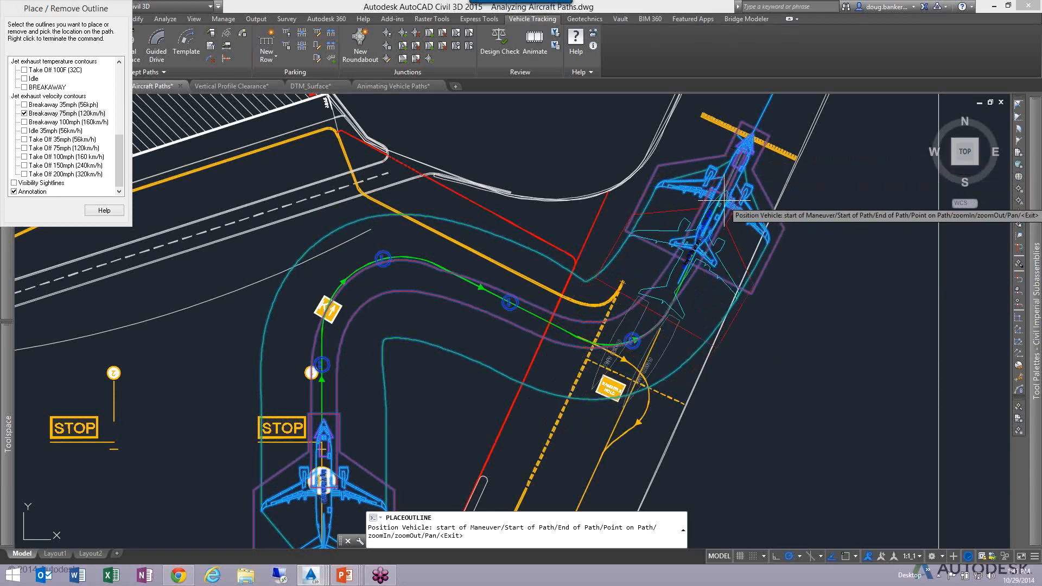
right_click(762, 211)
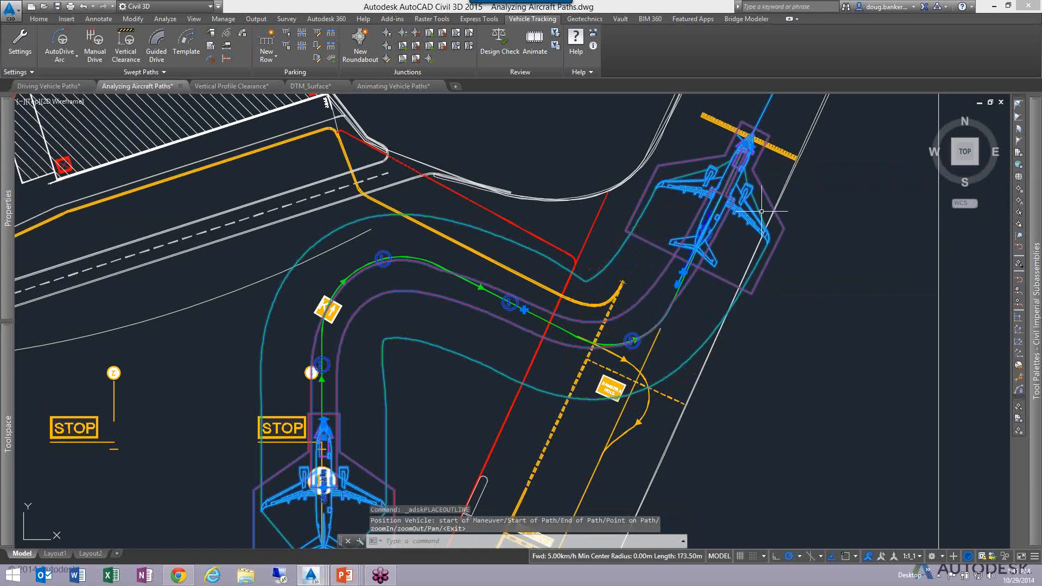
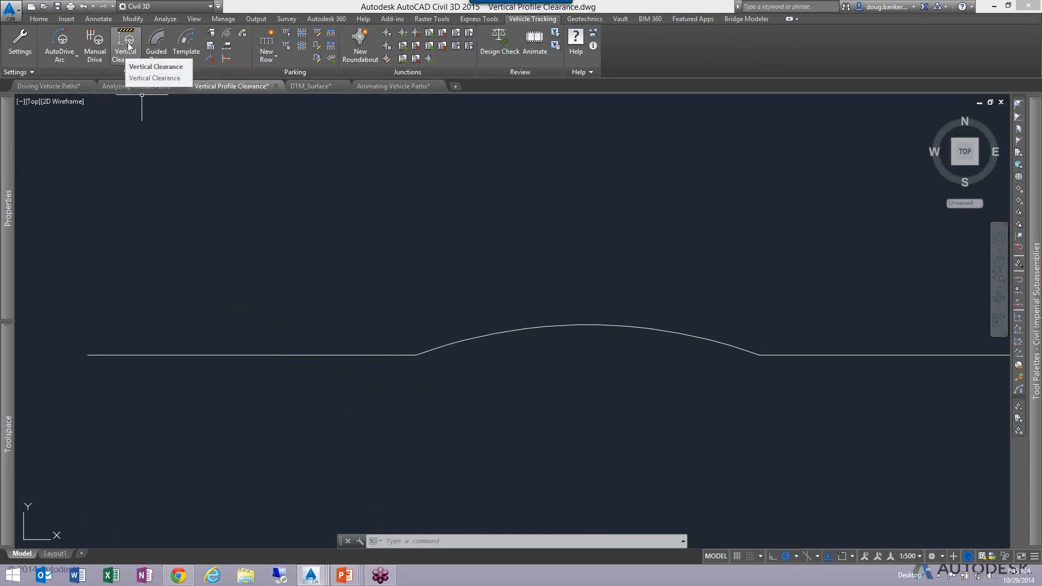
Start a Vertical Clearance analysis with the DB32 Private Car from the British DB32 (Design Bulletin 32) vehicles.
click(128, 45)
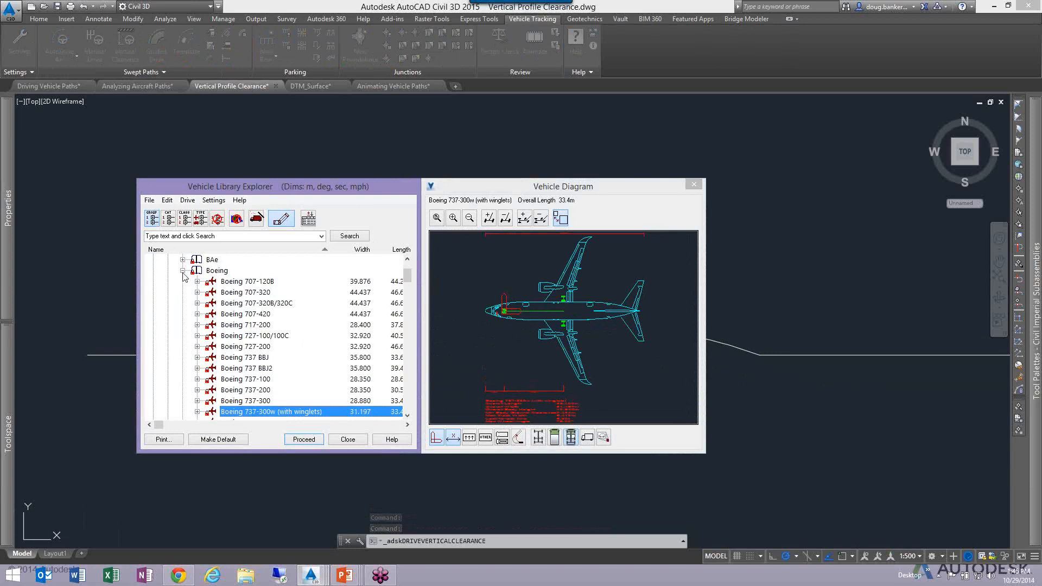
click(183, 270)
scroll(191, 288, up, 2)
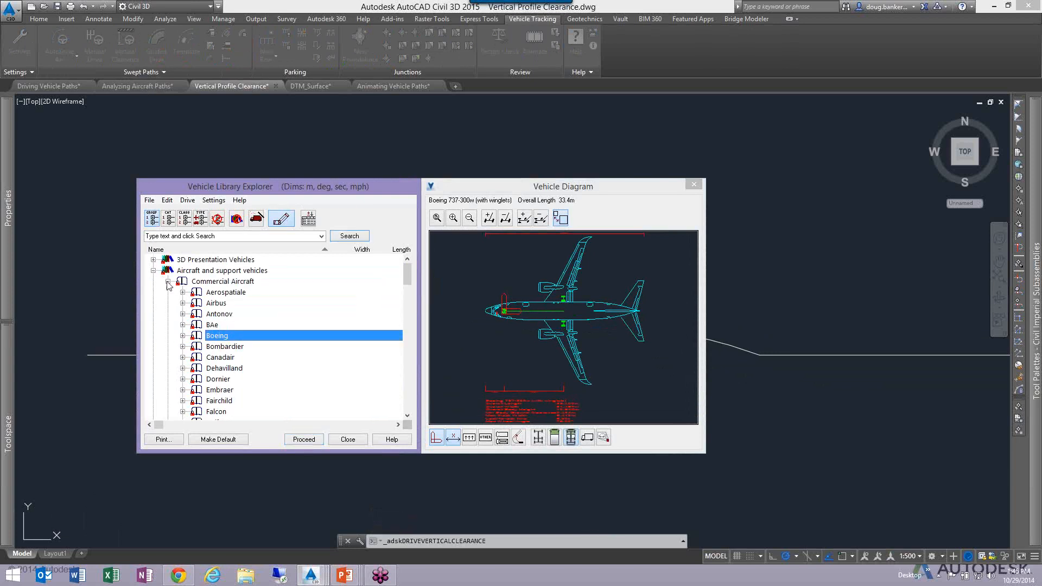
click(168, 282)
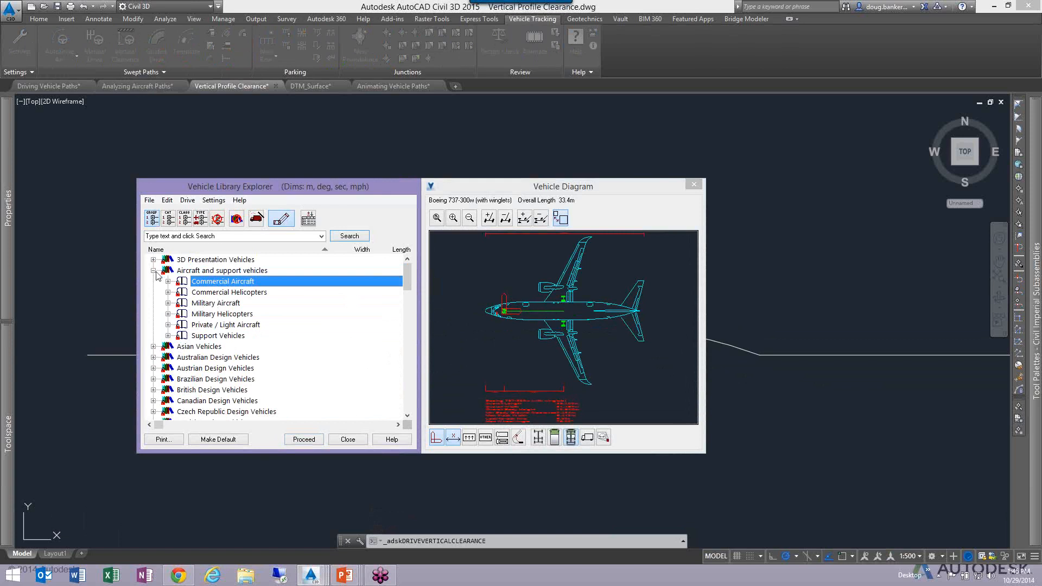
click(154, 271)
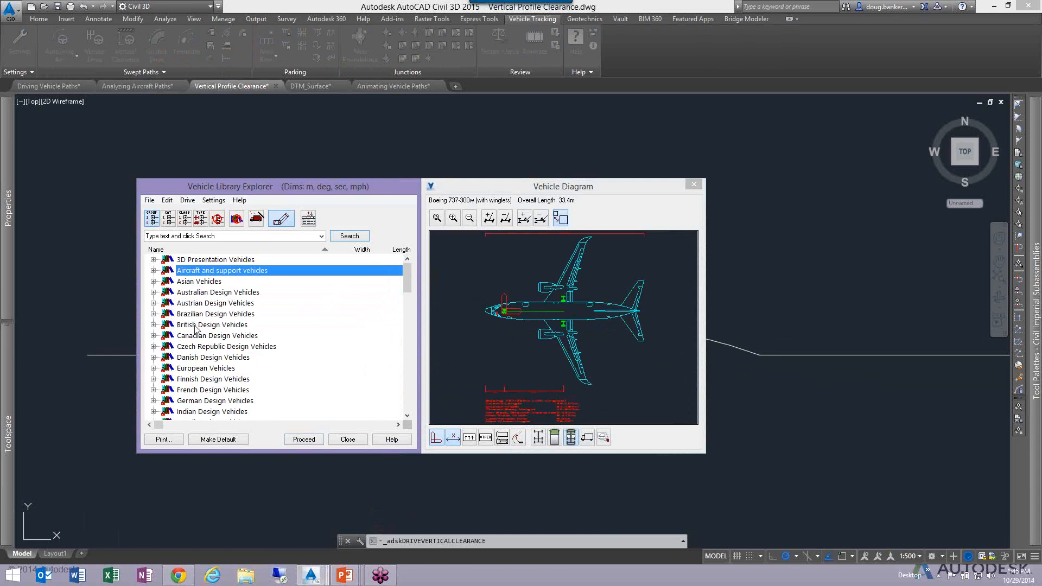
click(154, 325)
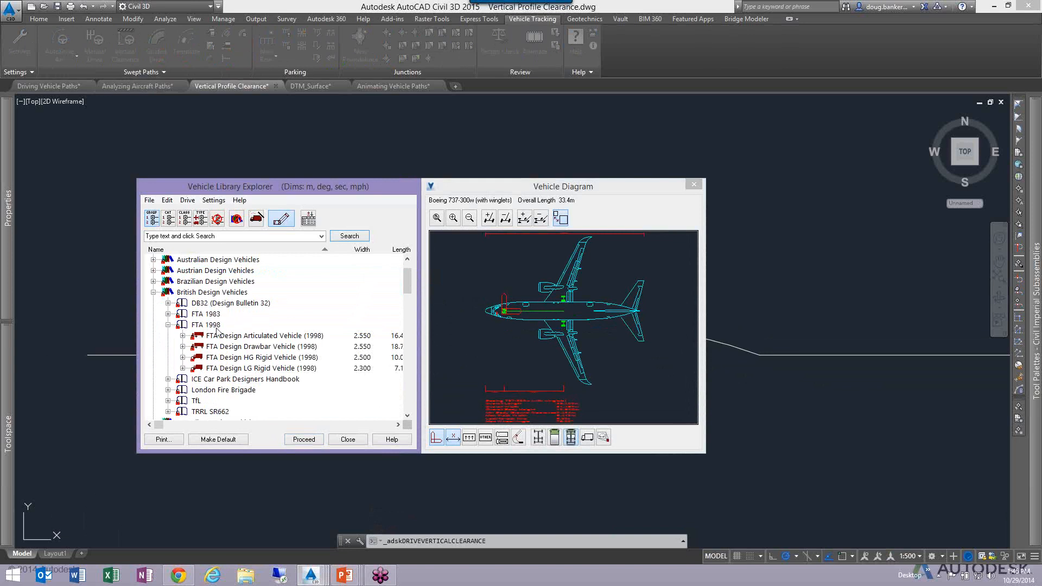
click(168, 325)
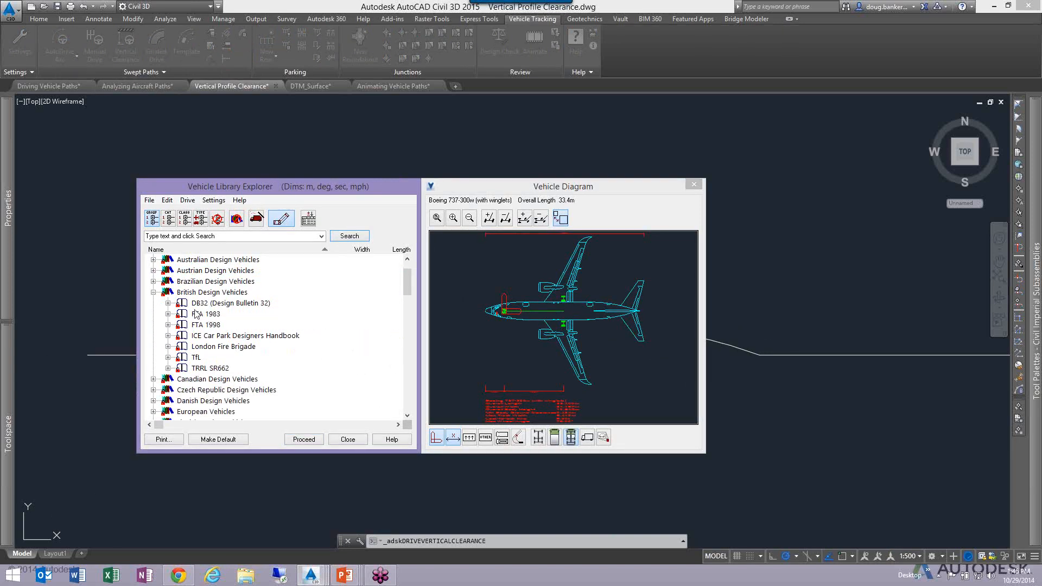
click(192, 306)
click(168, 303)
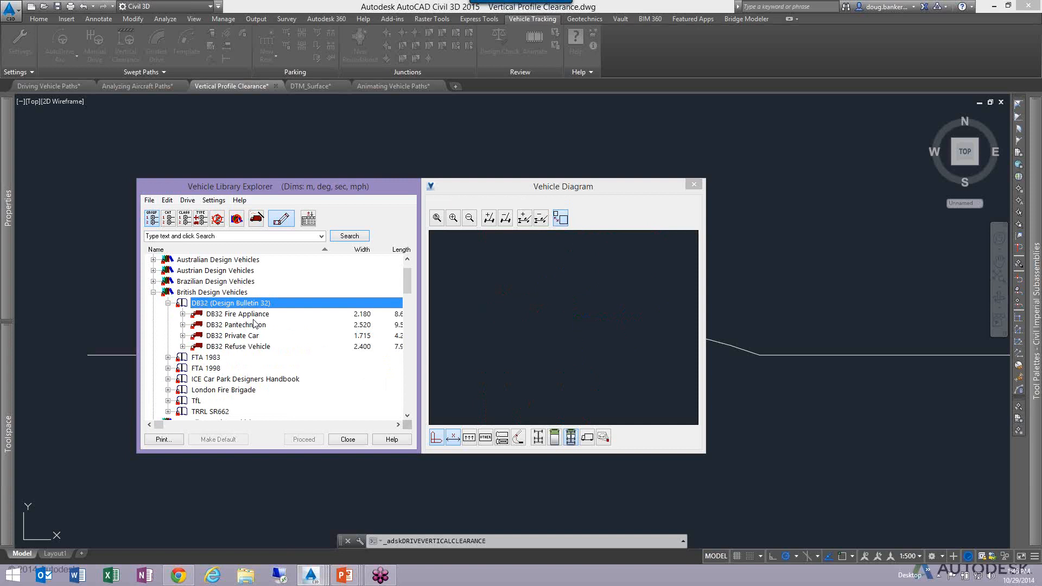
click(239, 336)
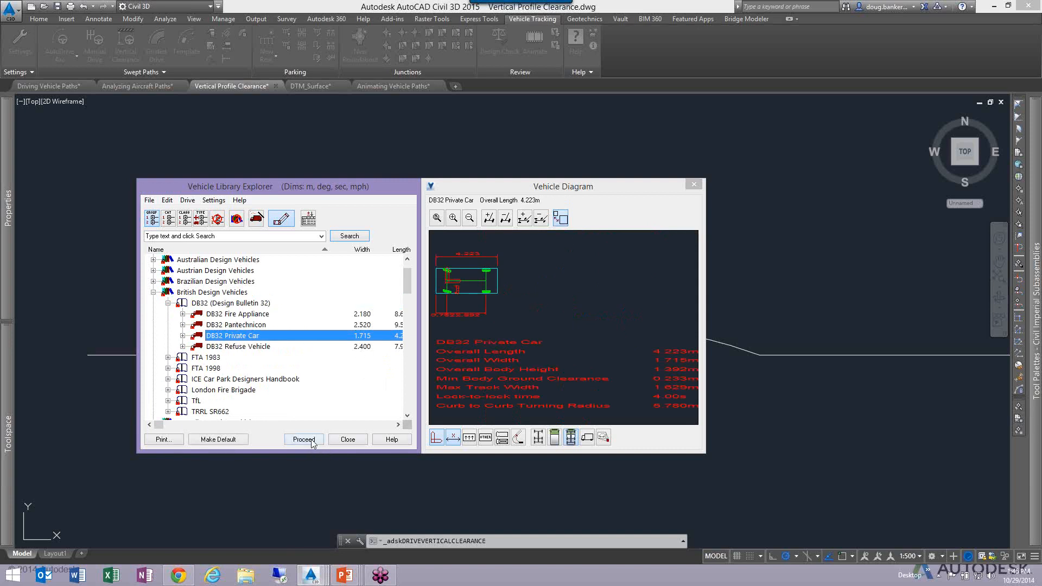
click(313, 441)
Analyze the humped profile line, proceeding with the vehicle's default height and ground clearance values.
click(300, 335)
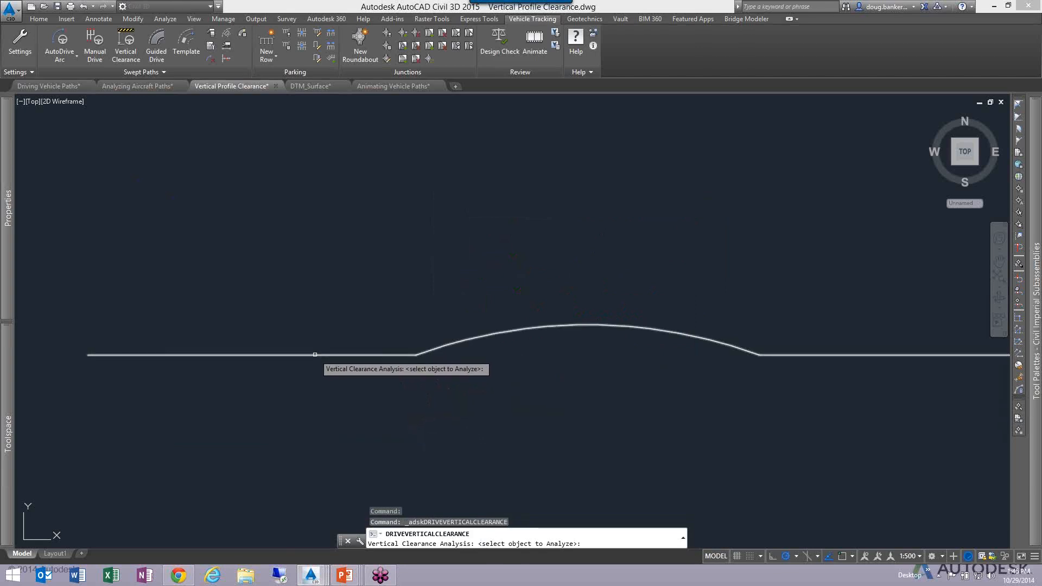
click(315, 354)
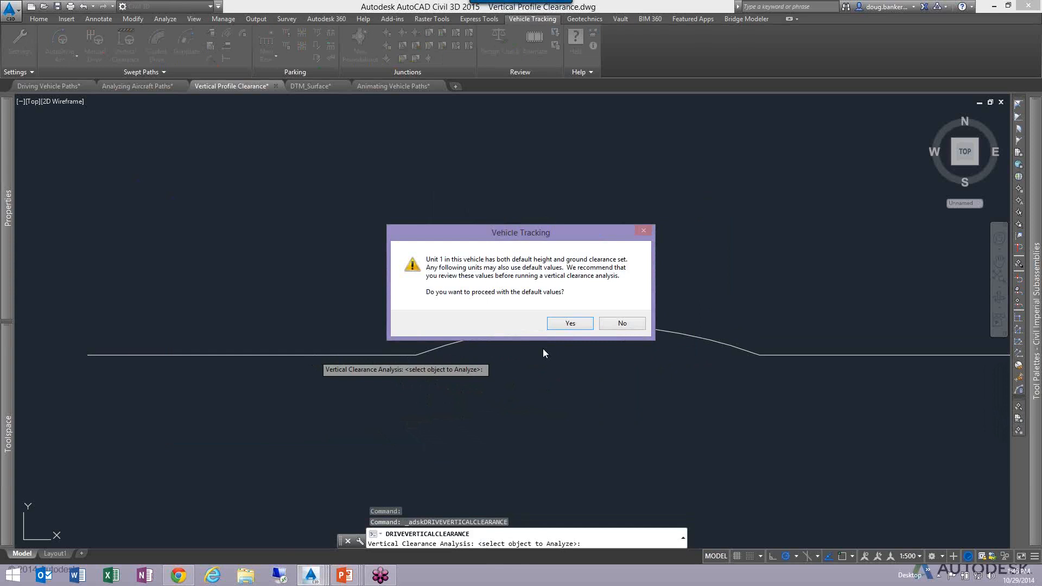
click(570, 324)
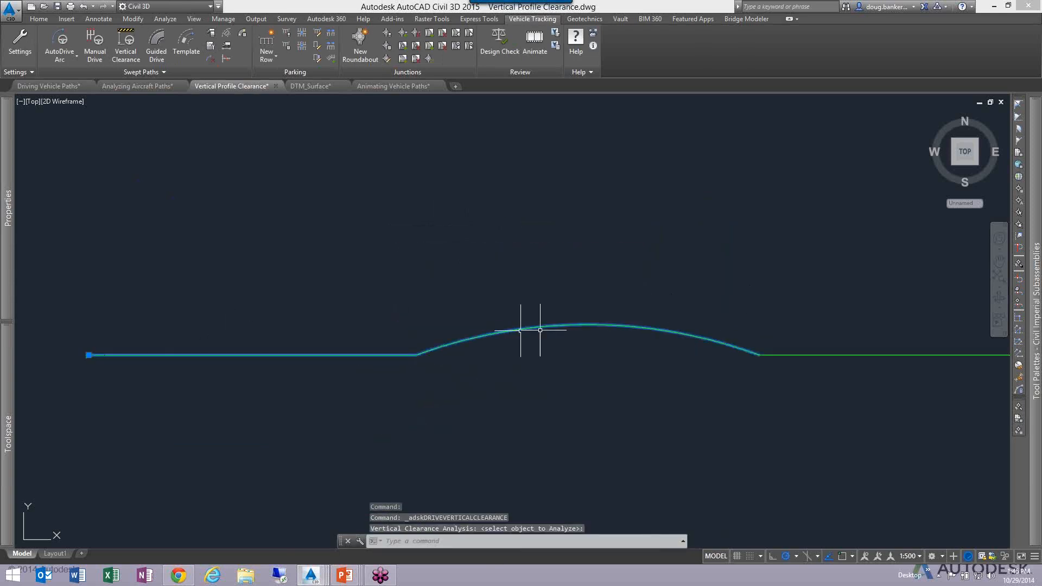
Inspect the private car and its clearance envelope at the start of the profile line.
scroll(103, 355, up, 5)
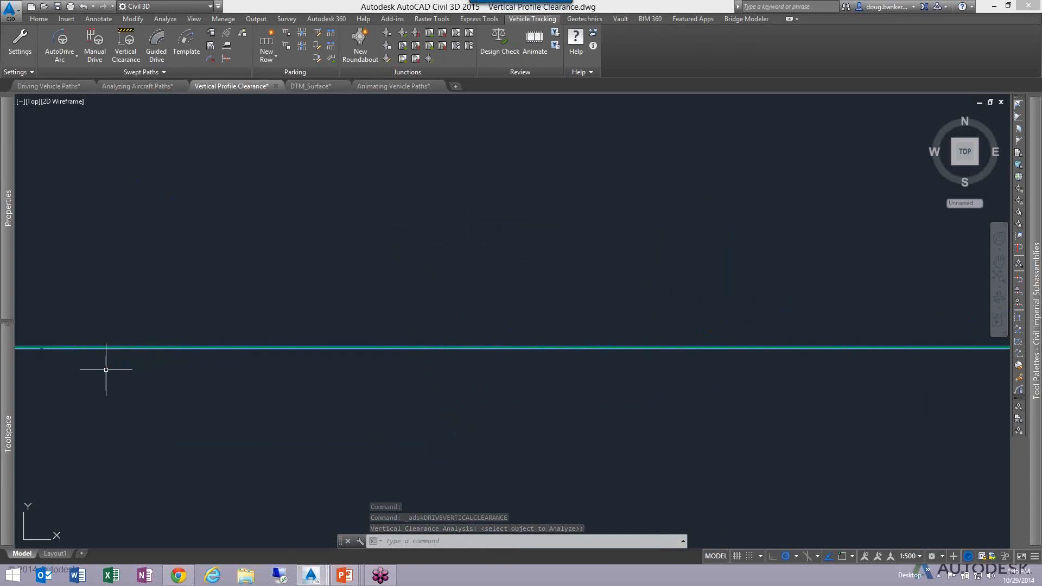
middle_drag(105, 365, 435, 365)
click(326, 344)
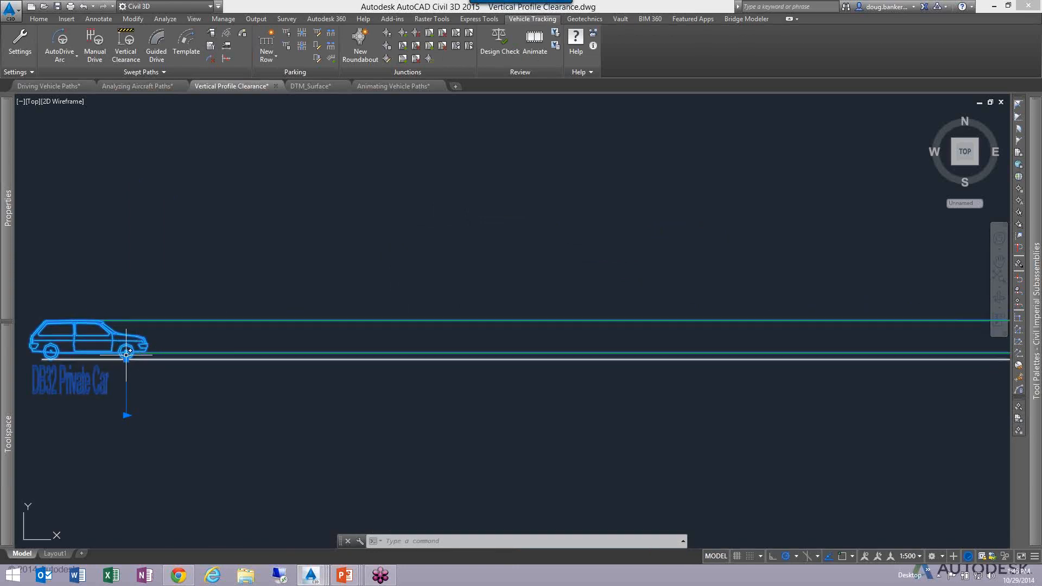
scroll(66, 348, up, 2)
middle_drag(96, 342, 161, 347)
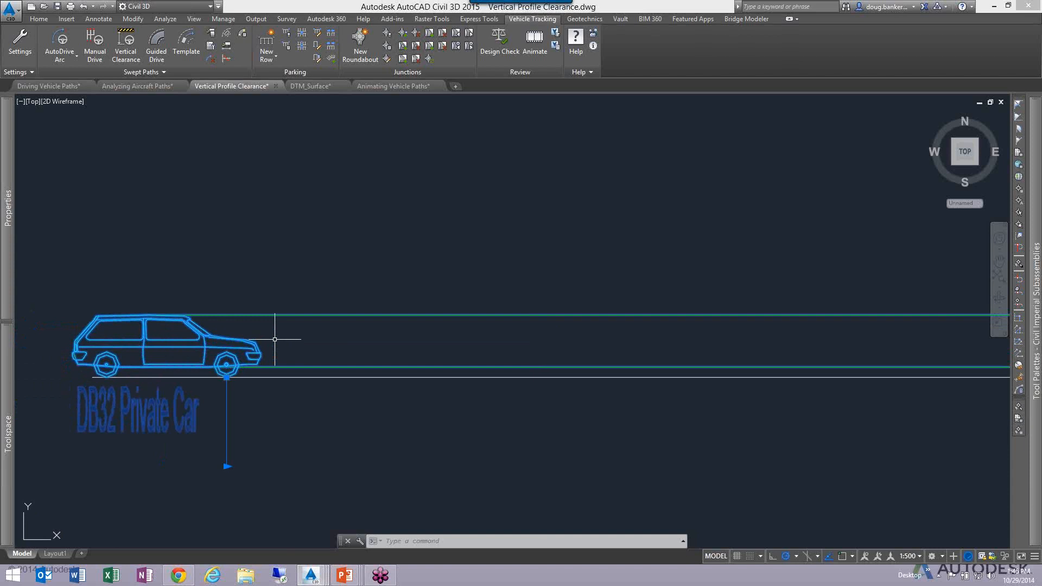
Examine the car's upper and lower clearance envelope where the hump meets the flat sections on both sides.
scroll(259, 348, down, 10)
middle_drag(436, 334, 297, 336)
middle_drag(646, 321, 326, 336)
mouse_move(704, 341)
middle_down()
mouse_move(380, 335)
mouse_move(348, 361)
middle_up()
middle_drag(649, 354, 315, 317)
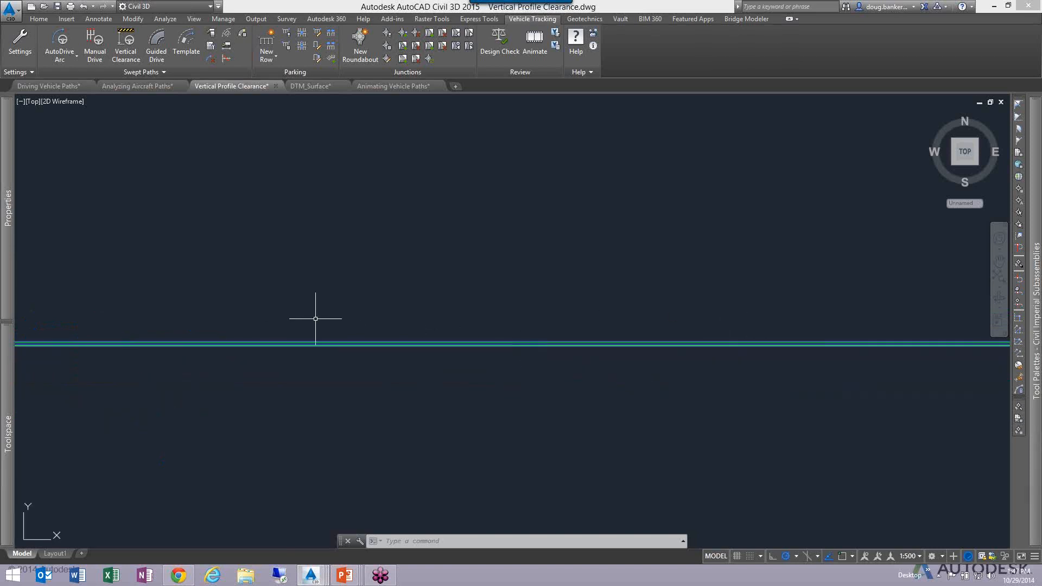
scroll(328, 324, down, 8)
scroll(482, 331, up, 6)
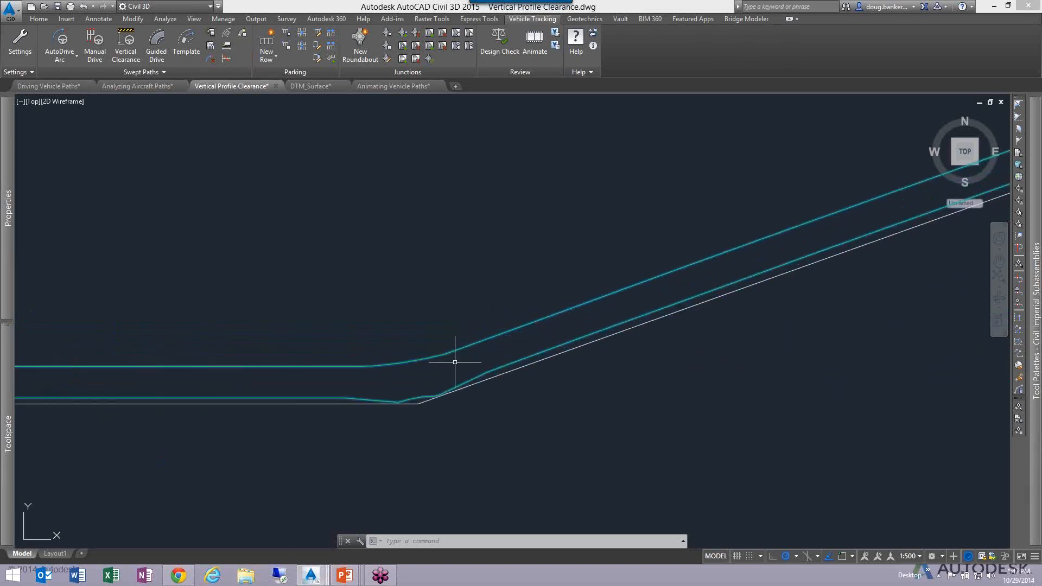
scroll(419, 396, down, 8)
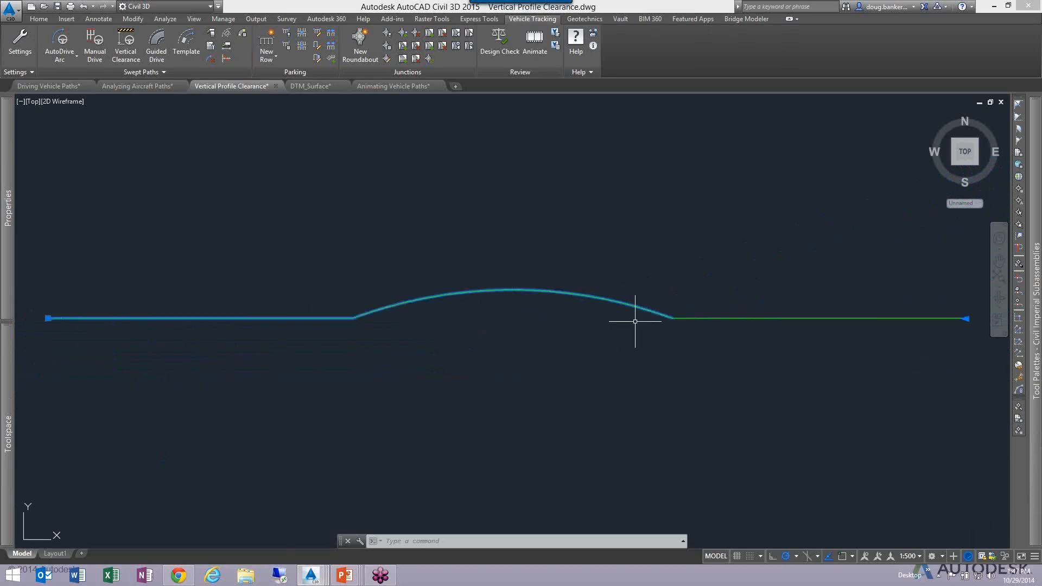
scroll(670, 319, up, 5)
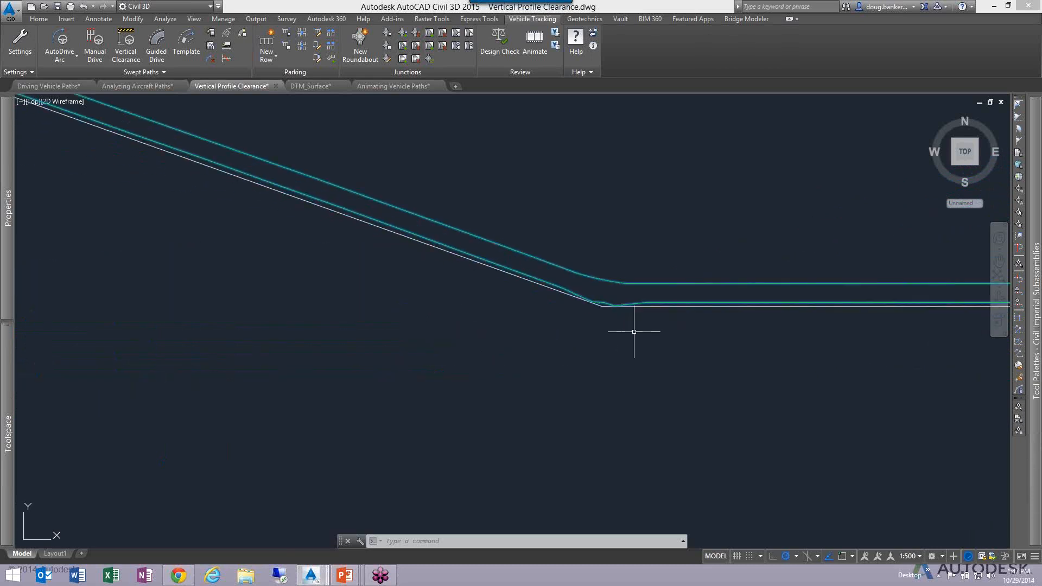
scroll(651, 328, down, 6)
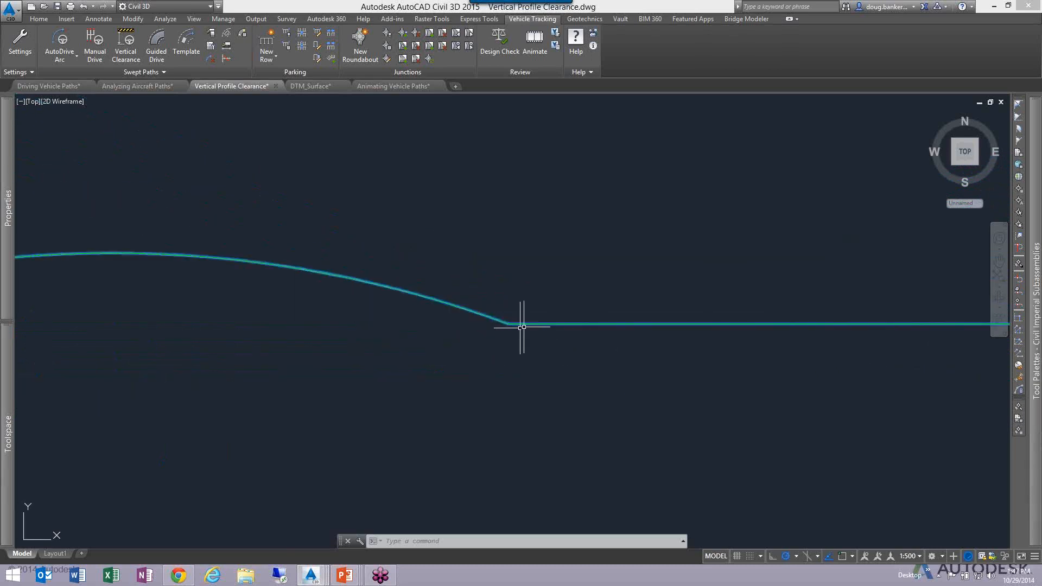
scroll(931, 307, up, 4)
scroll(633, 291, down, 12)
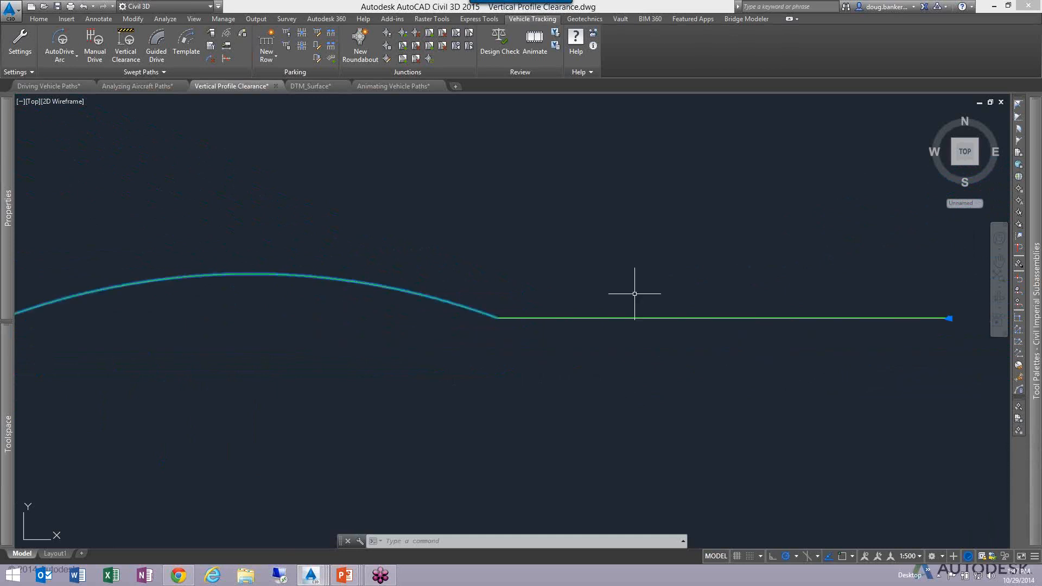
Delete the private car's vertical clearance path from the profile.
scroll(380, 293, up, 8)
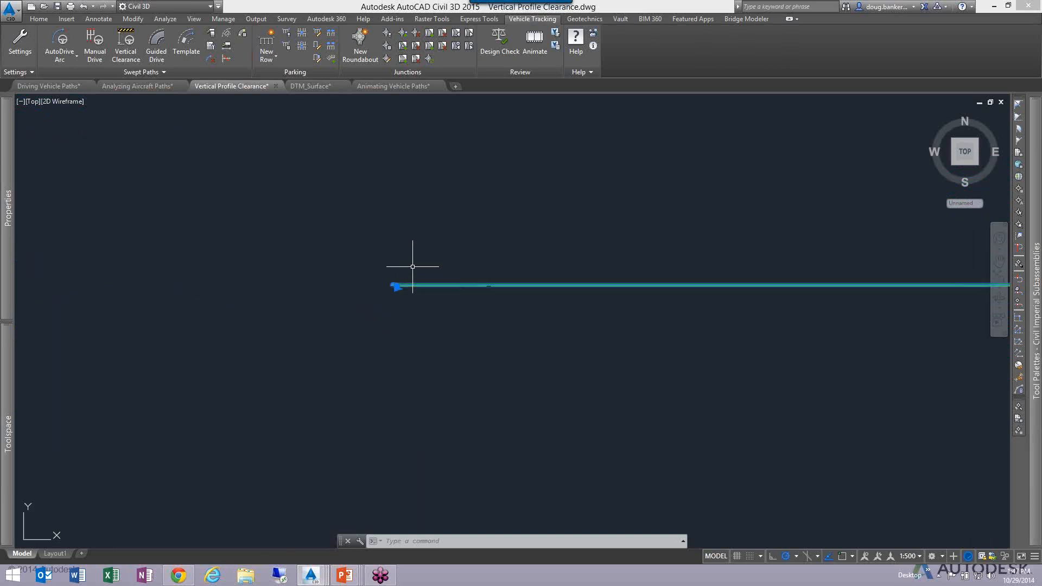
scroll(384, 307, up, 4)
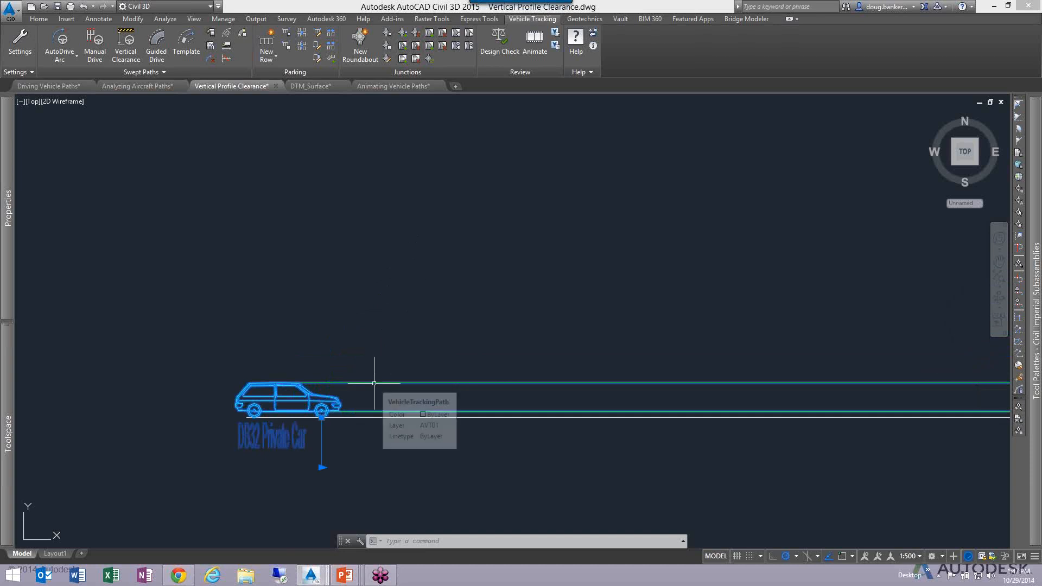
key(Delete)
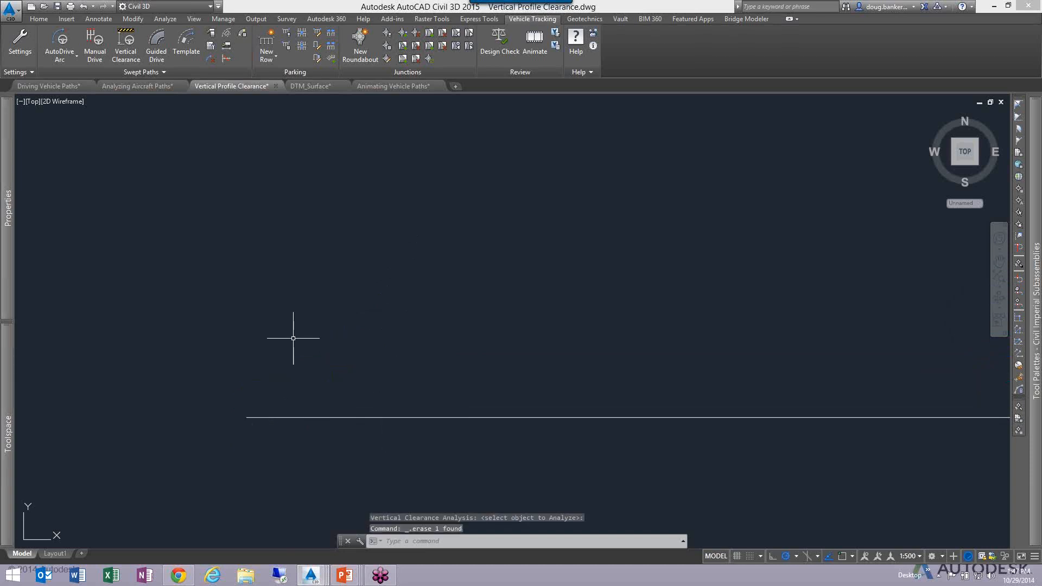
Start a vertical clearance analysis and find the FTA Design HG Rigid Vehicle (1998) under British Design Vehicles, FTA 1998.
scroll(294, 342, down, 2)
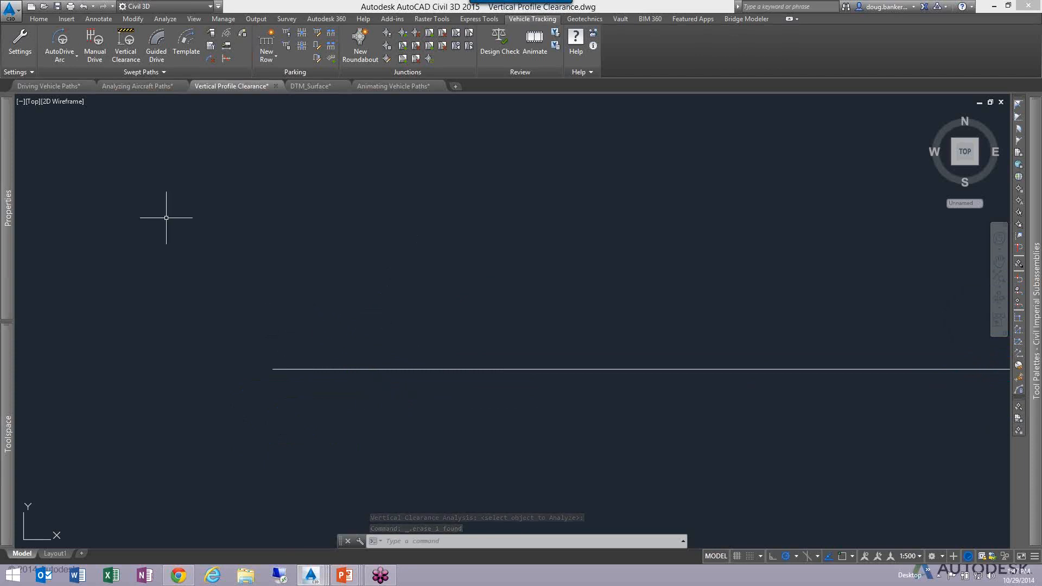
click(124, 46)
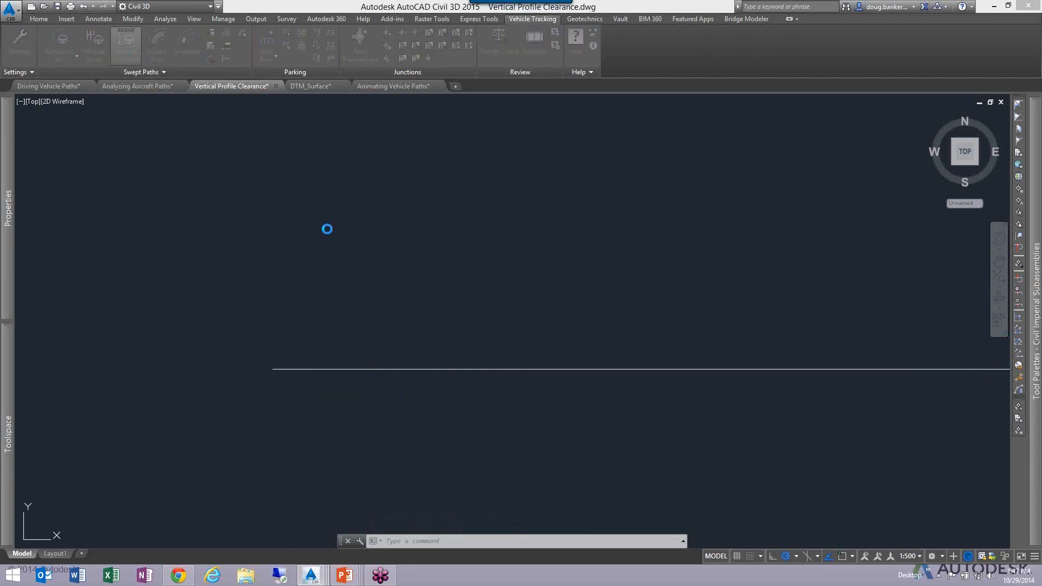
click(154, 325)
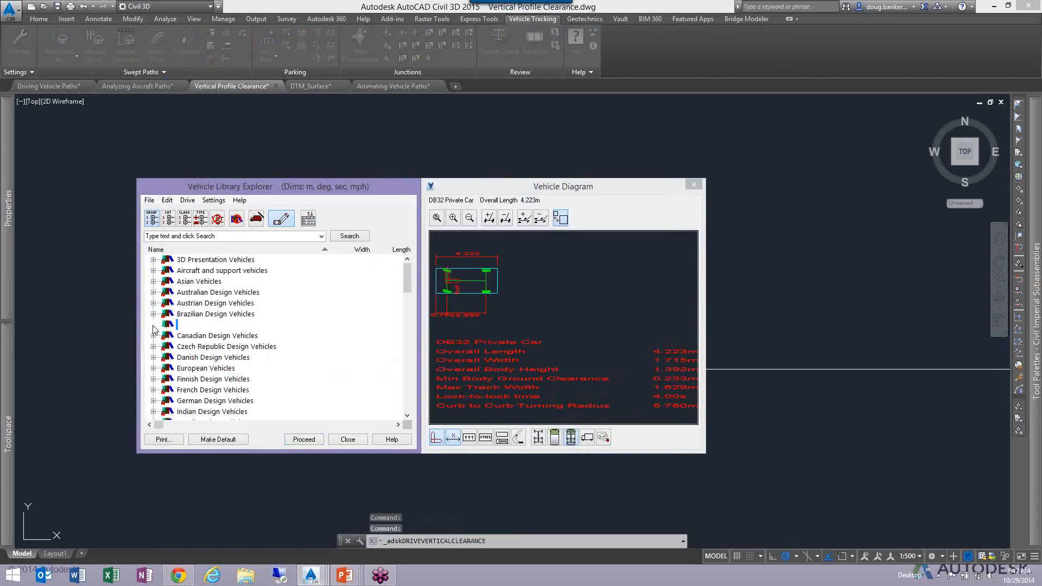
click(154, 325)
click(169, 303)
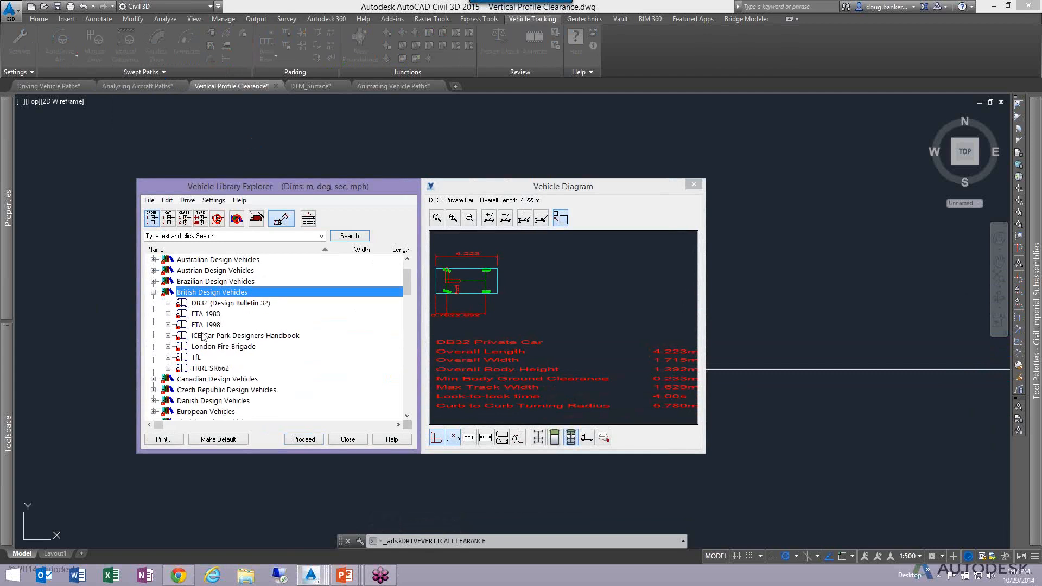
click(168, 325)
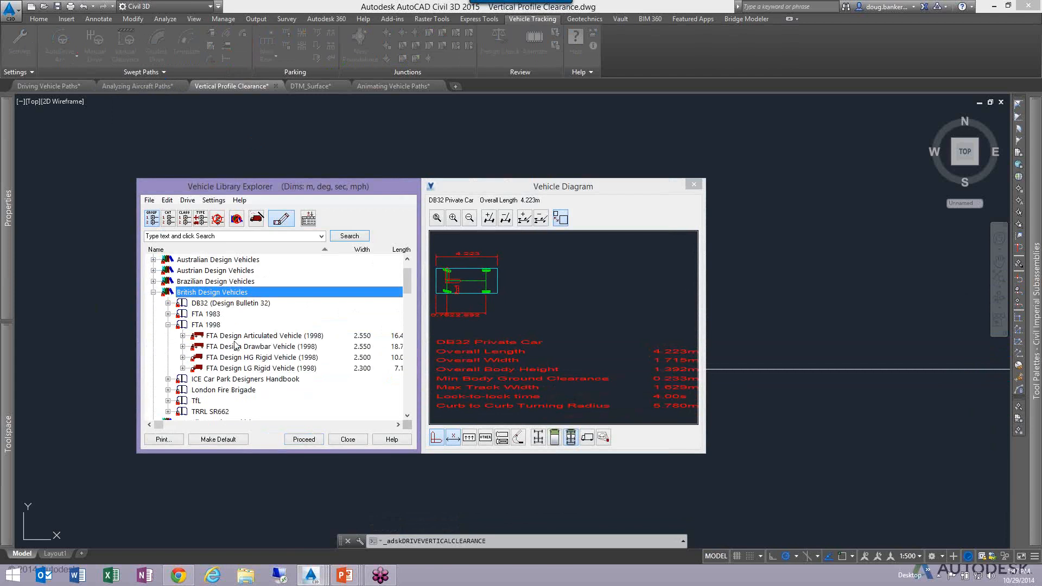
click(263, 358)
click(184, 357)
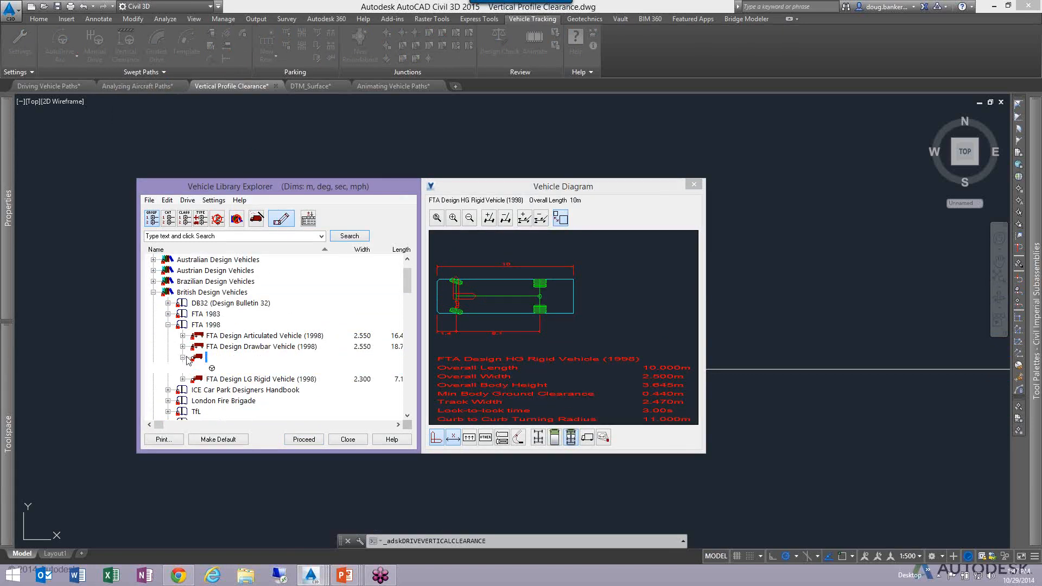
Use the HG rigid vehicle without making it the default, and analyze the profile line with its default height and ground clearance.
click(239, 369)
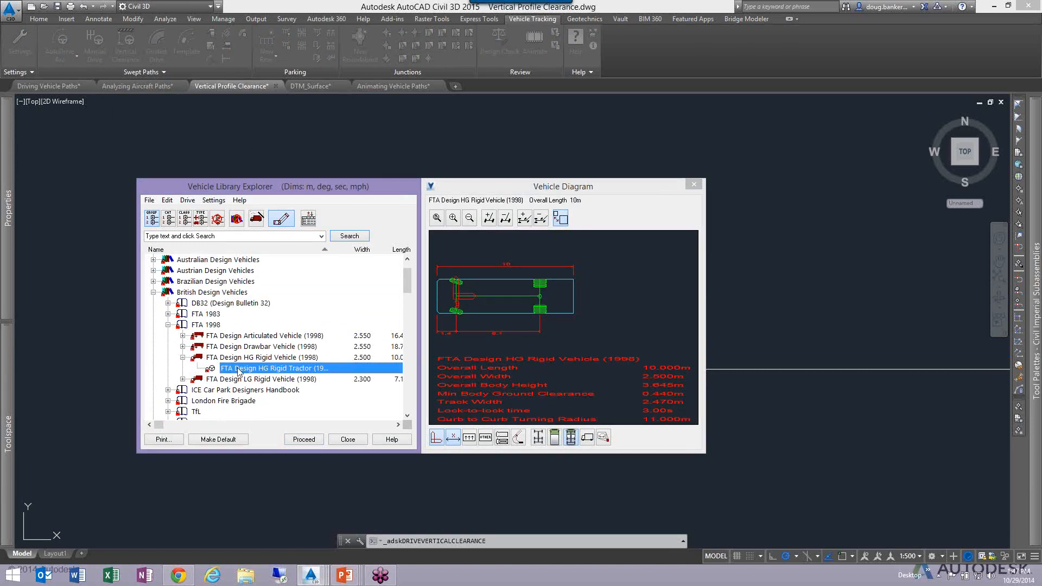
click(237, 360)
click(314, 439)
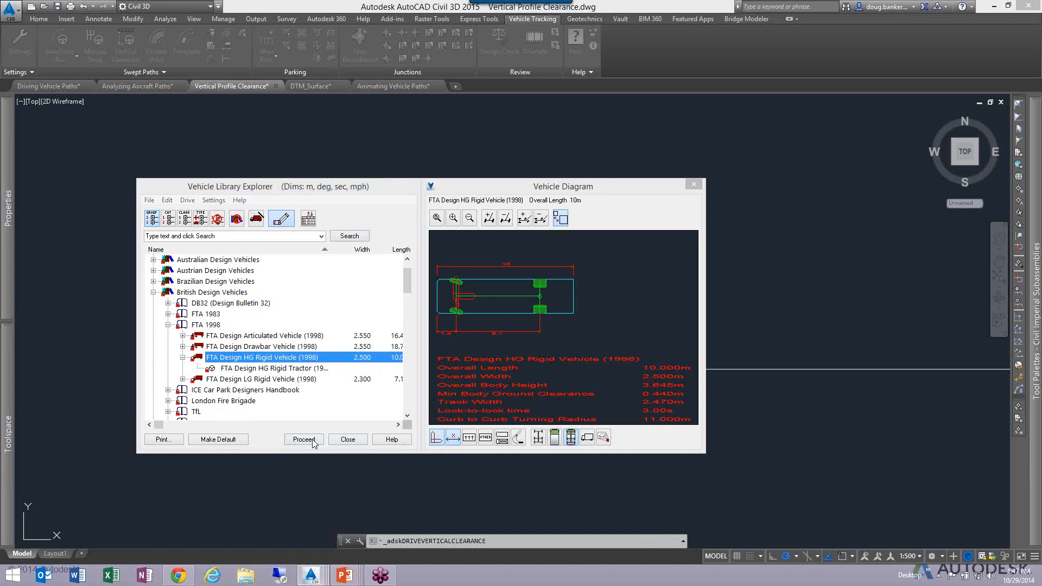
click(302, 334)
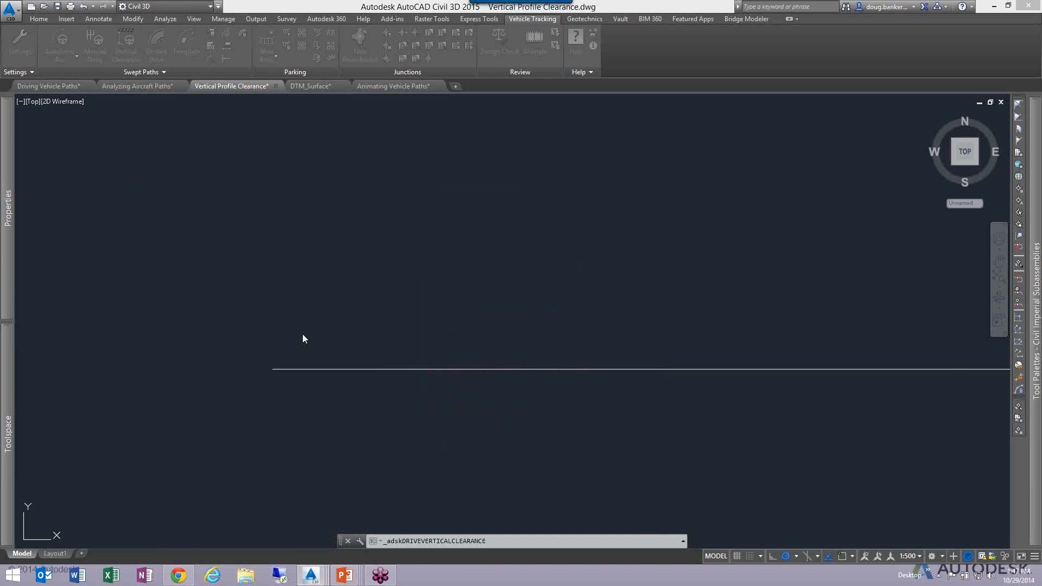
click(347, 370)
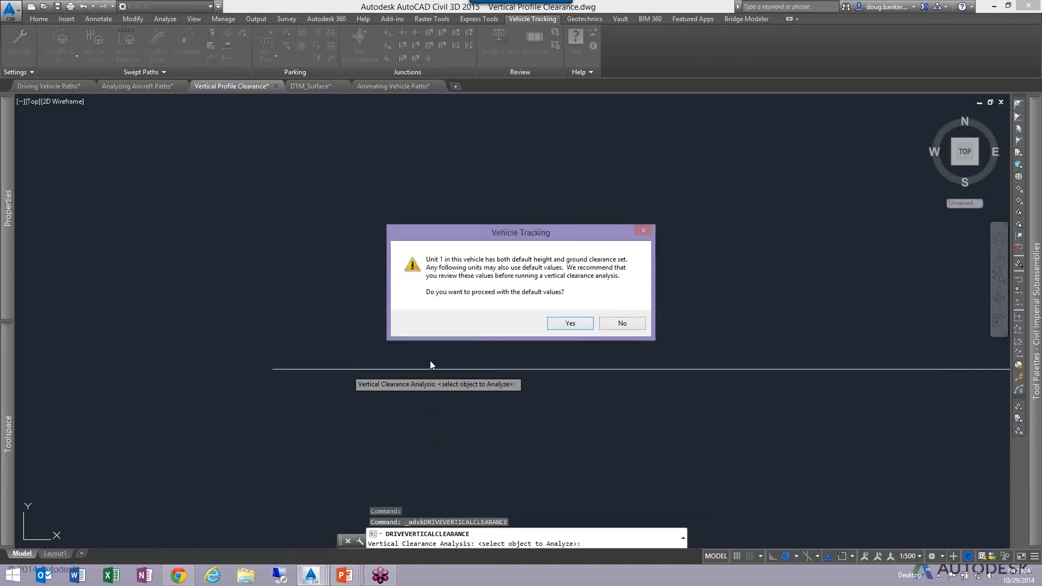
click(568, 324)
Examine the HG rigid vehicle's clearance envelope at both ends of the hump and at the start of the profile line.
scroll(450, 338, down, 4)
scroll(590, 348, down, 2)
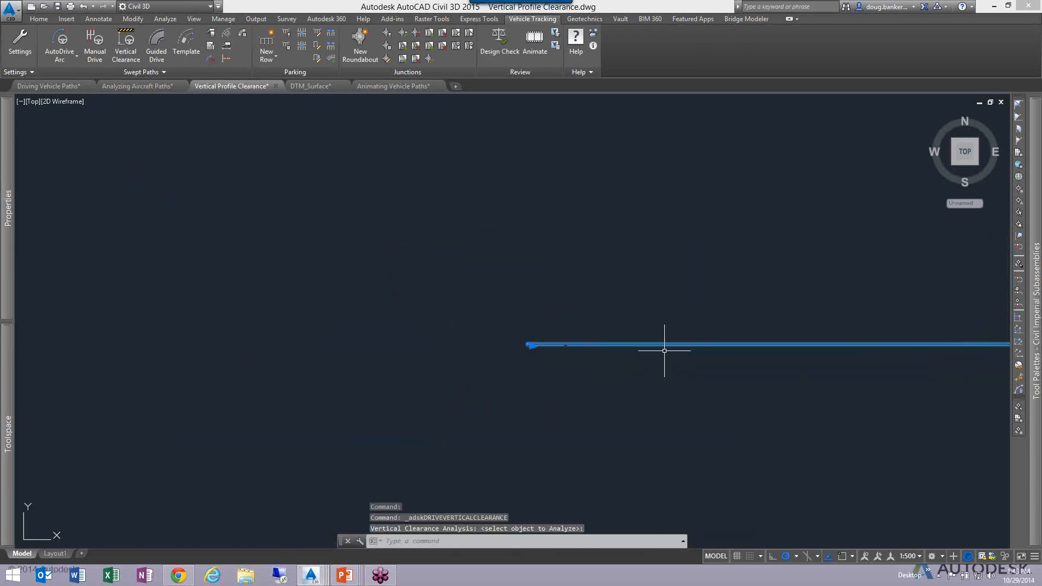
middle_drag(877, 352, 396, 353)
scroll(392, 364, down, 1)
scroll(646, 350, up, 12)
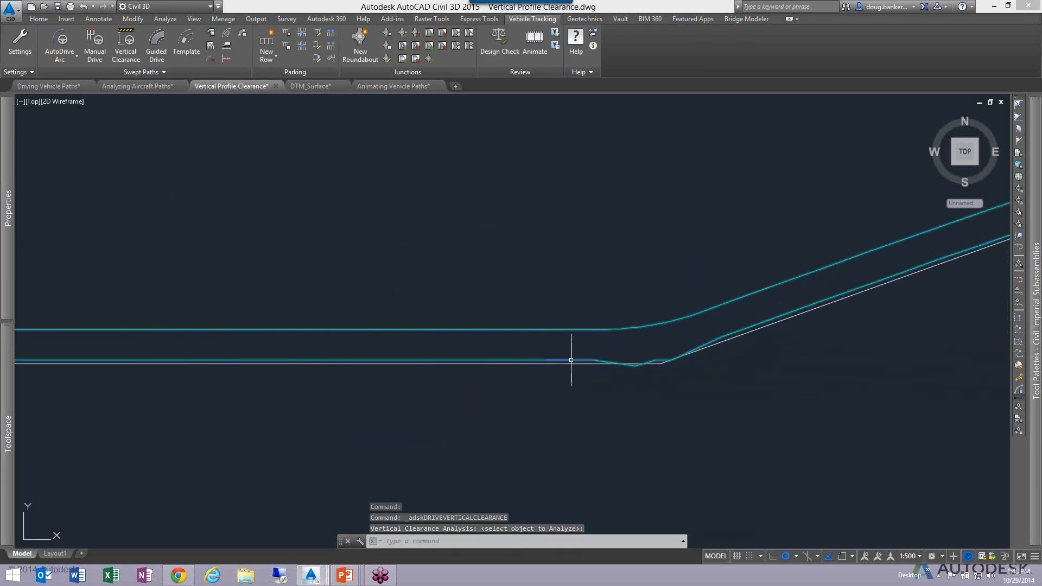
scroll(574, 361, down, 14)
middle_drag(652, 374, 558, 369)
scroll(663, 346, up, 6)
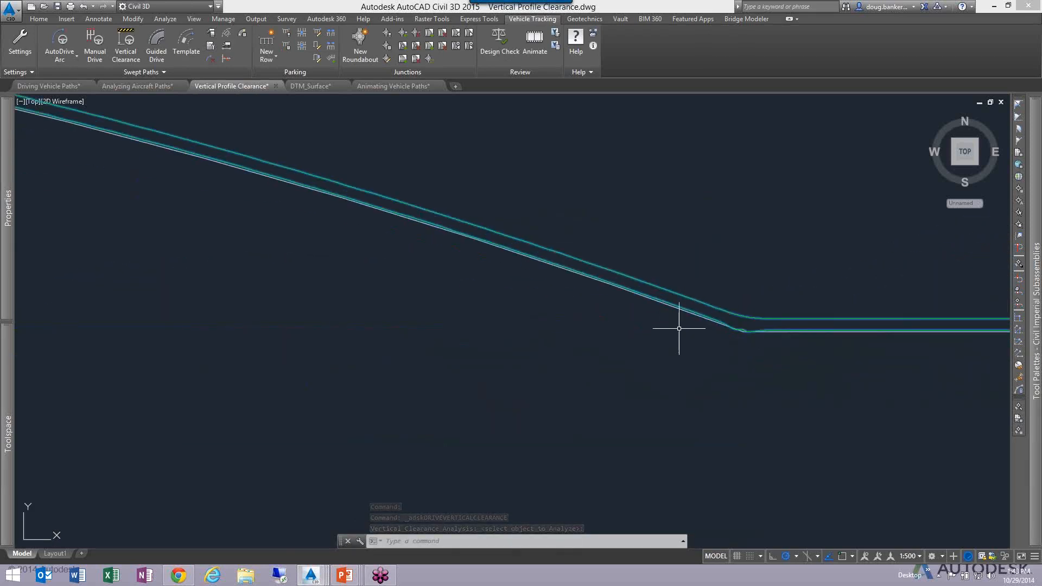
scroll(672, 327, down, 8)
middle_drag(500, 331, 623, 321)
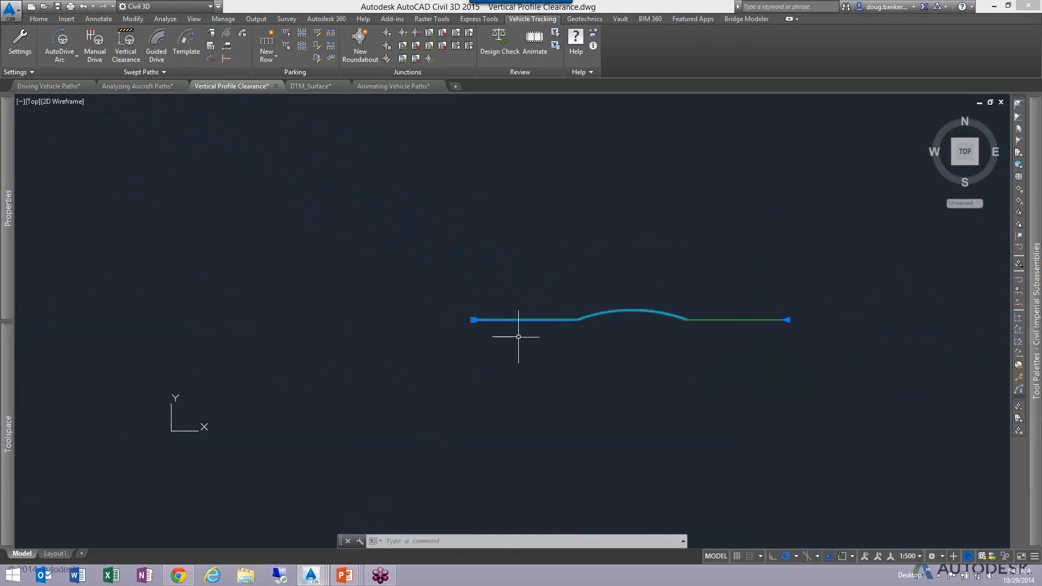
scroll(413, 299, up, 10)
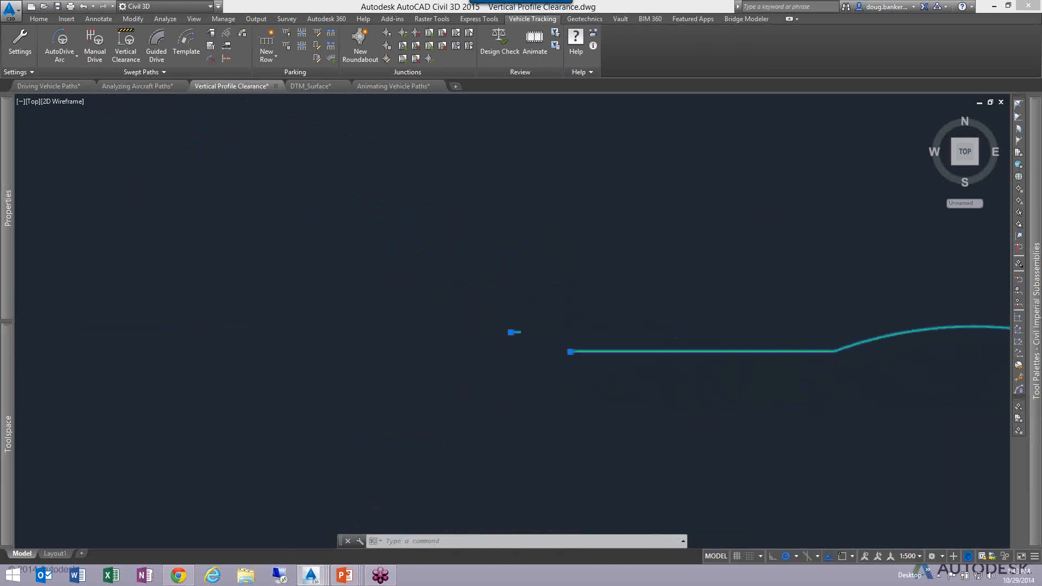
scroll(444, 365, up, 7)
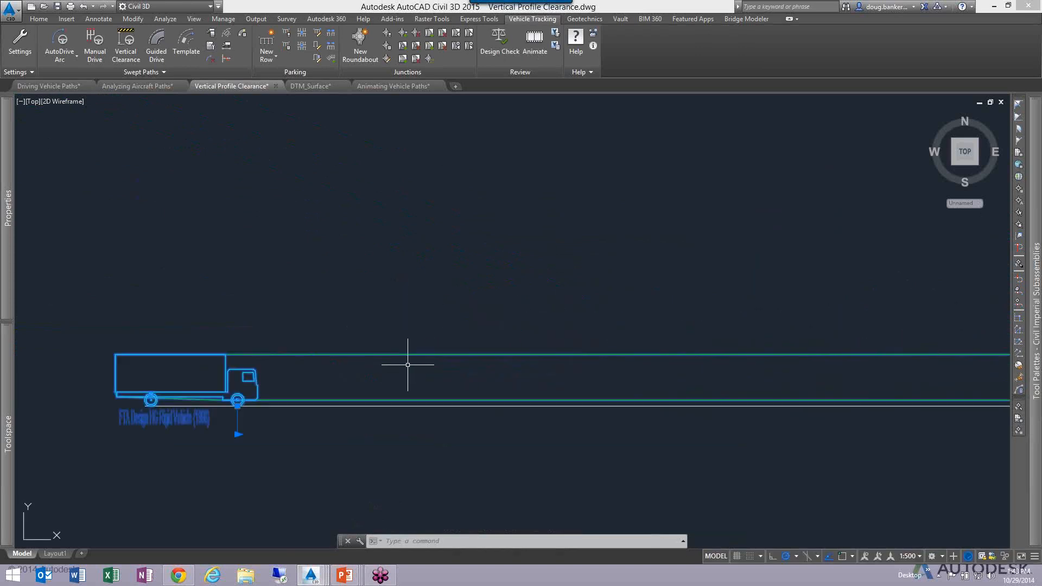
Delete the HG rigid vehicle's clearance path and select the FTA Design Drawbar Vehicle (1998) for a new vertical clearance analysis.
key(Delete)
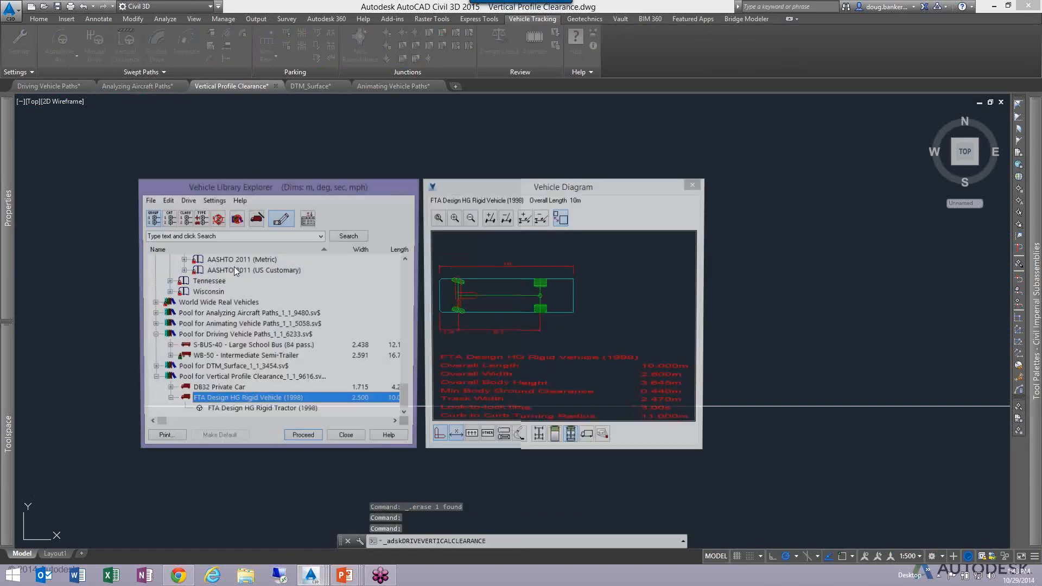
click(223, 391)
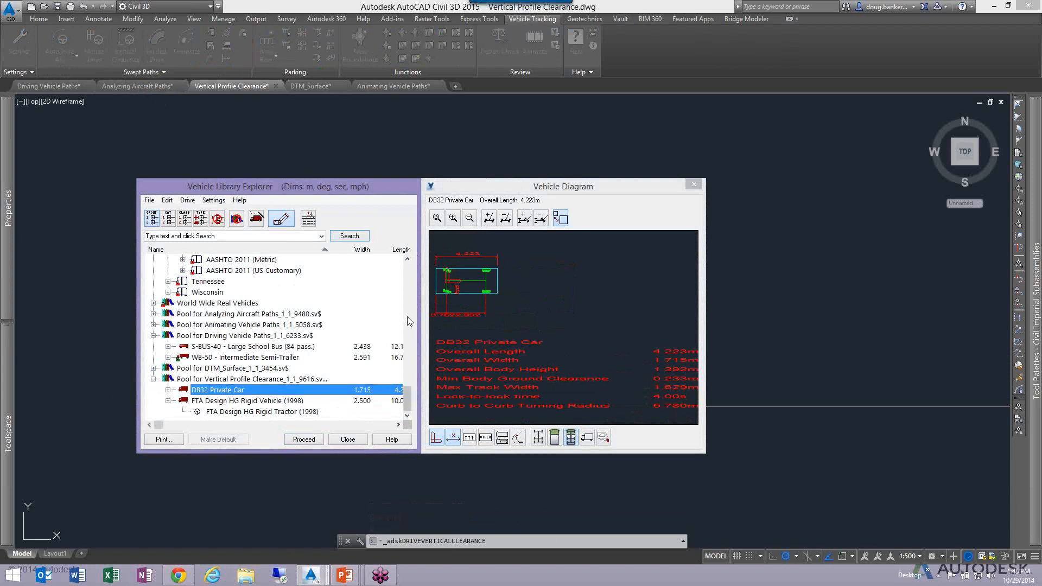
click(408, 366)
drag(410, 379, 411, 290)
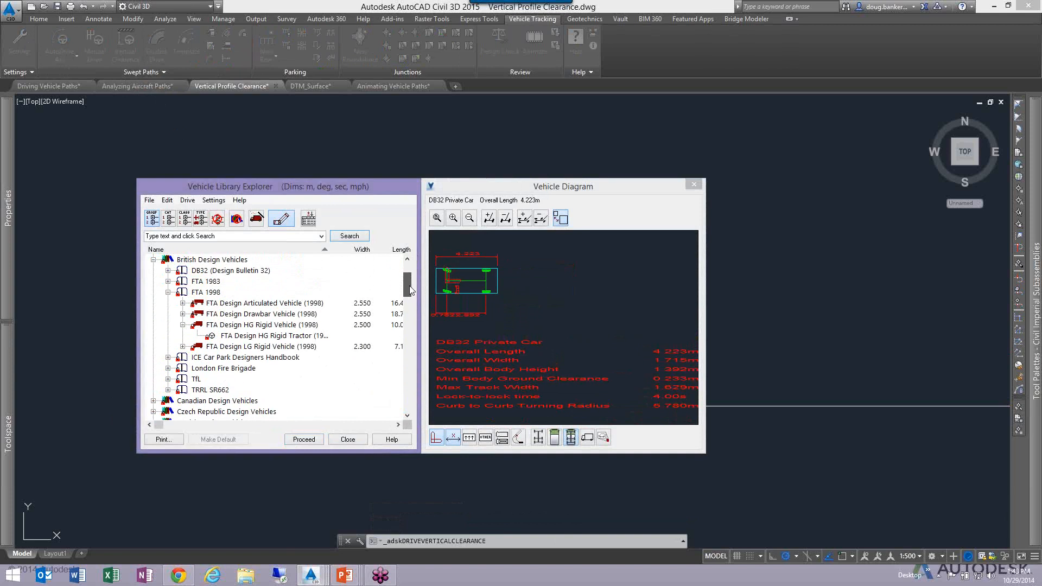
click(183, 324)
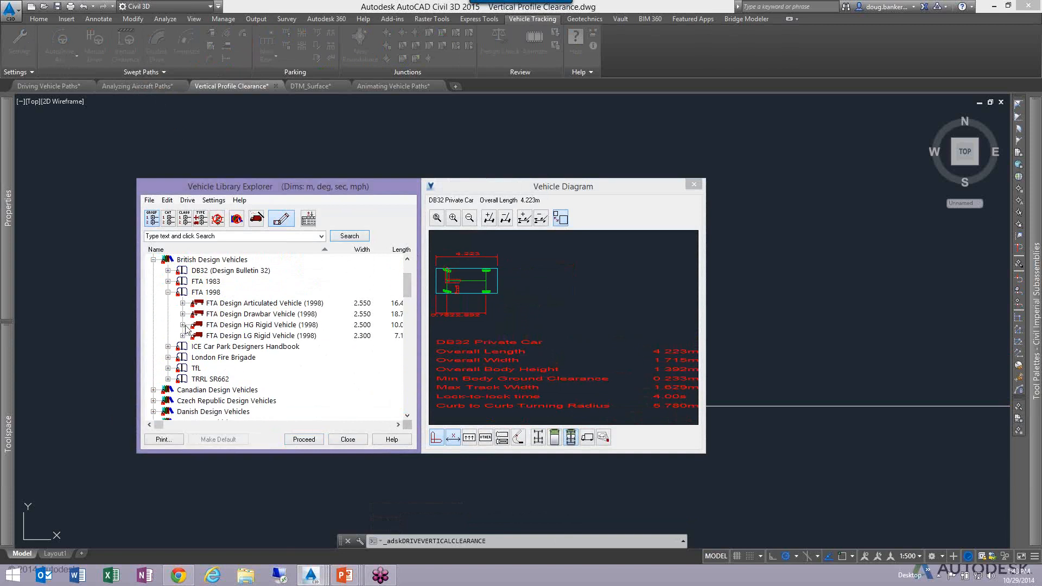
click(262, 336)
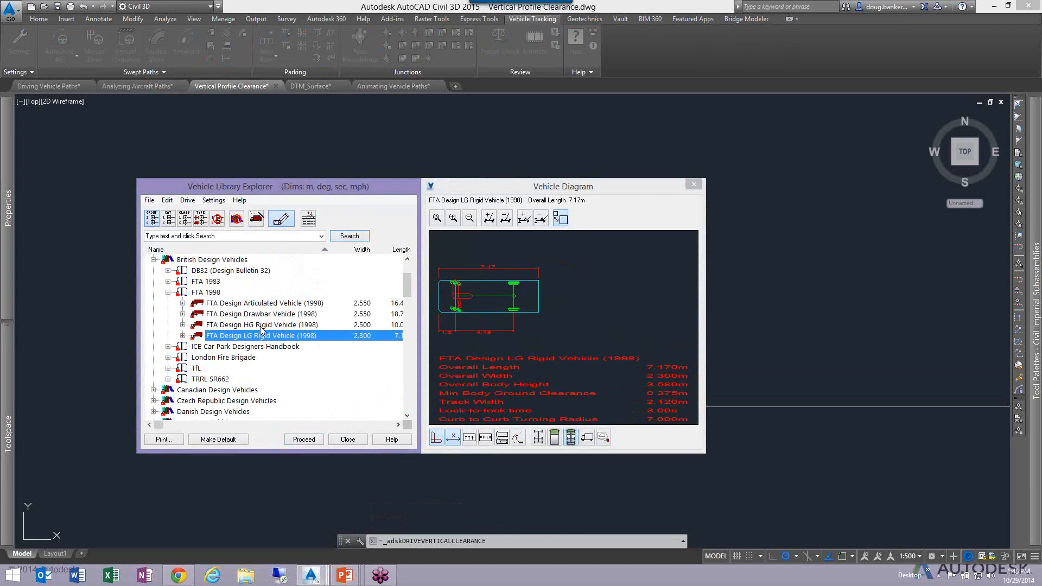
click(261, 314)
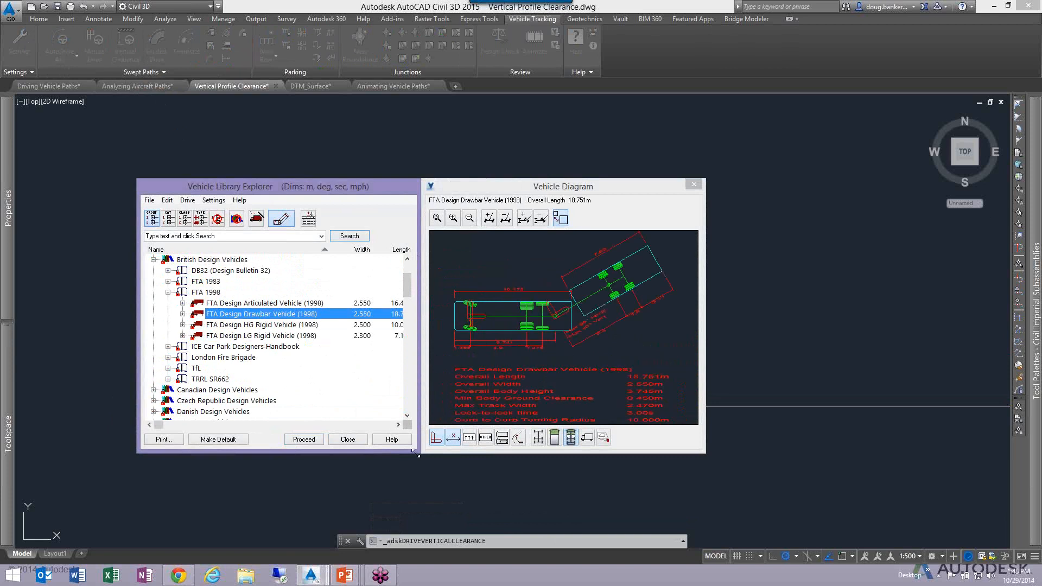
Analyze the humped profile with the drawbar vehicle, declining it as default vehicle and accepting its default height and ground clearance.
click(304, 440)
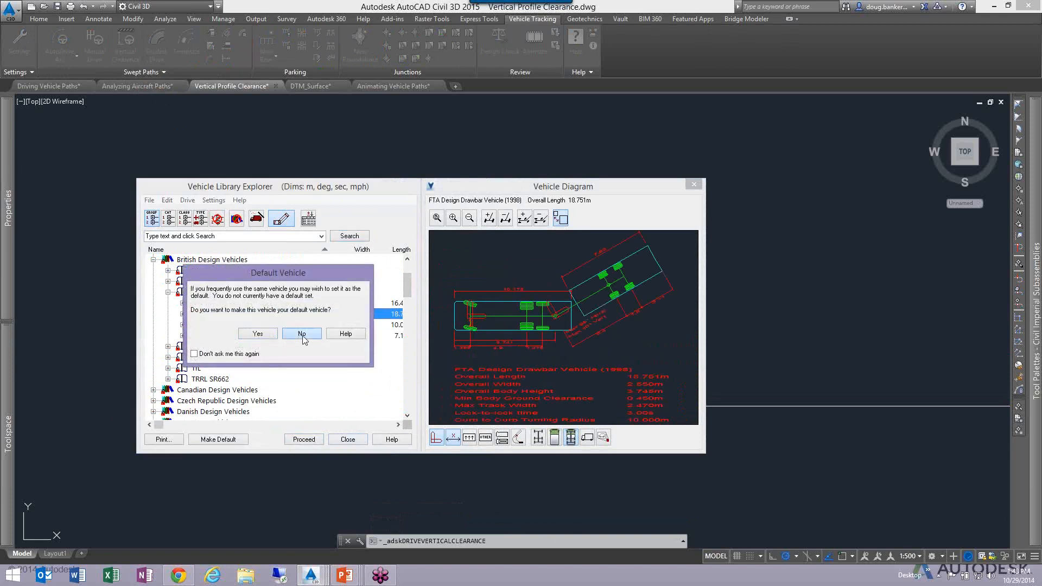
click(302, 335)
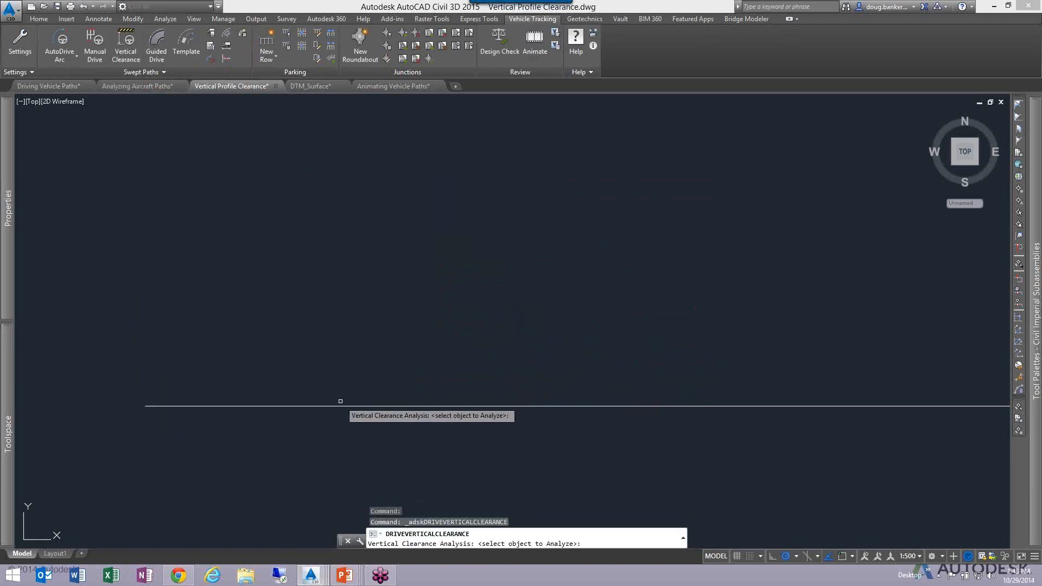
click(341, 406)
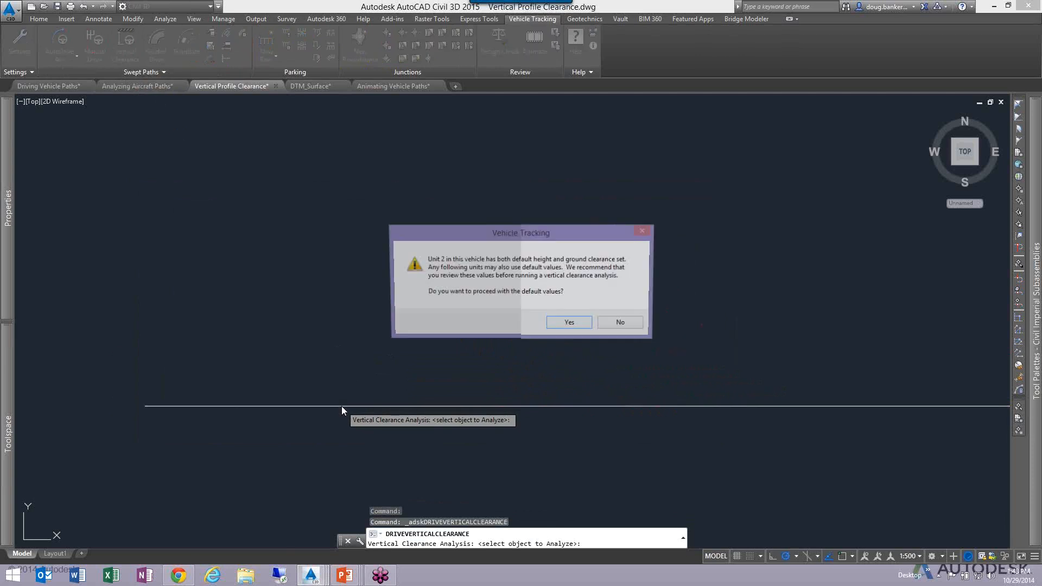
click(570, 323)
Follow the drawbar vehicle's clearance path along the profile and inspect the vehicle at the base of the hump.
scroll(491, 358, down, 10)
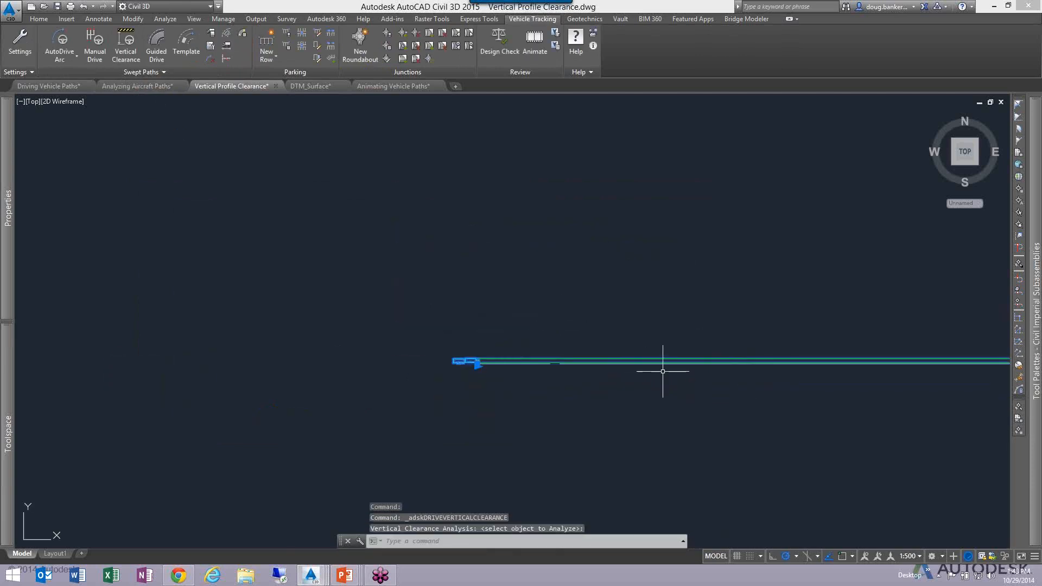
middle_drag(663, 371, 234, 368)
scroll(691, 359, down, 5)
middle_drag(717, 370, 451, 387)
scroll(674, 373, up, 5)
scroll(599, 387, up, 5)
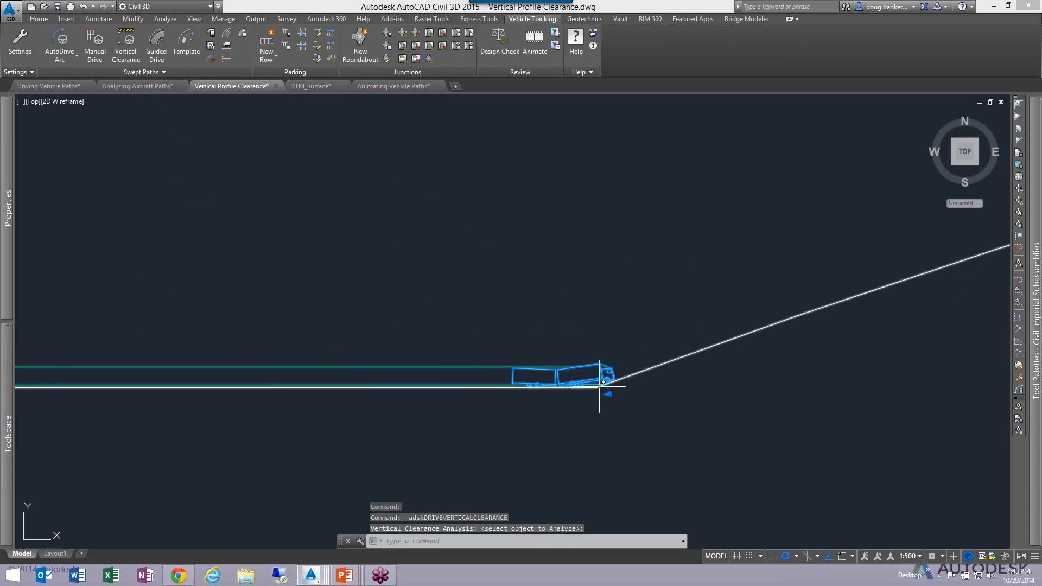
scroll(600, 387, up, 8)
scroll(628, 396, down, 8)
middle_drag(708, 379, 434, 393)
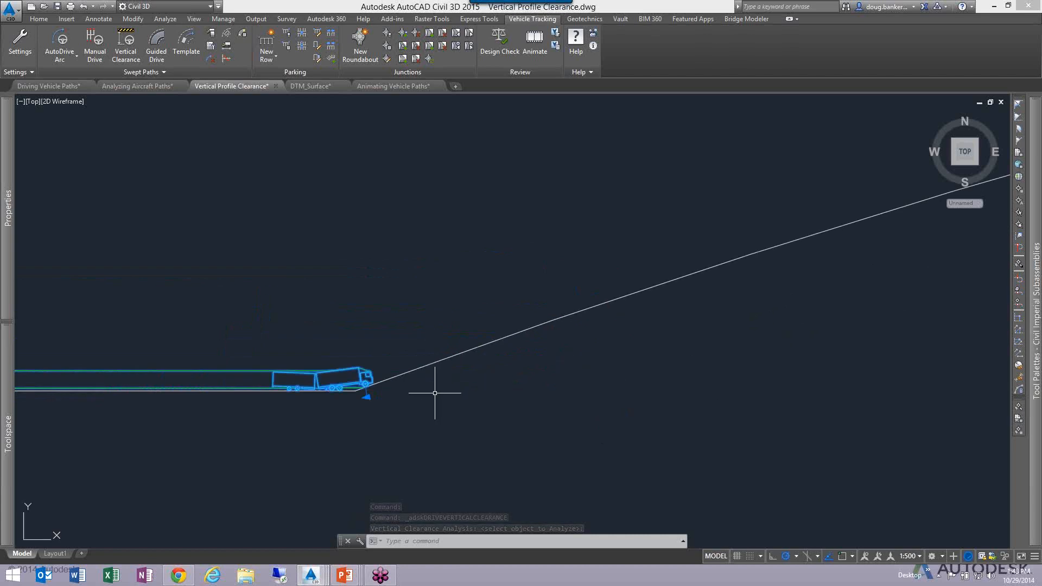
scroll(359, 395, up, 4)
scroll(344, 393, up, 2)
middle_drag(343, 393, 445, 403)
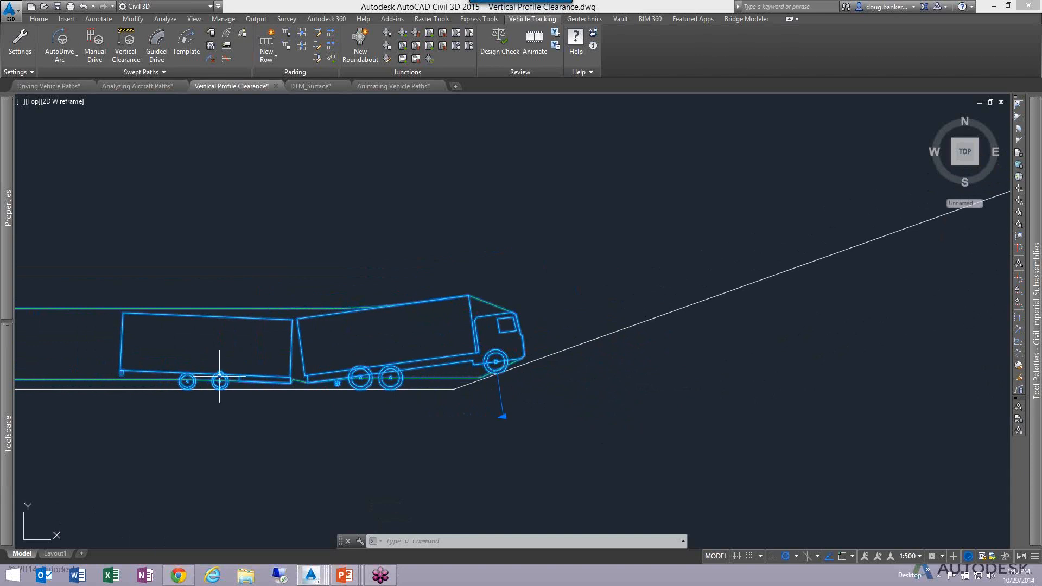
Examine the ground clearance under the drawbar vehicle's trailer, rear overhang and front underside where the profile changes grade.
scroll(236, 384, up, 4)
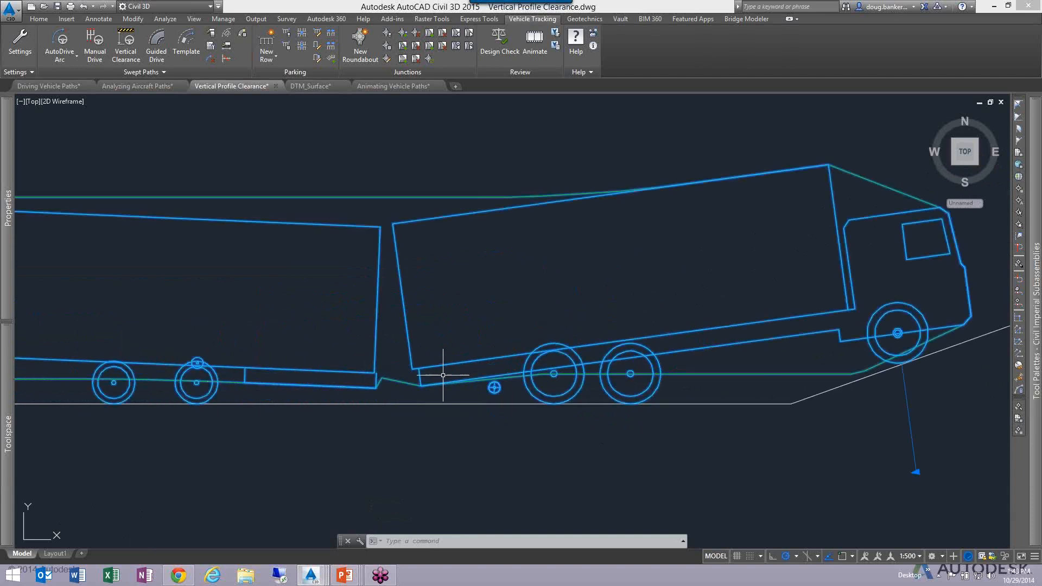
scroll(518, 363, down, 4)
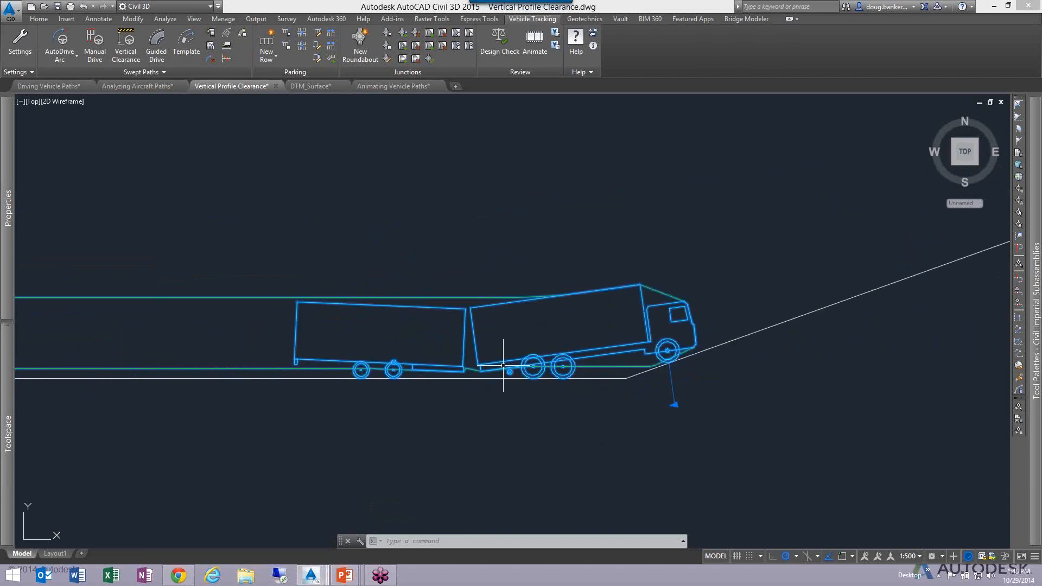
scroll(646, 365, up, 6)
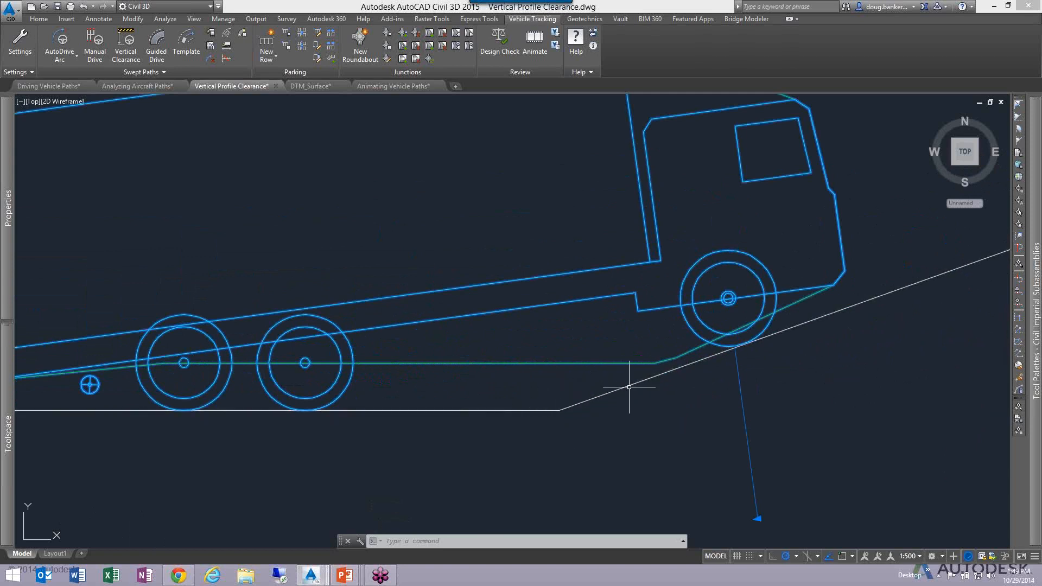
scroll(653, 381, down, 6)
scroll(652, 382, up, 2)
scroll(665, 383, down, 2)
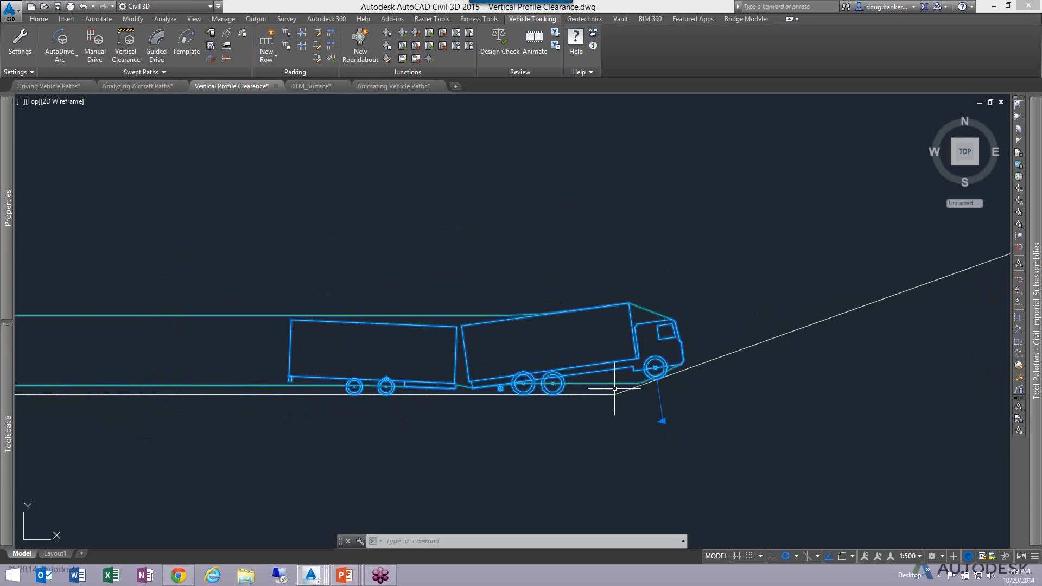
scroll(647, 385, down, 2)
scroll(454, 394, up, 3)
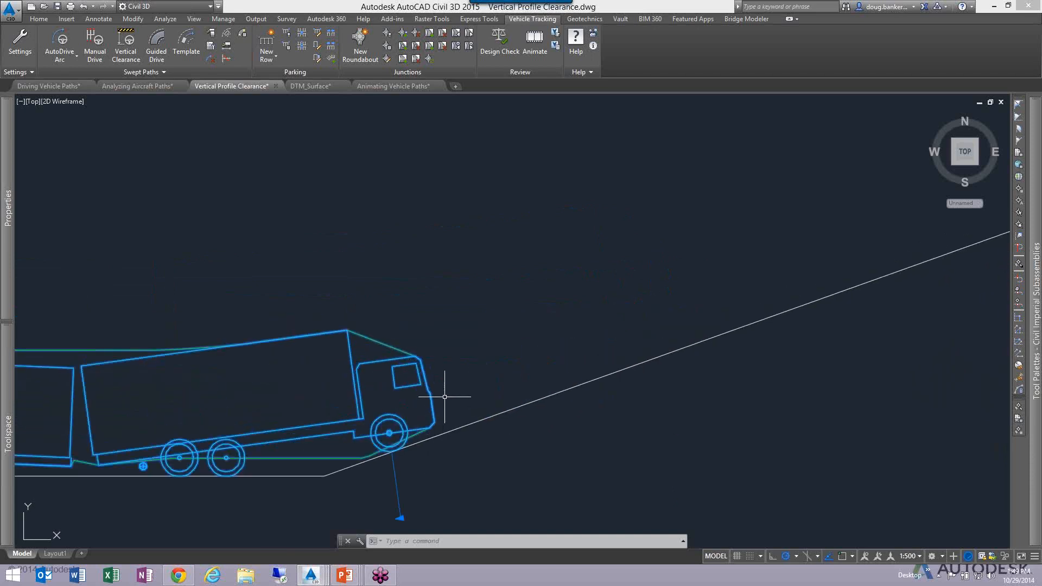
scroll(438, 399, down, 6)
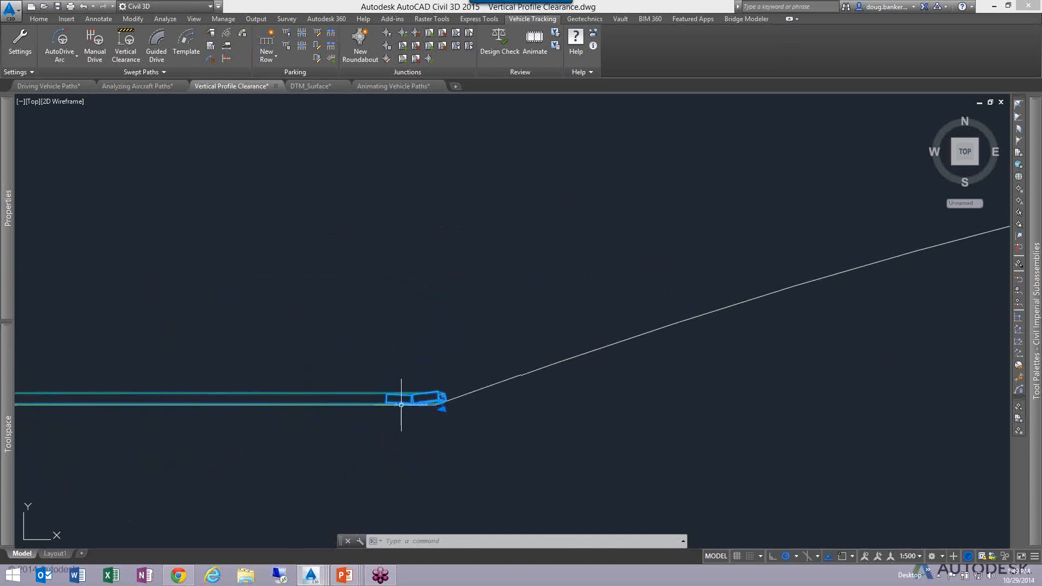
Inspect the drawbar vehicle's articulation and ground clearance as it starts up the hump, and deselect its clearance path.
middle_drag(415, 405, 529, 367)
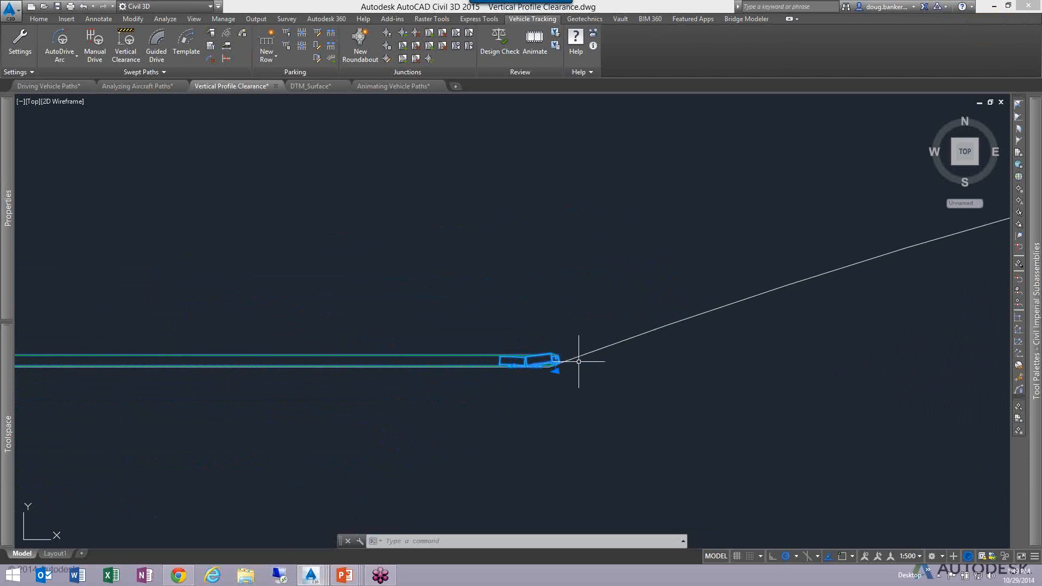
mouse_move(577, 356)
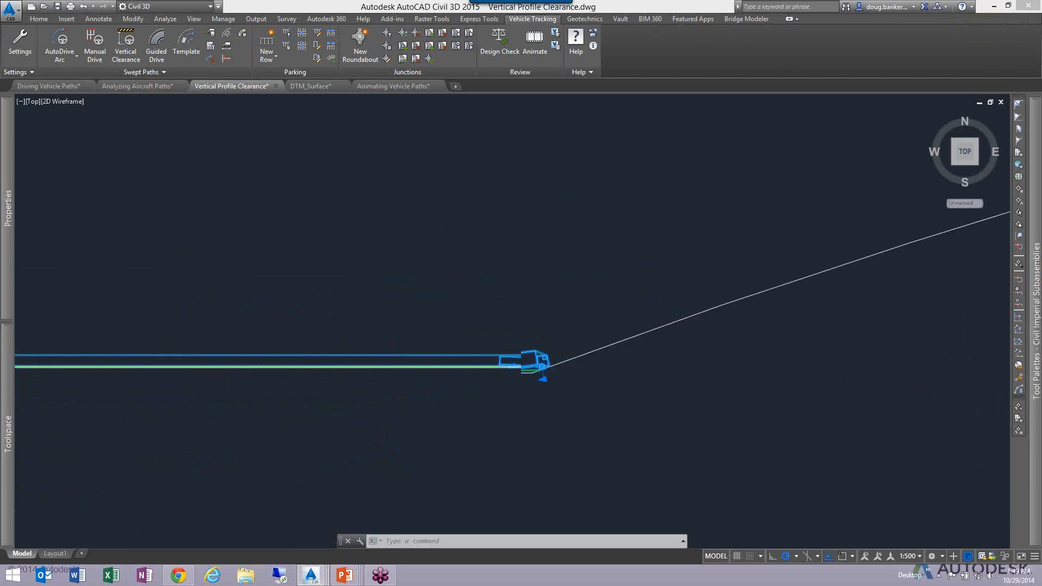
scroll(538, 369, up, 5)
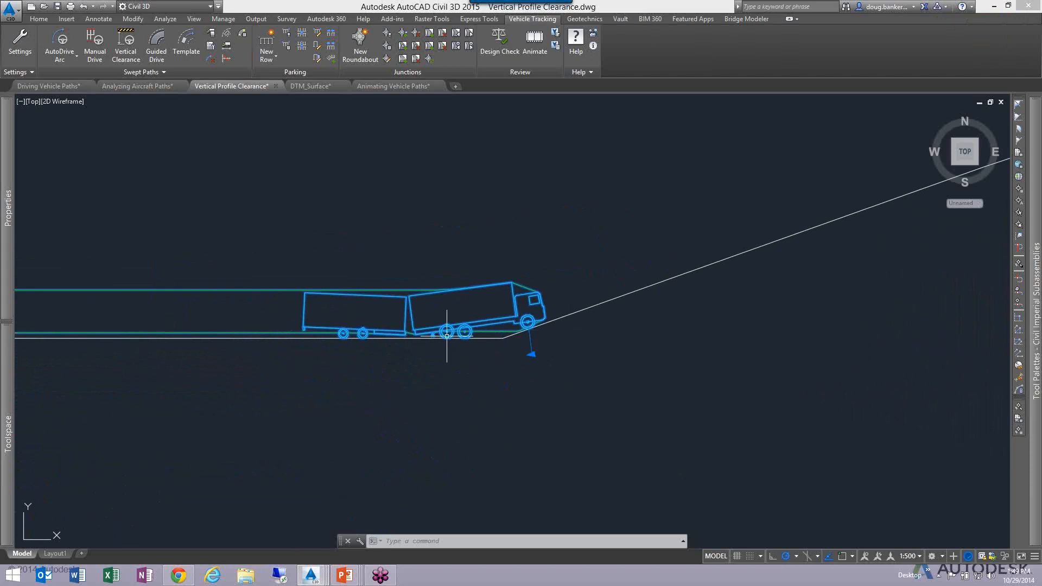
scroll(368, 315, up, 3)
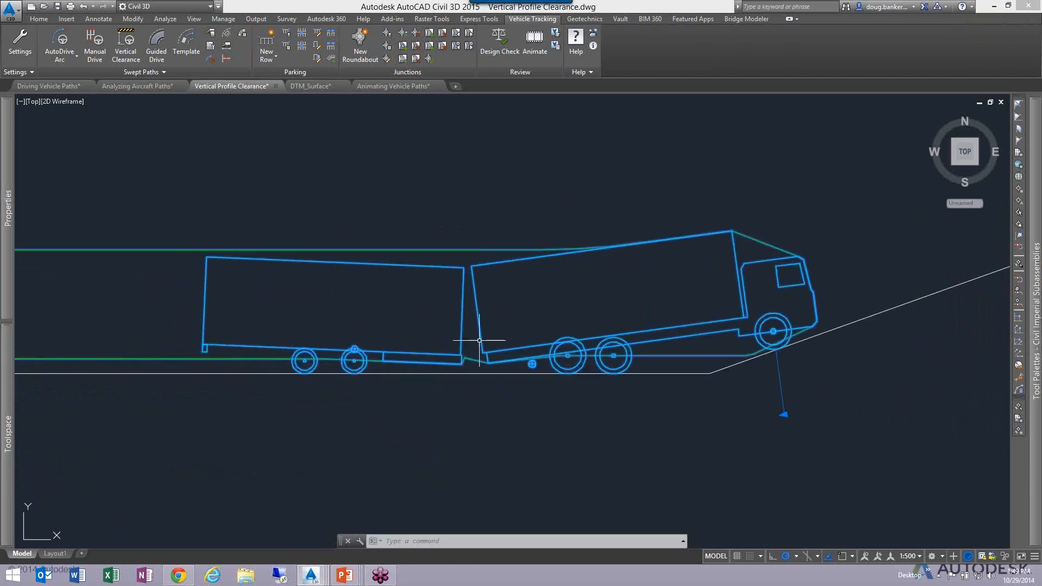
scroll(479, 338, down, 6)
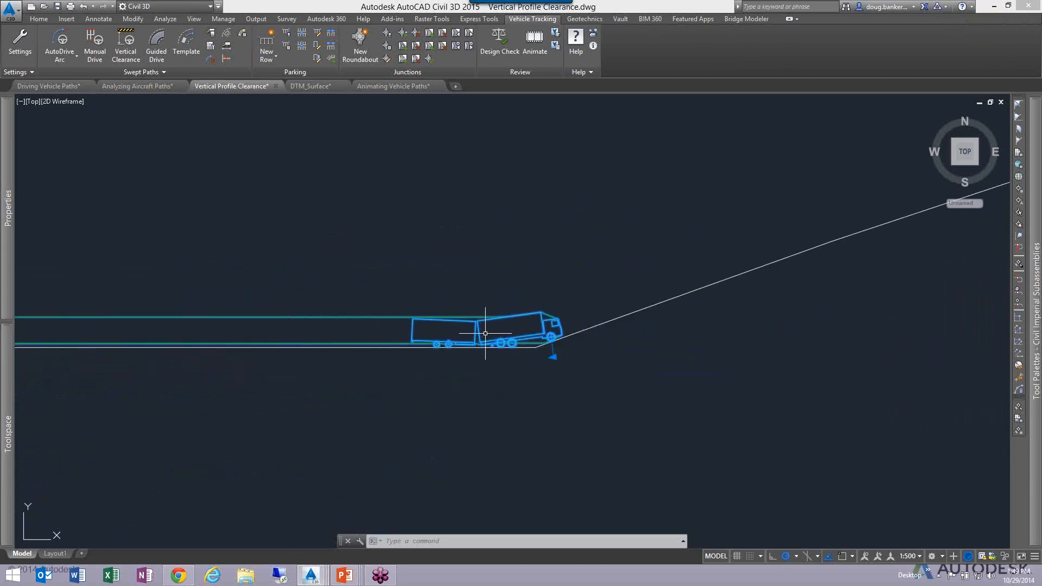
scroll(480, 335, down, 2)
key(Escape)
key(Escape)
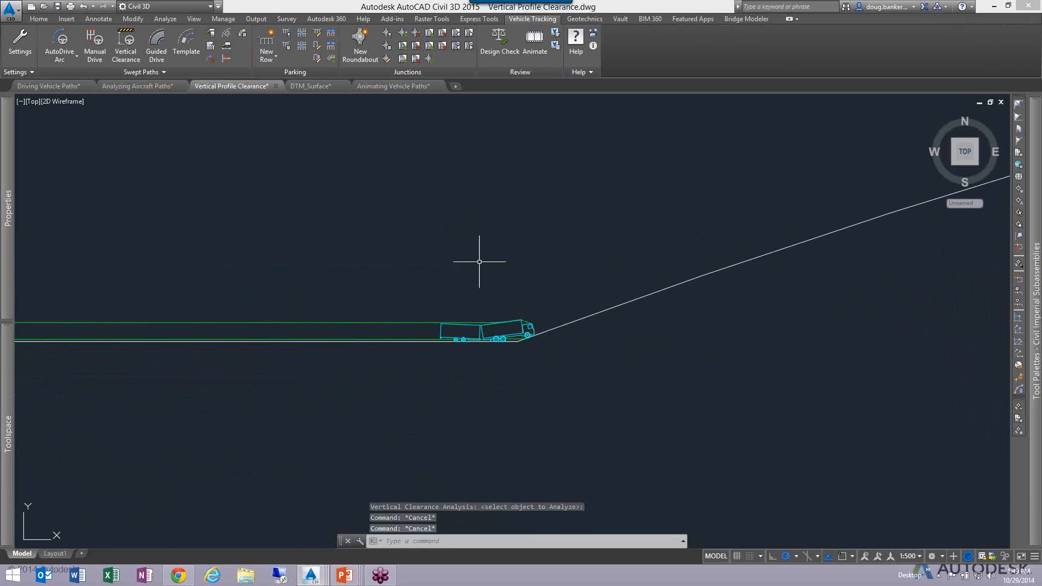
Switch to the DTM_Surface drawing and identify the contoured surface around the steep valley bank and crossing.
click(321, 87)
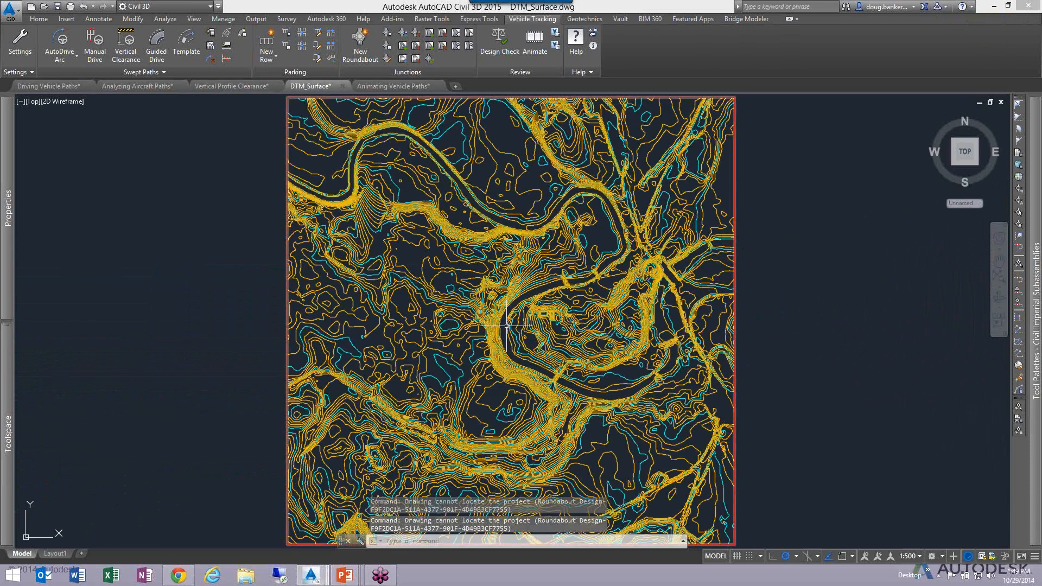
scroll(527, 299, up, 5)
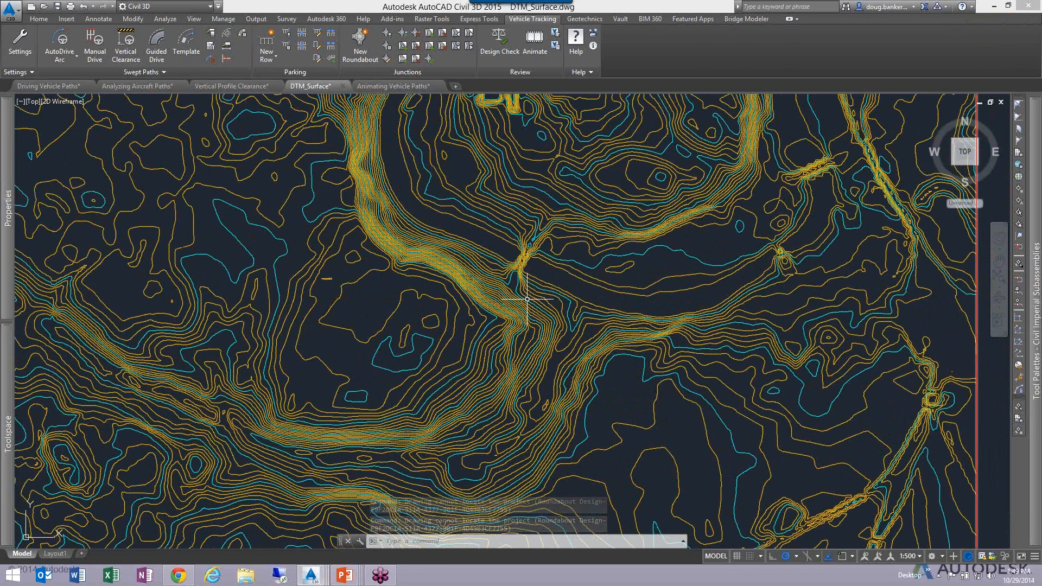
mouse_move(527, 299)
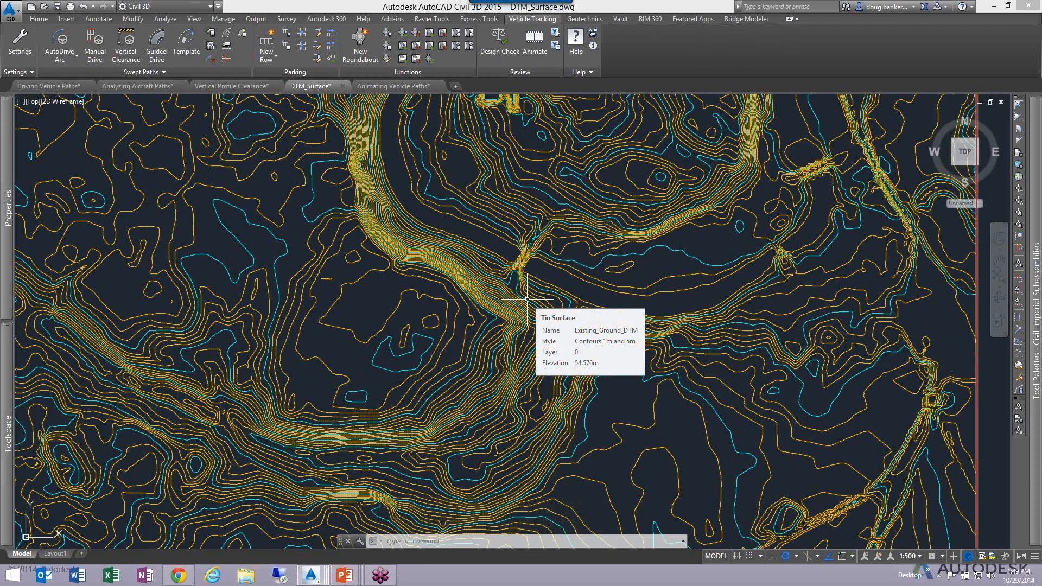
mouse_move(508, 265)
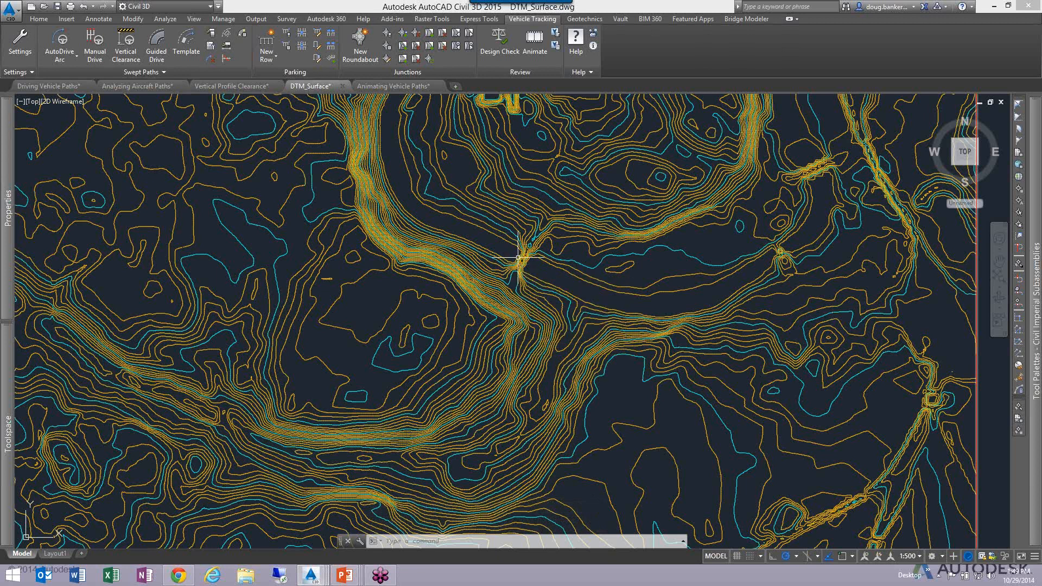
Start an AutoDrive path and collapse the expanded drawing pools, AASHTO groups and US Design Vehicles in the vehicle library.
click(64, 39)
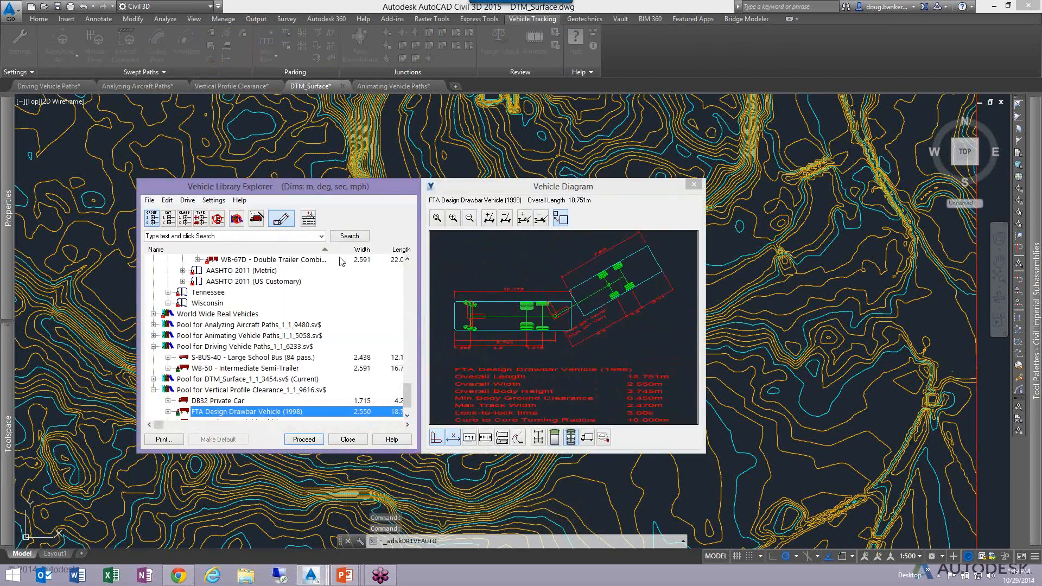
click(154, 389)
click(153, 368)
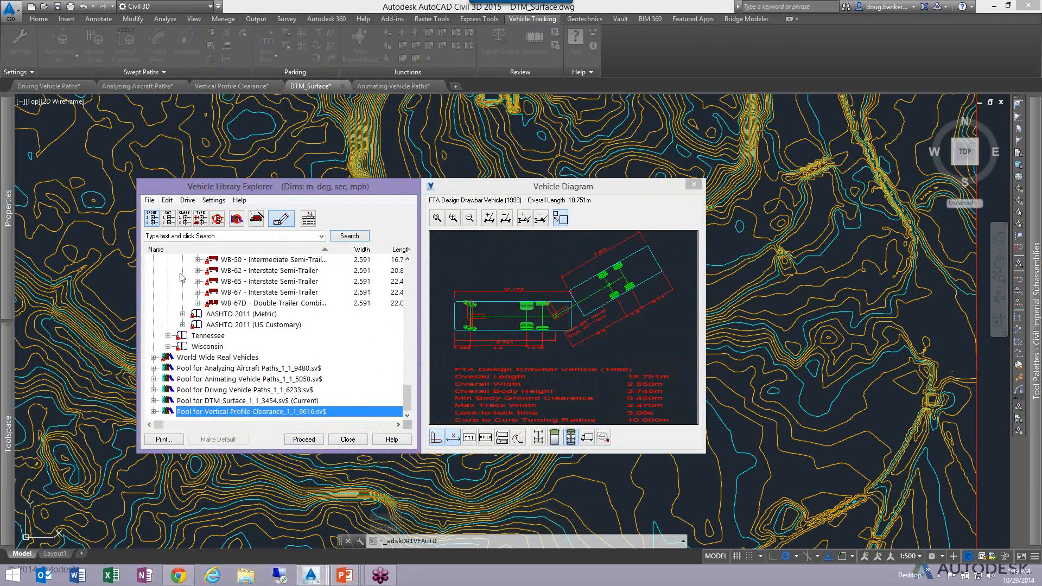
scroll(184, 287, up, 7)
click(183, 314)
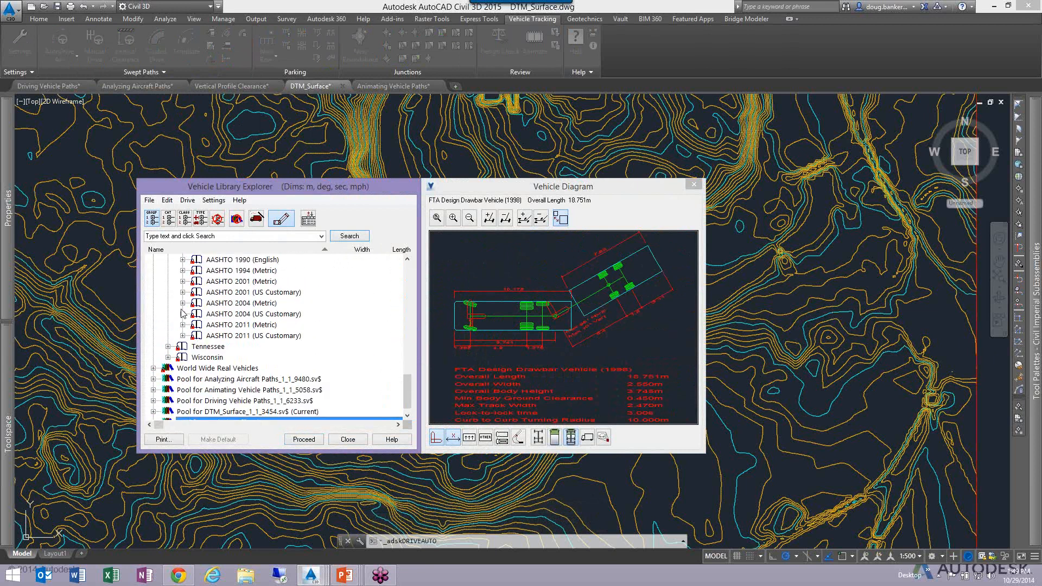
scroll(171, 314, up, 2)
click(168, 315)
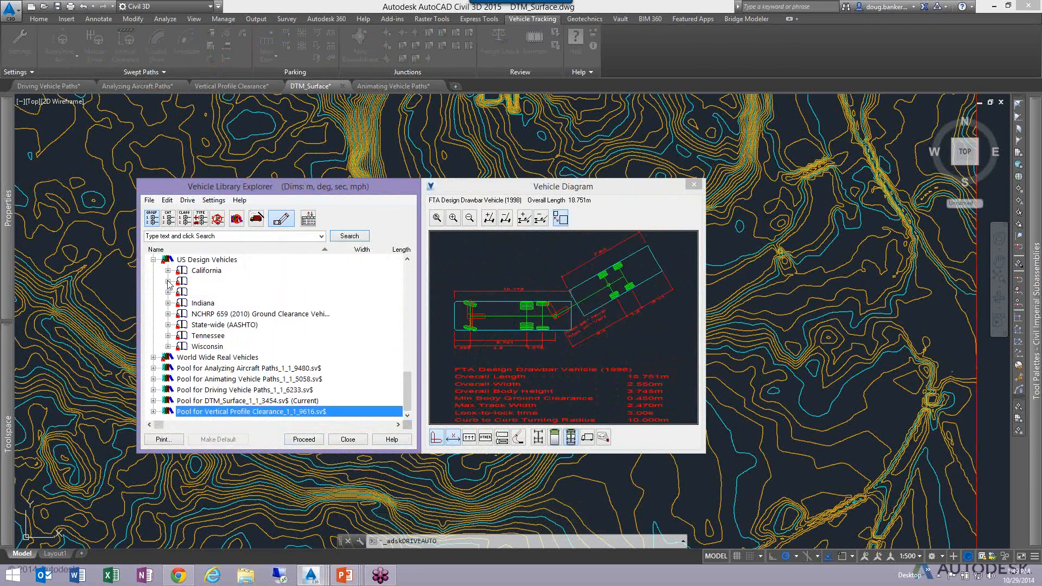
click(154, 260)
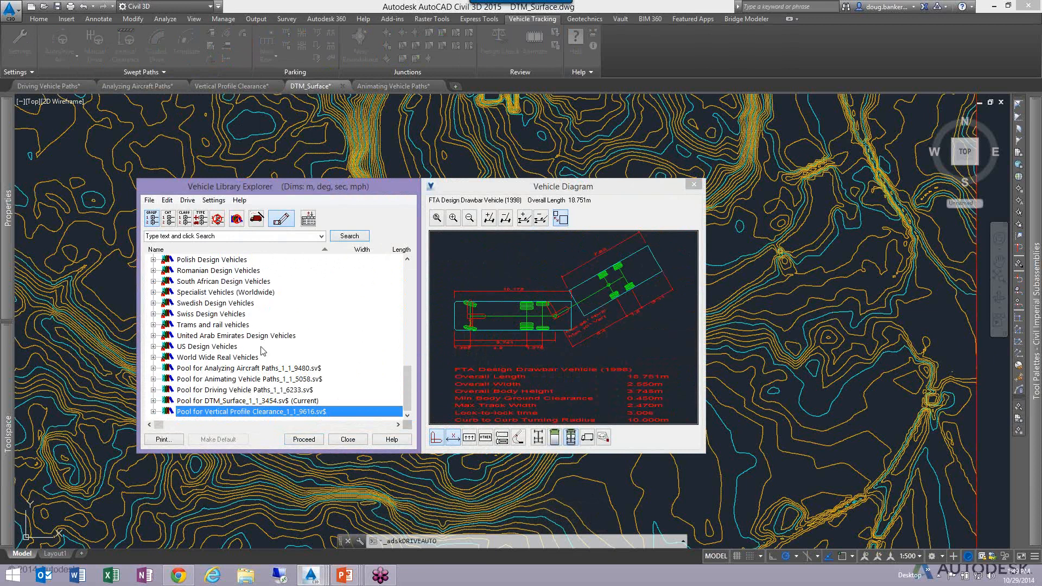
Choose the Lowboy Tractor / Trailer from the worldwide specialist abnormal load vehicles, declining it as the default vehicle.
scroll(238, 382, up, 3)
scroll(225, 344, up, 2)
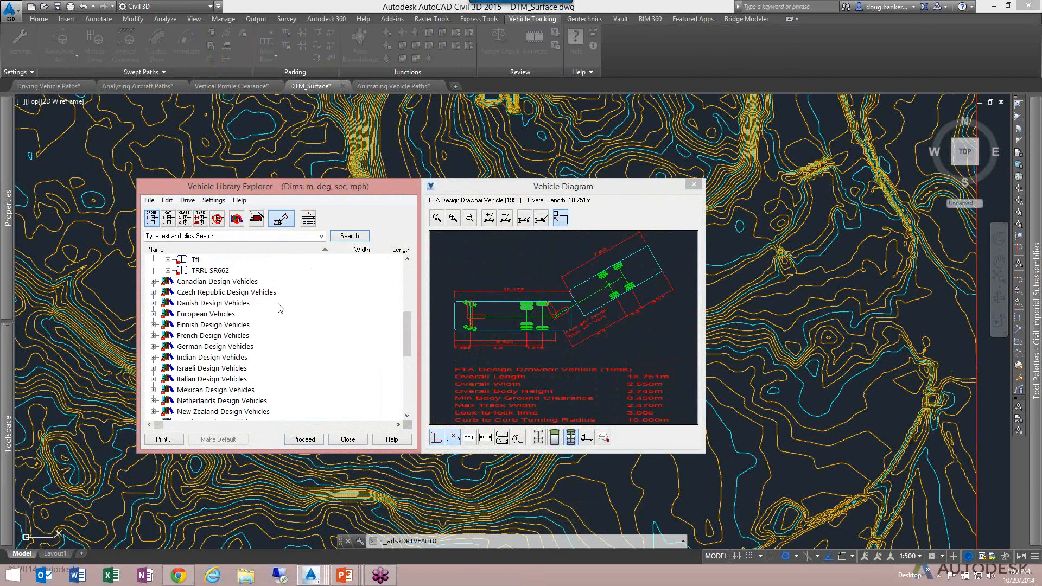
scroll(278, 342, down, 6)
scroll(271, 352, up, 1)
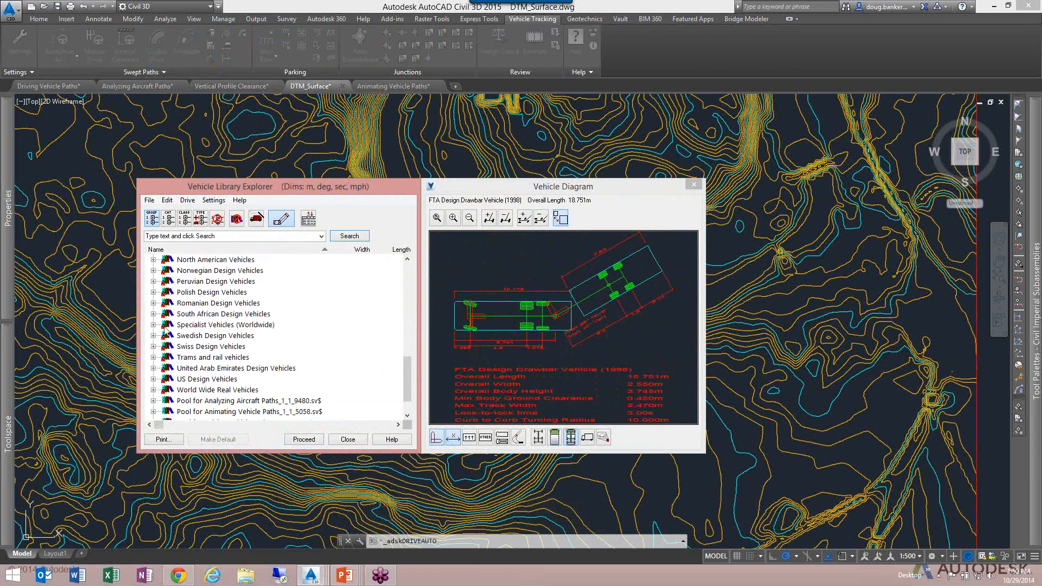
click(153, 325)
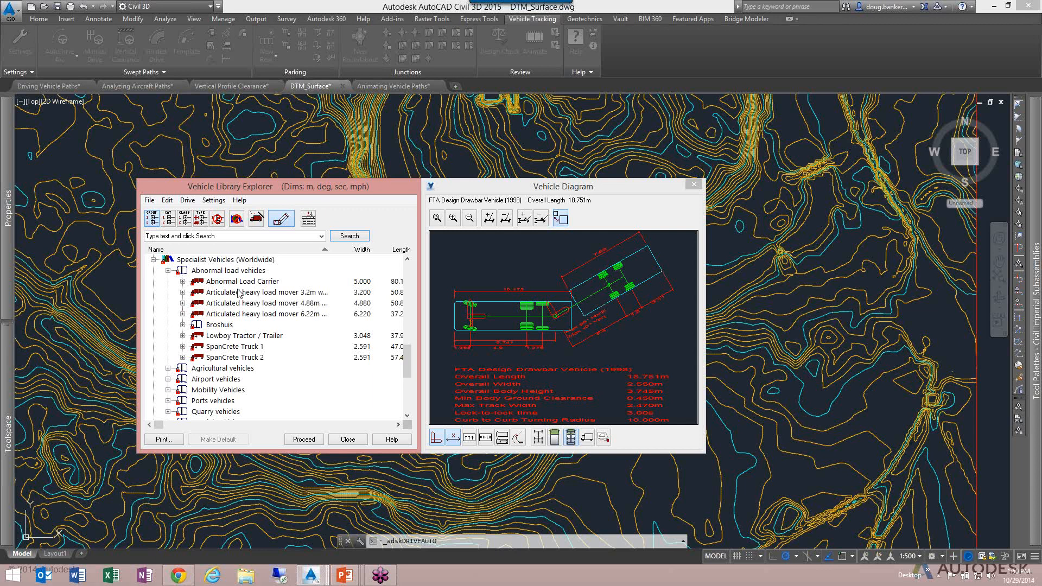
click(250, 337)
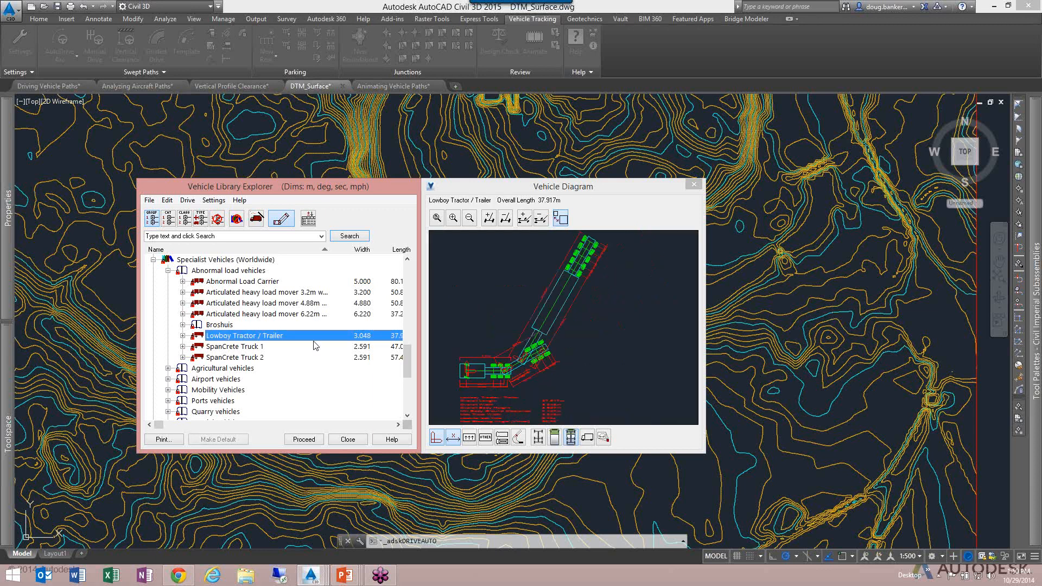
click(304, 440)
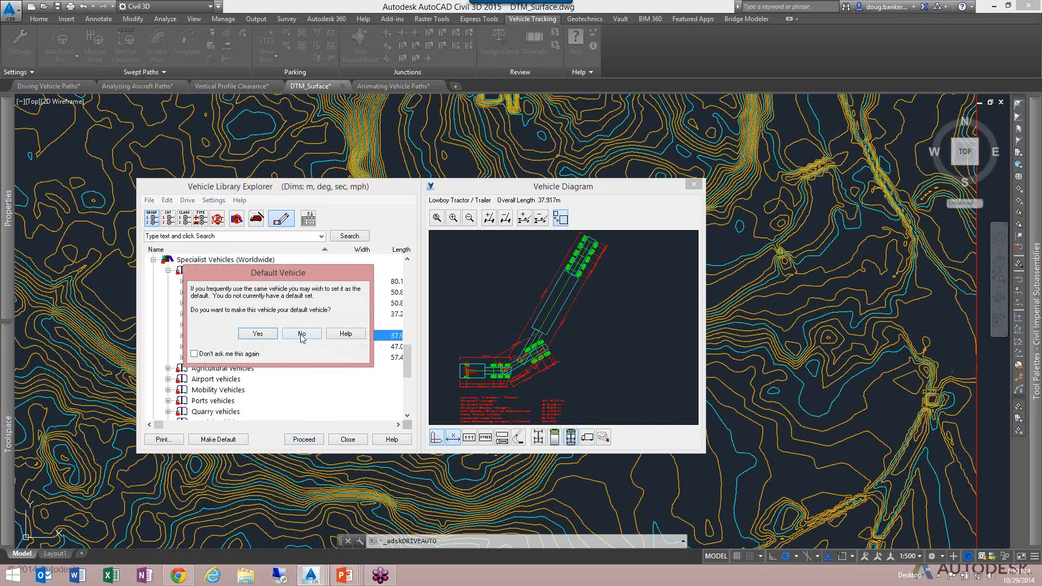
click(302, 334)
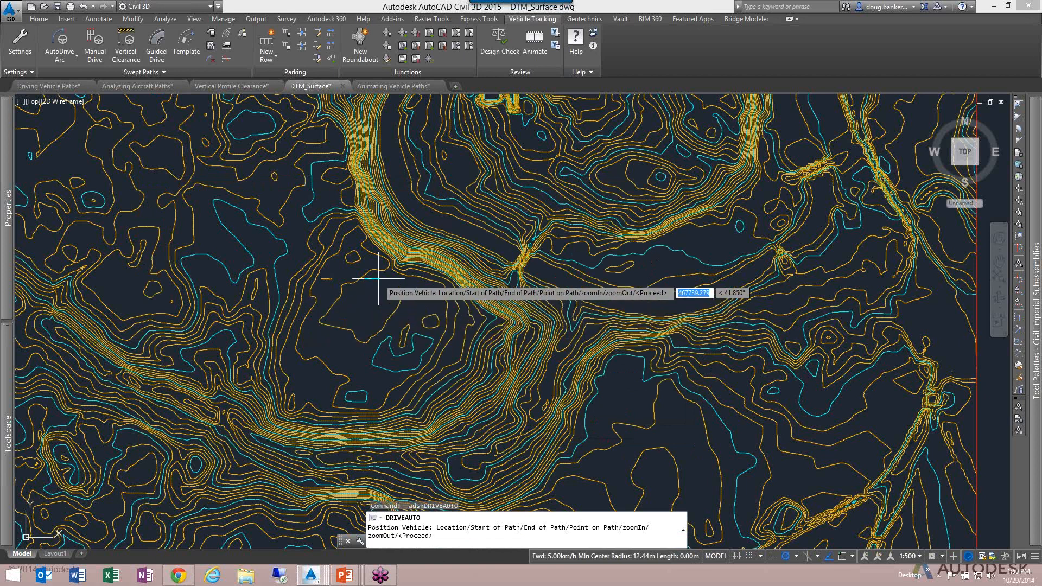
Place the Lowboy Tractor / Trailer on the flatter ground southwest of the steep bank, heading northeast, and accept its position.
middle_drag(419, 278, 405, 297)
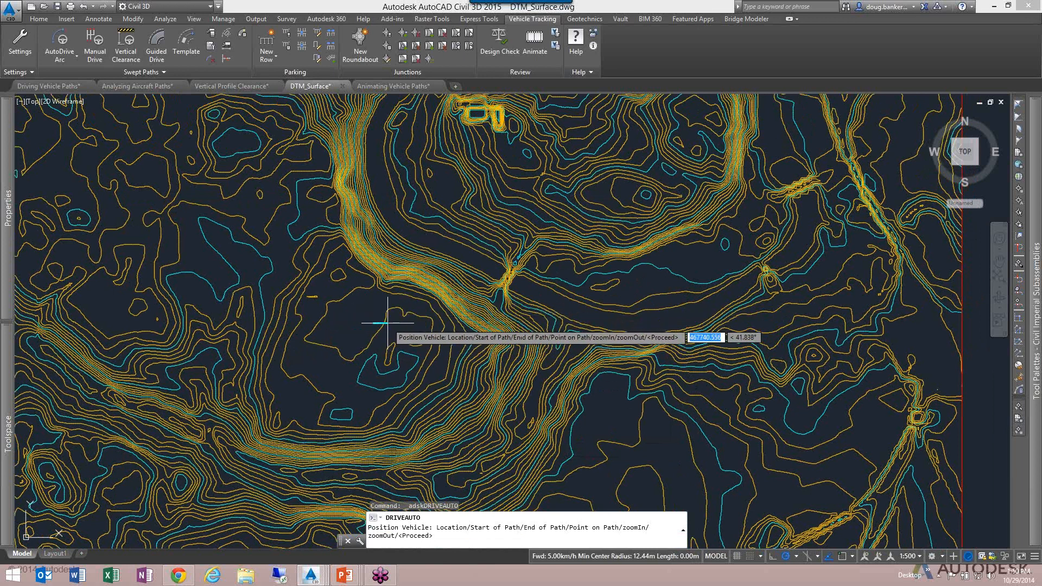
scroll(388, 323, up, 4)
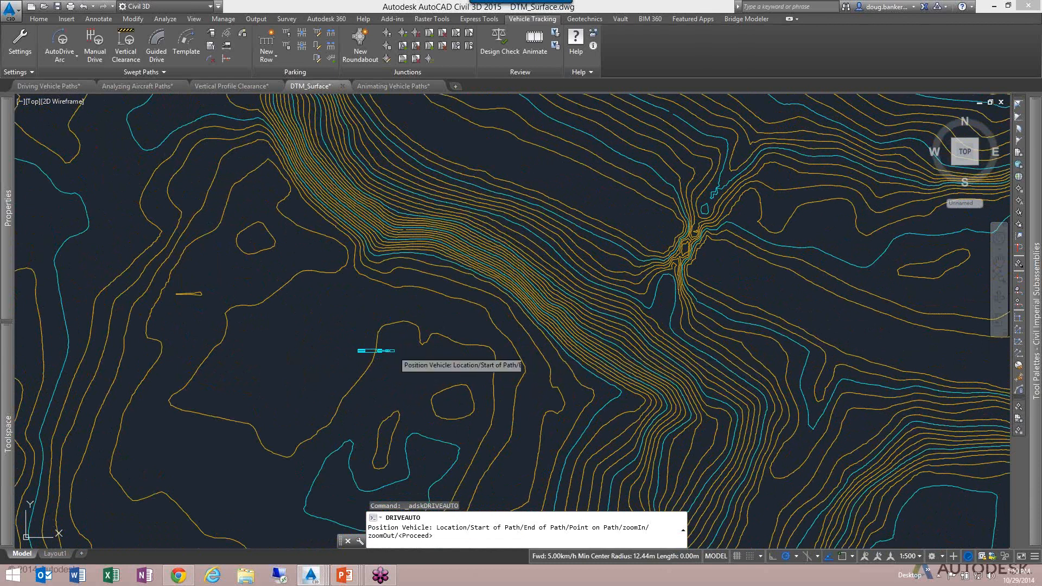
click(375, 350)
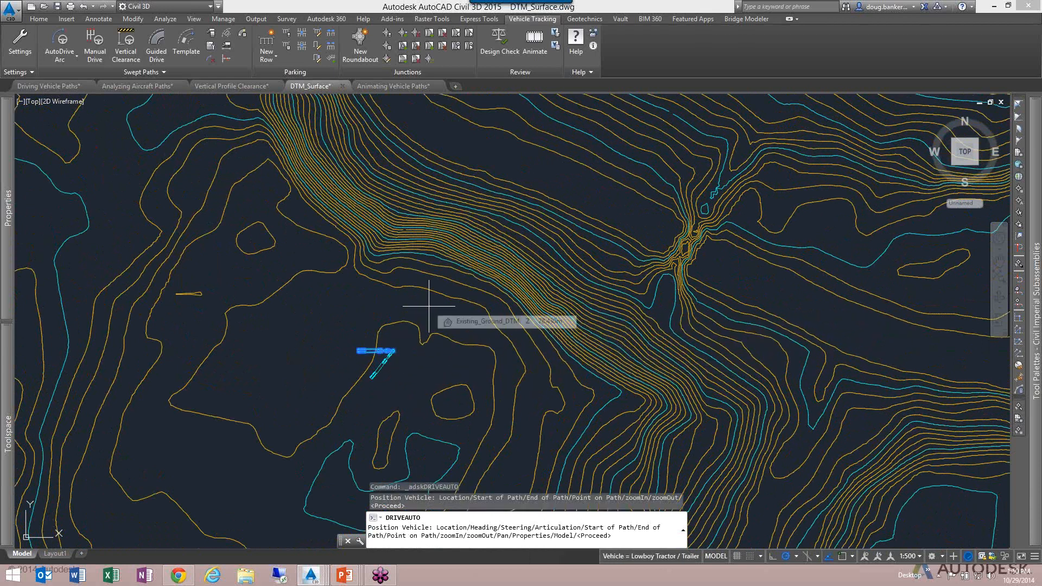
click(429, 306)
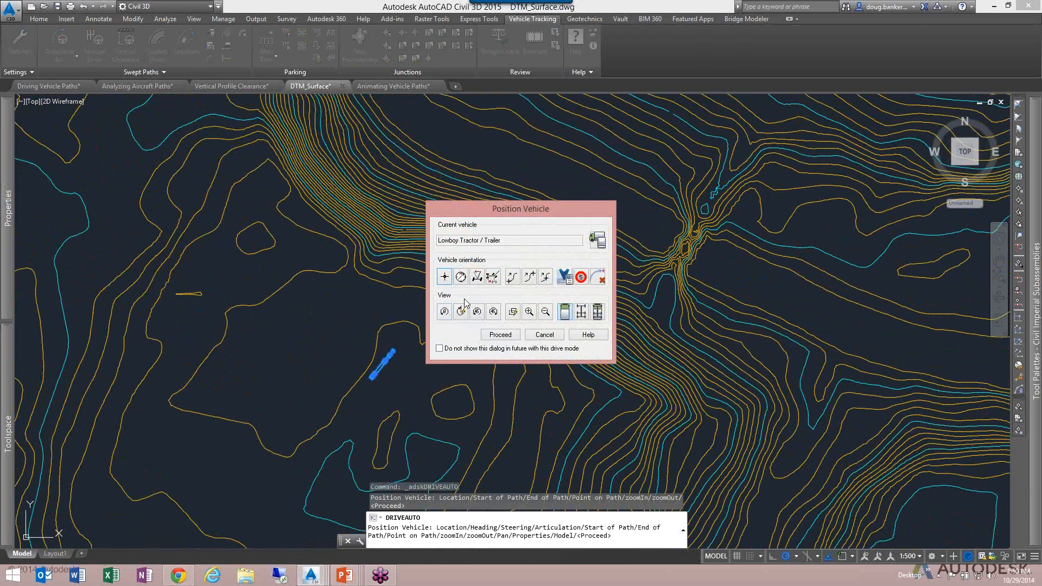
click(501, 335)
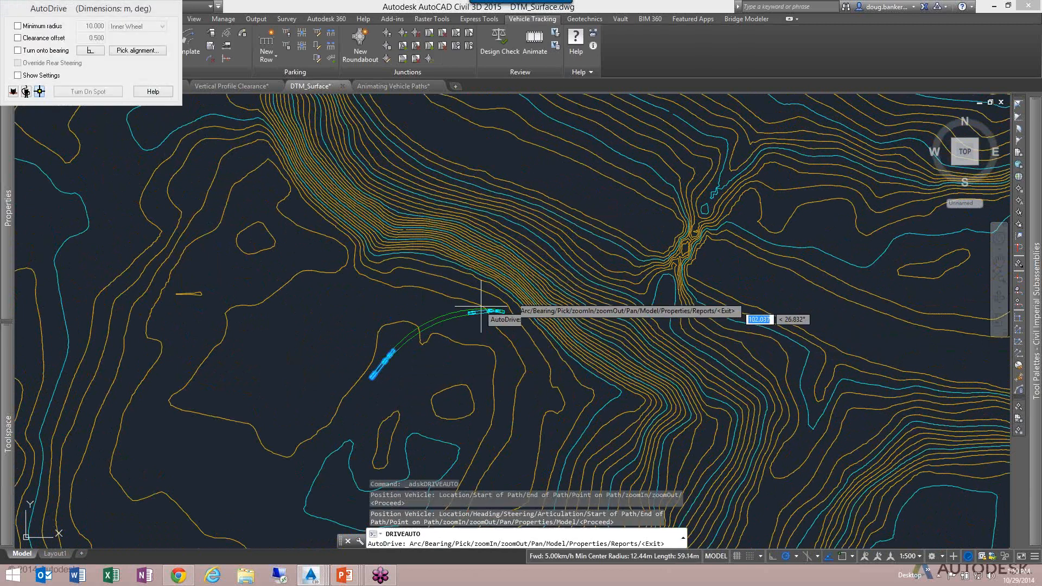
Drive the lowboy across the steep bank, over the crossing and back west in a loop about 859 m long, and finish the path.
click(481, 245)
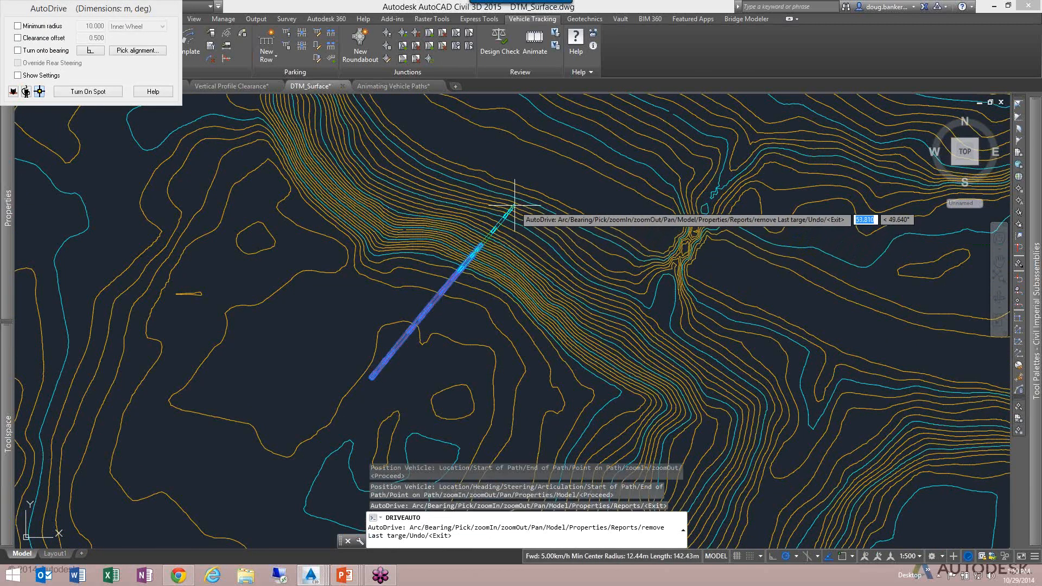
click(565, 195)
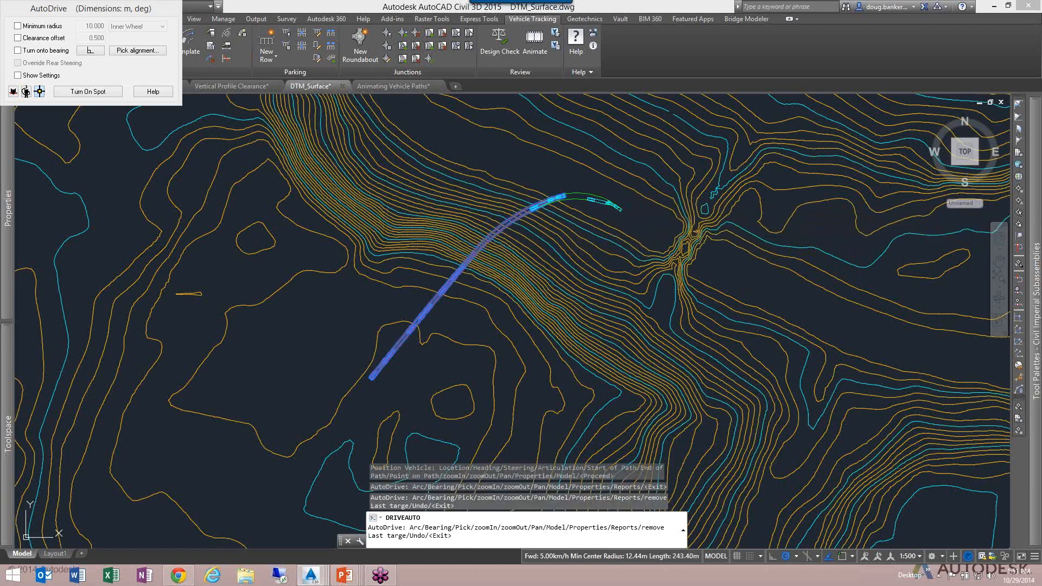
click(622, 210)
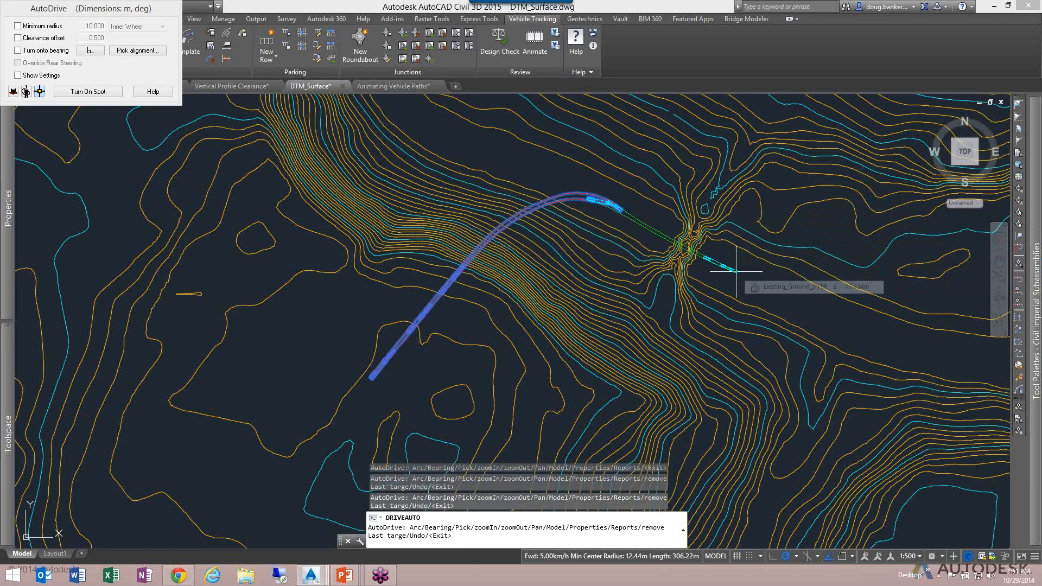
click(739, 271)
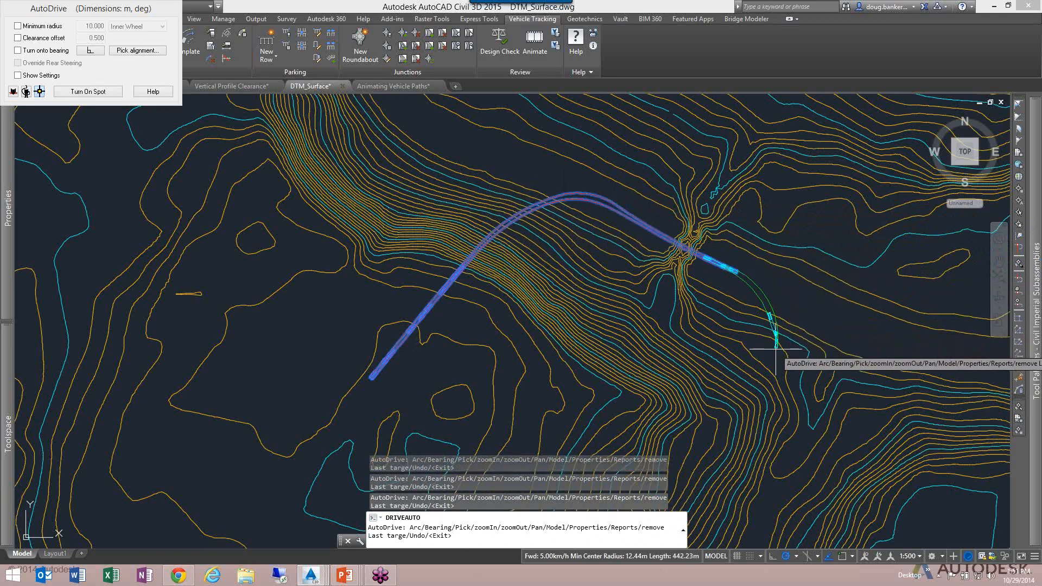
click(775, 353)
mouse_move(724, 388)
middle_down()
mouse_move(721, 322)
mouse_move(706, 321)
middle_up()
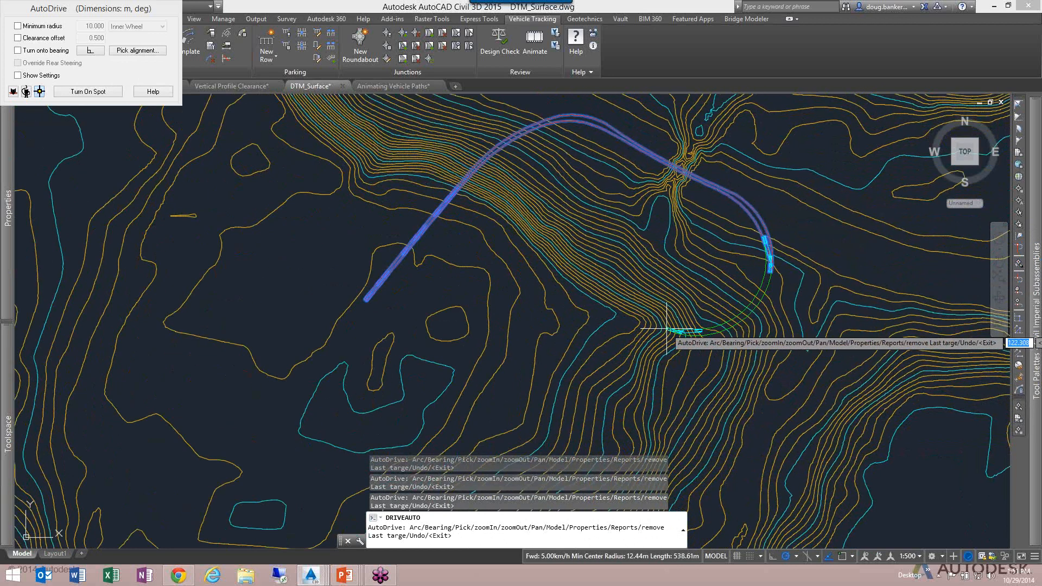
click(704, 320)
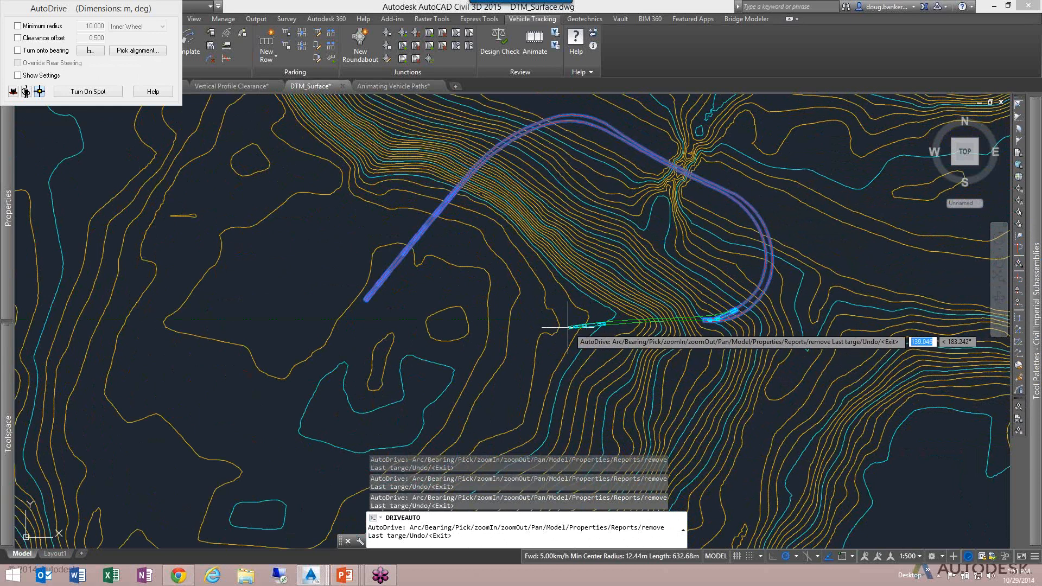
click(486, 326)
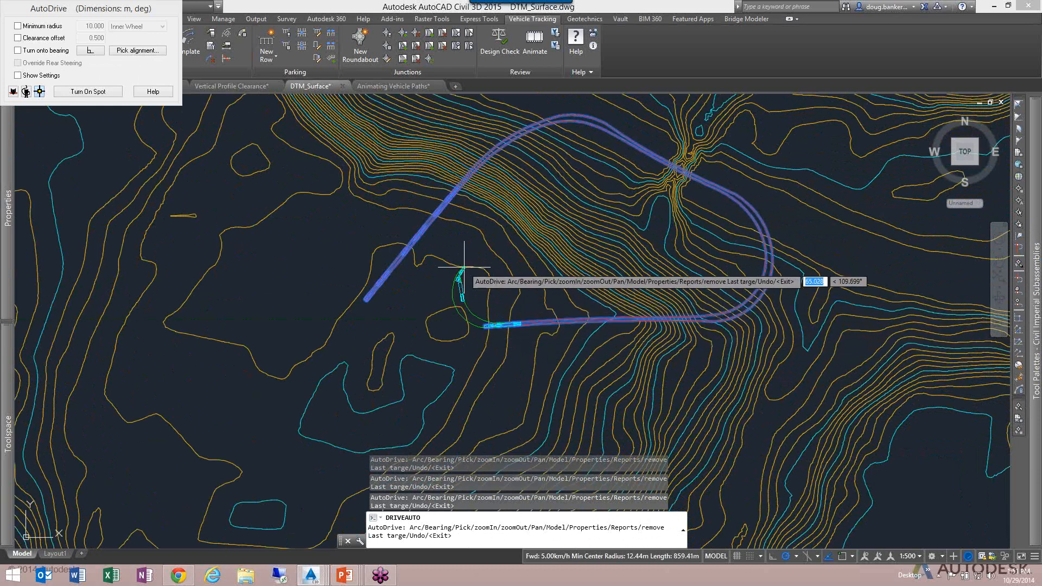
key(Return)
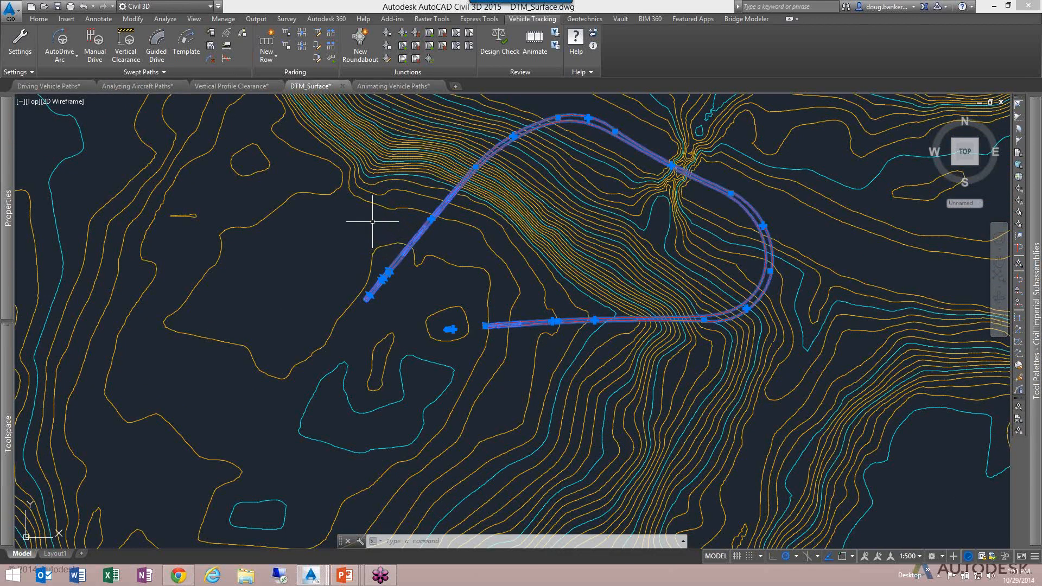
Review the existing and final surface assignments in the lowboy path's properties and accept them.
mouse_move(364, 222)
click(556, 48)
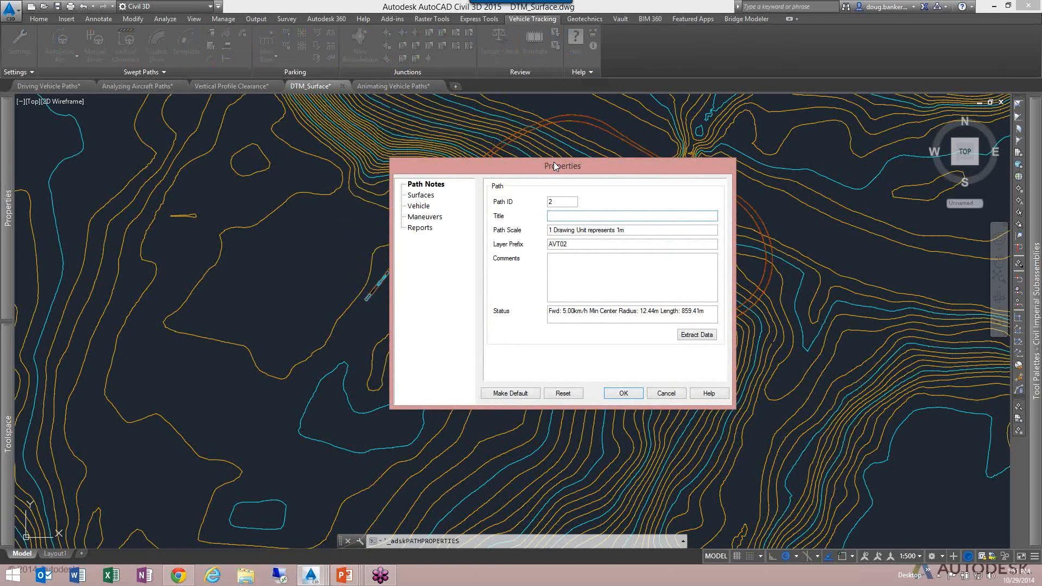
drag(520, 167, 484, 186)
click(340, 205)
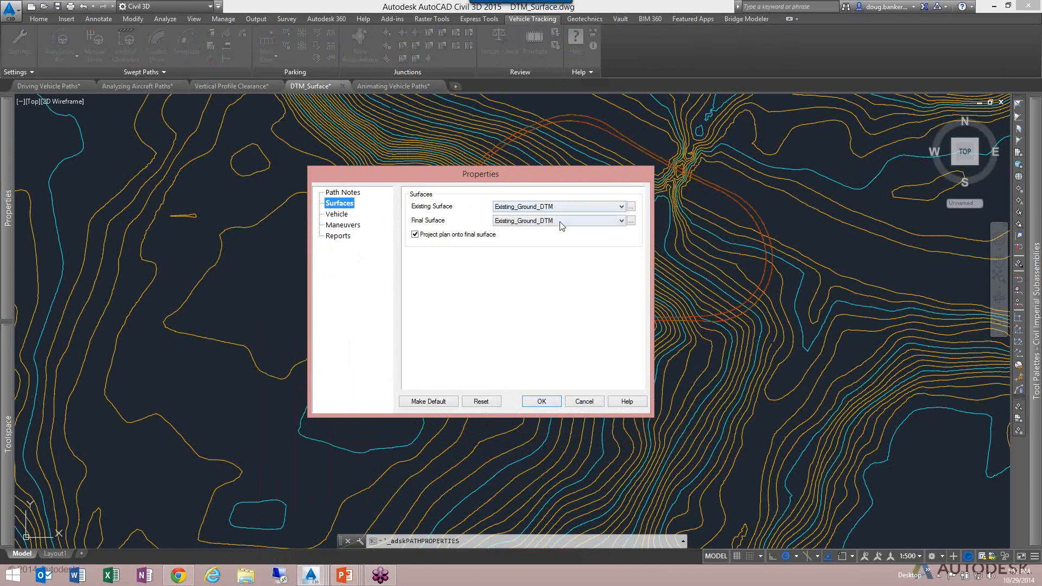
click(540, 402)
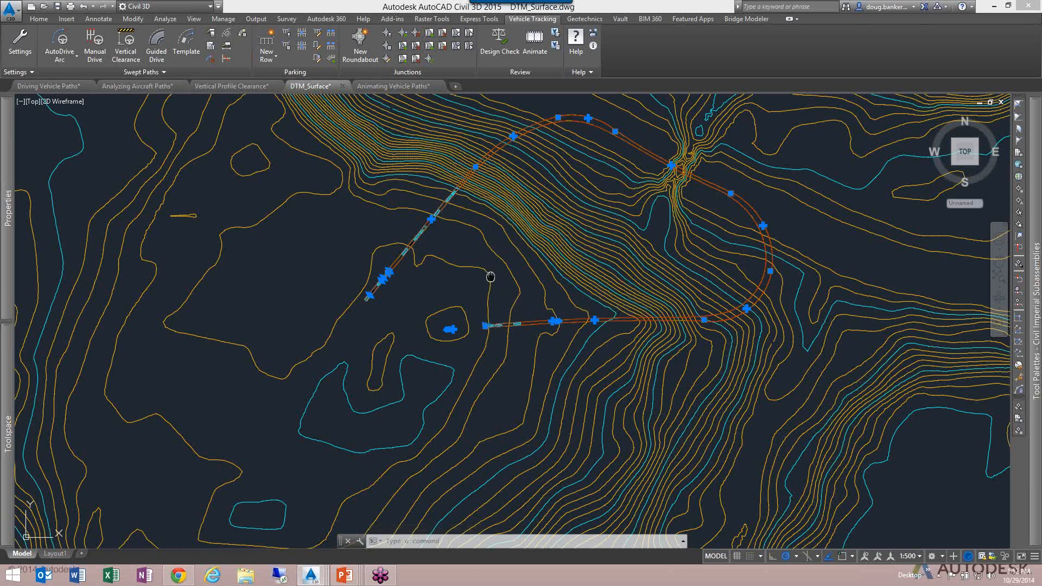
Insert a ground conflict report for the lowboy path, proceeding with default height and ground clearance and enabling the warning symbols construction lines.
middle_drag(490, 277, 478, 287)
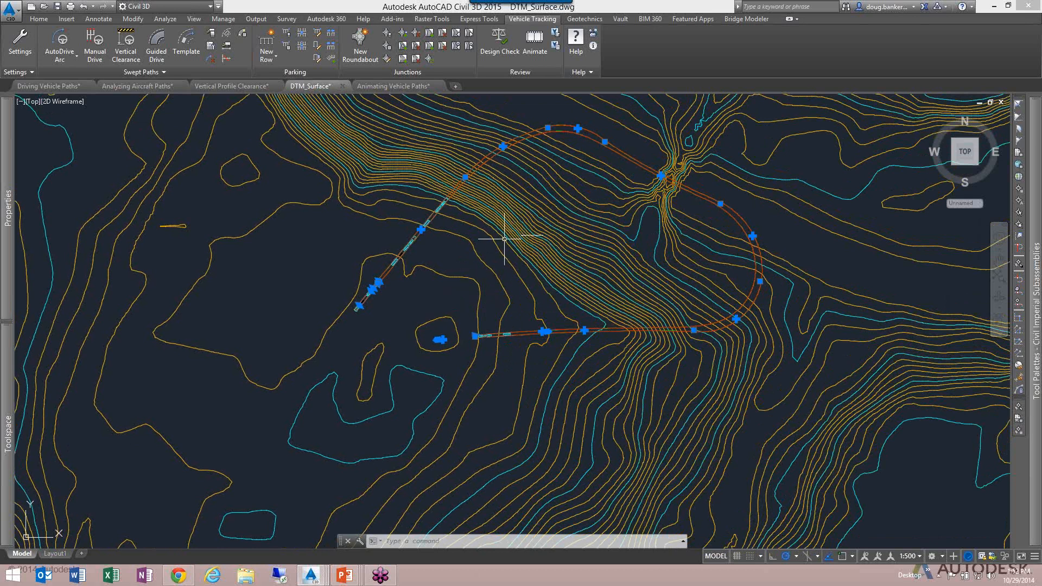
mouse_move(597, 284)
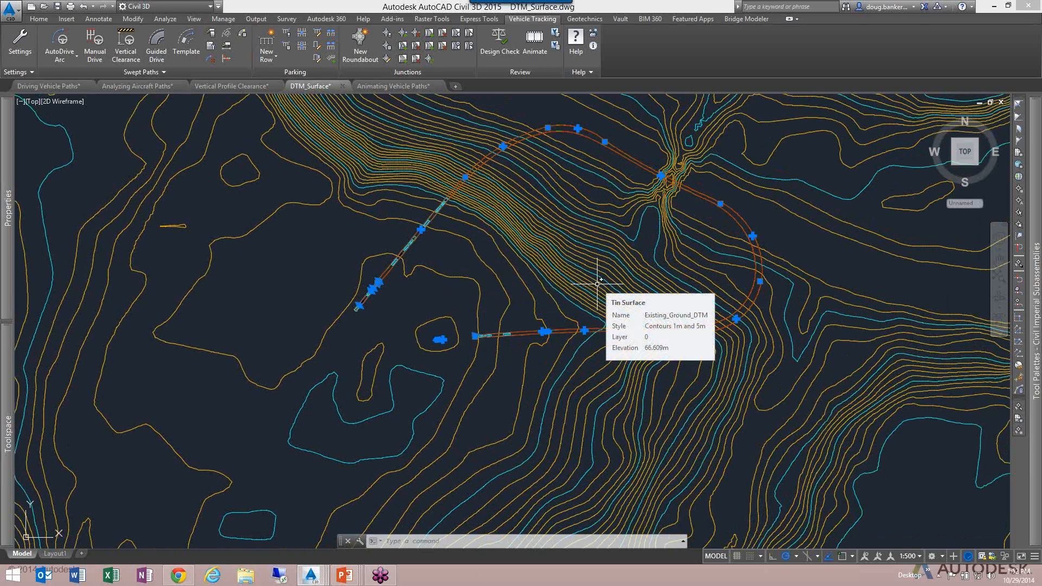
middle_drag(593, 291, 544, 358)
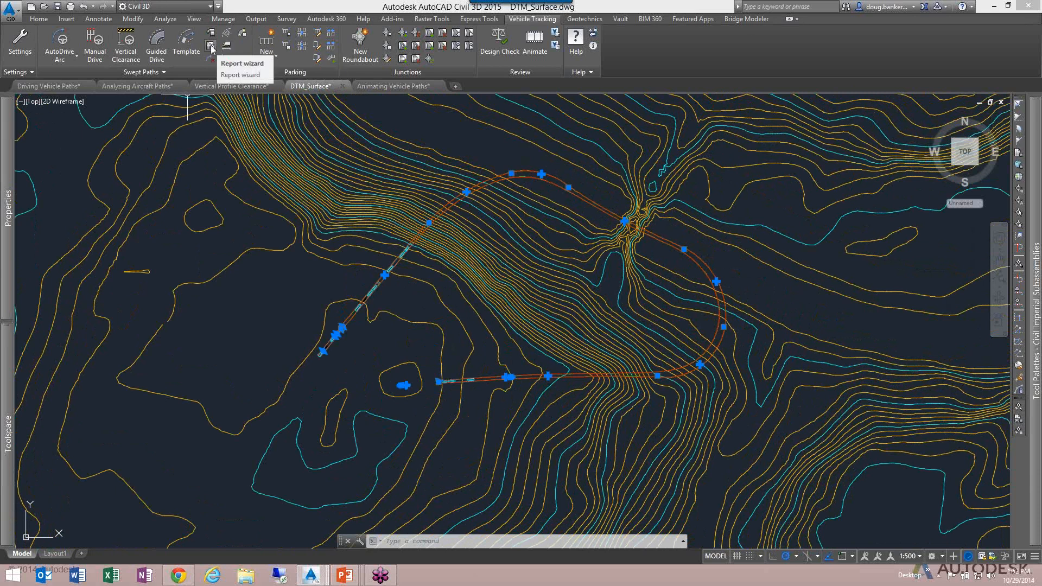
click(242, 37)
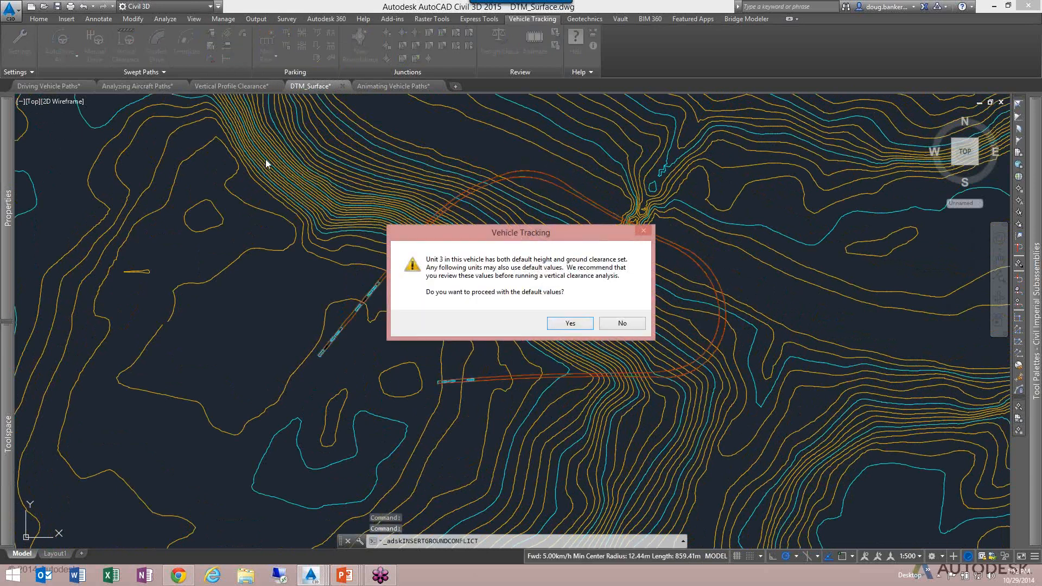
click(570, 323)
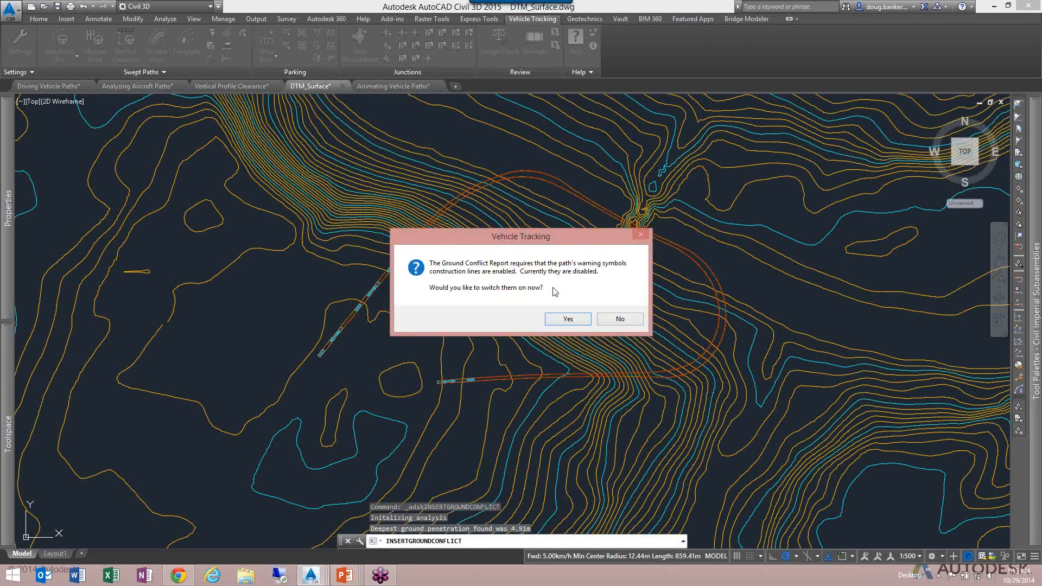
click(567, 320)
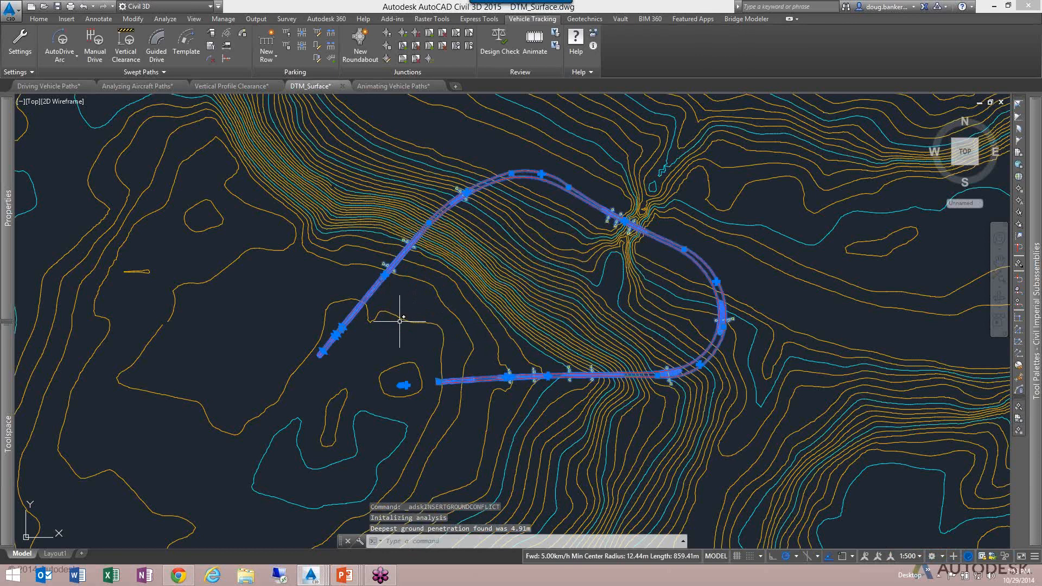
key(Escape)
Examine the ground conflict shading and section markers from the path's start up the steep bank to section C.
scroll(359, 347, up, 5)
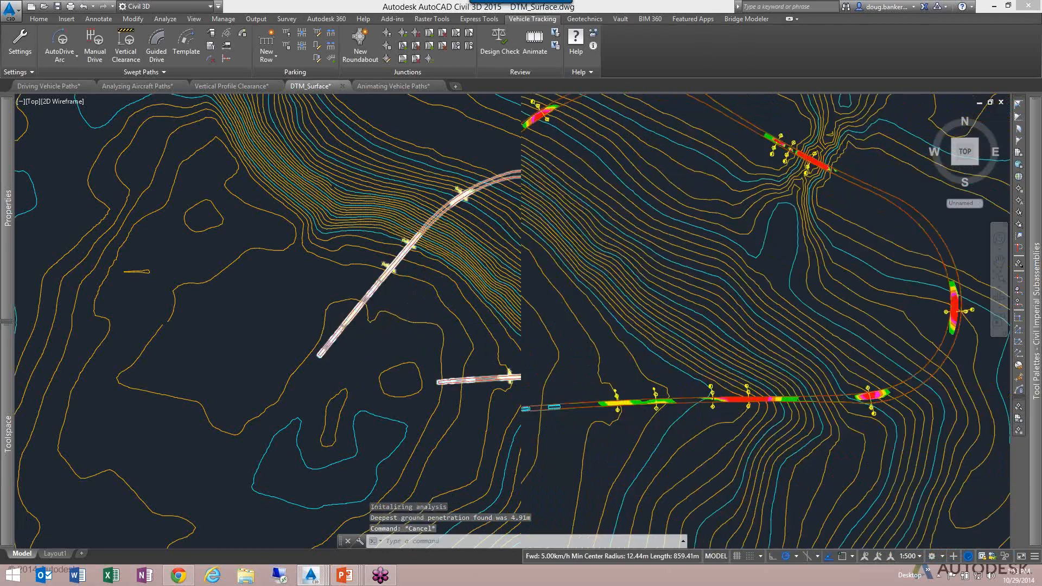
scroll(407, 288, up, 3)
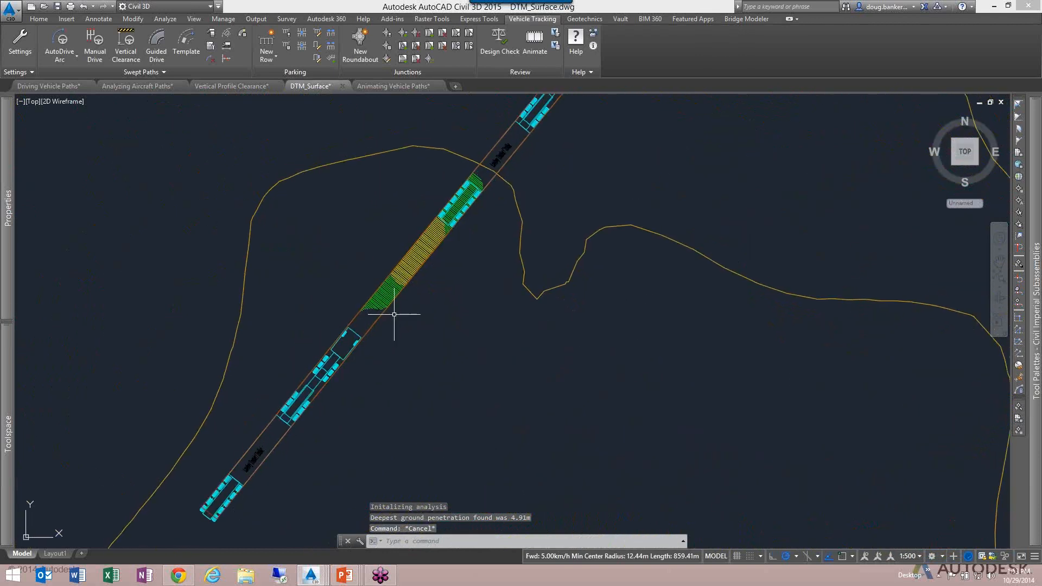
scroll(422, 255, up, 4)
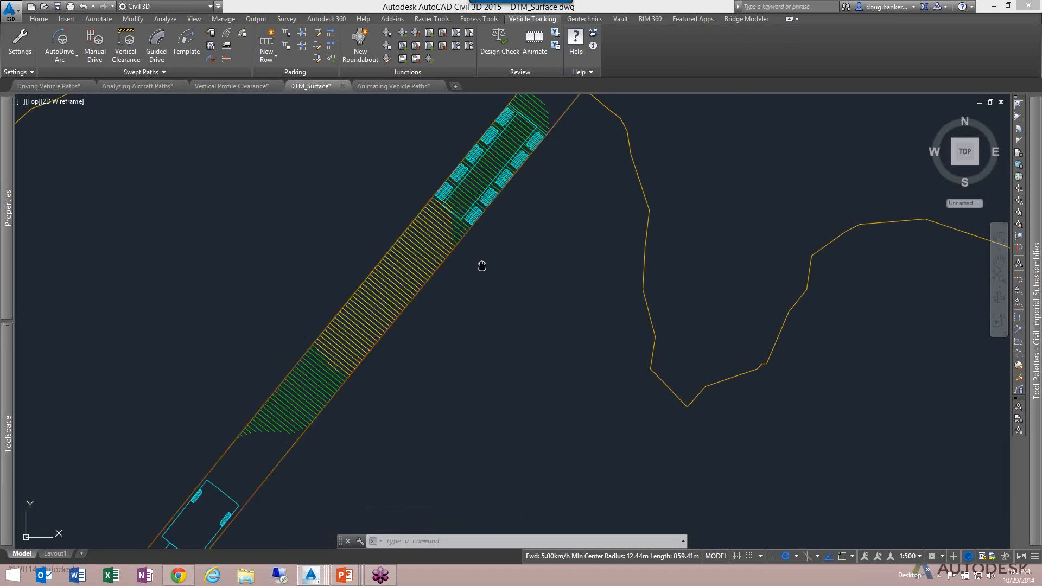
middle_drag(489, 258, 397, 361)
middle_drag(434, 307, 299, 443)
middle_drag(472, 298, 326, 438)
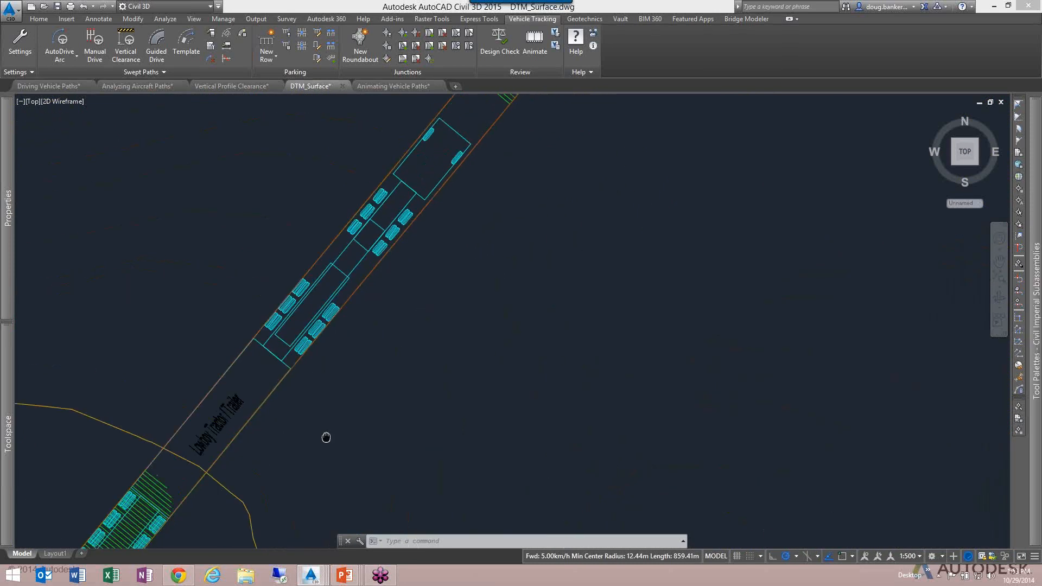
middle_drag(414, 314, 325, 454)
mouse_move(454, 286)
middle_down()
mouse_move(374, 389)
mouse_move(369, 431)
middle_up()
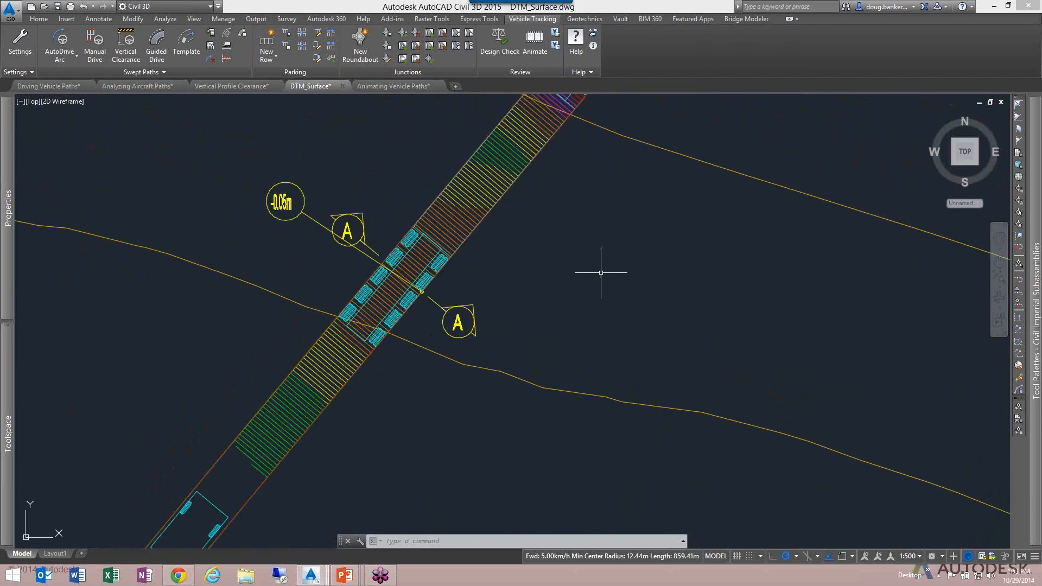
mouse_move(633, 249)
middle_down()
mouse_move(598, 289)
mouse_move(544, 214)
mouse_move(470, 330)
middle_up()
scroll(543, 249, down, 4)
middle_drag(580, 263, 380, 442)
middle_drag(584, 163, 432, 274)
middle_drag(611, 223, 435, 317)
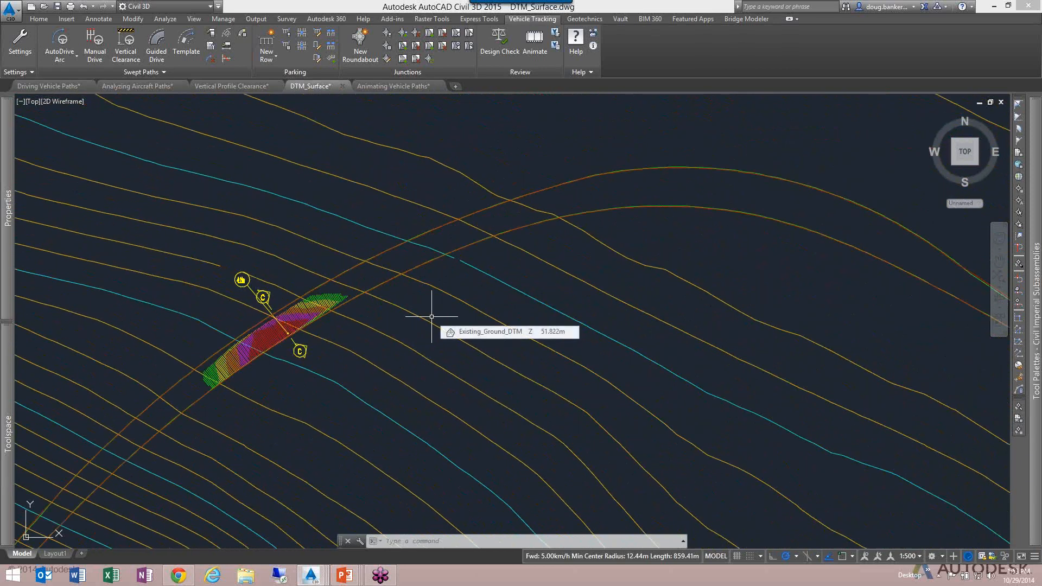
mouse_move(478, 303)
middle_down()
mouse_move(425, 319)
mouse_move(295, 317)
mouse_move(266, 340)
mouse_move(318, 310)
middle_up()
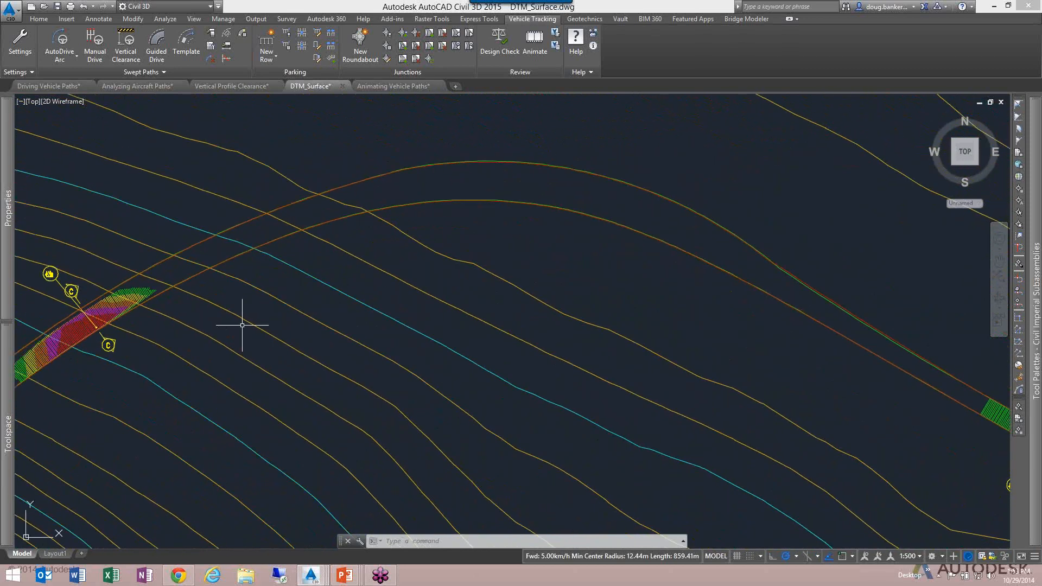
Examine the ground conflicts from sections D to F at the crossing, around the eastern curve and west to section L.
mouse_move(493, 289)
middle_down()
mouse_move(367, 275)
mouse_move(275, 240)
middle_up()
mouse_move(709, 451)
middle_down()
mouse_move(531, 320)
mouse_move(376, 245)
middle_up()
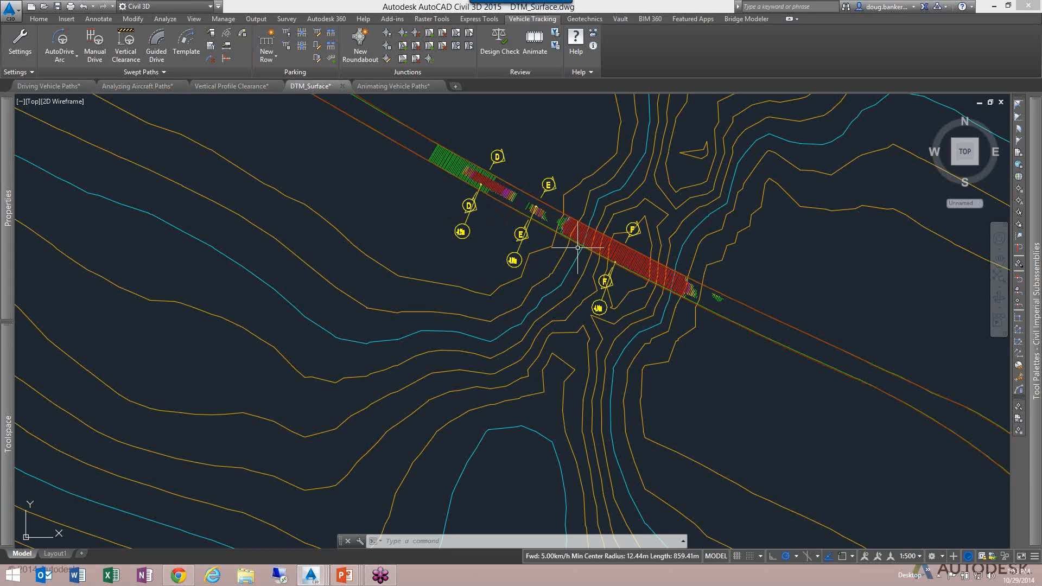
middle_drag(662, 300, 441, 154)
middle_drag(679, 395, 514, 217)
middle_drag(624, 311, 536, 216)
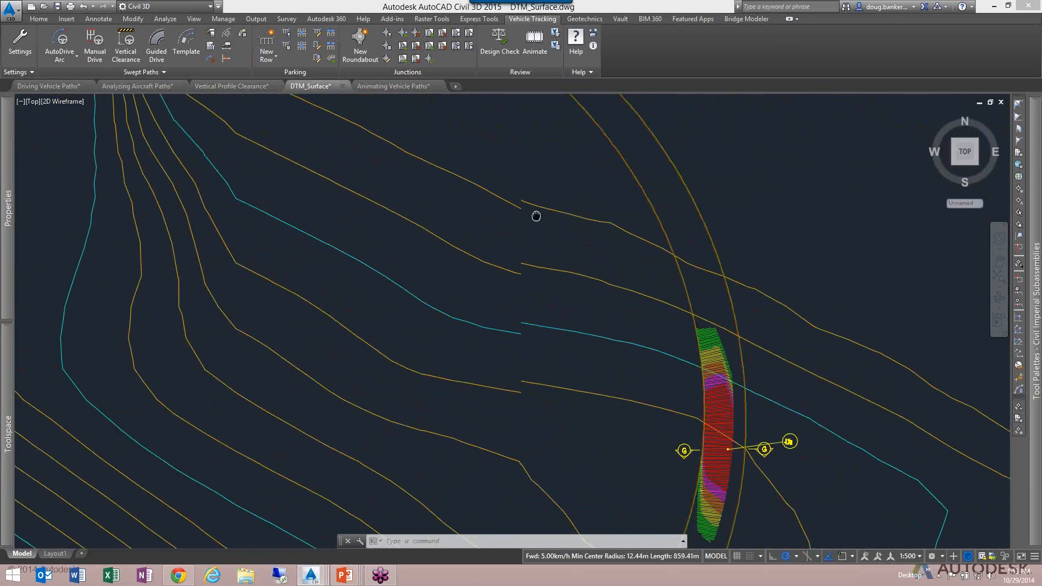
middle_drag(554, 320, 512, 221)
middle_drag(649, 424, 608, 314)
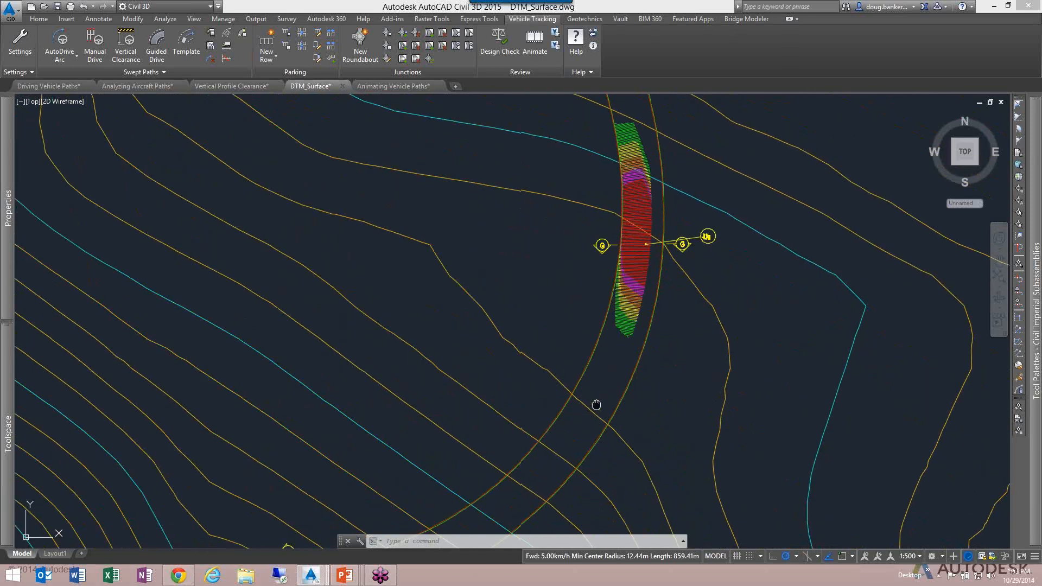
middle_drag(597, 405, 634, 263)
mouse_move(462, 424)
middle_down()
mouse_move(609, 358)
mouse_move(731, 324)
middle_up()
middle_drag(369, 365, 644, 350)
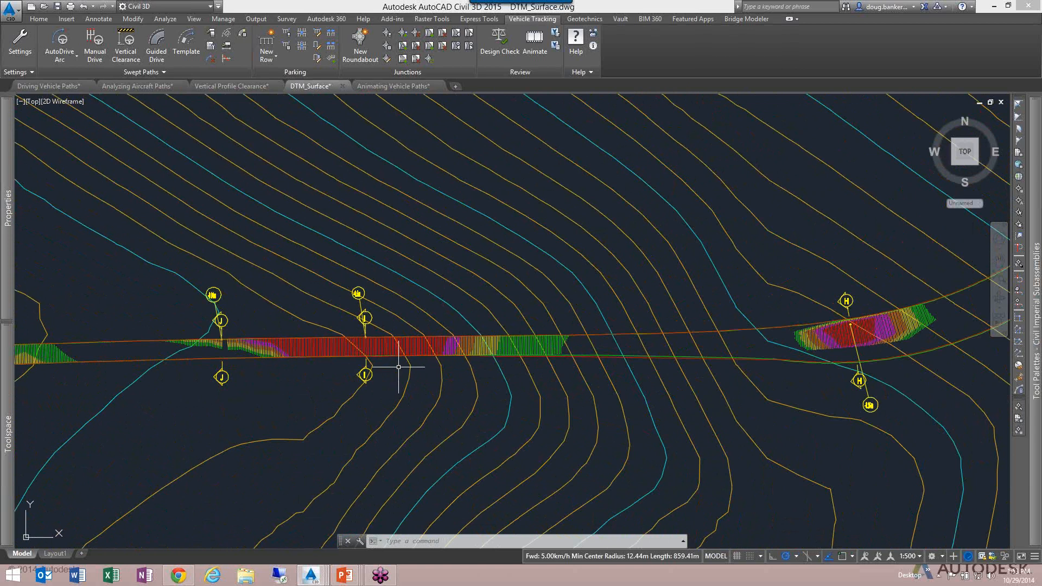
middle_drag(305, 366, 590, 364)
mouse_move(240, 374)
middle_down()
mouse_move(488, 359)
mouse_move(375, 368)
middle_up()
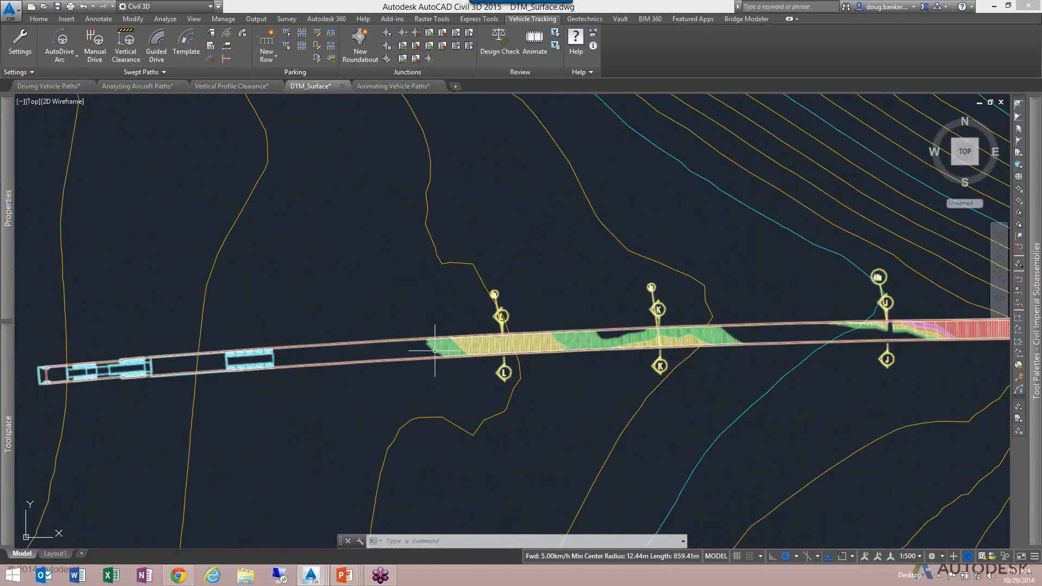
scroll(491, 340, up, 4)
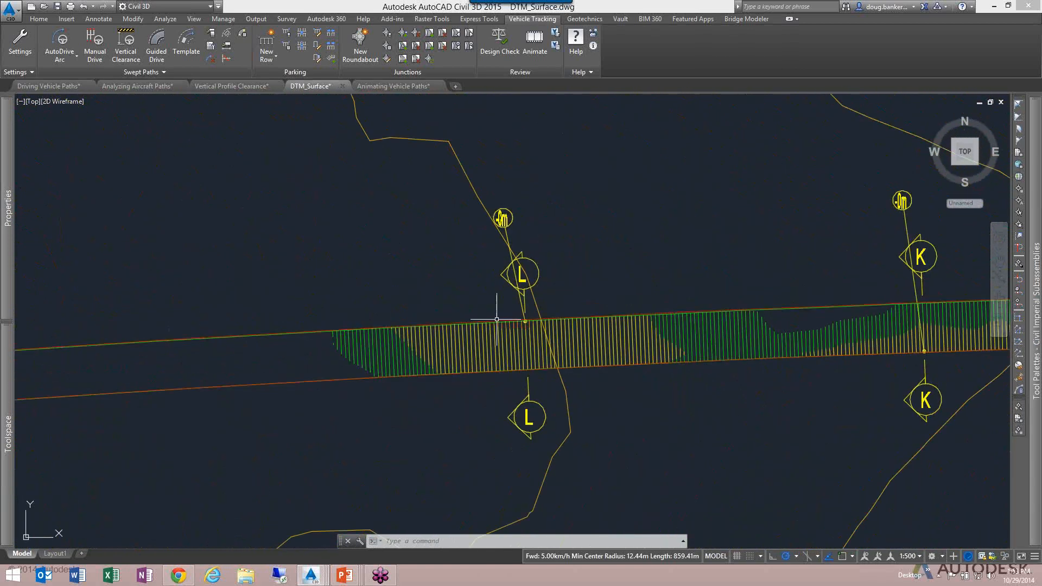
Examine the conflict cross sections A-A through L-L placed outside the surface boundary, comparing the vehicle outline with the ground line.
scroll(347, 298, down, 6)
scroll(346, 299, down, 3)
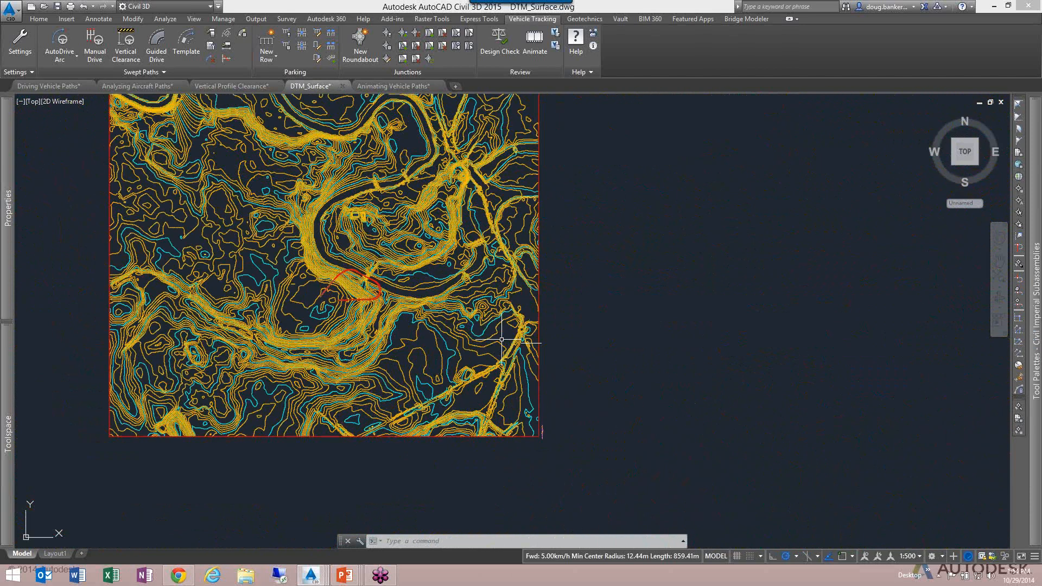
scroll(442, 373, up, 8)
middle_drag(461, 373, 409, 293)
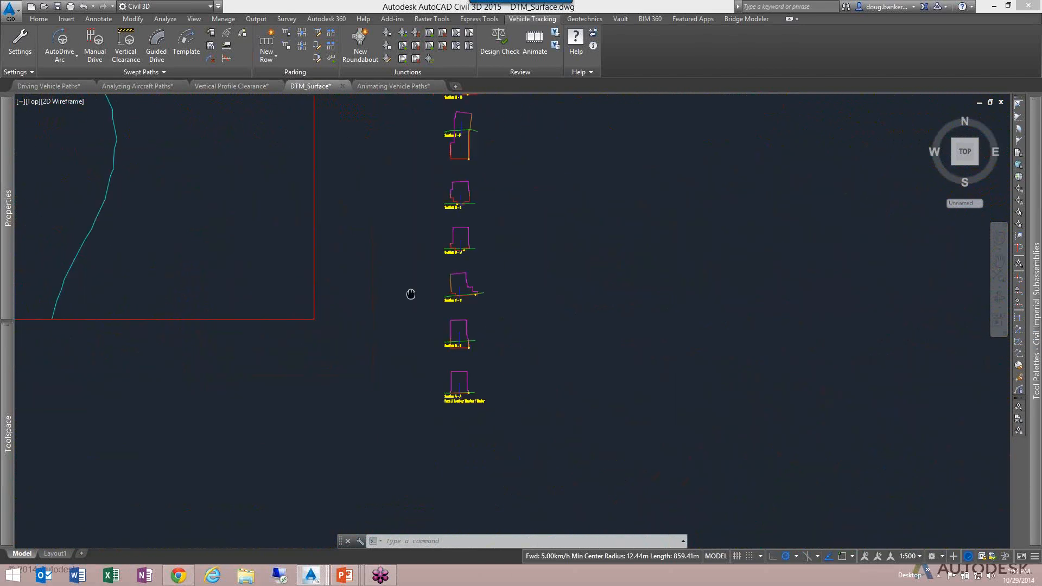
scroll(497, 383, up, 5)
middle_drag(447, 362, 505, 381)
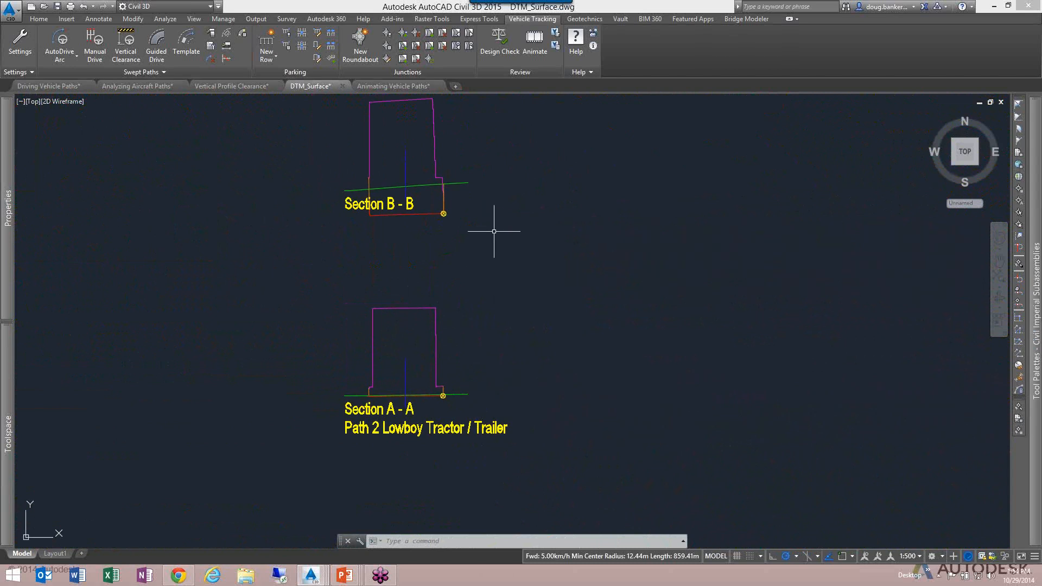
mouse_move(495, 210)
middle_down()
mouse_move(507, 384)
mouse_move(545, 235)
mouse_move(532, 250)
mouse_move(544, 337)
mouse_move(529, 350)
mouse_move(505, 275)
mouse_move(535, 270)
mouse_move(543, 422)
middle_up()
middle_drag(575, 333, 582, 419)
scroll(575, 240, down, 5)
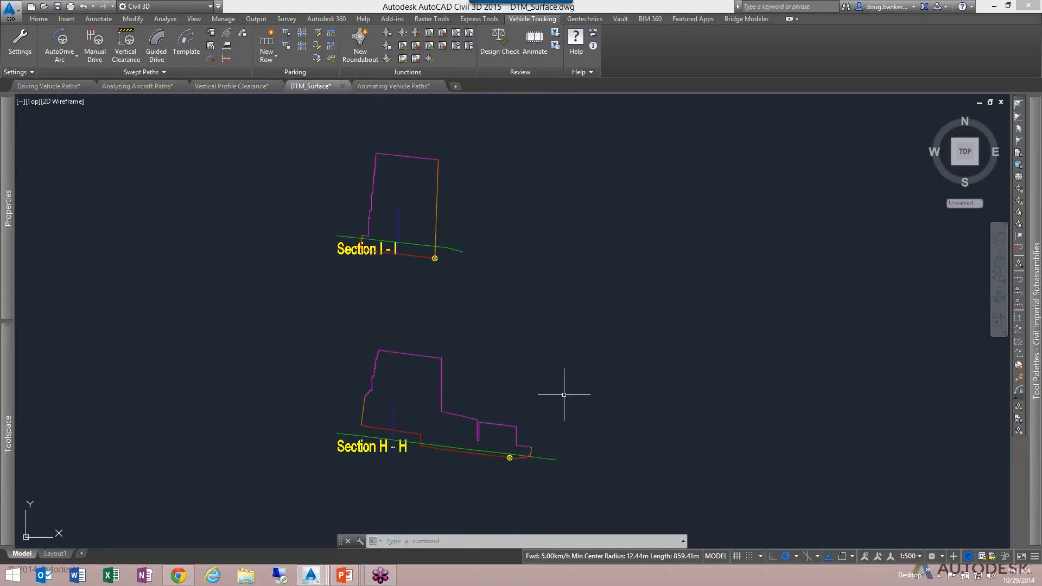
scroll(547, 294, up, 7)
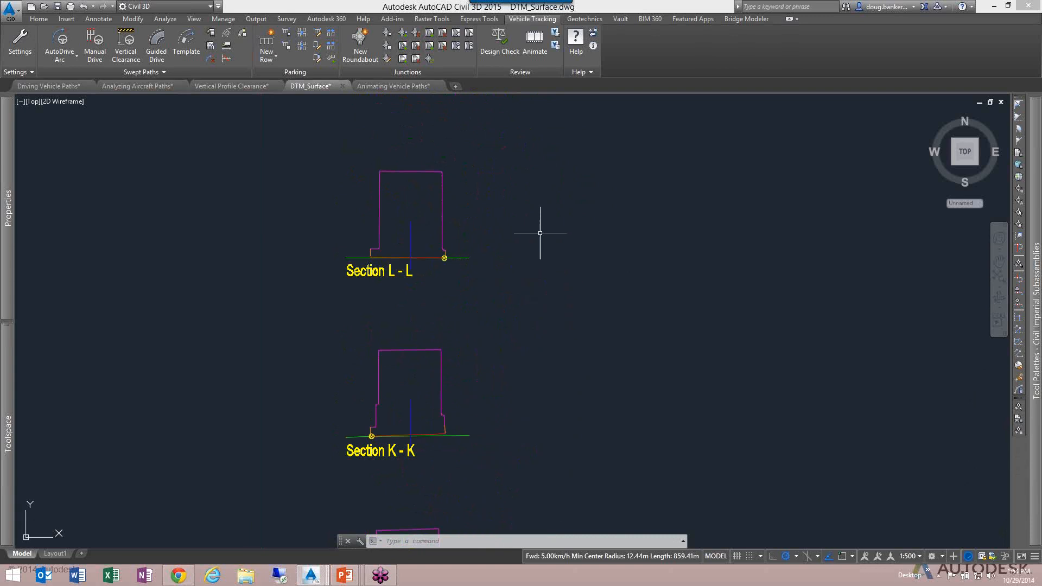
scroll(421, 316, down, 8)
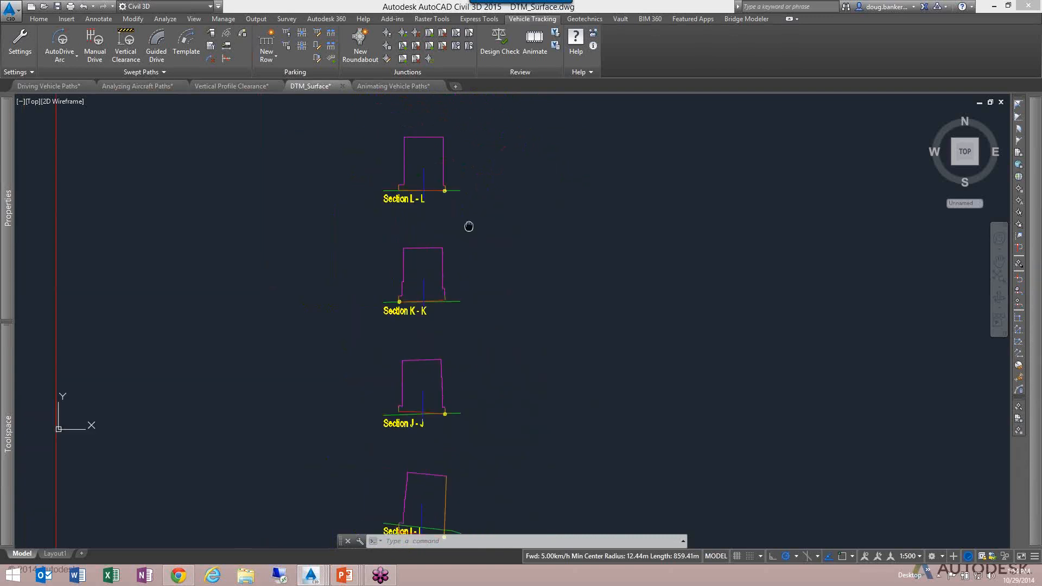
mouse_move(470, 226)
middle_down()
mouse_move(475, 321)
mouse_move(485, 208)
middle_up()
middle_drag(484, 369, 487, 233)
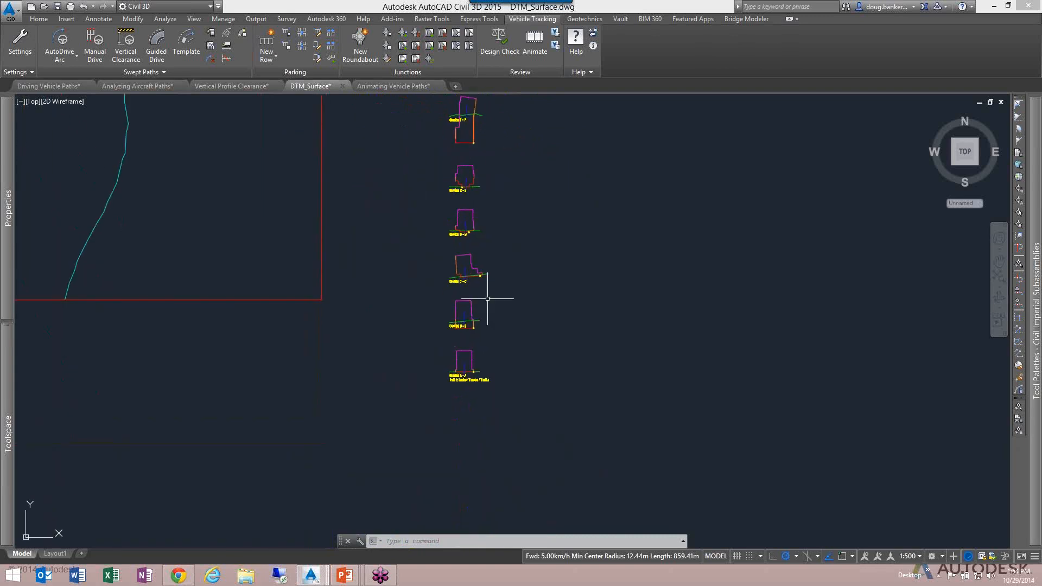
middle_drag(495, 330, 494, 311)
scroll(469, 288, up, 6)
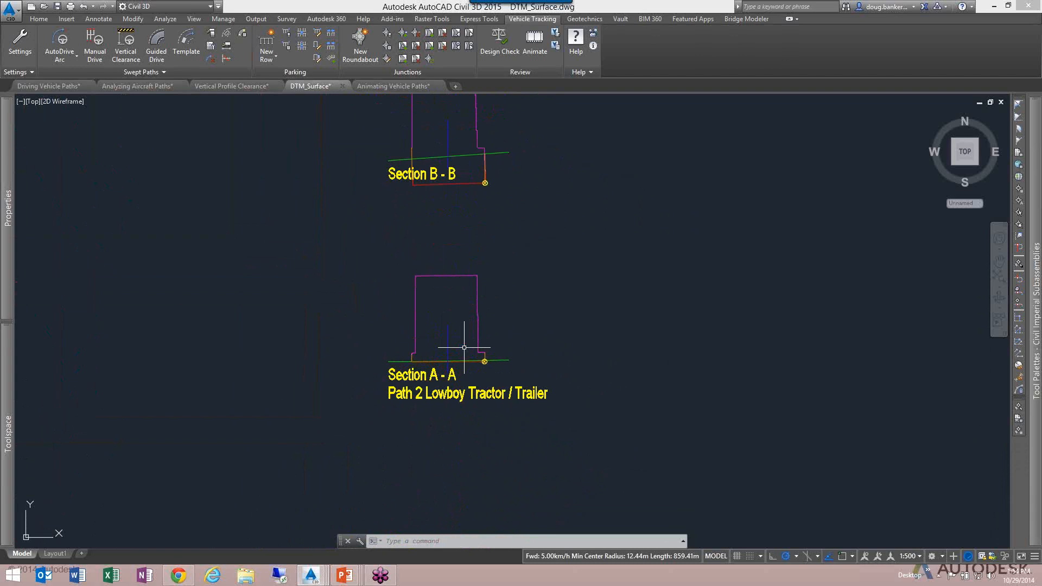
scroll(459, 351, down, 4)
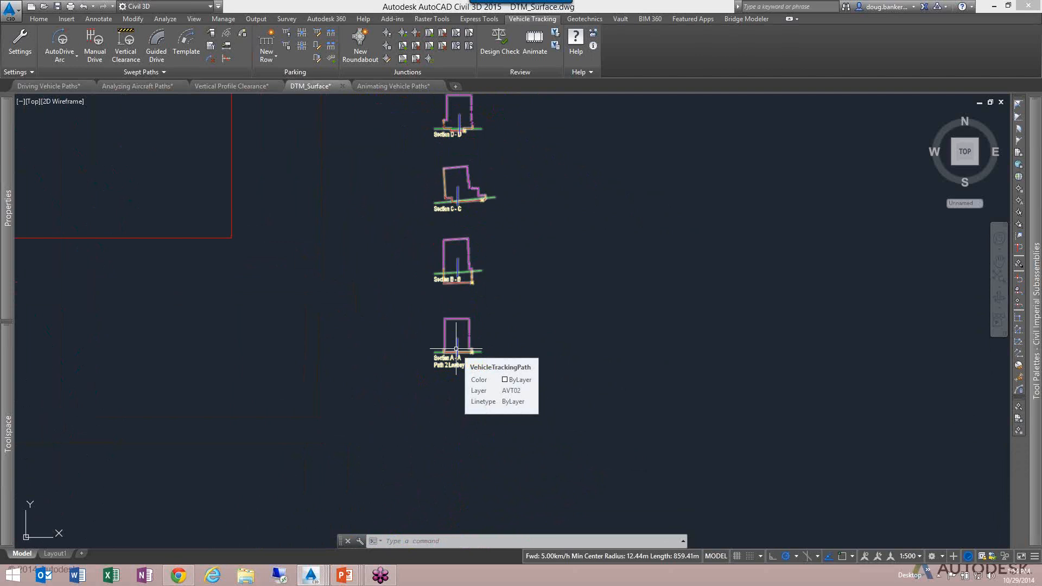
Return to the lowboy path on the surface and examine the conflict areas around its whole loop.
scroll(434, 356, down, 3)
middle_drag(299, 263, 435, 353)
key(Escape)
key(Escape)
key(Escape)
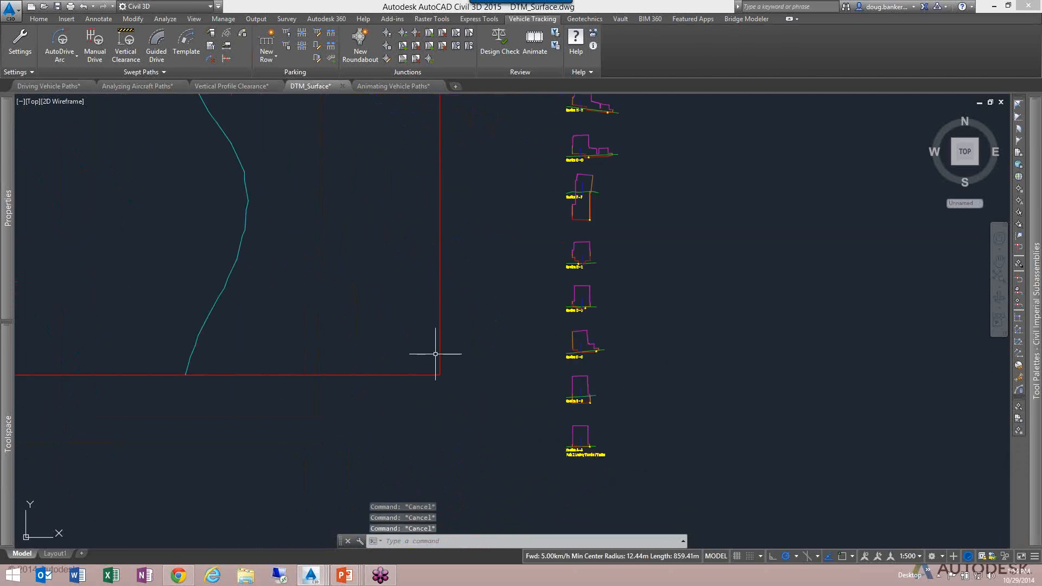
scroll(435, 354, down, 2)
mouse_move(293, 258)
middle_down()
mouse_move(377, 349)
mouse_move(489, 434)
middle_up()
middle_drag(312, 311, 543, 375)
mouse_move(320, 380)
middle_down()
mouse_move(376, 385)
mouse_move(565, 285)
middle_up()
mouse_move(454, 404)
middle_down()
mouse_move(551, 354)
mouse_move(624, 344)
middle_up()
scroll(614, 310, down, 4)
middle_drag(535, 277, 579, 456)
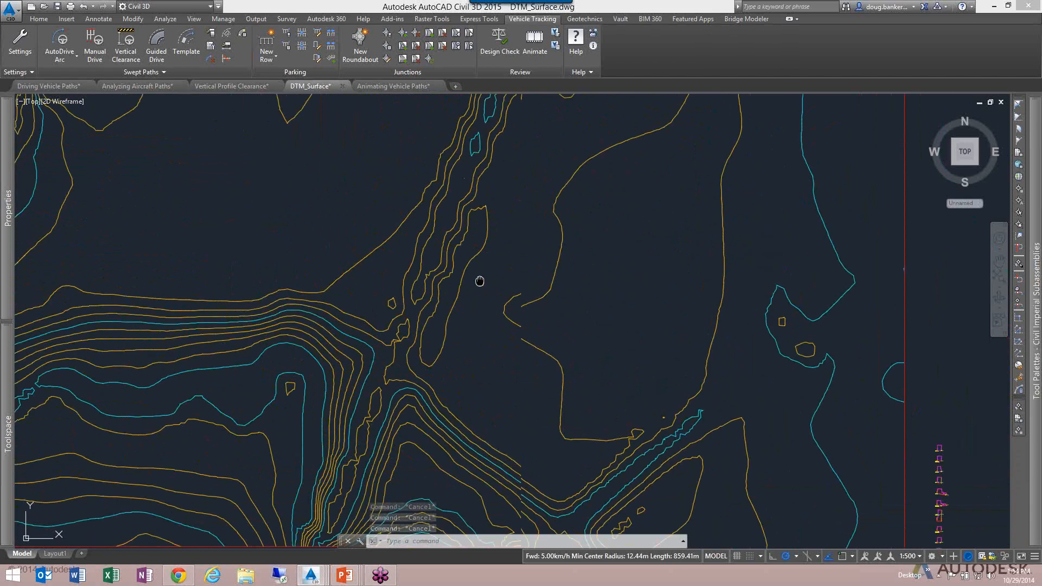
middle_drag(480, 281, 543, 461)
middle_drag(450, 244, 526, 428)
middle_drag(570, 217, 438, 344)
scroll(448, 336, down, 4)
mouse_move(414, 302)
middle_down()
mouse_move(410, 308)
mouse_move(687, 346)
middle_up()
middle_drag(392, 320, 658, 349)
scroll(516, 239, down, 2)
middle_drag(518, 239, 565, 442)
scroll(412, 325, up, 4)
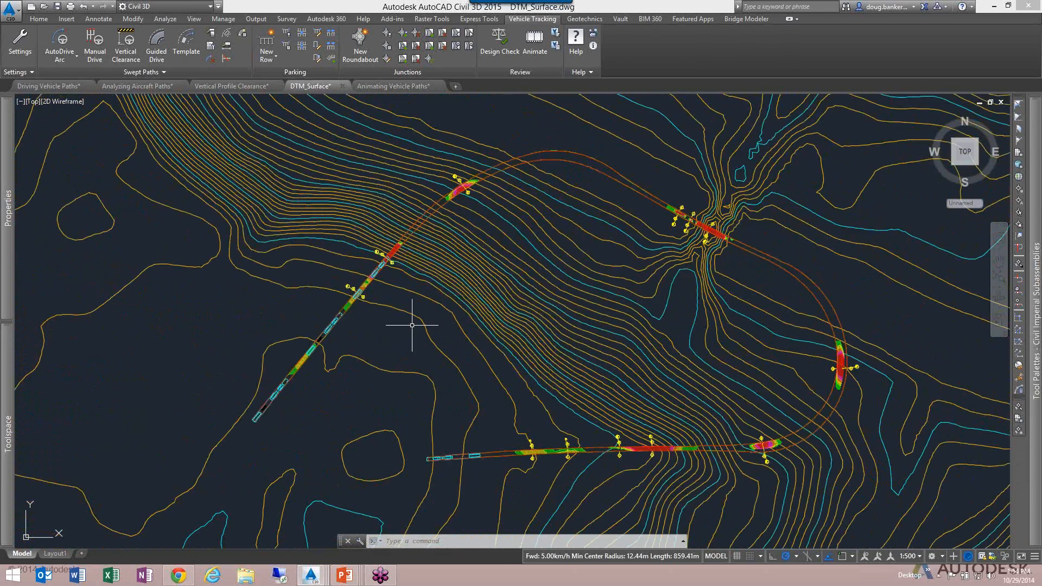
scroll(412, 326, up, 2)
middle_drag(419, 310, 426, 291)
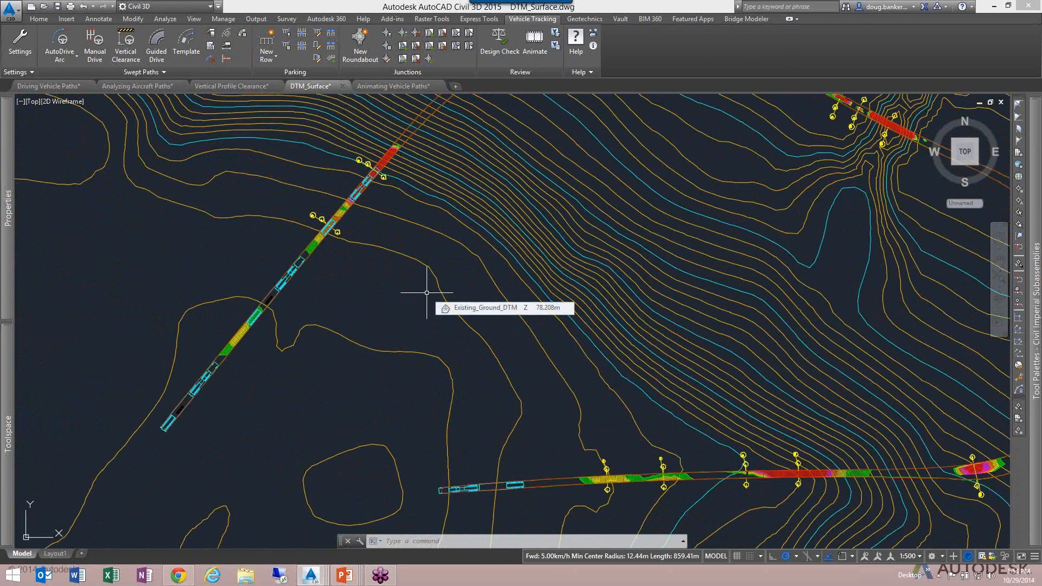
Change the Existing_Ground_DTM surface to the Triangulation style with the Grass - Light Rye render material.
click(430, 268)
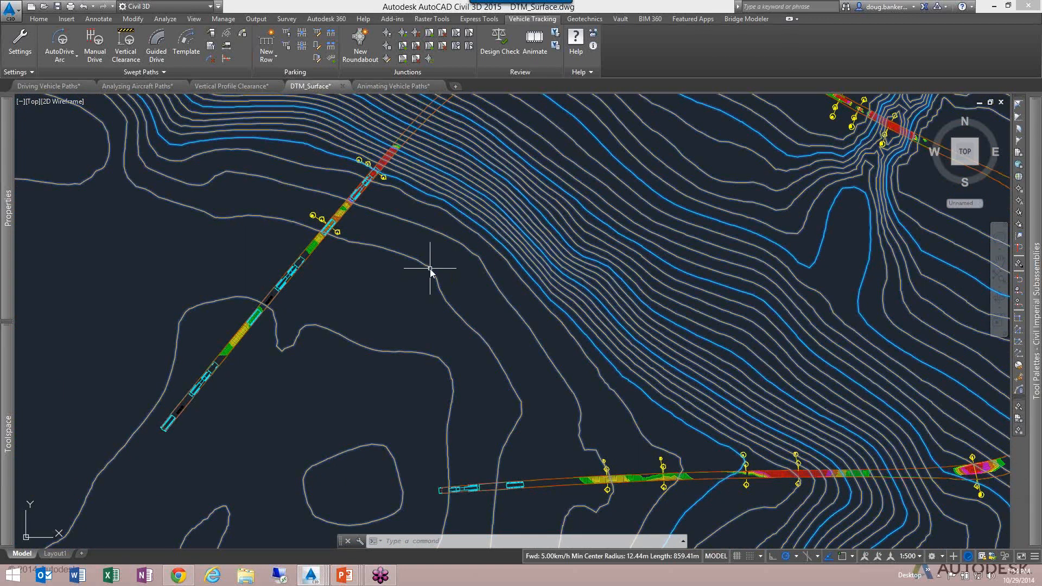
right_click(430, 273)
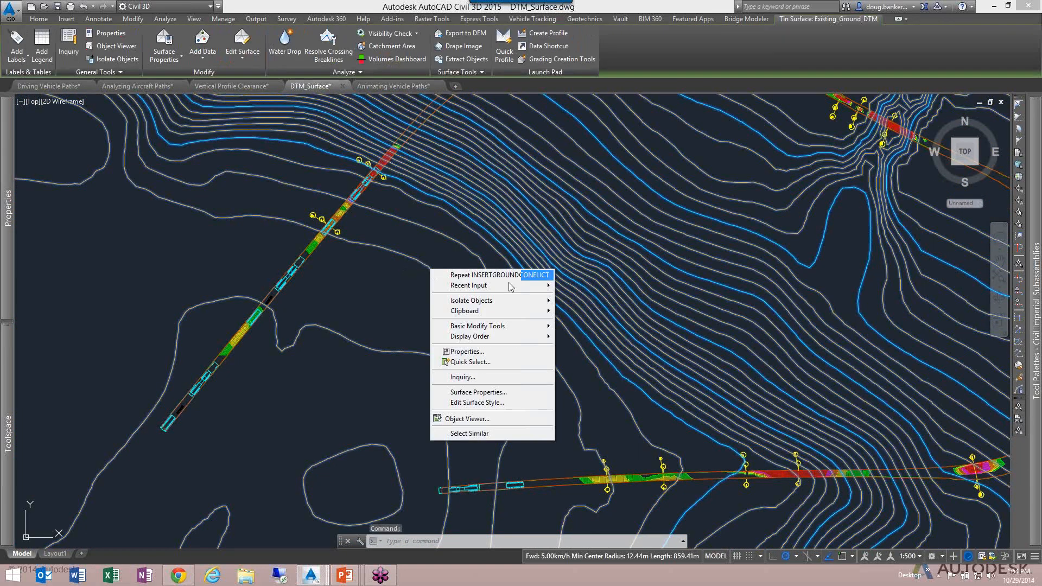
click(487, 397)
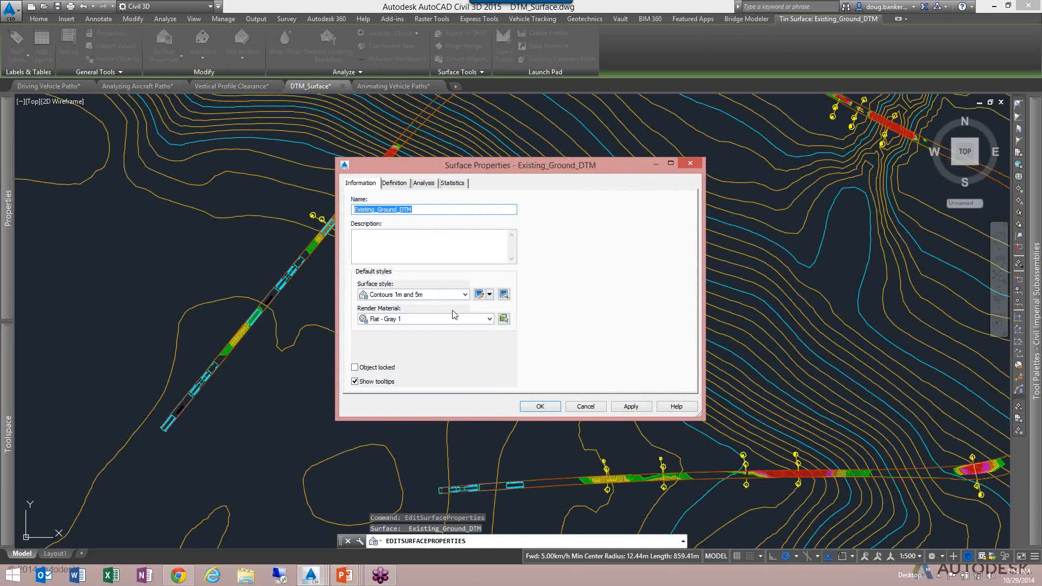
click(466, 295)
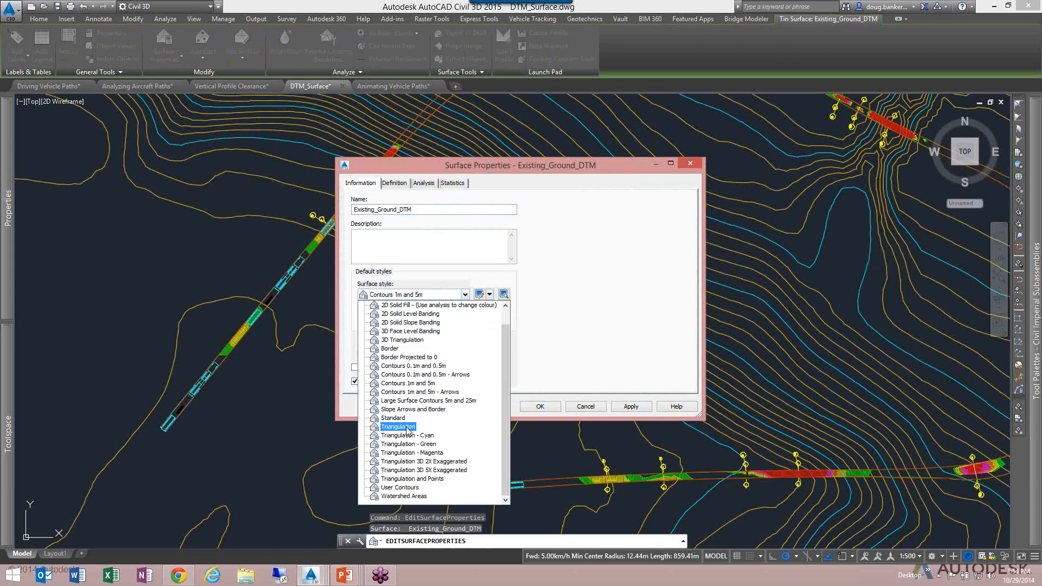
click(406, 427)
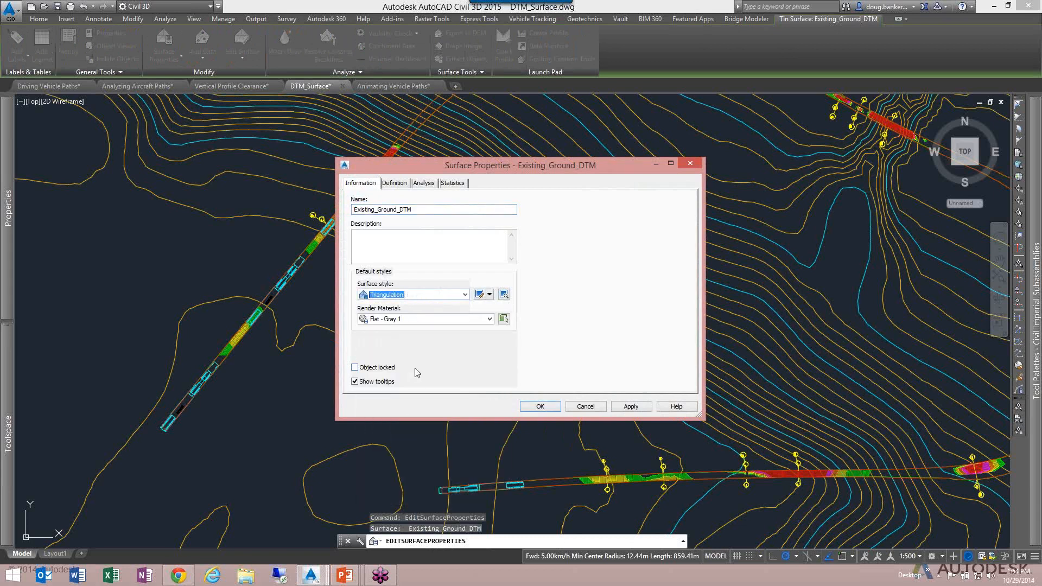
click(431, 319)
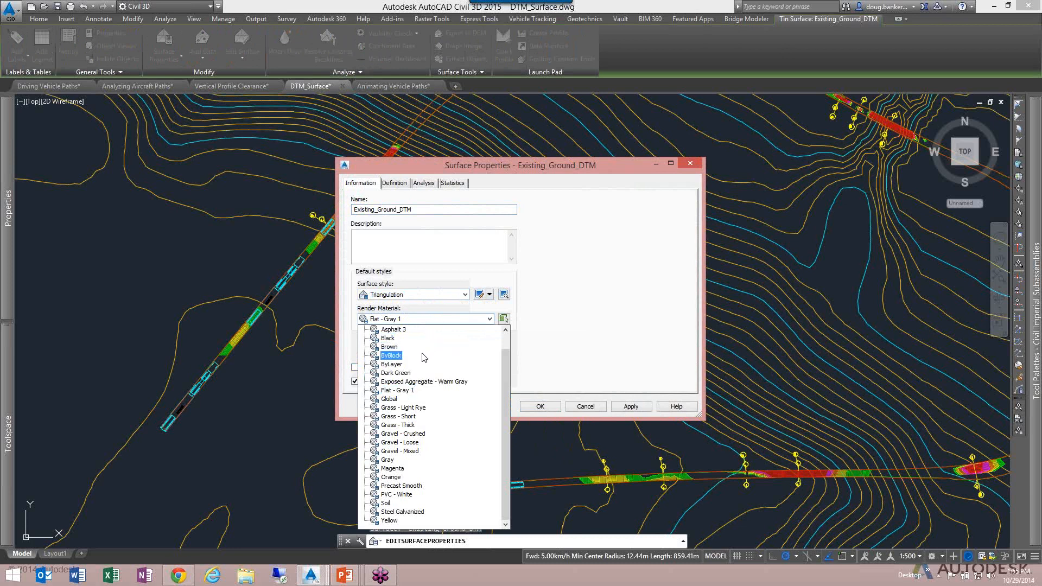
click(408, 409)
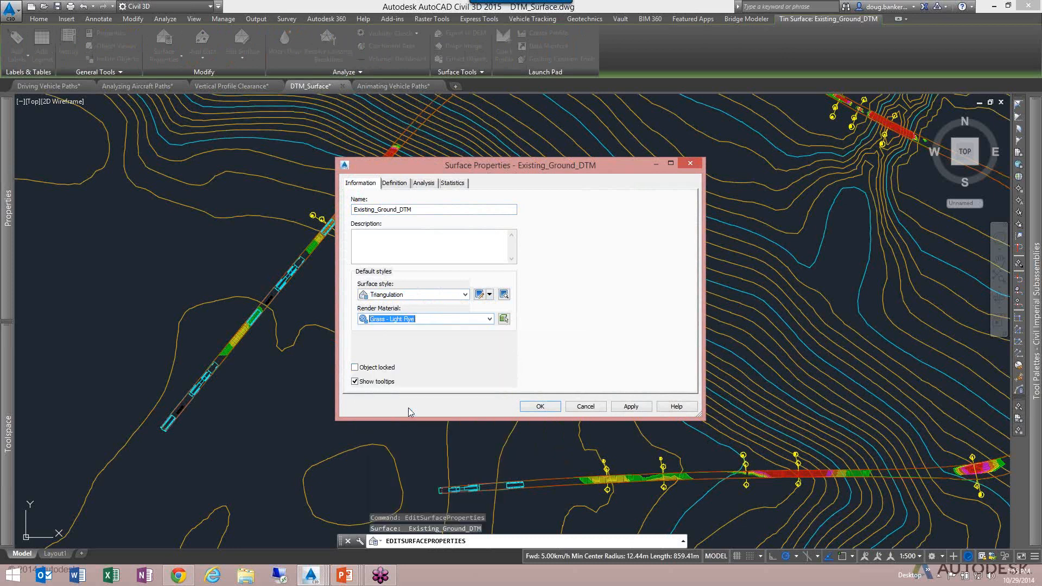
click(536, 407)
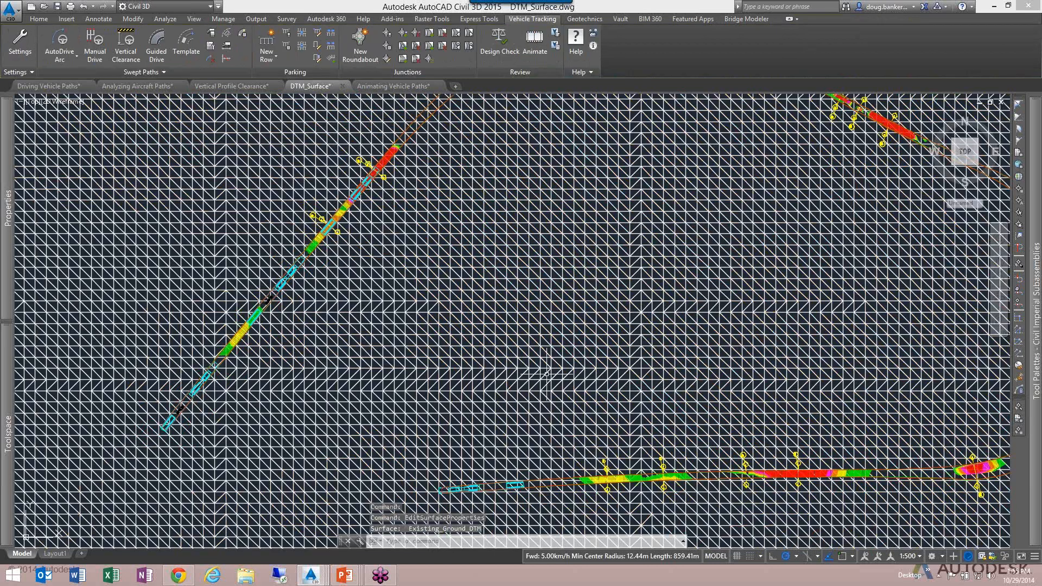
Play the lowboy path's animation in the rendered 3D view and show the advanced animation timeline.
scroll(547, 375, down, 3)
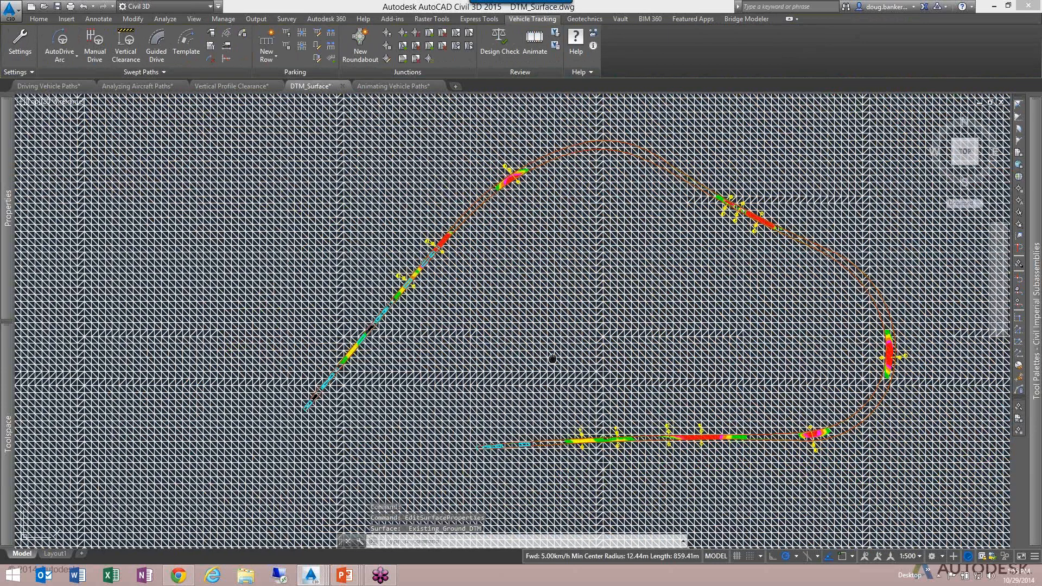
middle_drag(552, 359, 545, 365)
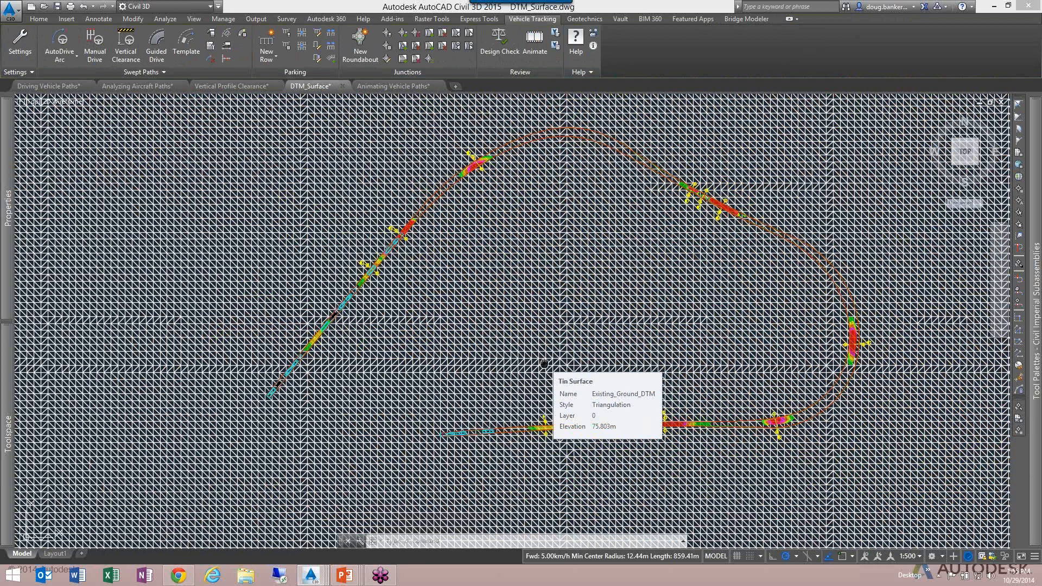
middle_drag(545, 363, 542, 369)
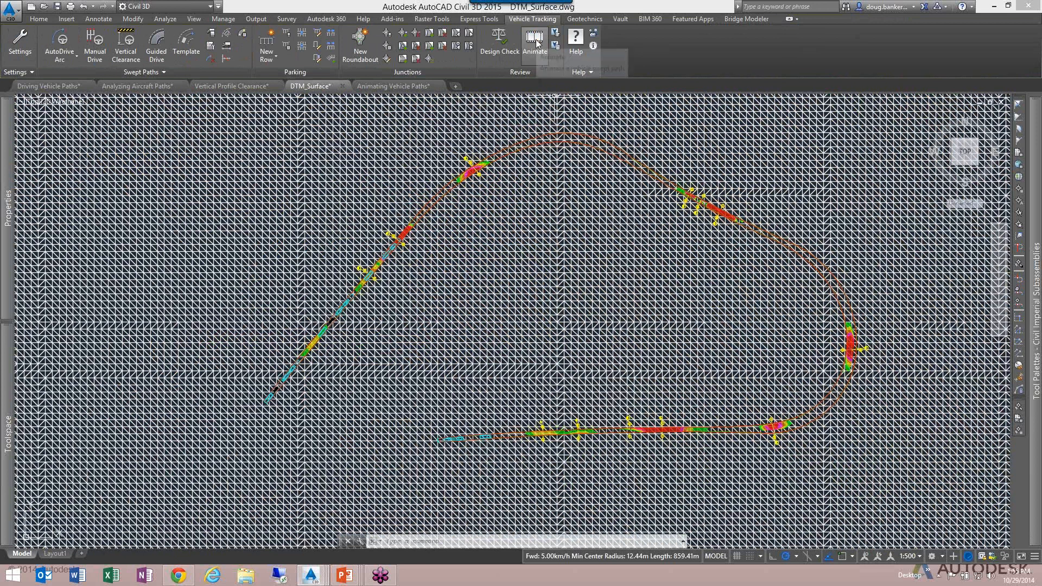
click(535, 48)
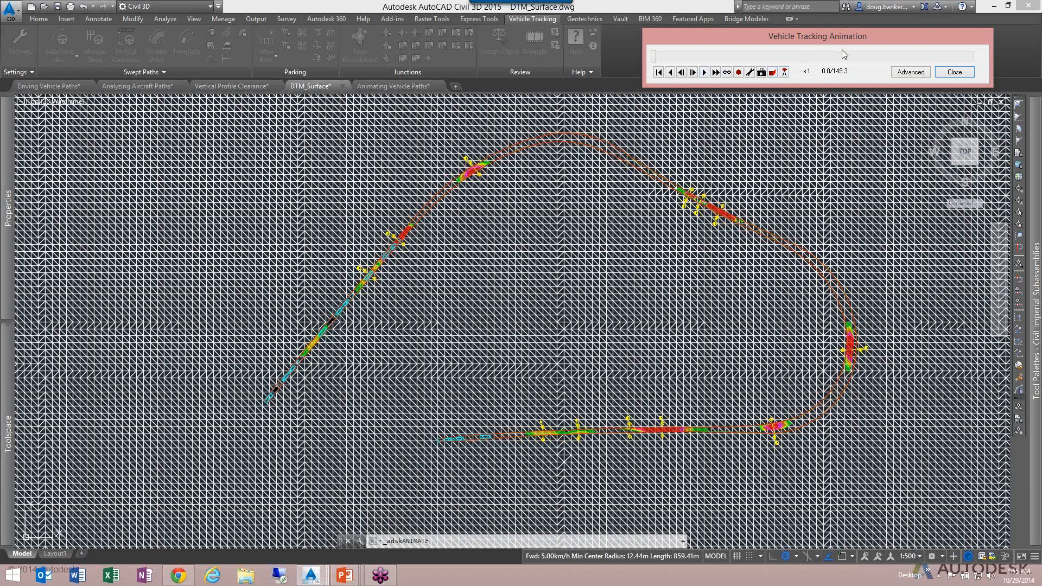
click(774, 73)
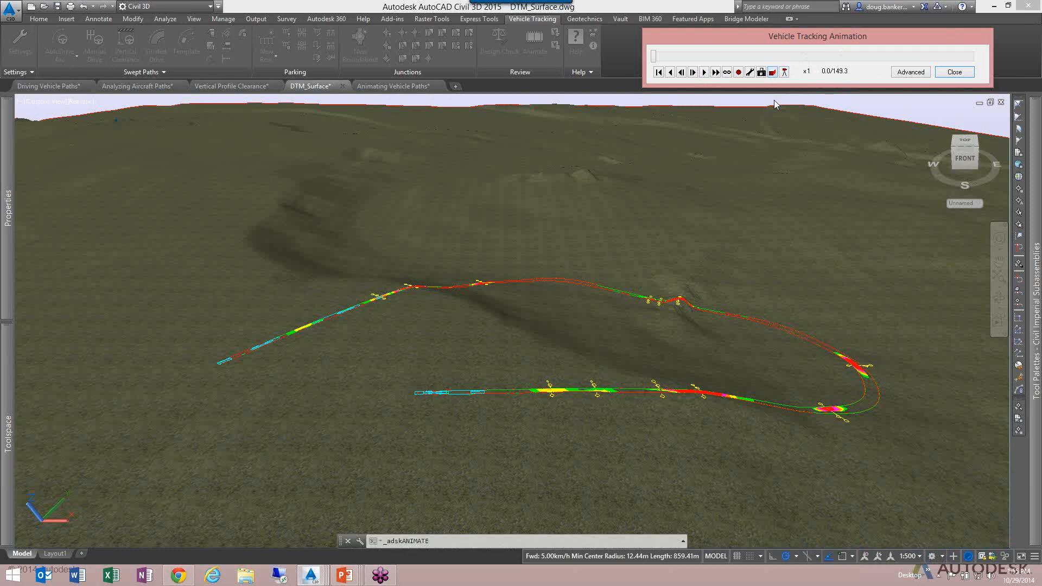
click(704, 73)
click(908, 72)
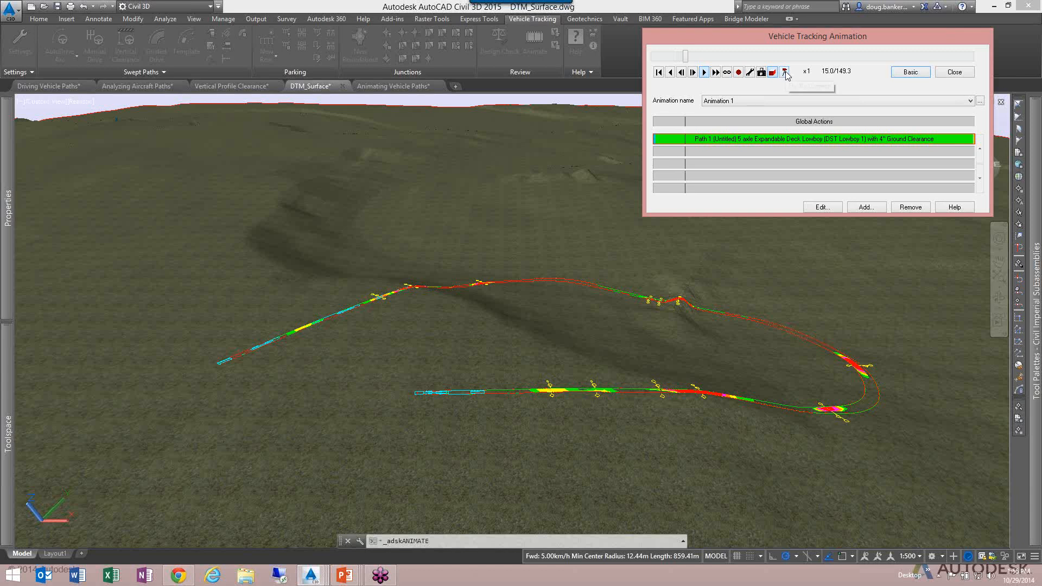
Adjust the tracking camera on the lowboy to Back -118, Side -97, Height 67 and Focal Length 99.
click(785, 73)
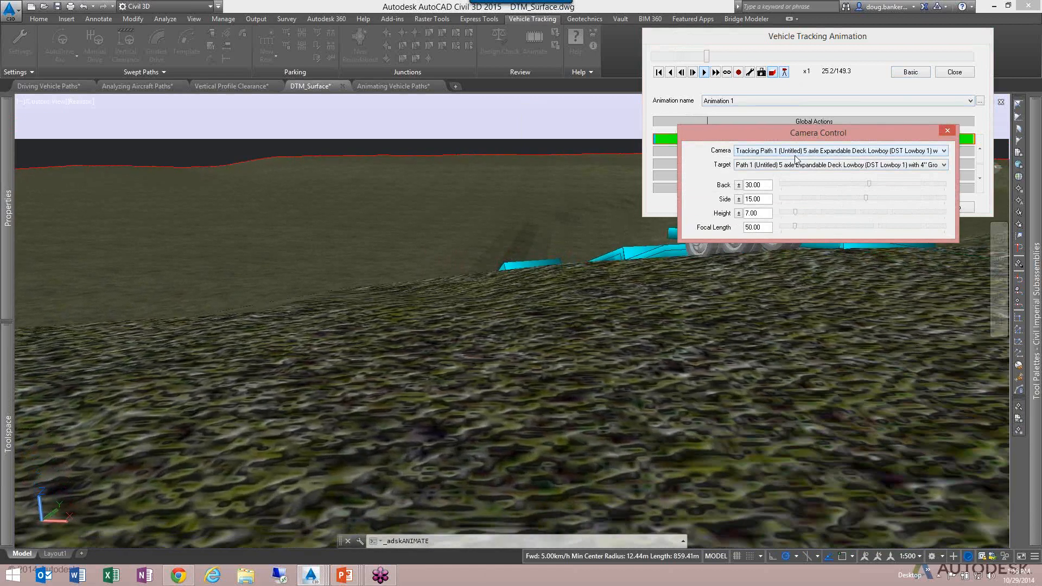
drag(870, 184, 840, 187)
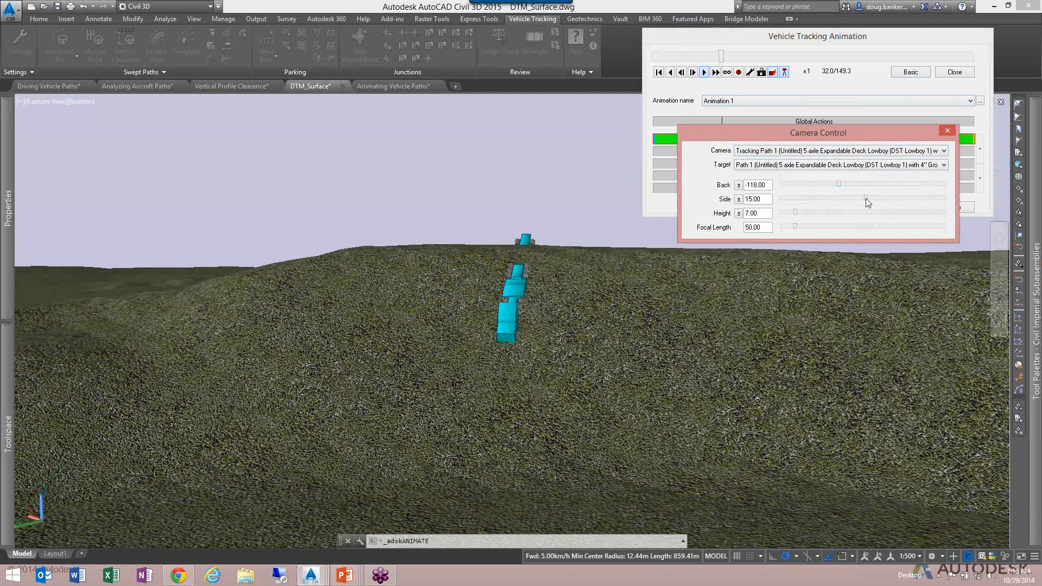
drag(865, 198, 855, 199)
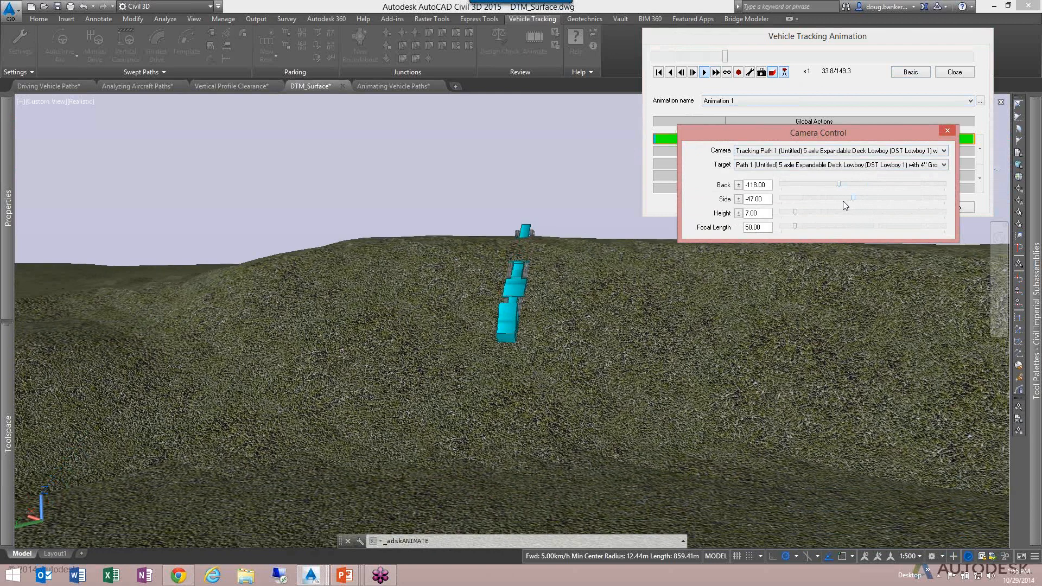
click(844, 200)
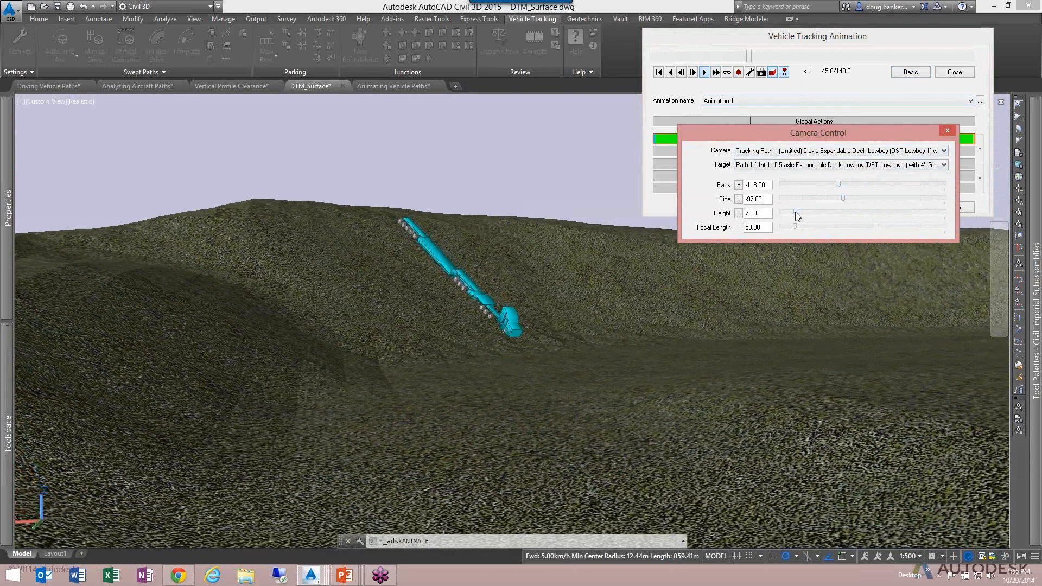
drag(796, 212, 819, 213)
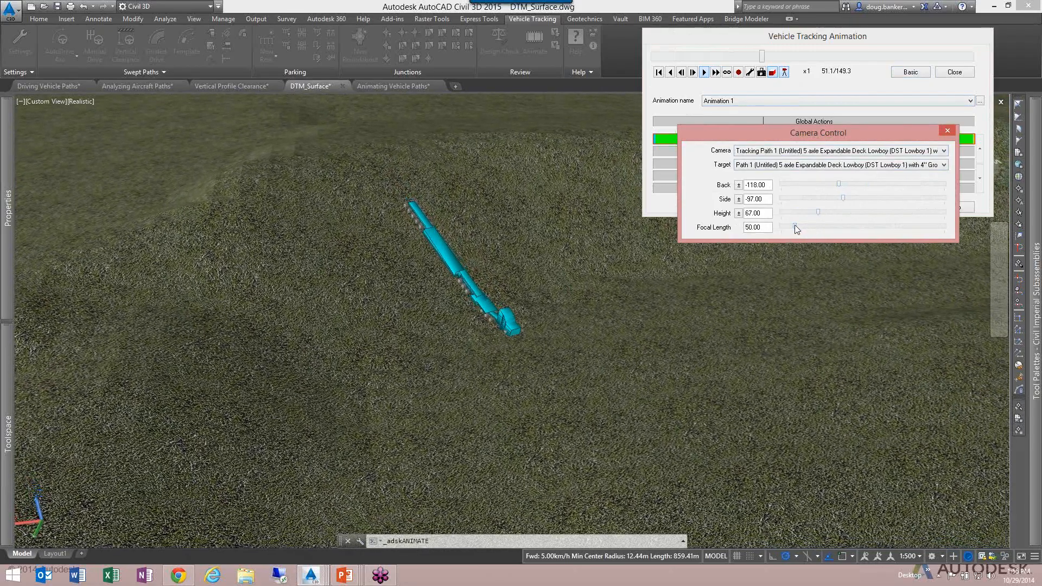
drag(795, 225, 809, 225)
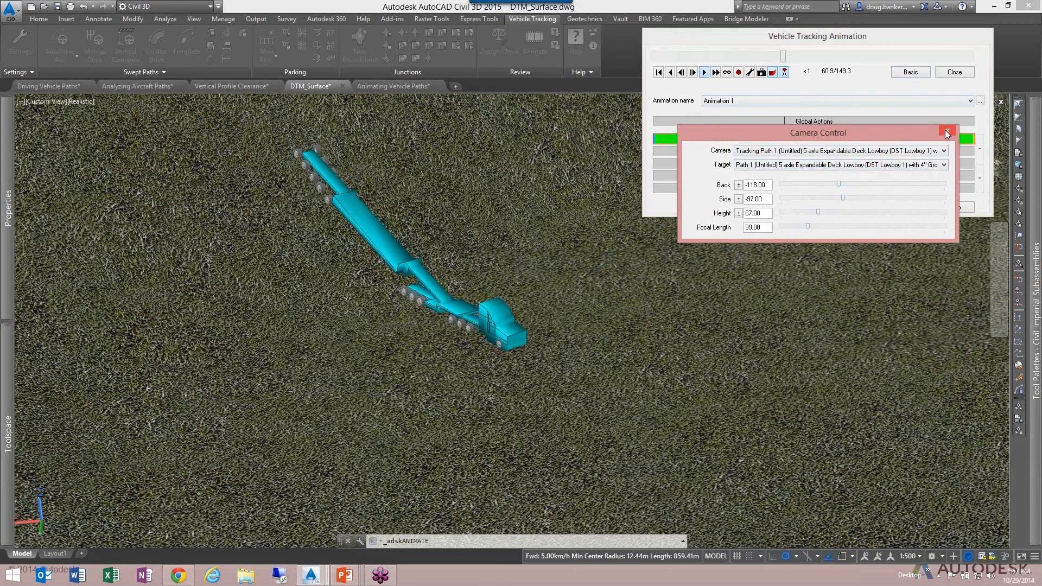
click(947, 133)
Speed up the lowboy animation playback to x8.
click(715, 72)
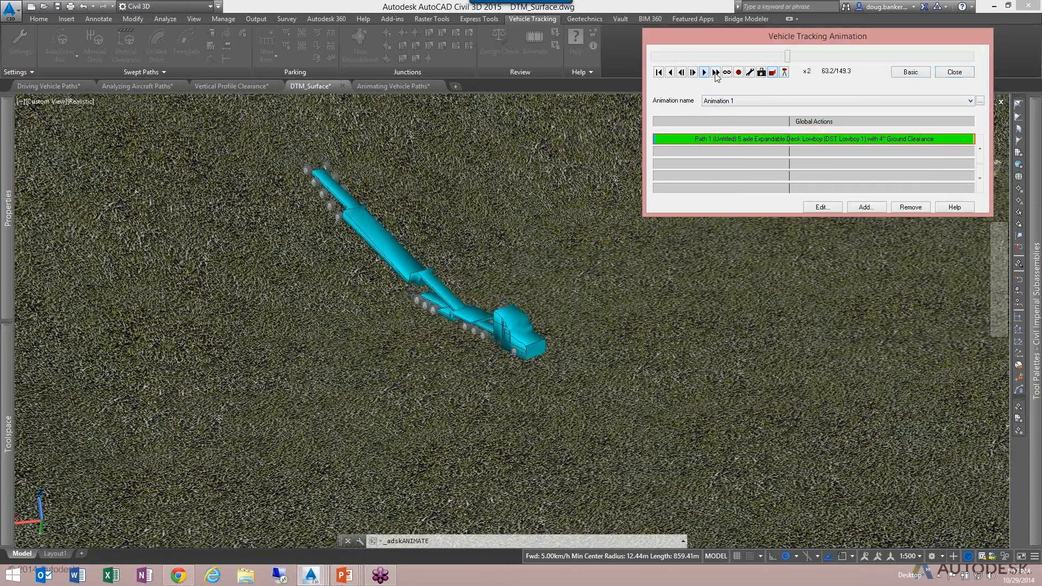
click(715, 72)
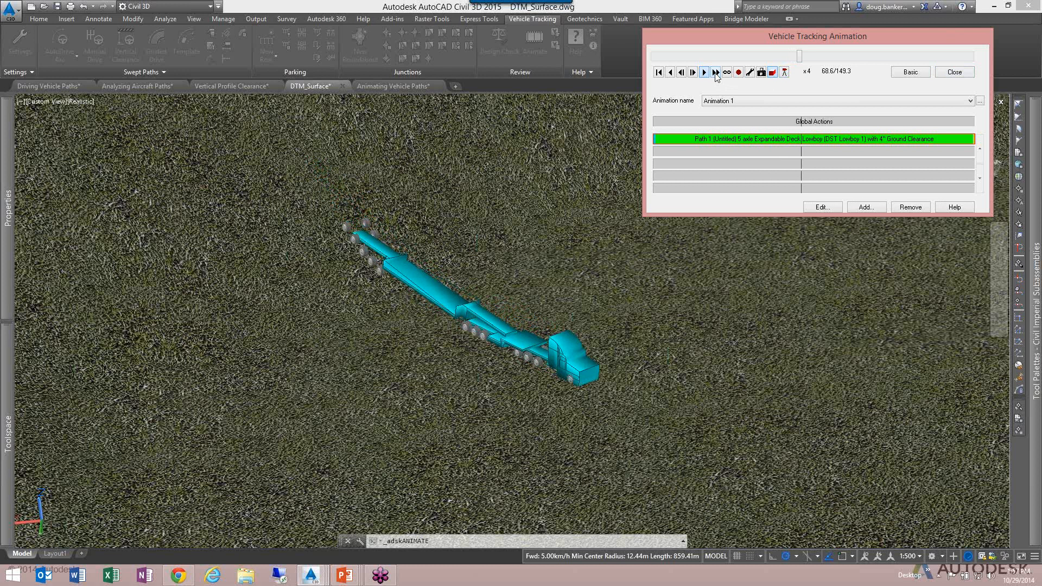
click(715, 72)
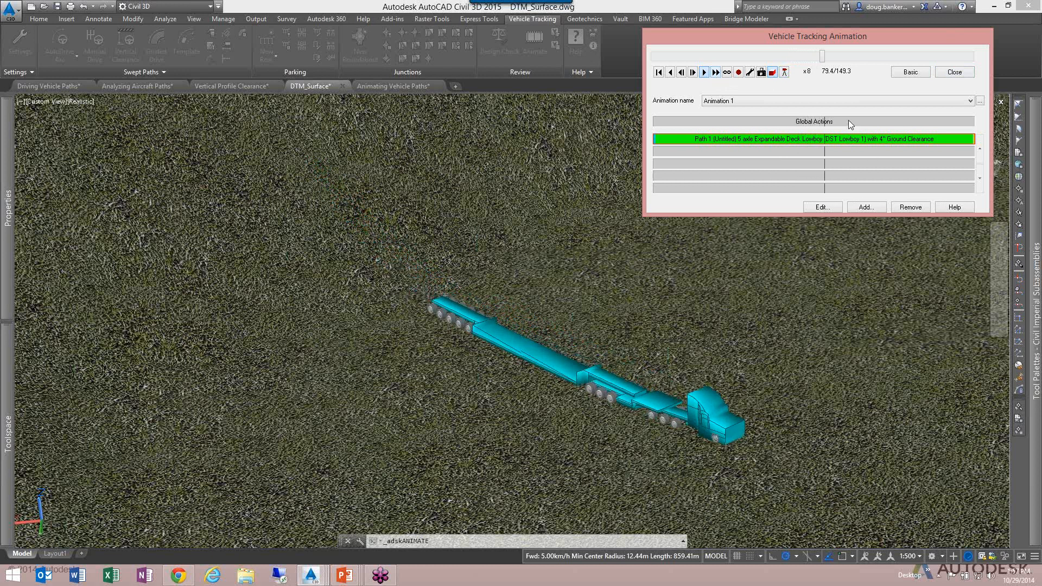
View the lowboy with a tracking camera targeted at Unit 2 Mid.
click(784, 72)
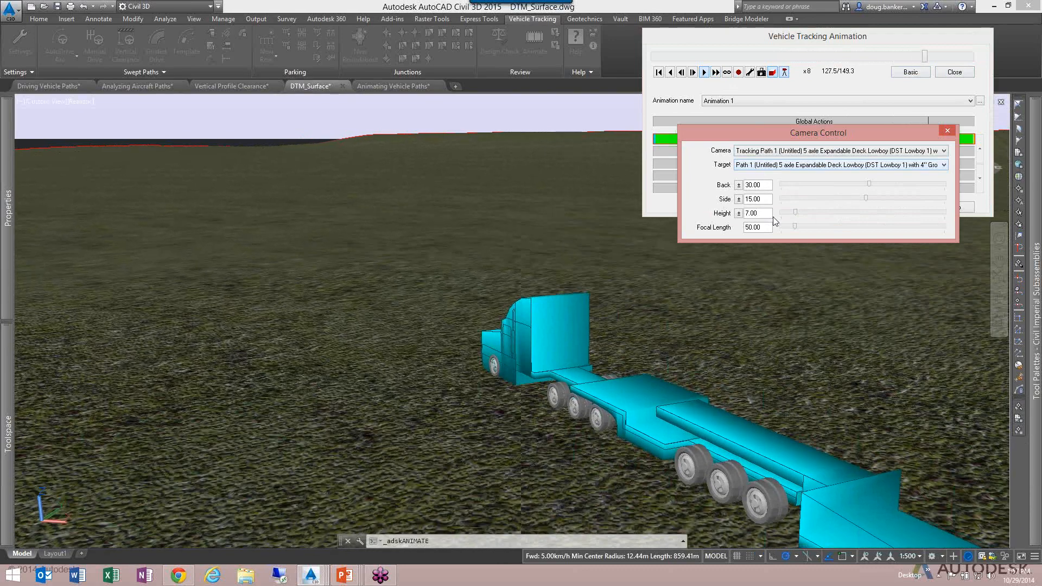
click(774, 164)
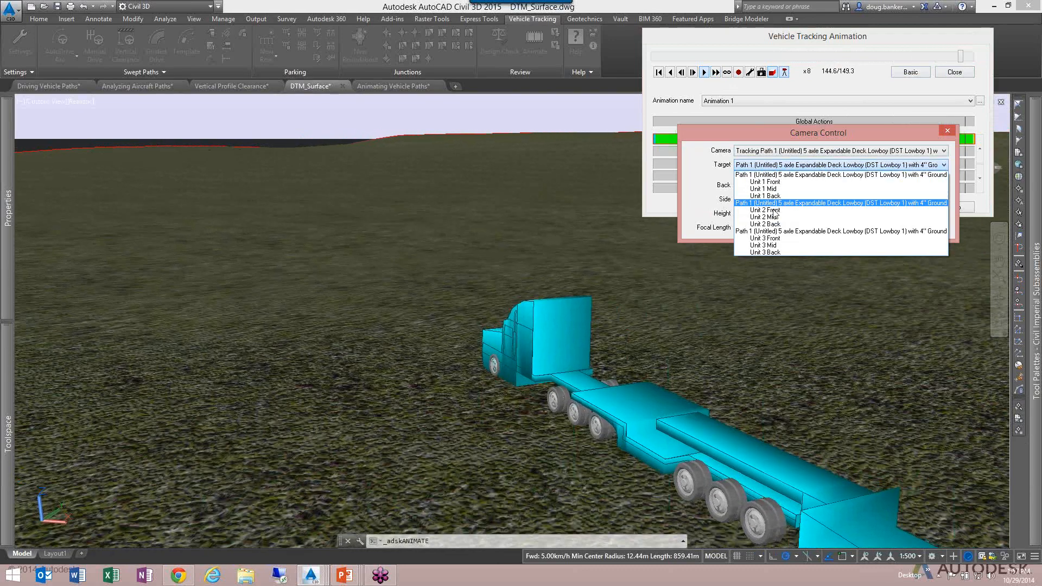
click(772, 217)
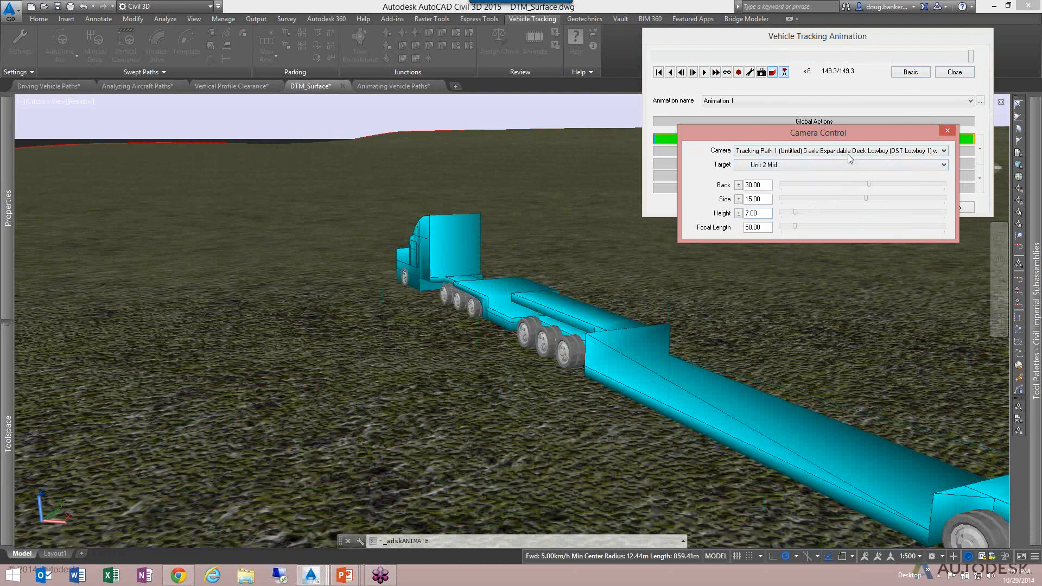
click(947, 132)
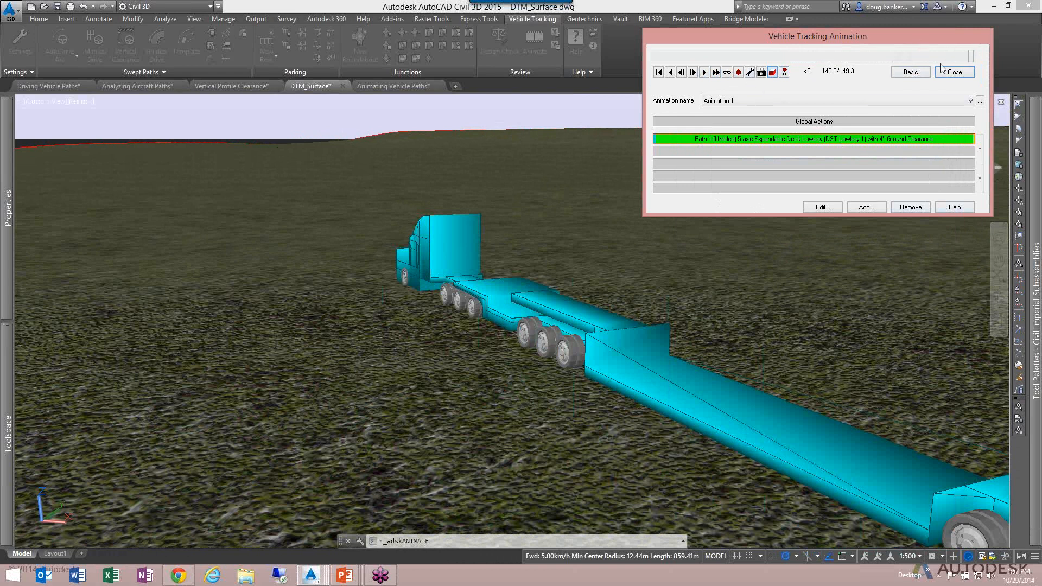
Close the vehicle tracking animation without saving the viewpoint.
click(955, 74)
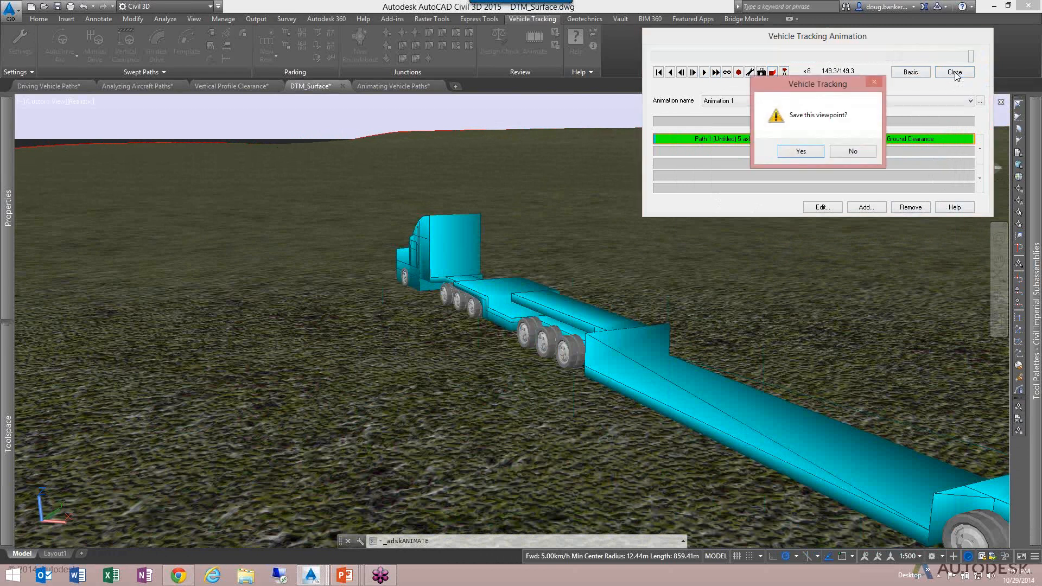
click(854, 152)
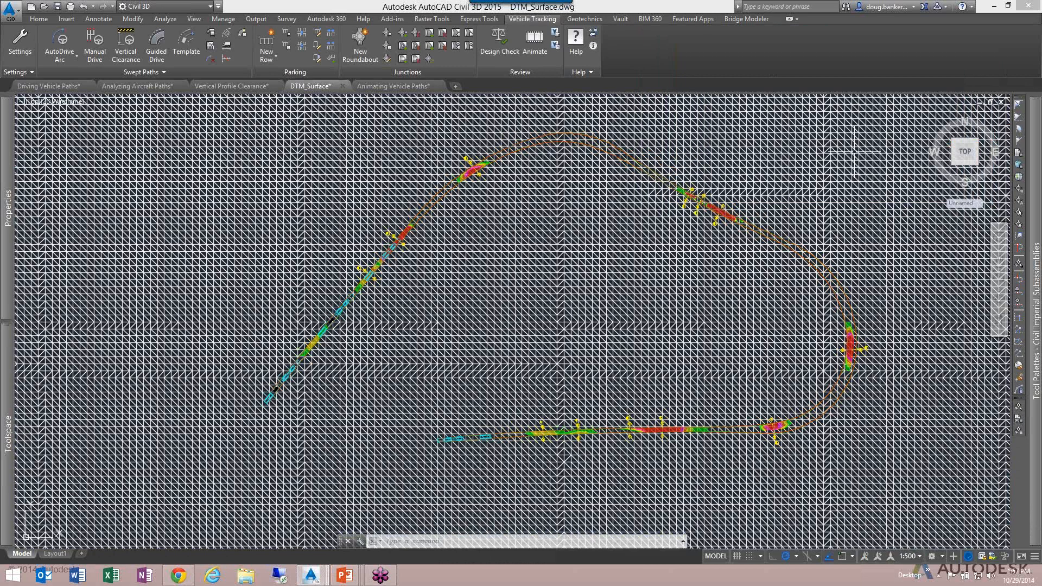
mouse_move(854, 152)
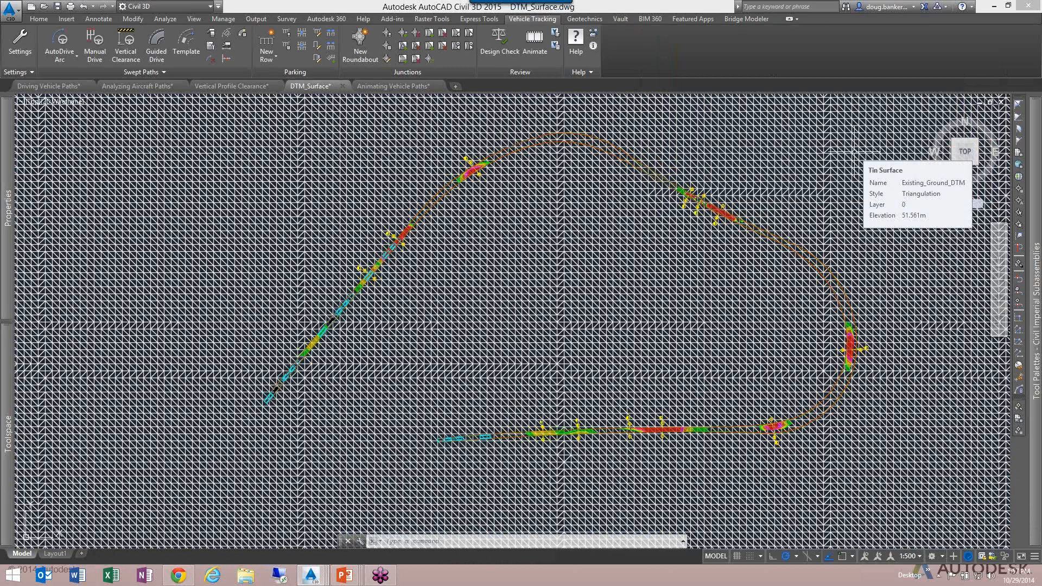
Switch to the PowerPoint slide show and advance to the Animation and Visualisation slide.
key(alt+Tab)
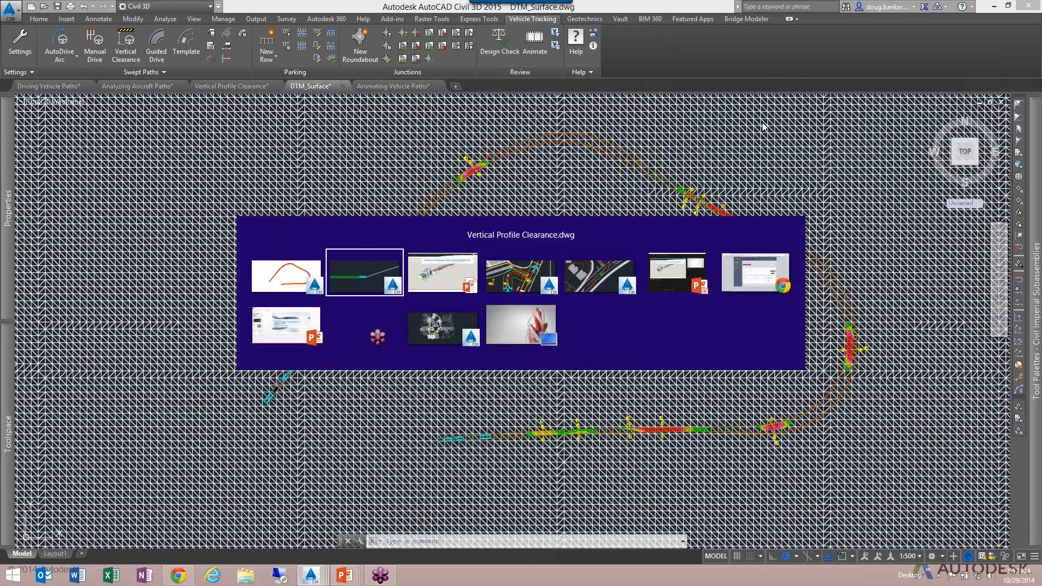
key(alt+Tab)
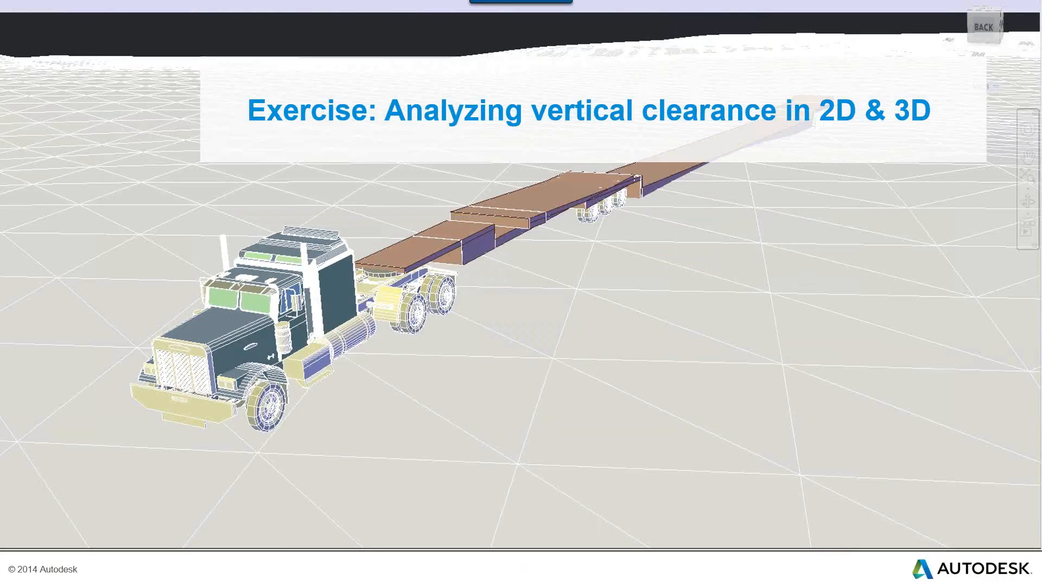
key(Right)
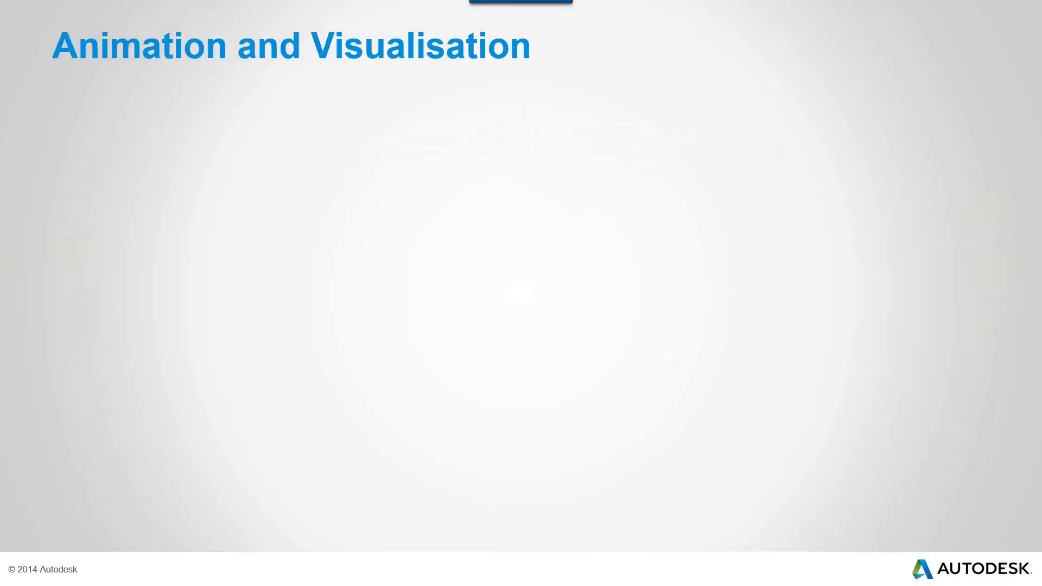
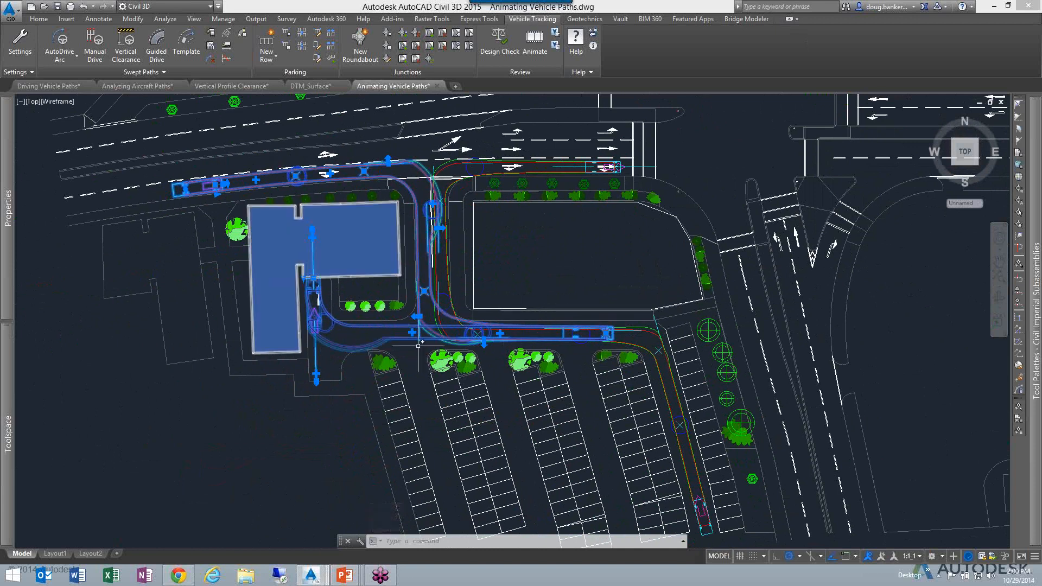
Clear the selection of the vehicle paths and building in the Animating Vehicle Paths drawing.
key(Escape)
key(Escape)
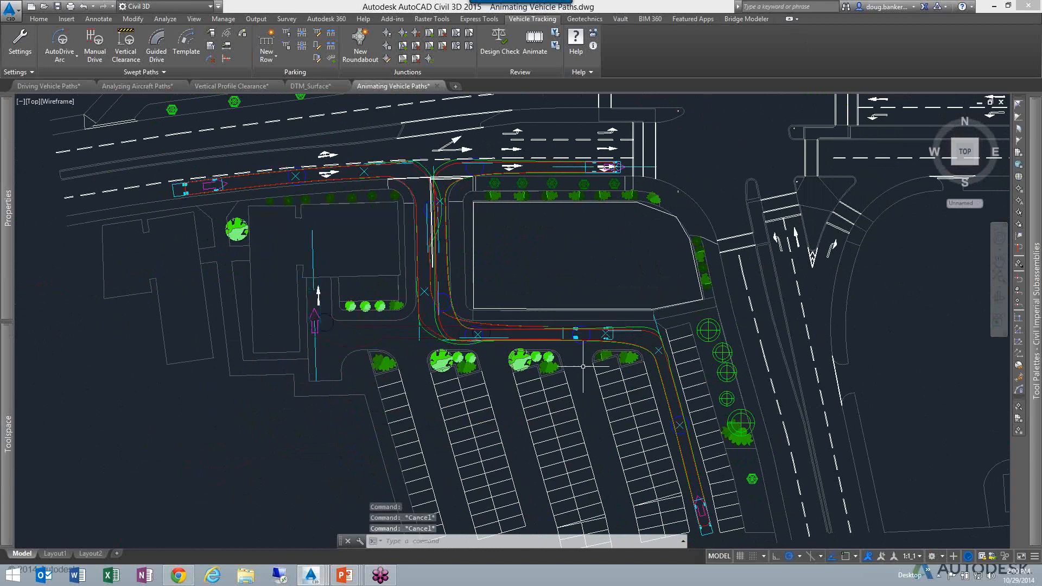
Highlight the eastern vehicle path running from the parking rows to the street, and clear its selection.
click(659, 376)
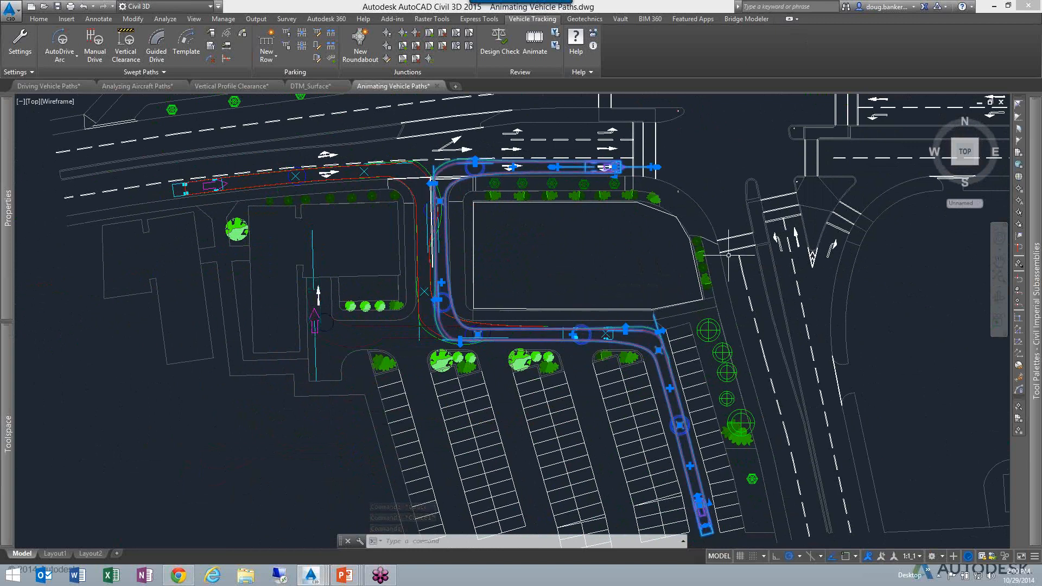
key(Escape)
key(Escape)
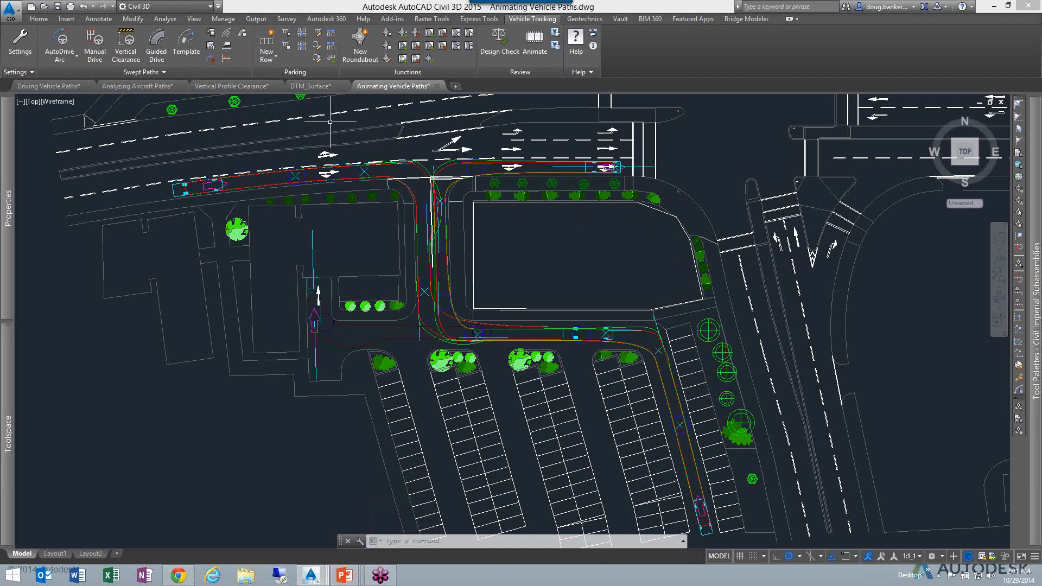
Preview vehicle outlines along the western vehicle path with Place/Remove Outline, including chassis outlines and visibility sightlines, and exit the command.
click(226, 39)
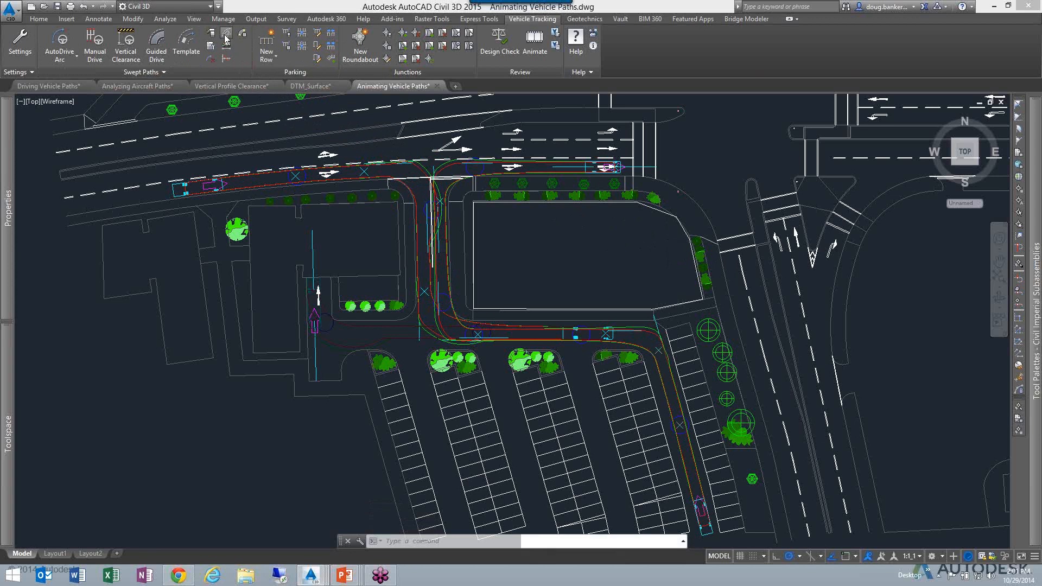
click(386, 177)
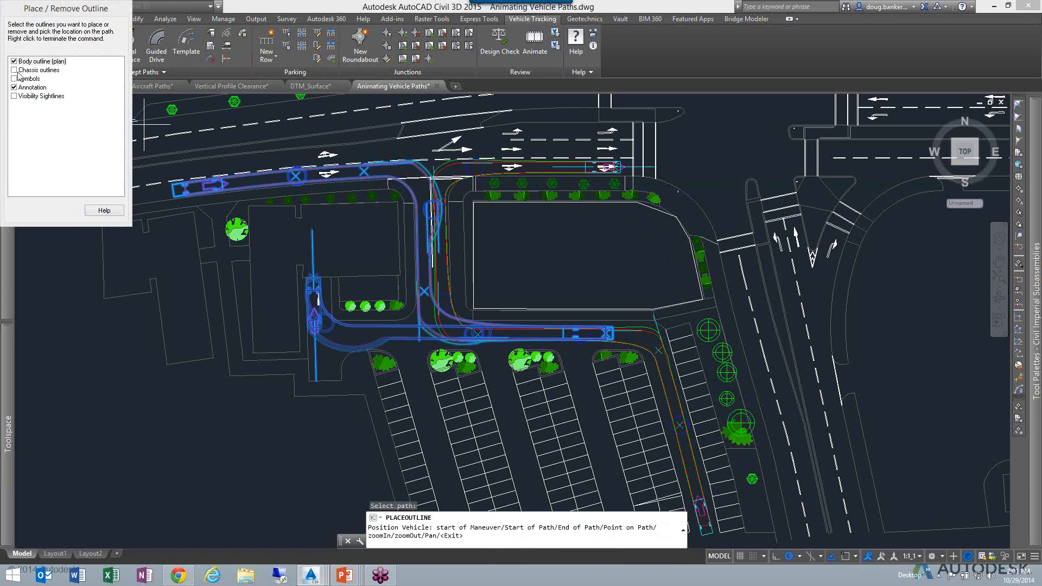
click(14, 71)
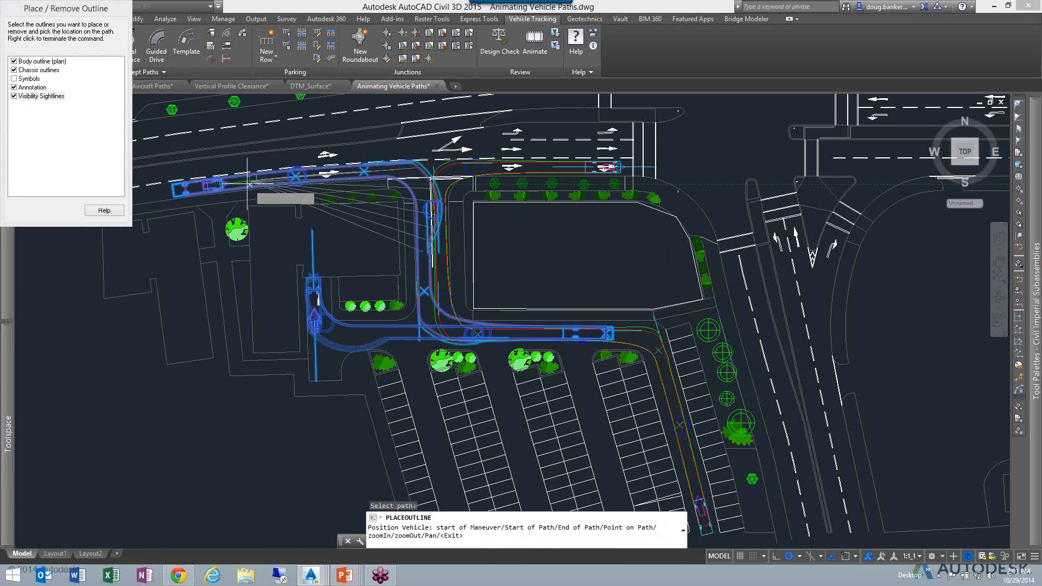
scroll(275, 184, up, 2)
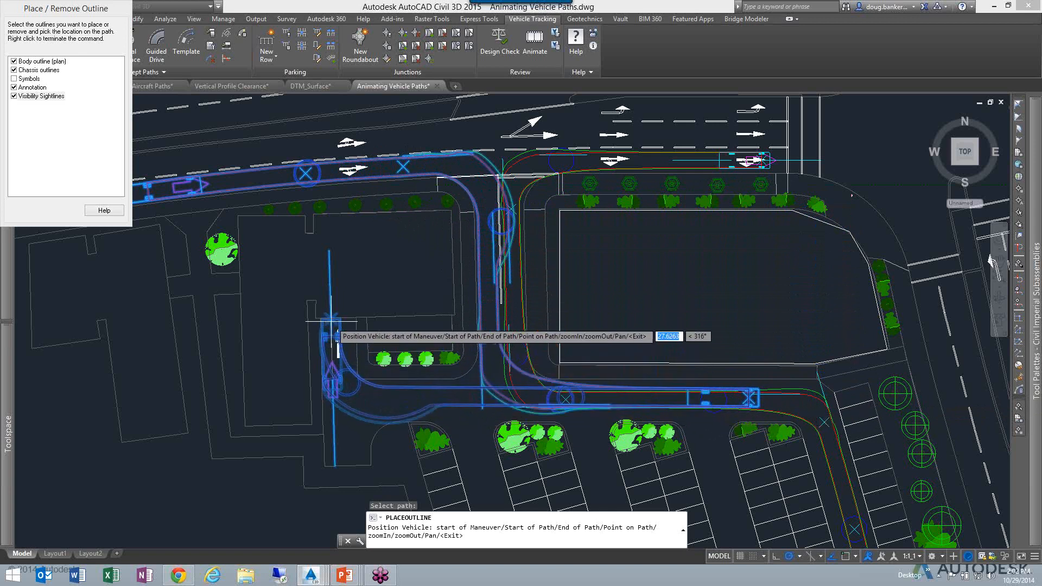
key(Escape)
key(Escape)
key(Escape)
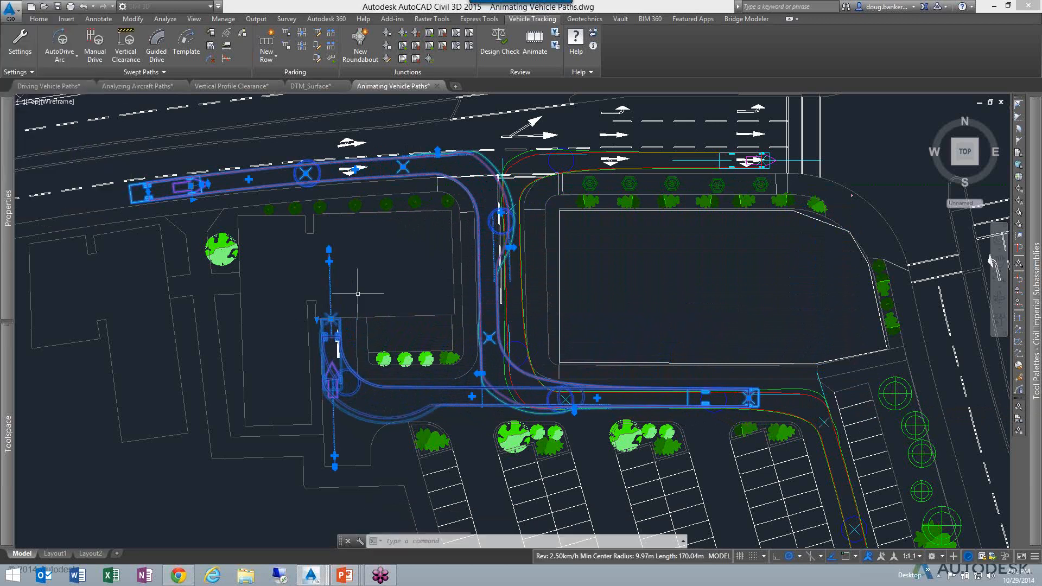
Preview body and chassis outlines with visibility sightlines along the eastern vehicle path near the street, and exit Place/Remove Outline.
click(803, 390)
middle_drag(695, 346, 600, 288)
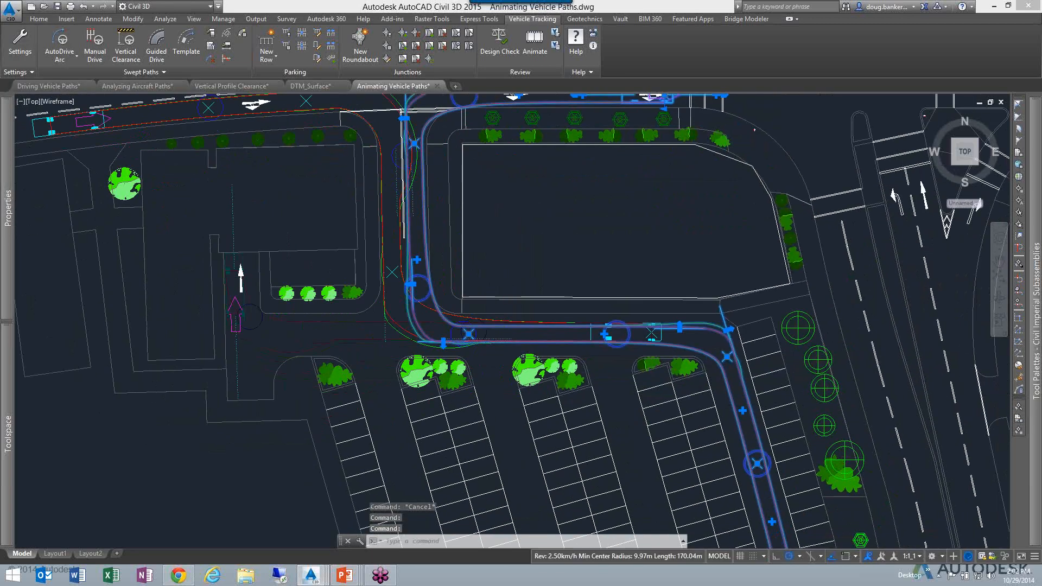
scroll(599, 294, down, 2)
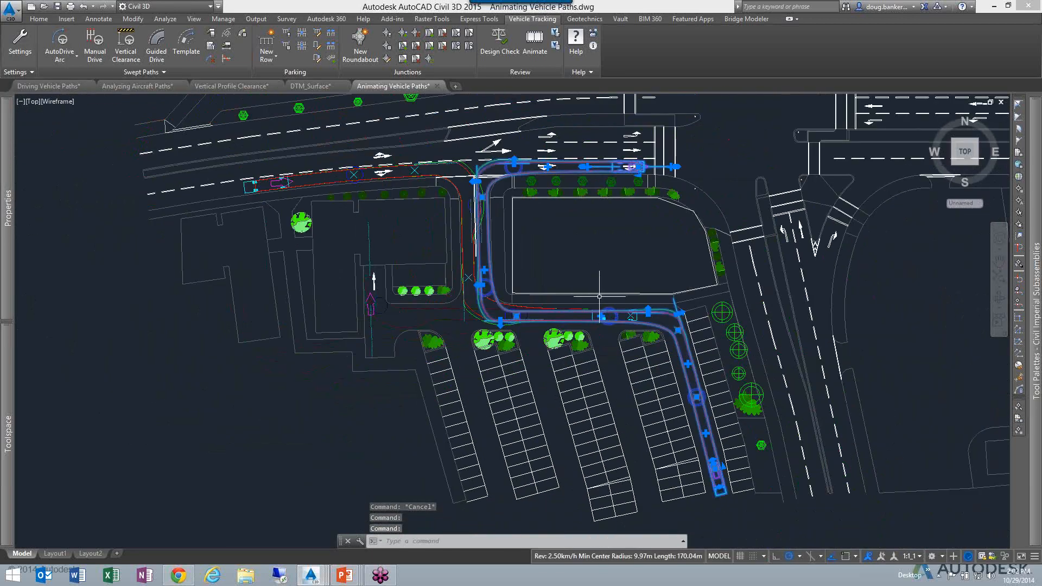
click(226, 35)
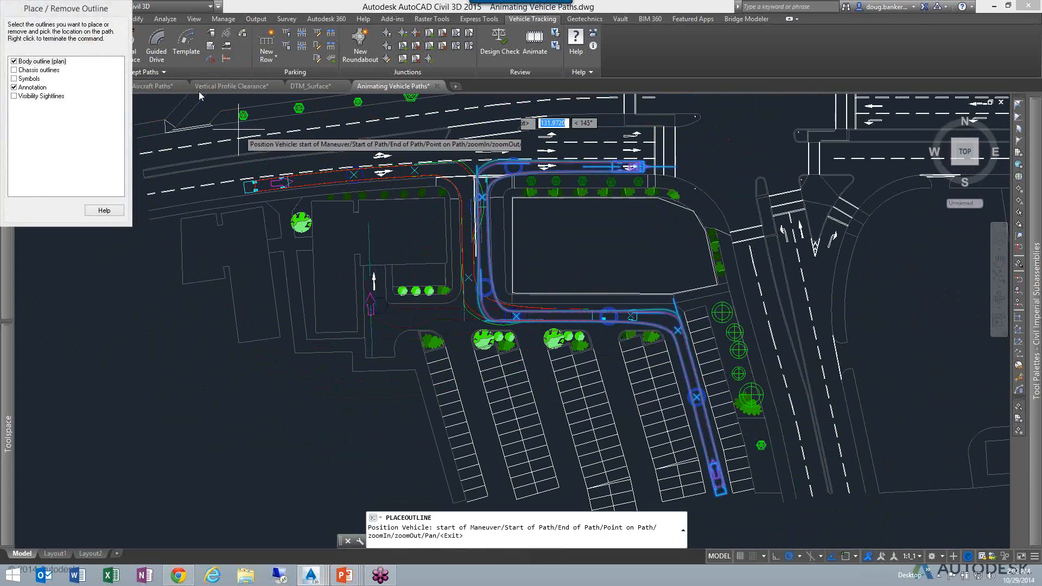
click(14, 71)
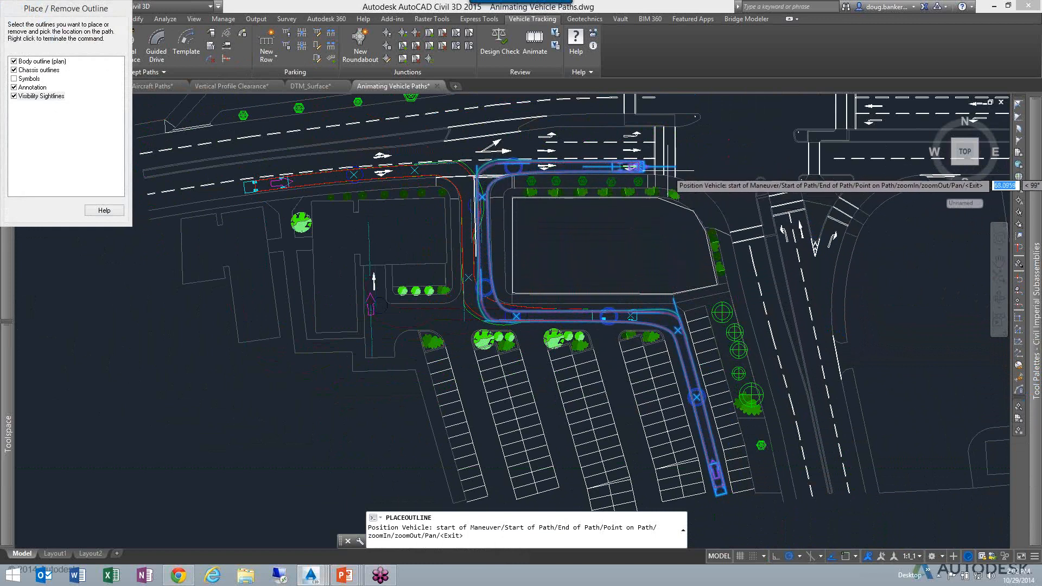
scroll(660, 163, up, 3)
scroll(616, 174, up, 2)
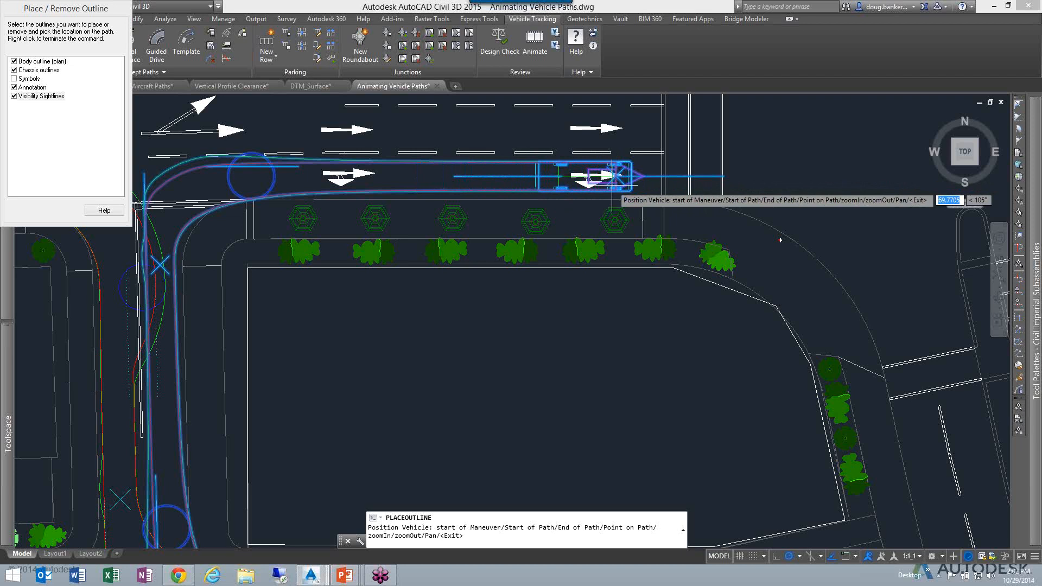
key(Escape)
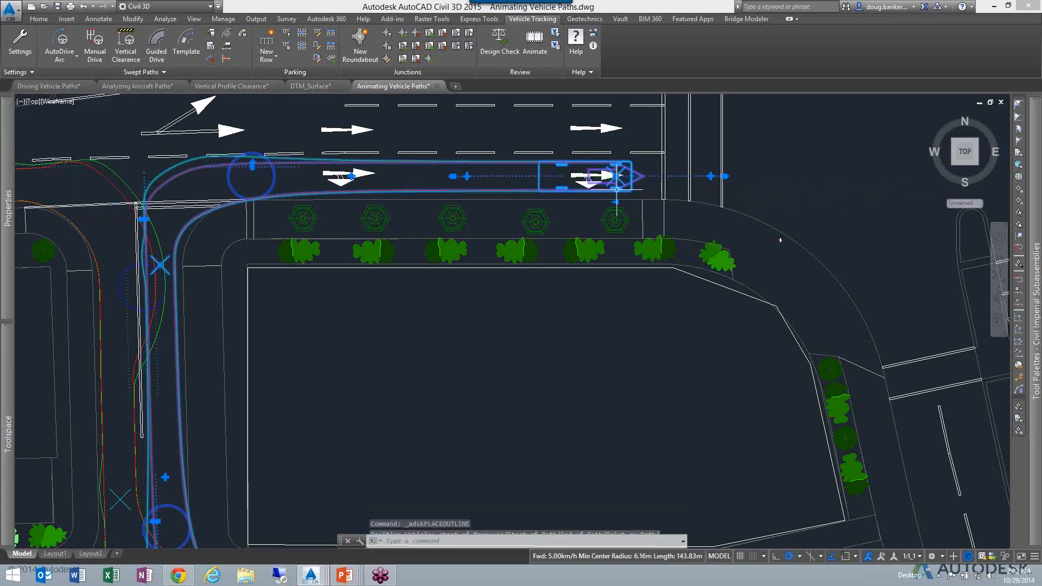
Play Animation 1 of both vehicle paths in plan view, raising the playback speed to x8, and close the animation.
scroll(556, 349, down, 6)
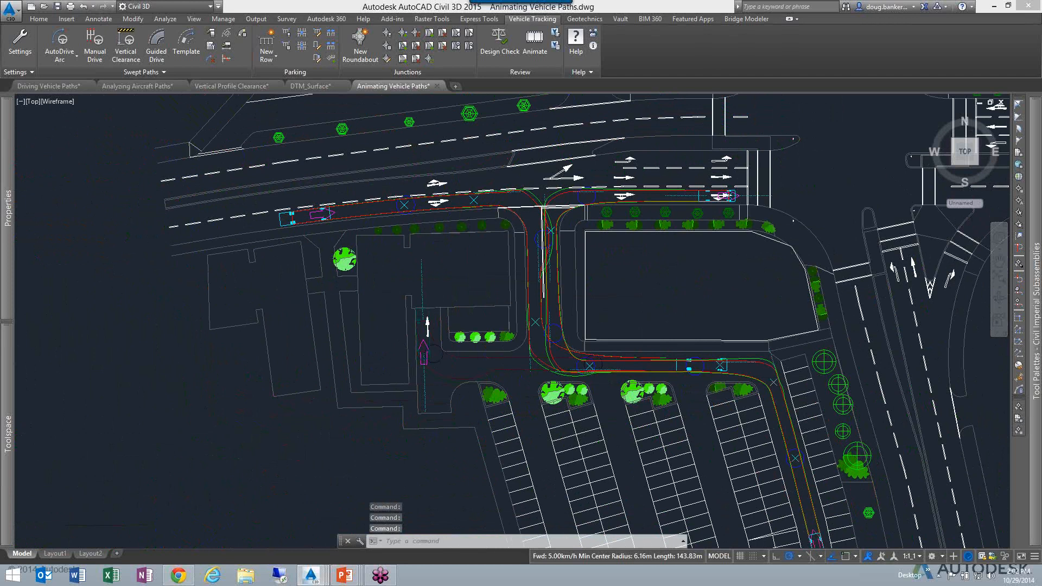
scroll(646, 317, down, 4)
scroll(636, 291, up, 2)
mouse_move(636, 291)
middle_down()
mouse_move(610, 235)
mouse_move(613, 247)
middle_up()
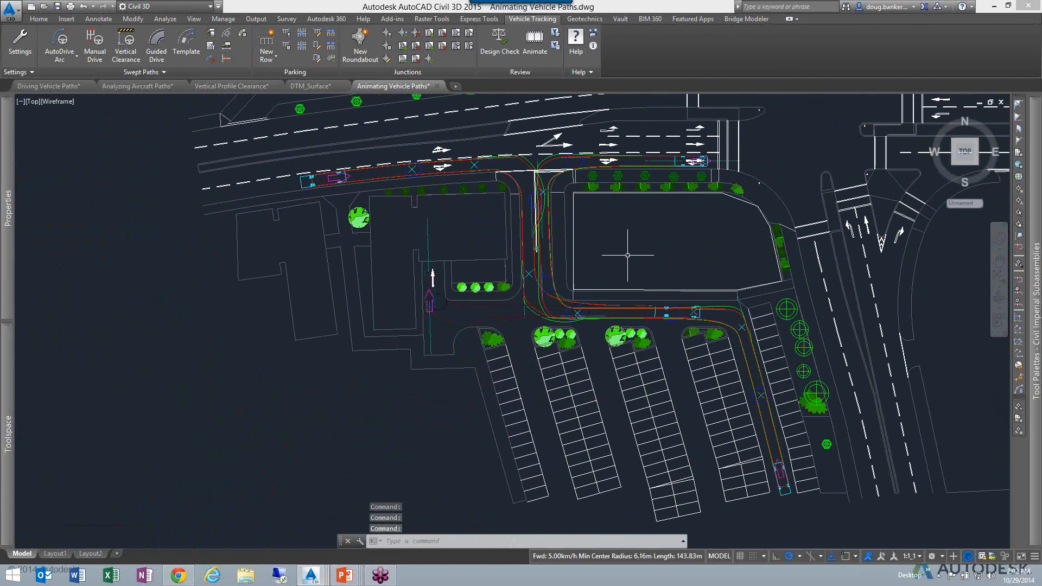
click(537, 45)
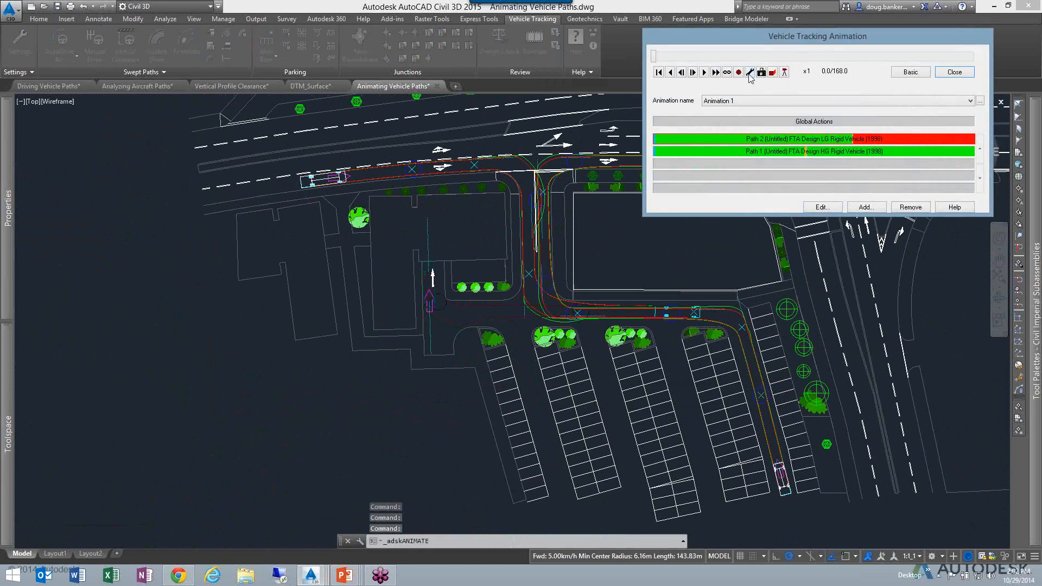
click(705, 73)
drag(744, 41, 168, 346)
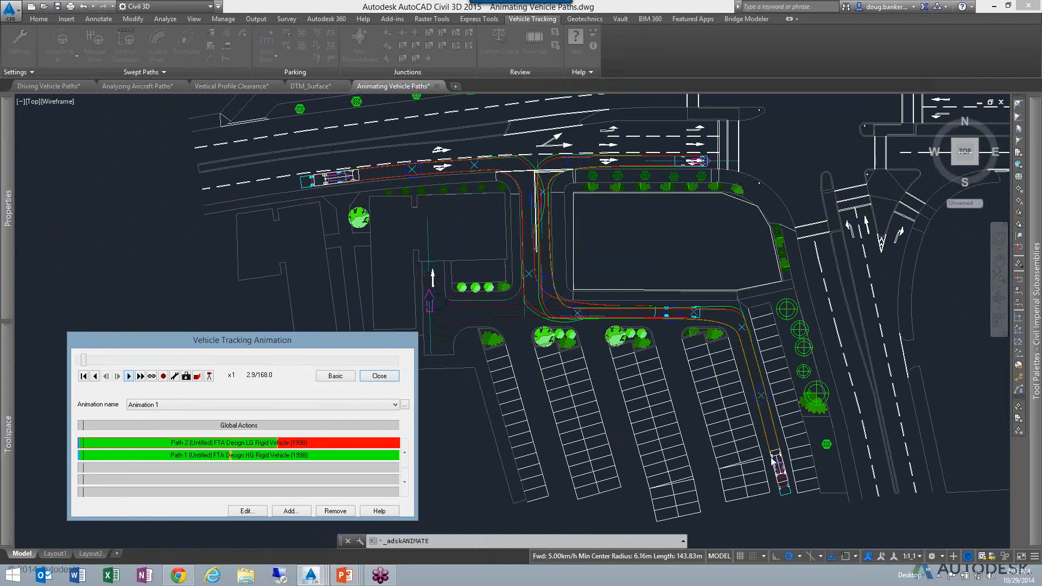
click(142, 380)
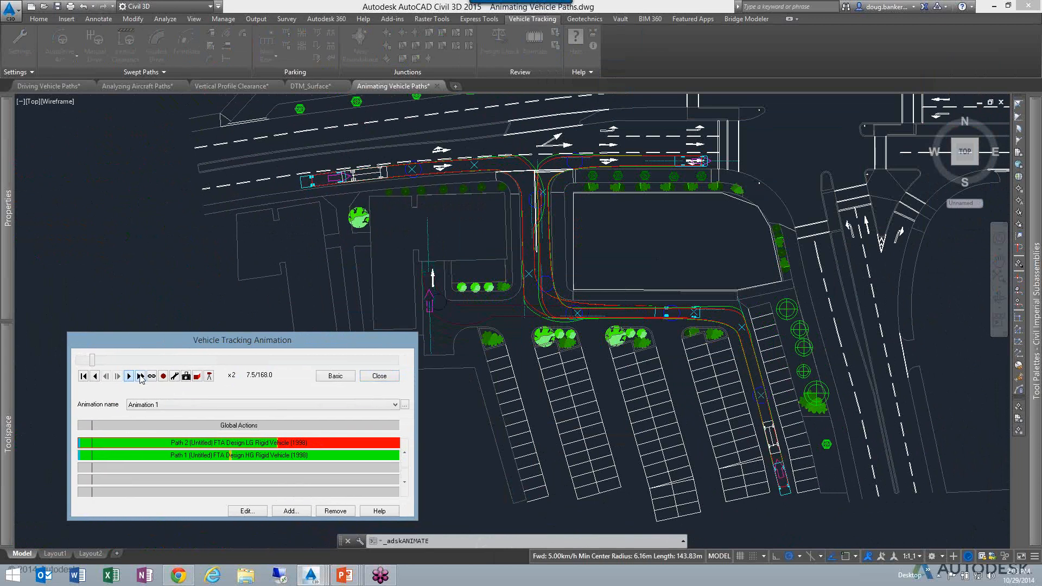
click(142, 379)
click(141, 379)
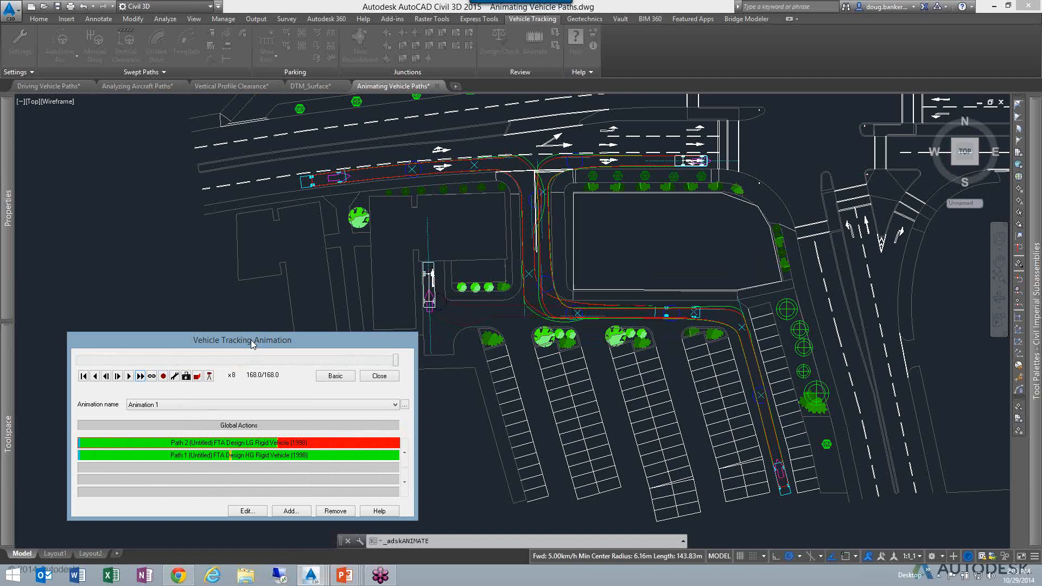
drag(240, 341, 548, 252)
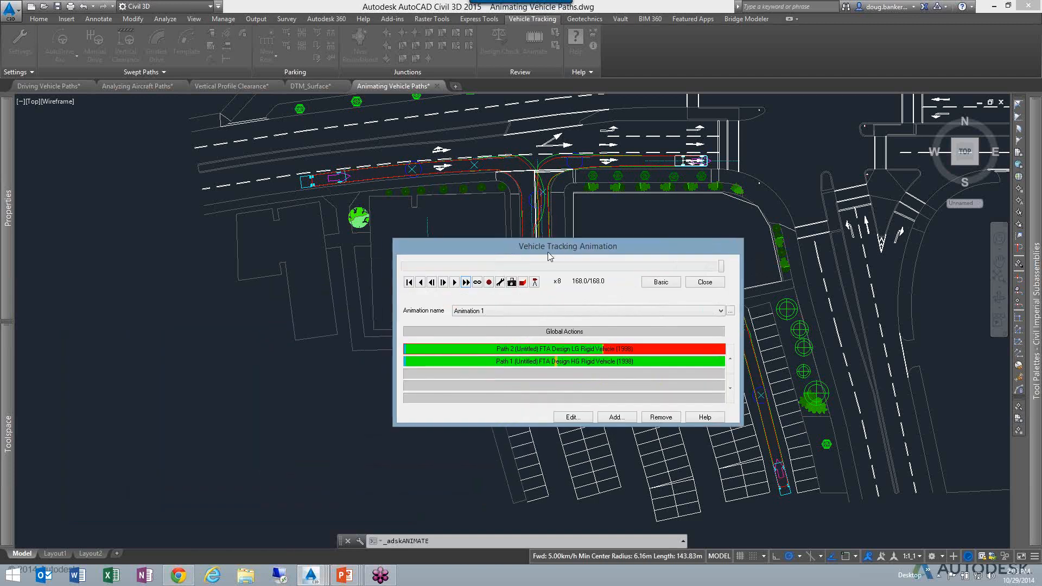
click(704, 281)
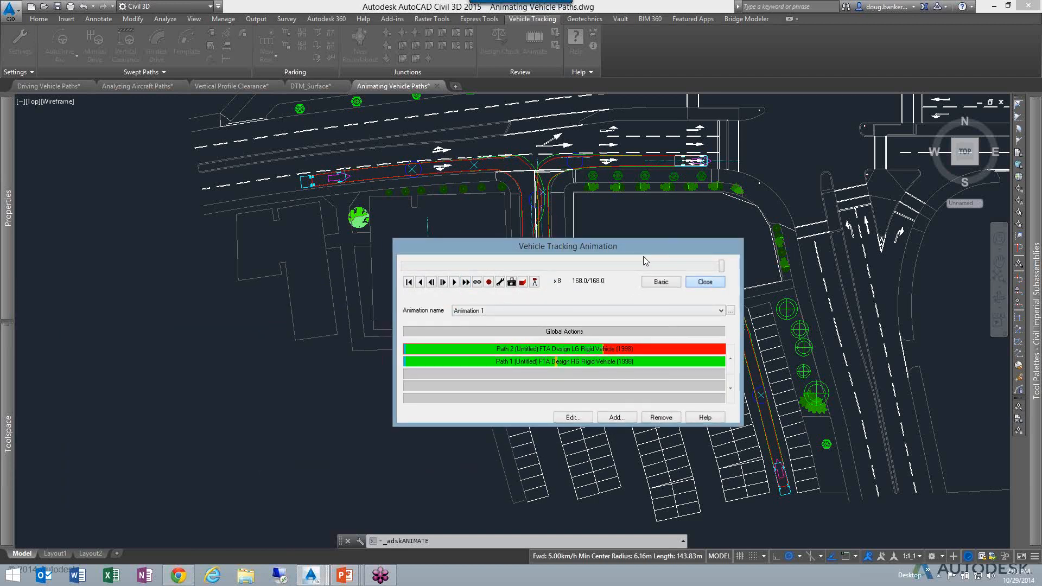
Start a new animation from both selected vehicle paths and switch its display to 3D.
mouse_move(645, 229)
middle_down()
mouse_move(554, 253)
mouse_move(484, 230)
mouse_move(485, 253)
middle_up()
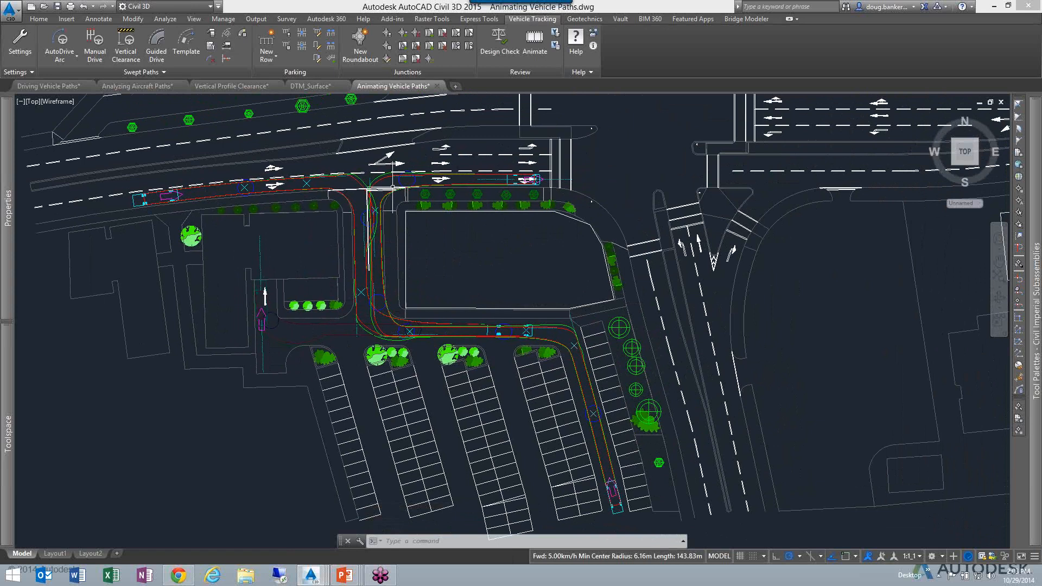
click(368, 187)
click(382, 178)
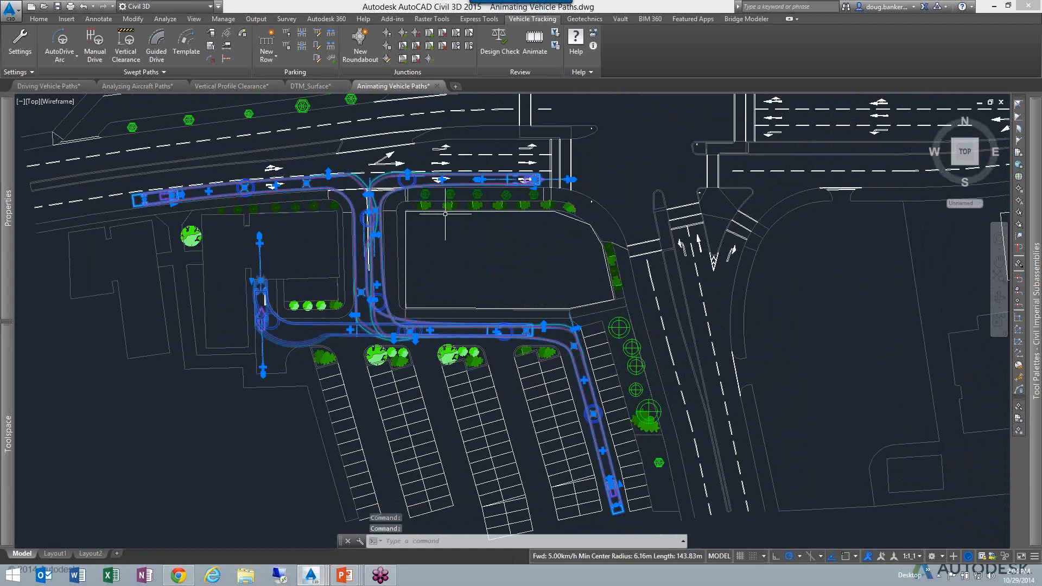
click(535, 50)
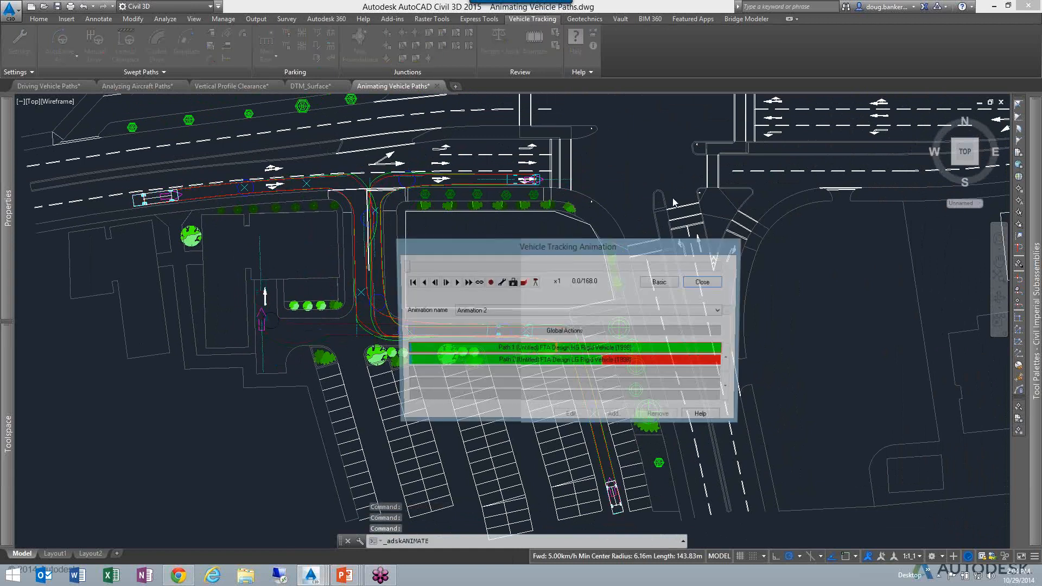
drag(569, 240, 834, 52)
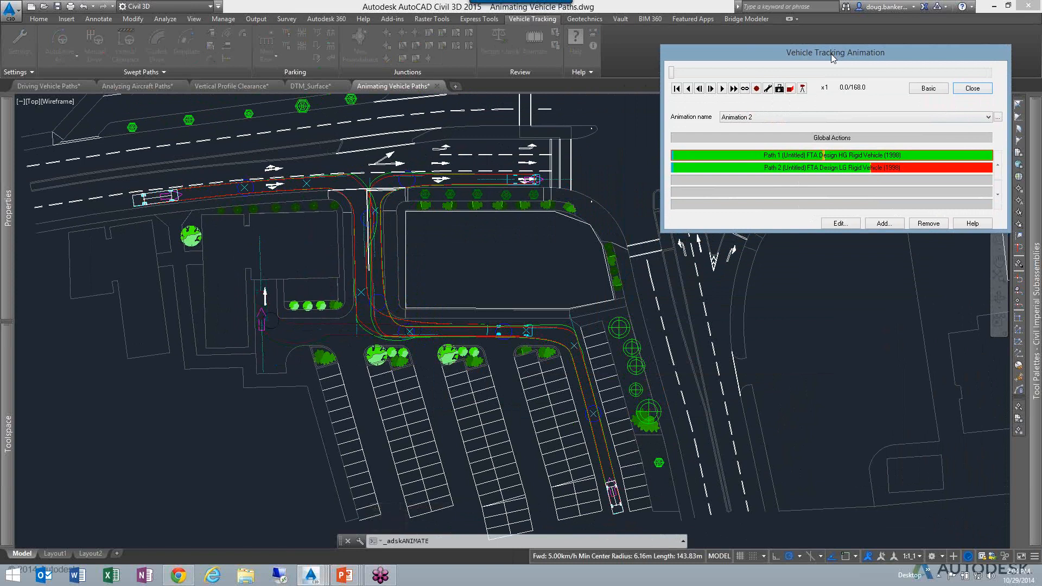
click(791, 89)
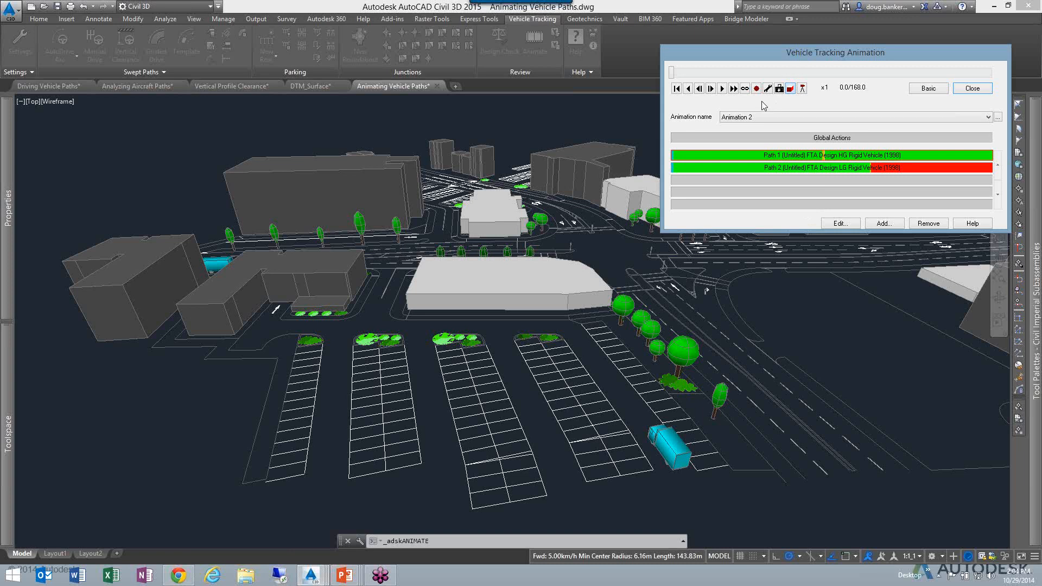
Switch to Animation 1 and advance its timeline to about 48.9, where the two vehicles approach each other.
click(760, 116)
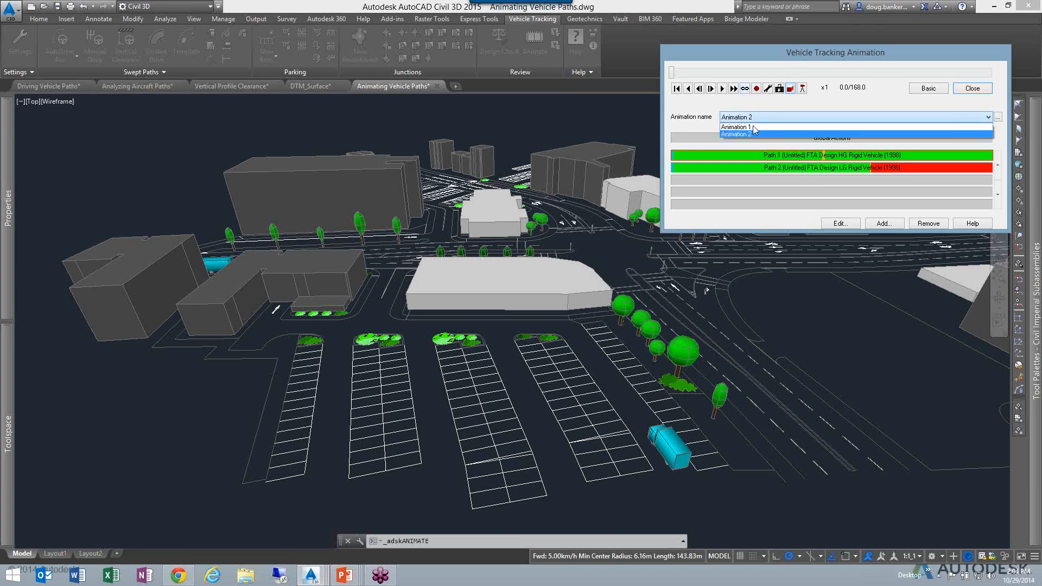
click(753, 127)
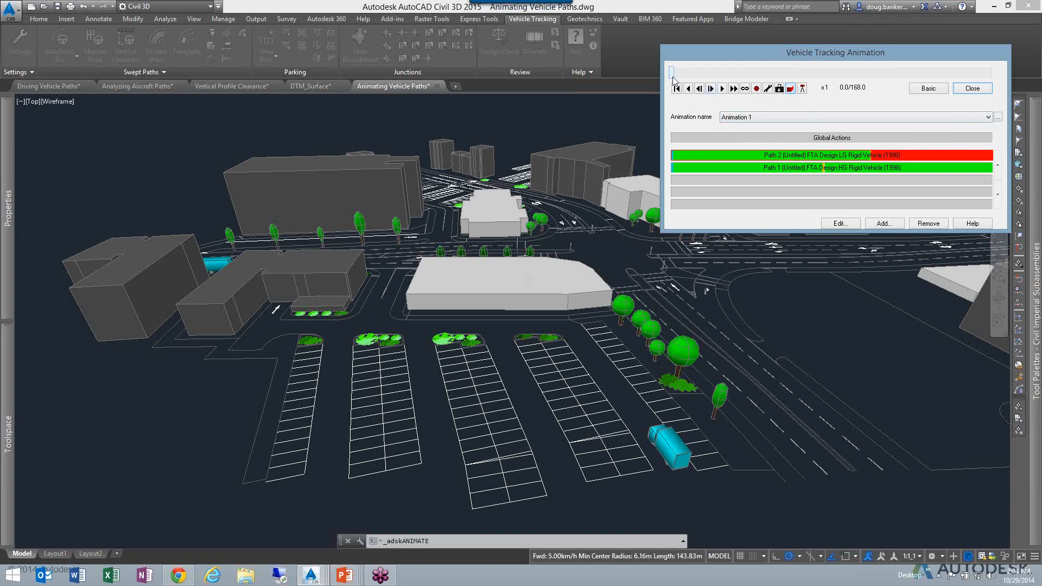
drag(672, 74, 764, 78)
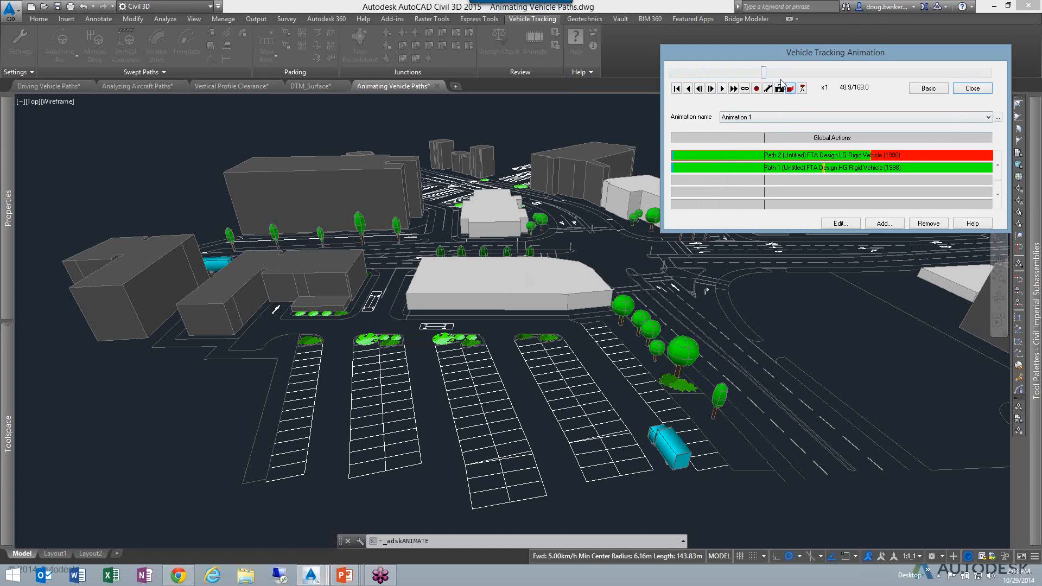
Set the body outline (plan) color to red in the animation settings of Path 1, the HG Rigid Vehicle.
double_click(781, 169)
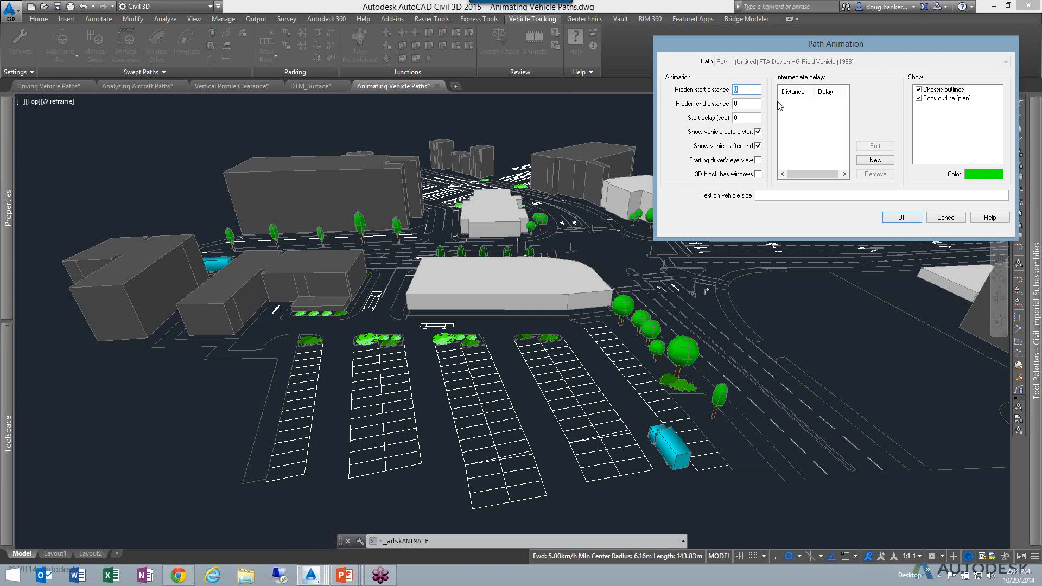
click(951, 102)
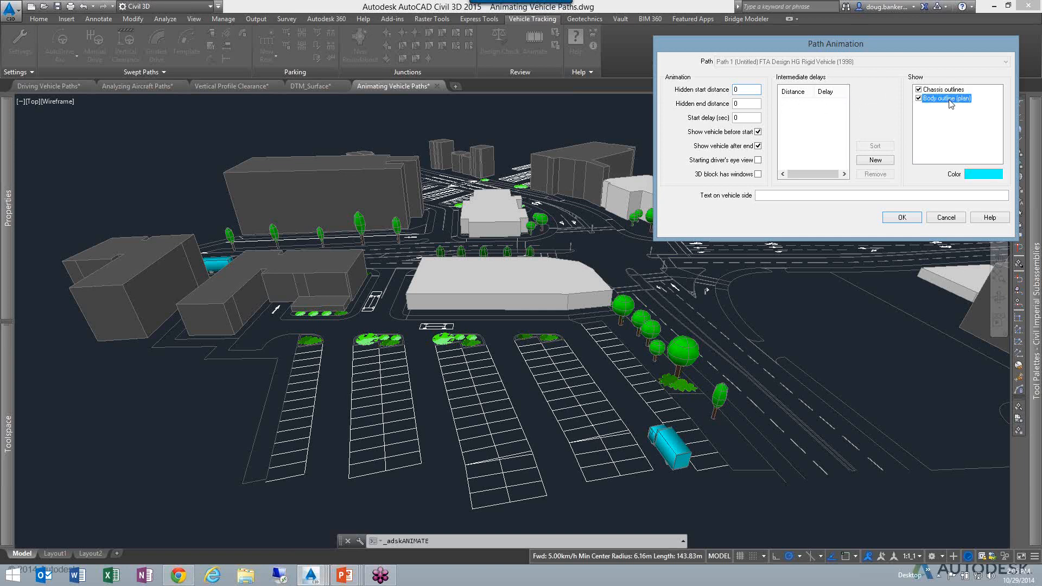
click(969, 172)
click(786, 94)
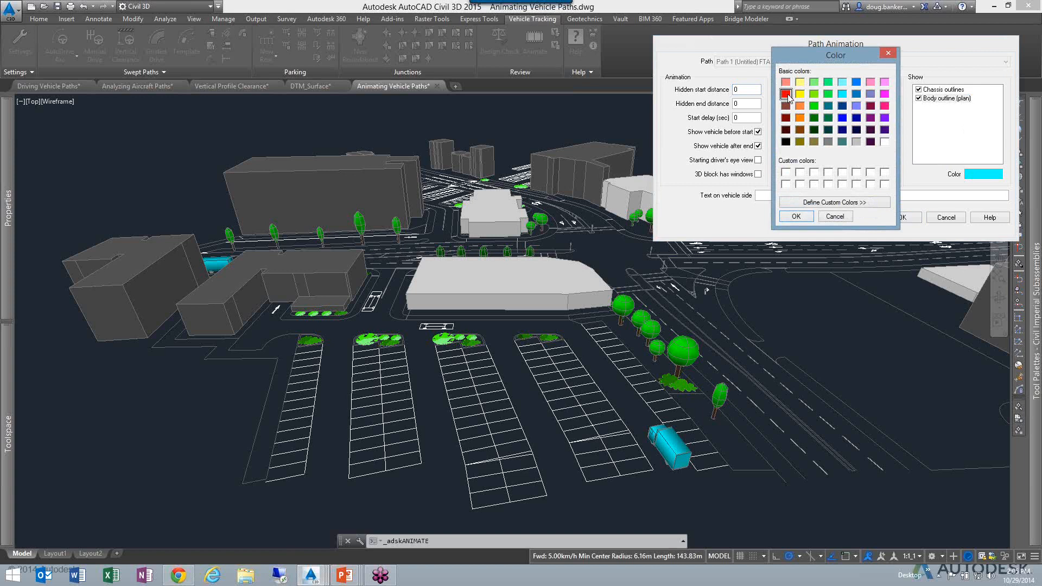
click(796, 217)
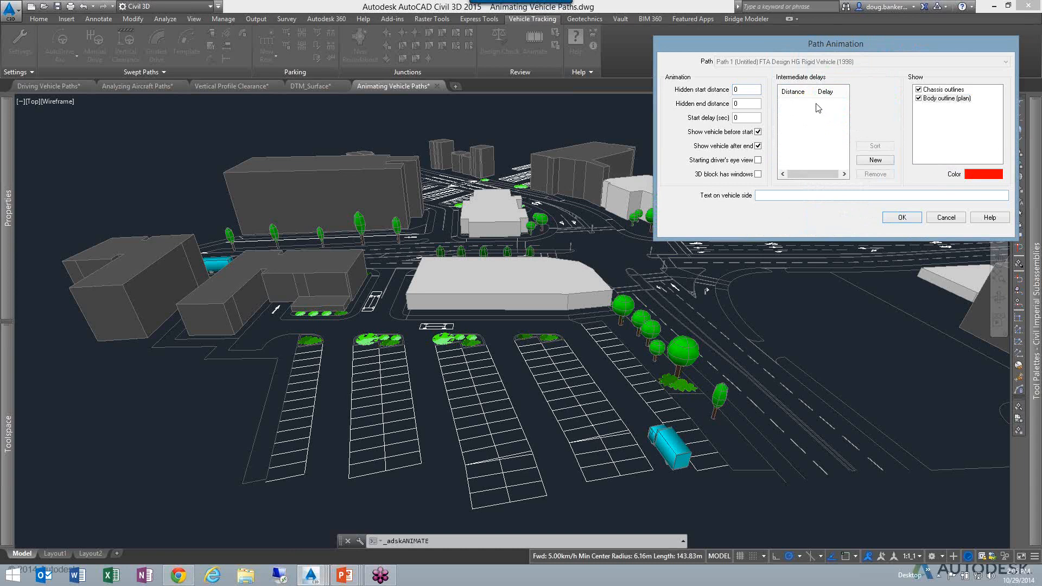
Add an intermediate delay of 10 at the current timeline position to Path 1, the HG Rigid Vehicle, and apply the animation settings.
click(872, 161)
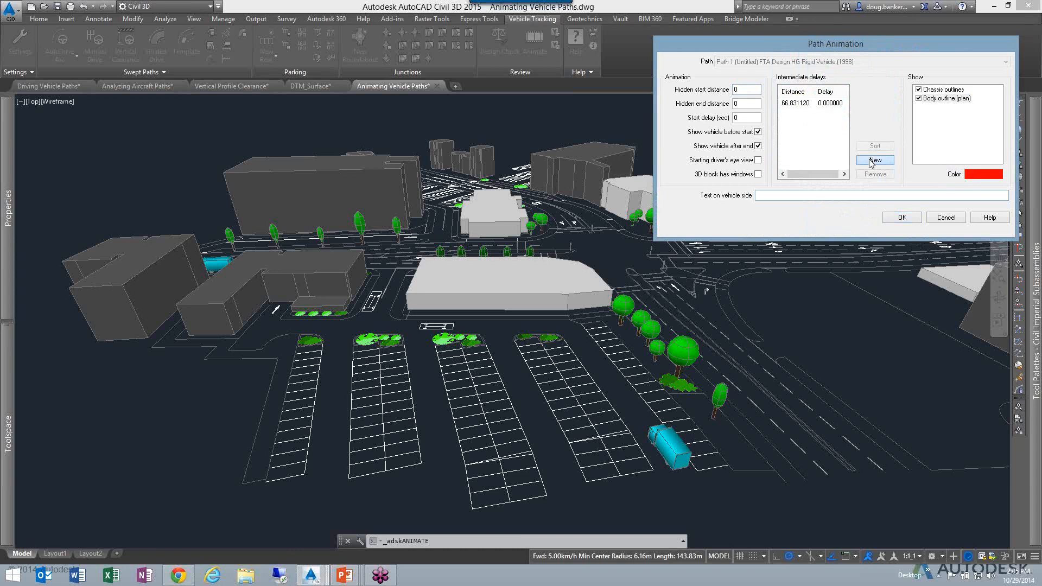
double_click(828, 104)
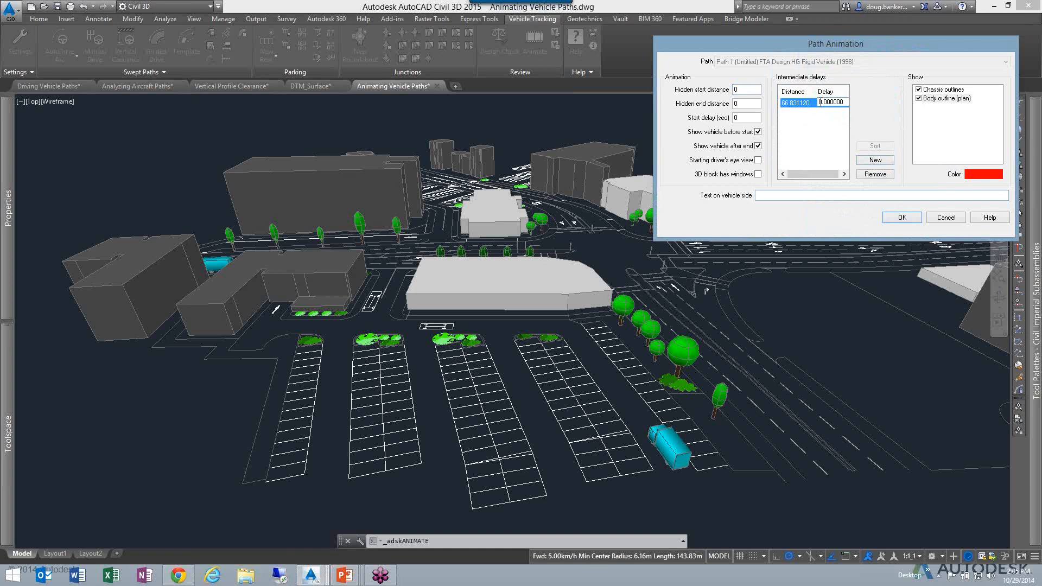
text(1)
click(823, 146)
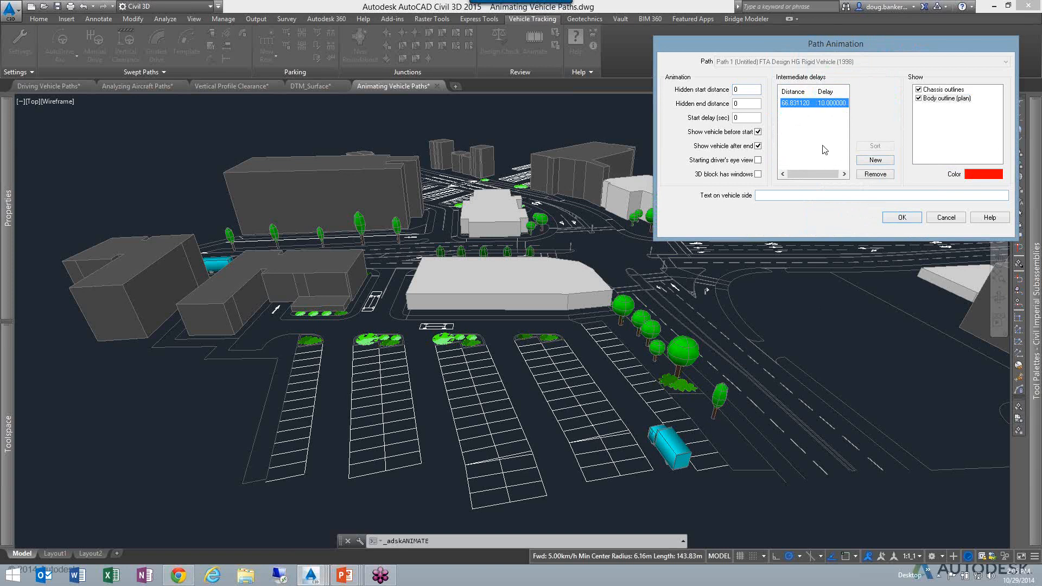
click(903, 218)
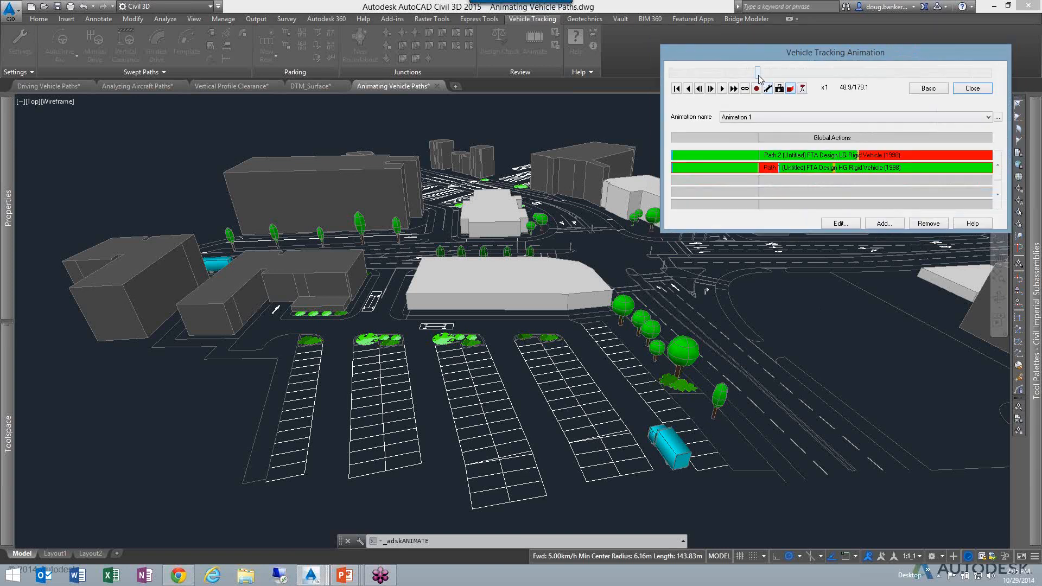
Rewind Animation 1 to the start, preview it briefly at x1, and rewind it again, keeping Animation 1 selected.
drag(759, 77, 671, 77)
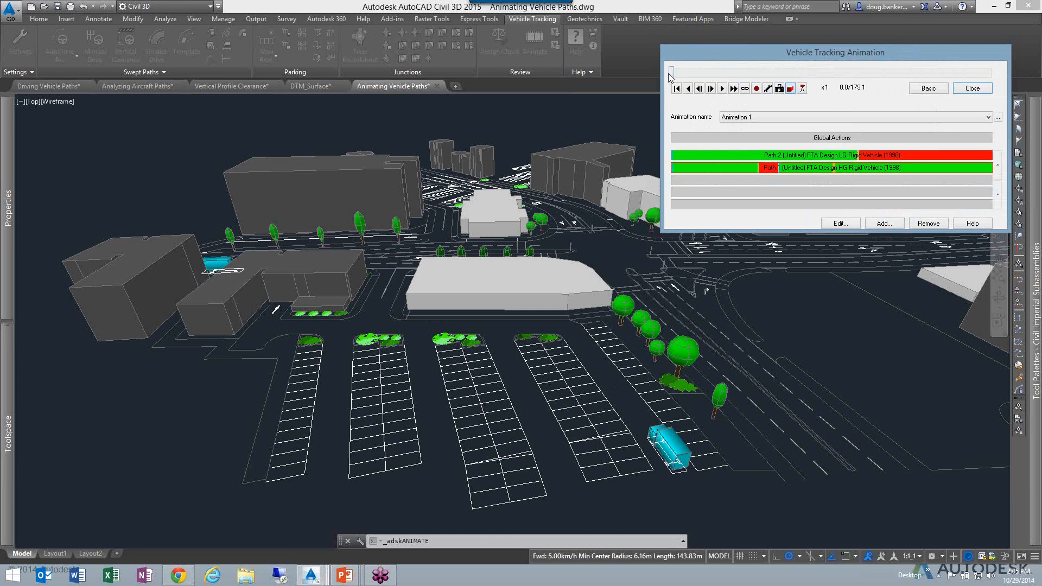
click(722, 89)
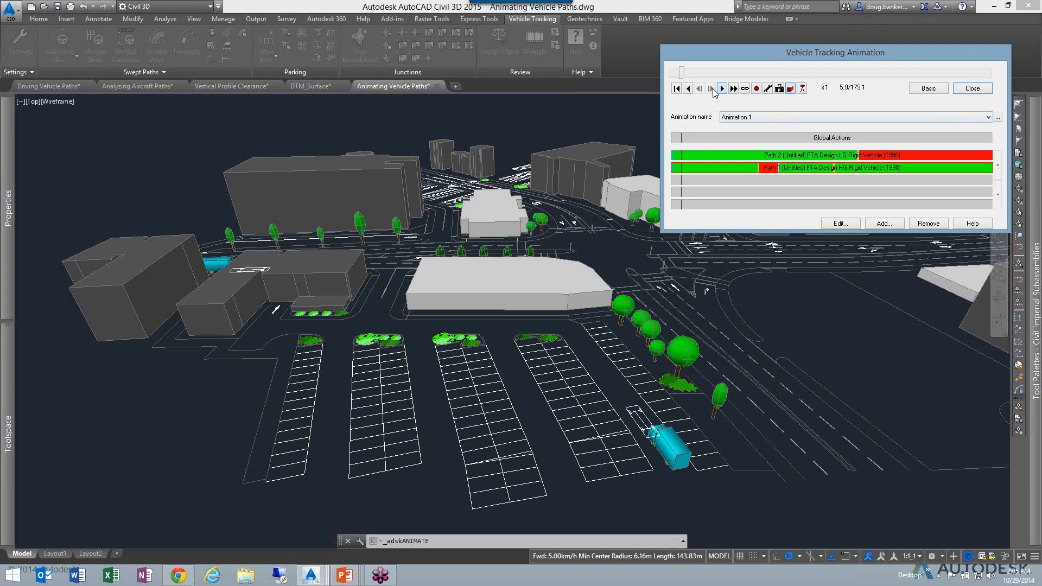
drag(683, 73, 657, 70)
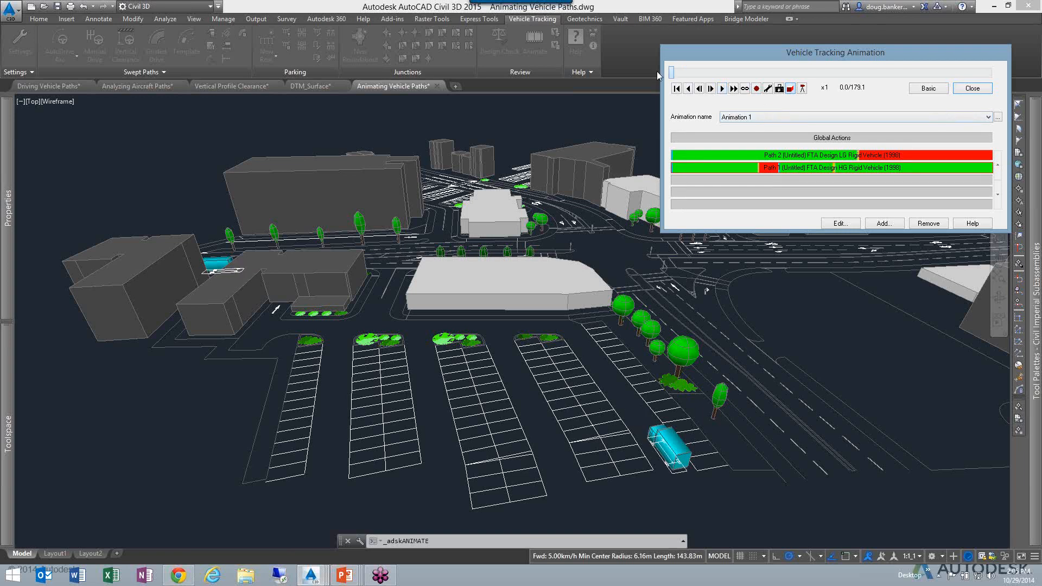
click(731, 121)
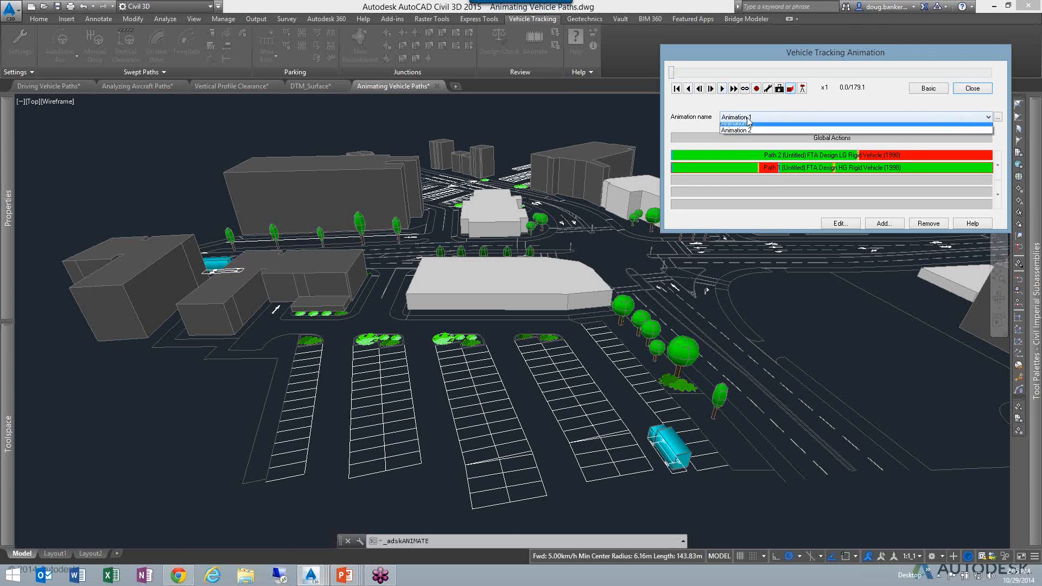
click(745, 119)
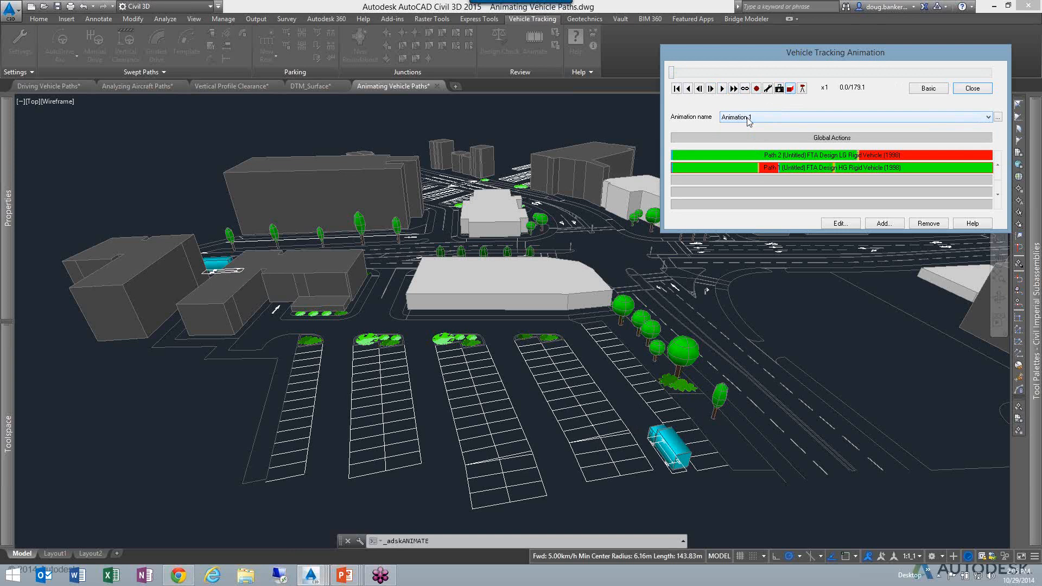
Collapse the animation window to its basic controls and toggle 3D display off and on without saving the viewpoint.
click(923, 89)
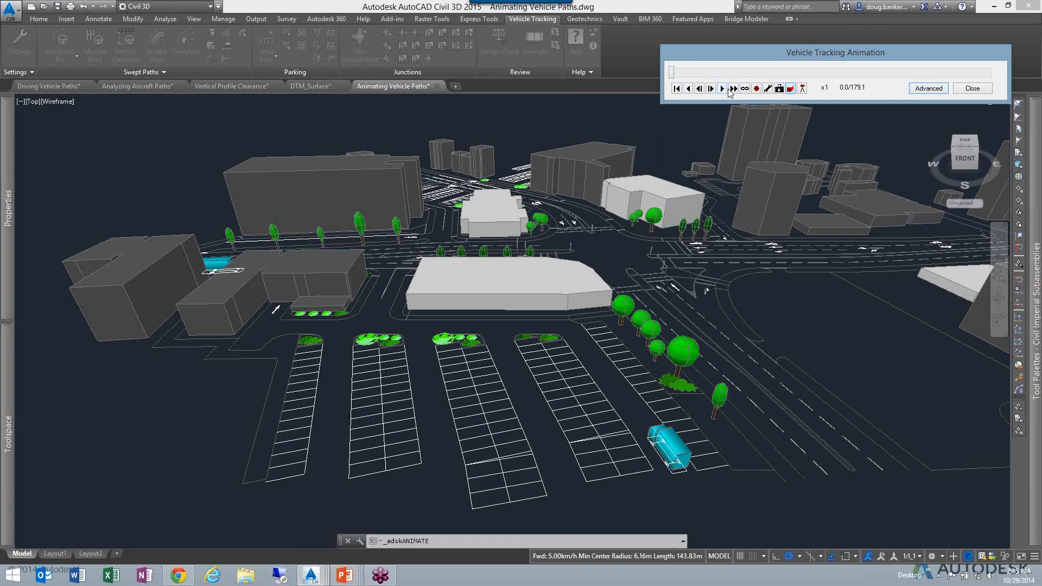
click(780, 89)
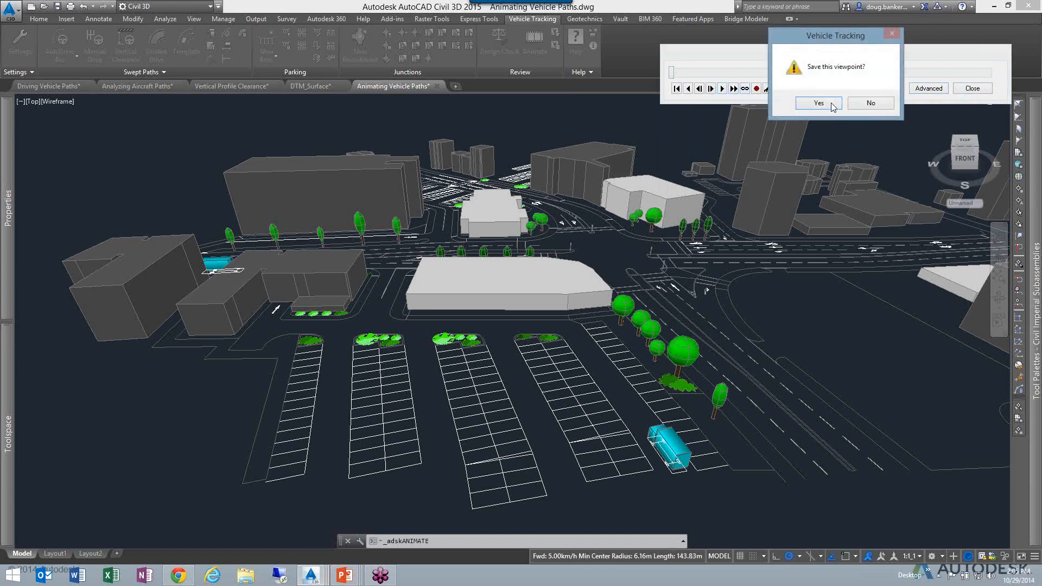
click(861, 101)
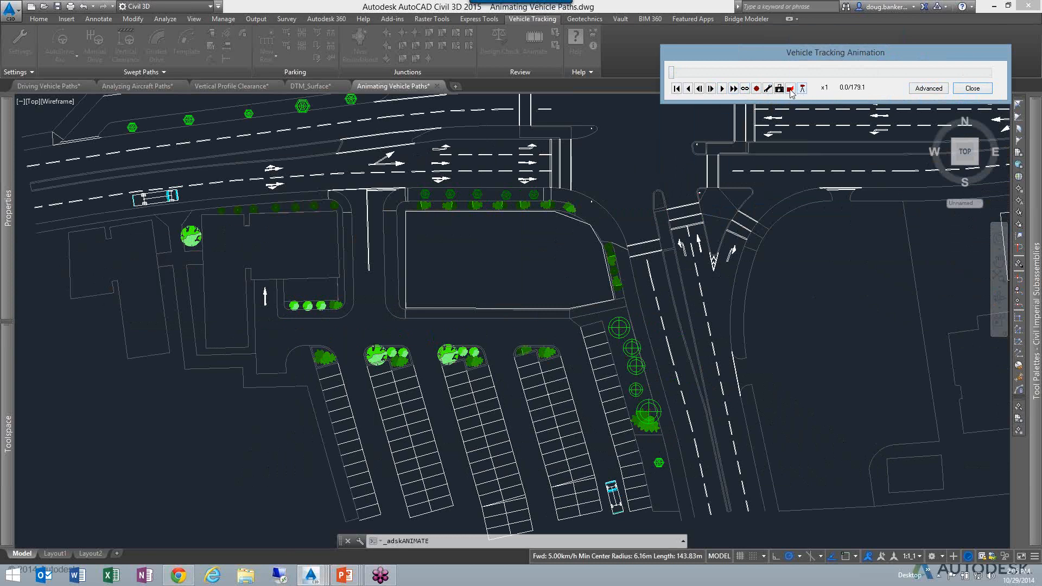
click(791, 89)
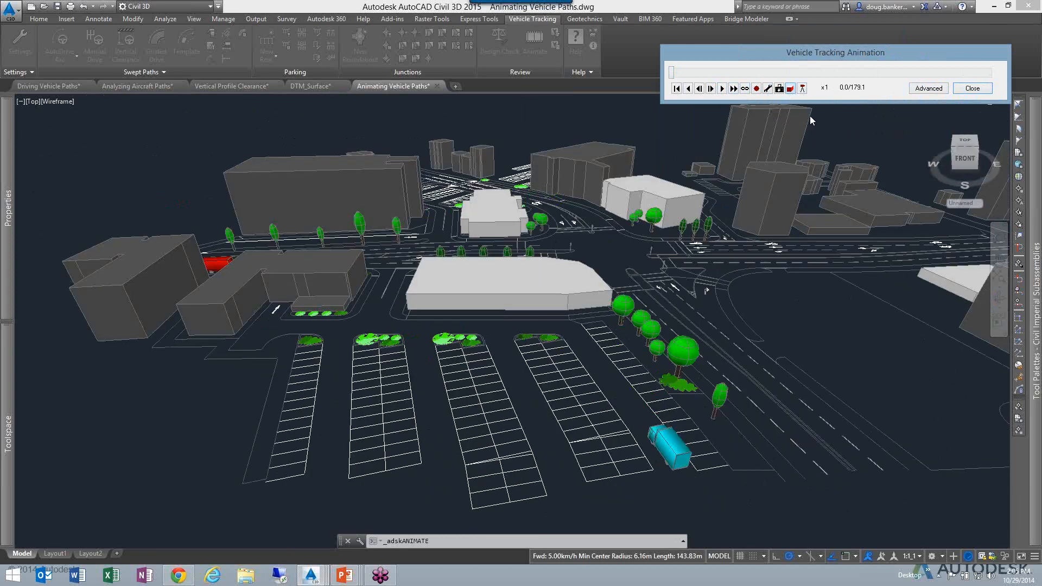
Play the animation in 3D, raising the playback speed to x4, and close it without saving the viewpoint.
click(722, 89)
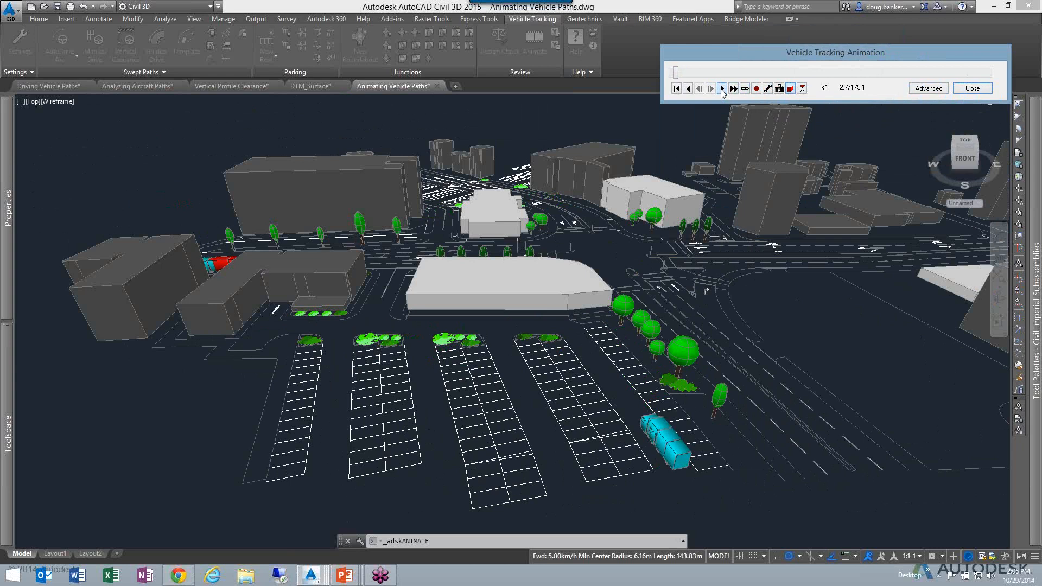
click(734, 89)
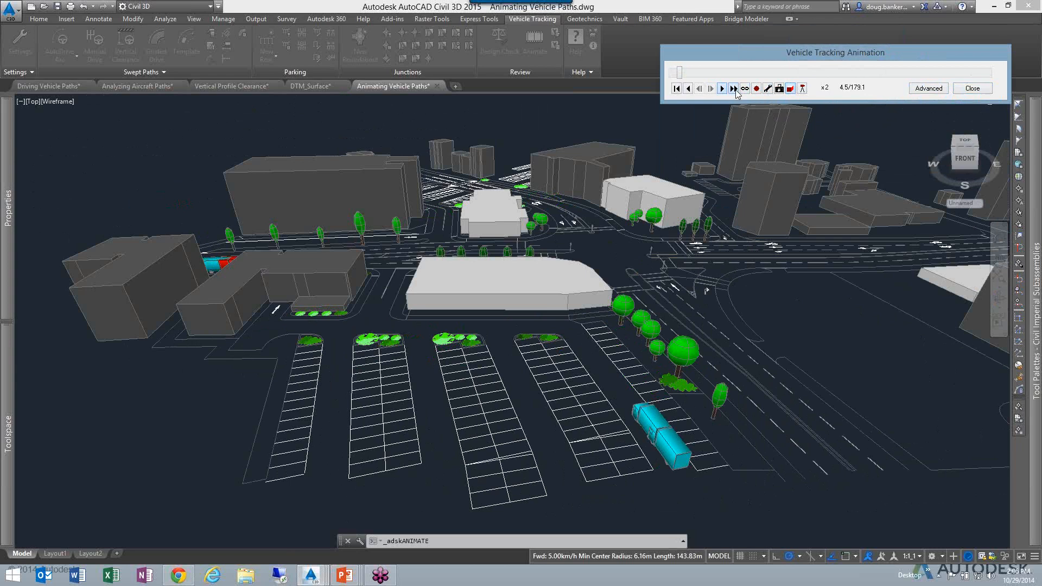
click(734, 89)
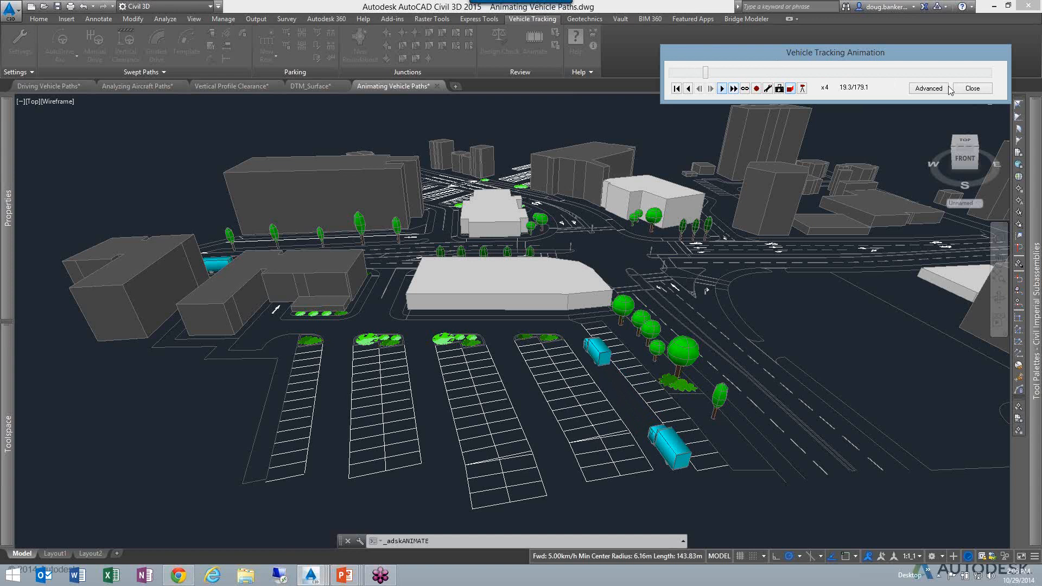
click(973, 89)
click(862, 101)
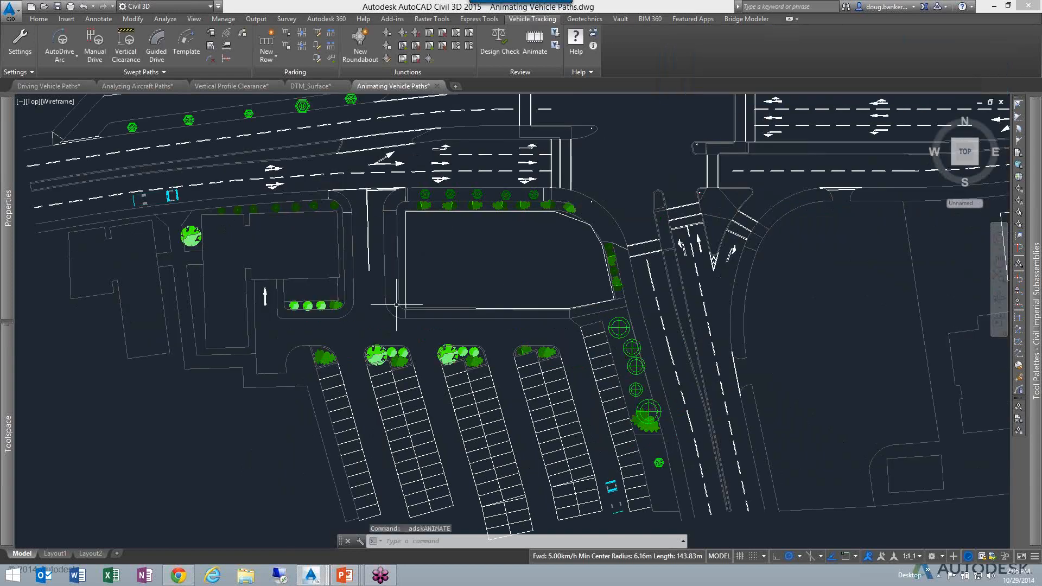
Cancel any active command and regenerate the drawing in plan view to refresh the leftover vehicle graphics.
scroll(397, 305, down, 3)
scroll(380, 299, up, 4)
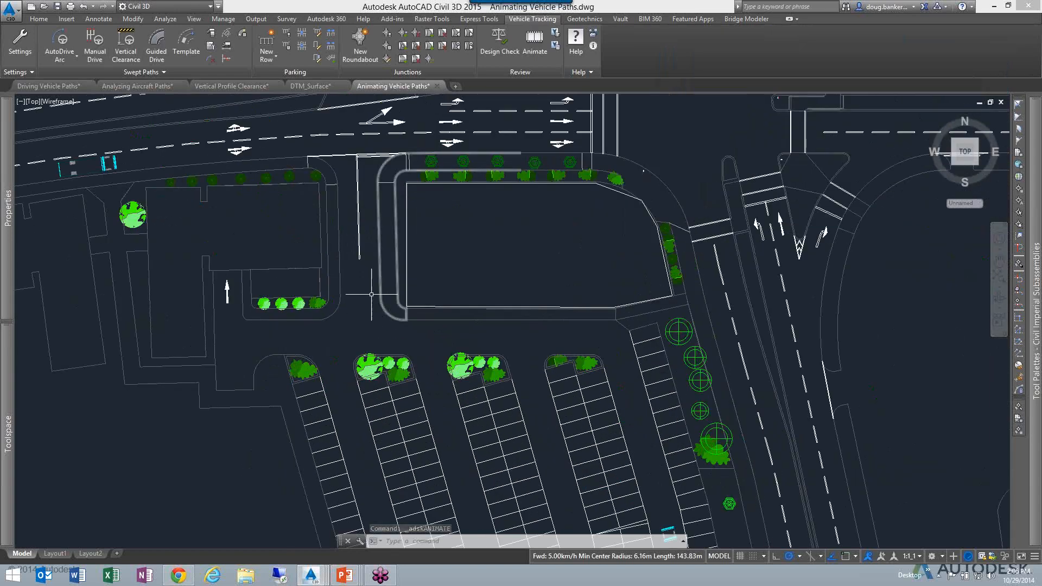
key(Escape)
key(Escape)
key(Escape)
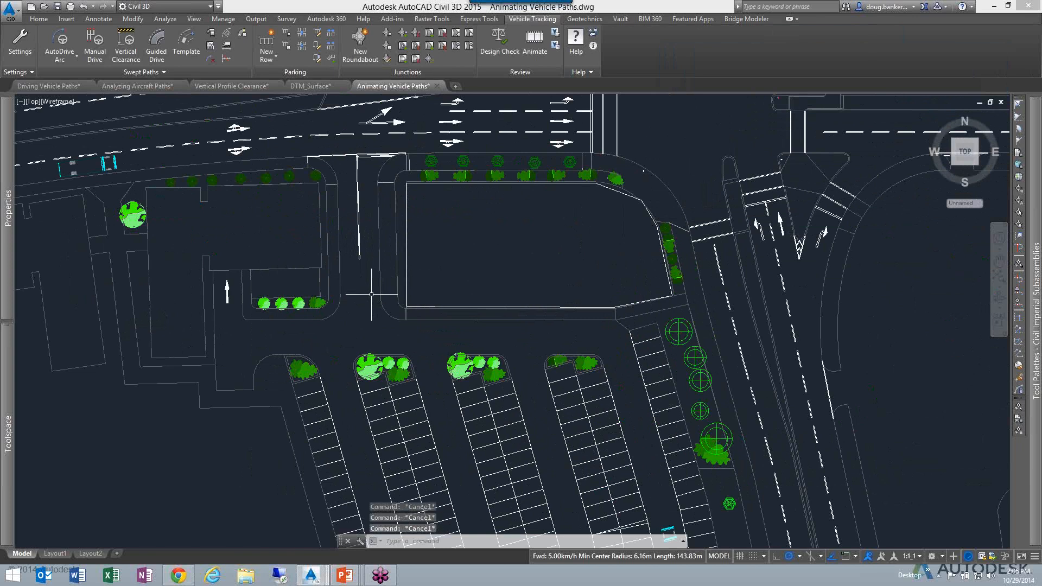
text(RE)
key(Return)
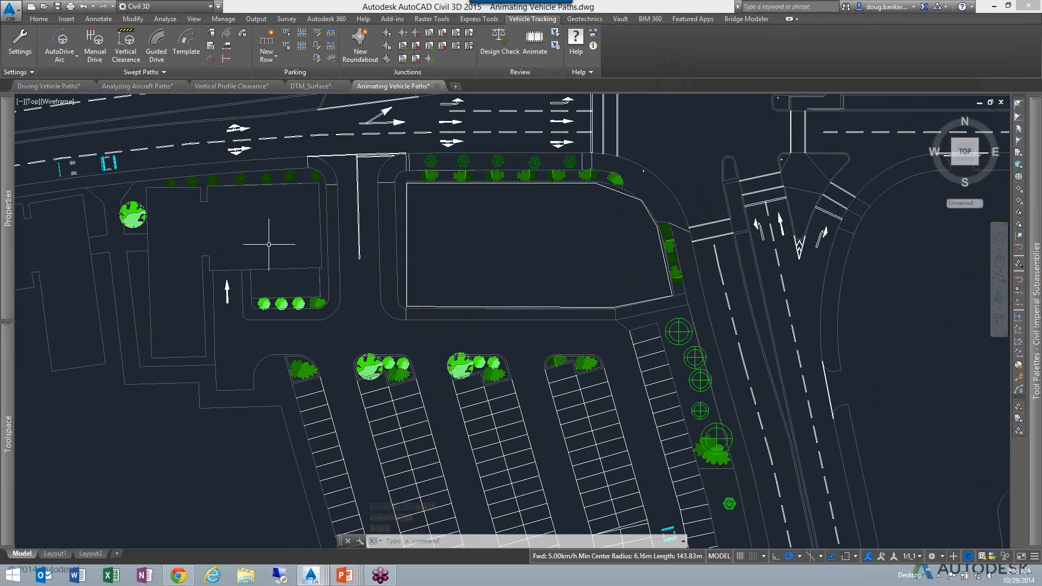
Reopen the vehicle animation, switch it to 3D, and close it without saving the viewpoint.
click(535, 43)
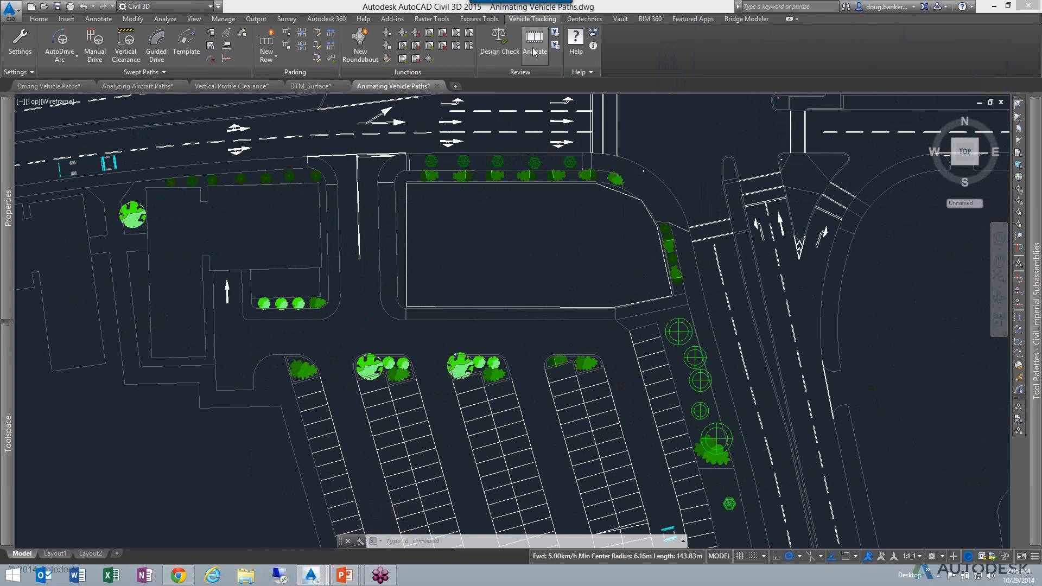
click(791, 88)
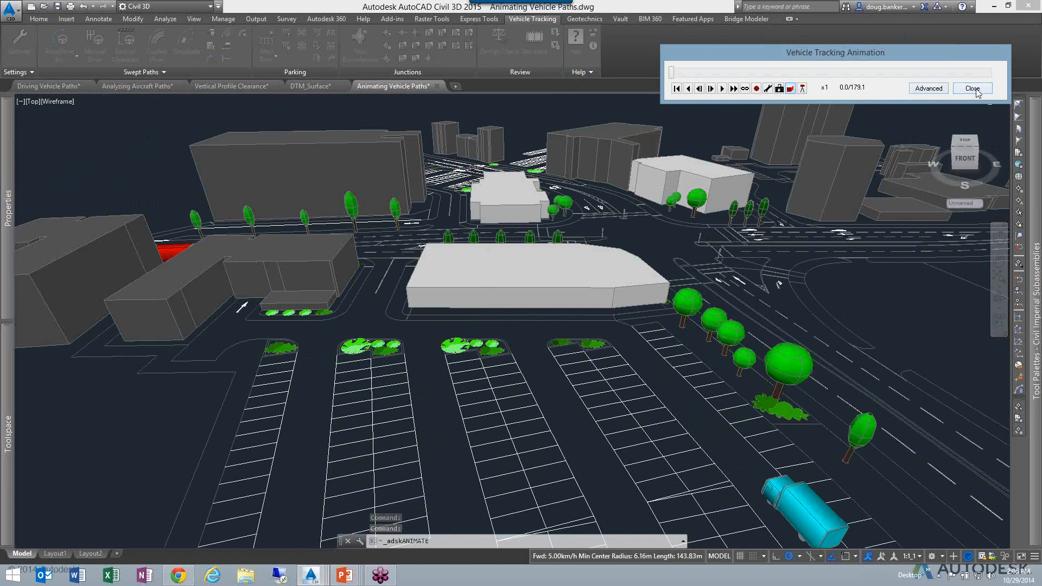
click(973, 88)
click(863, 108)
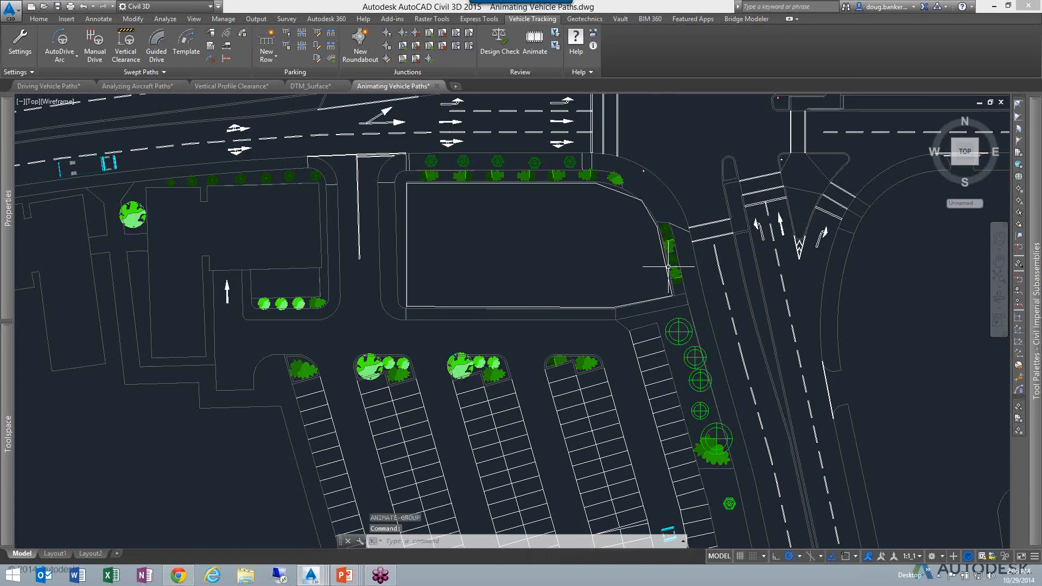
Undo back to the selected vehicle paths and start an animation from them with the advanced settings shown.
key(ctrl+z)
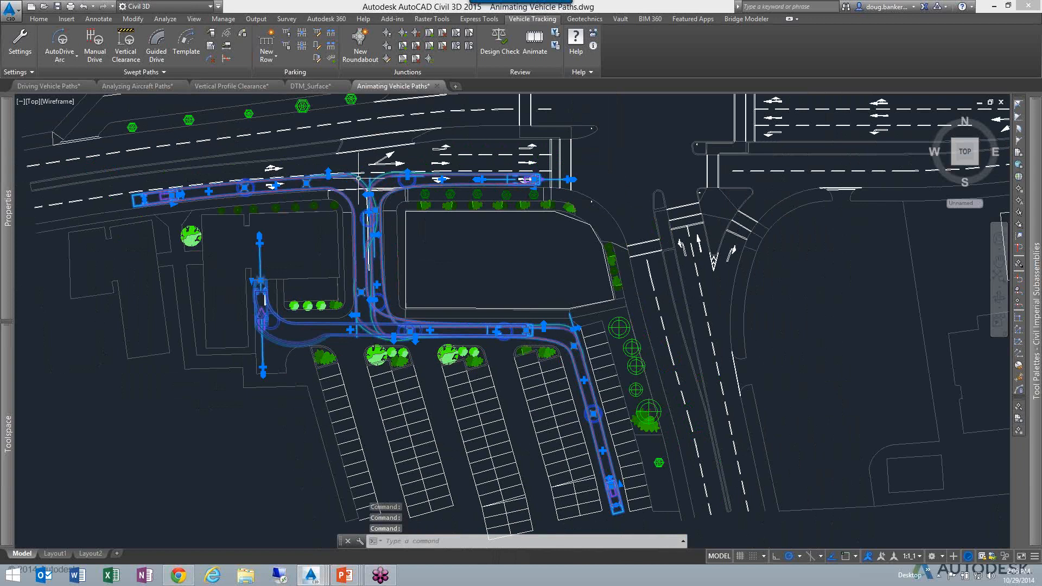
click(534, 42)
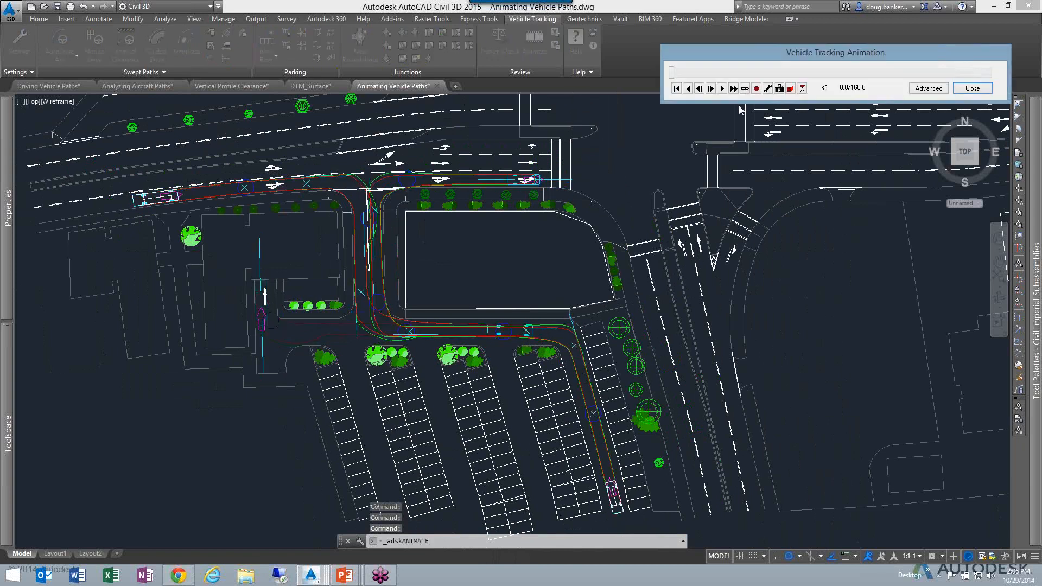
click(926, 88)
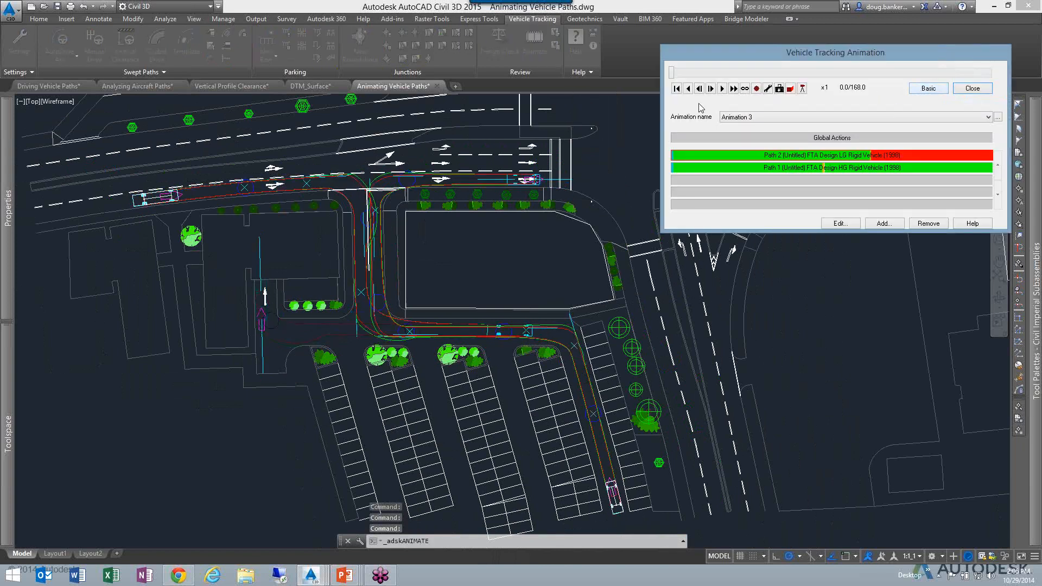
Switch from Animation 3 to Animation 1, preview it briefly in plan view, and rewind it to the start.
mouse_move(672, 72)
mouse_down()
mouse_move(762, 74)
mouse_move(660, 75)
mouse_up()
click(746, 117)
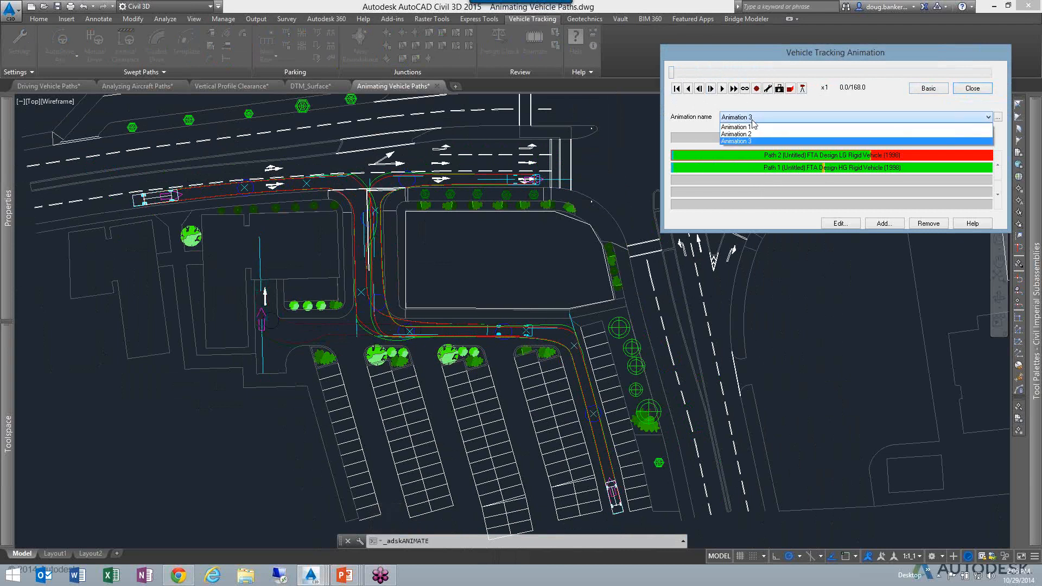
click(755, 136)
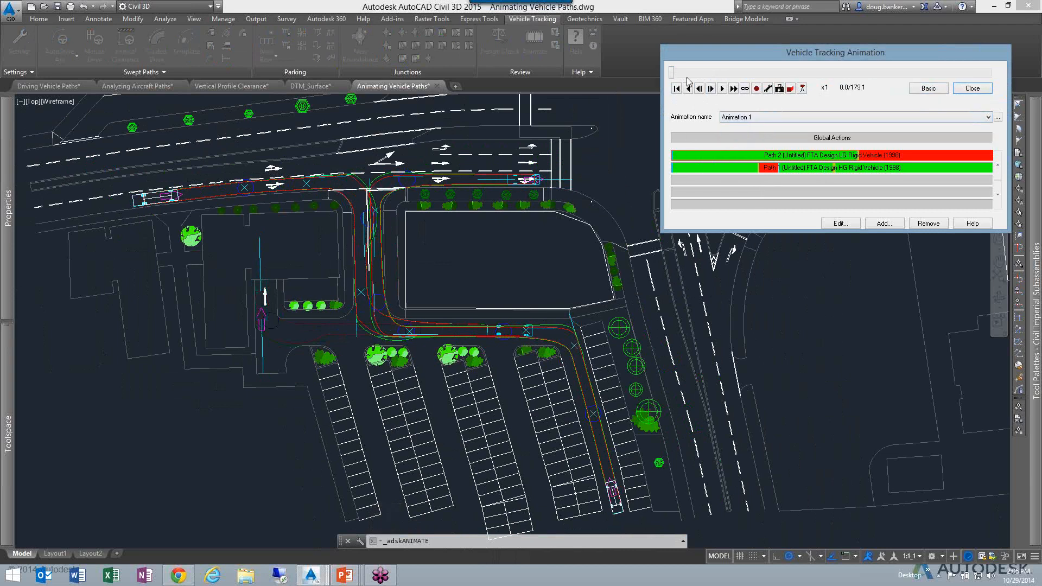
mouse_move(673, 73)
mouse_down()
mouse_move(780, 74)
mouse_move(672, 72)
mouse_up()
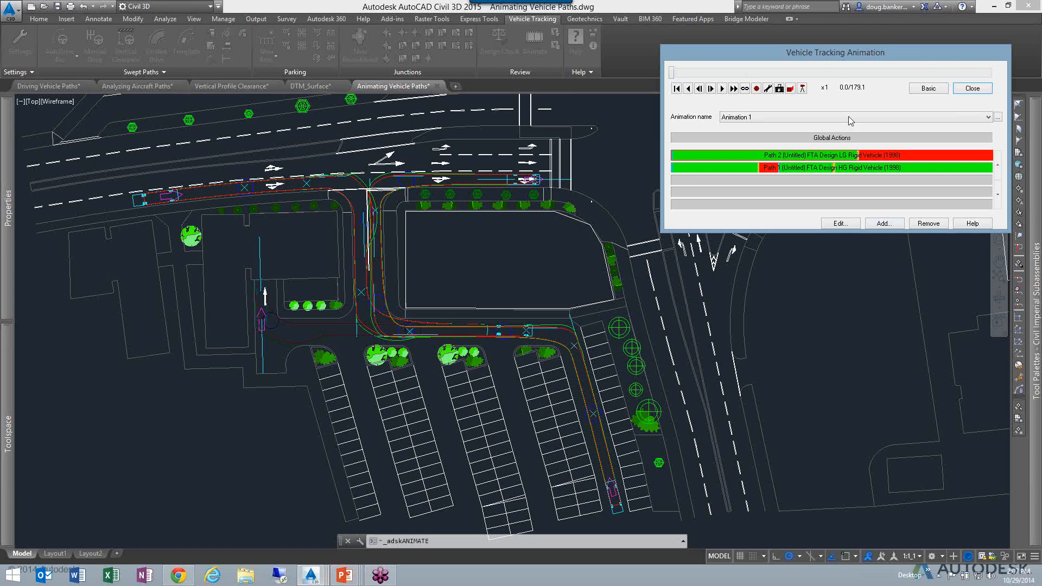
click(723, 88)
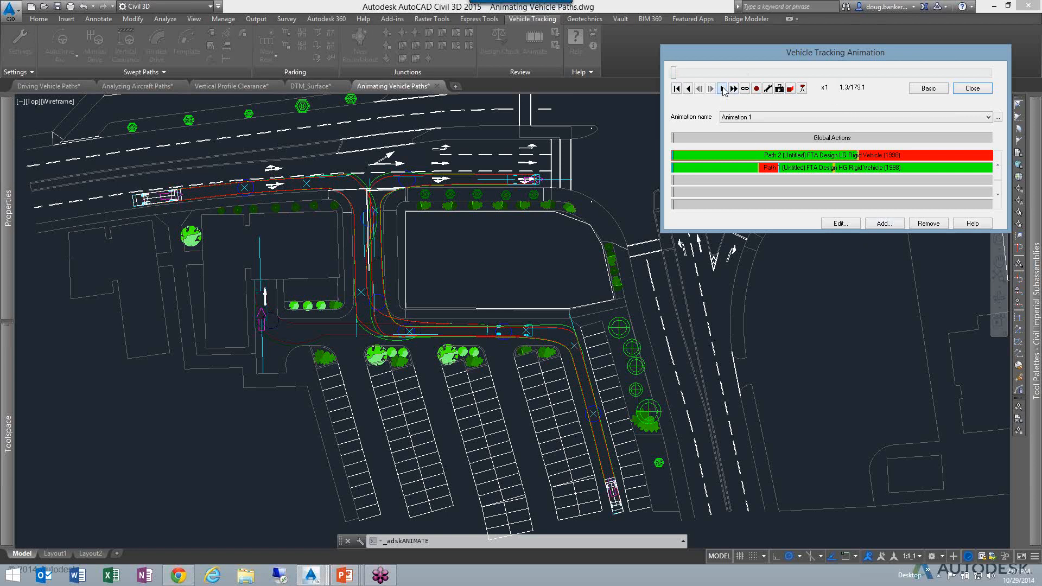
drag(674, 72, 666, 71)
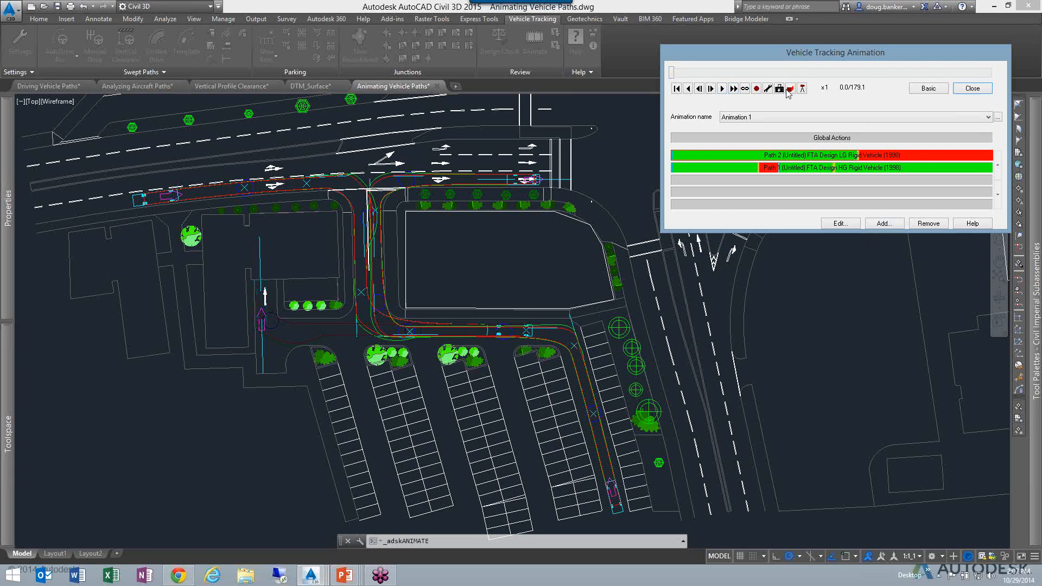
Play Animation 1 in 3D to the end, raising the speed to x8, and close it without saving the viewpoint.
click(790, 88)
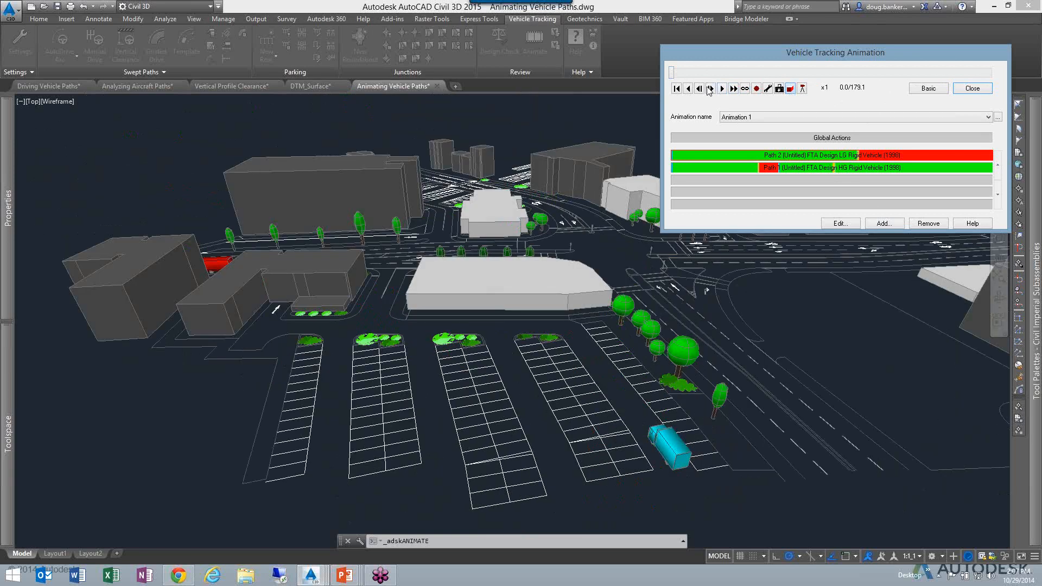
click(722, 88)
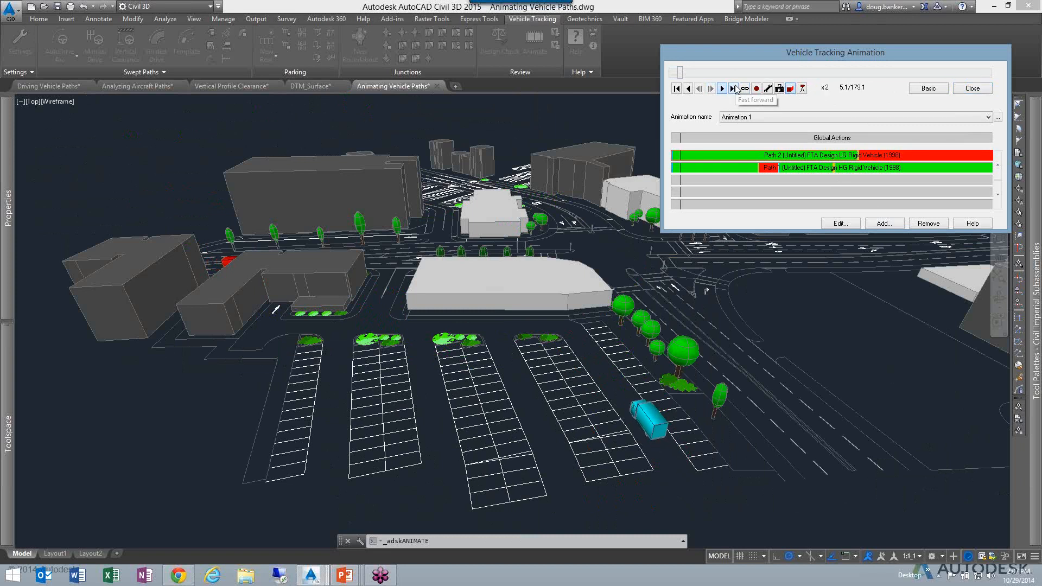
click(735, 89)
click(735, 89)
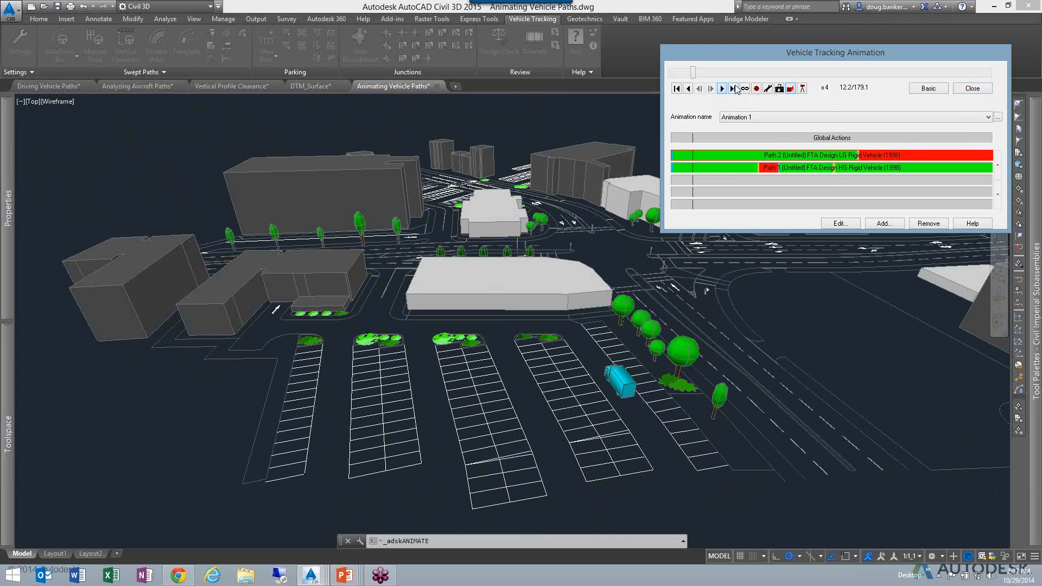
click(735, 89)
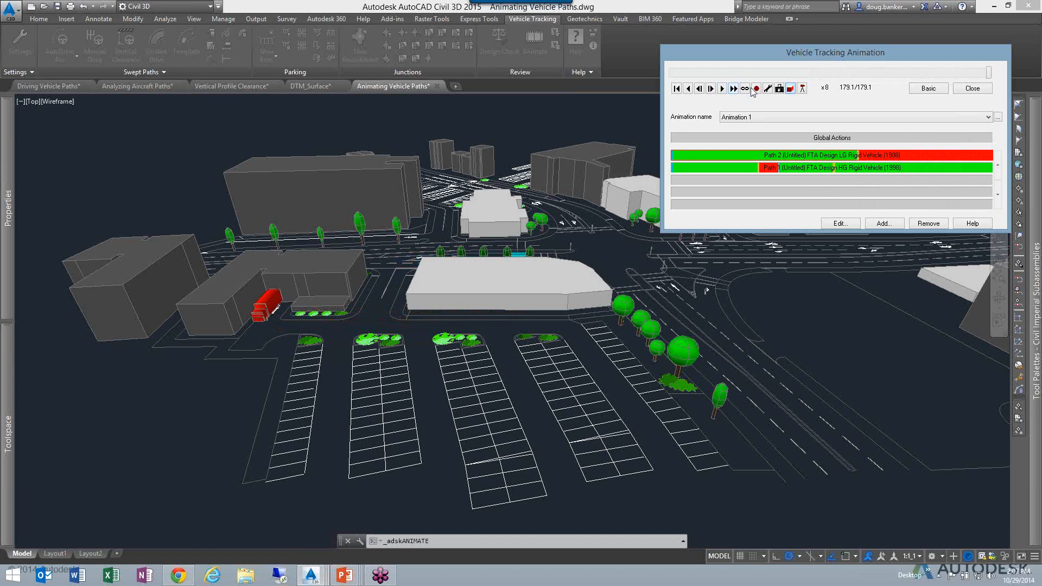
click(972, 90)
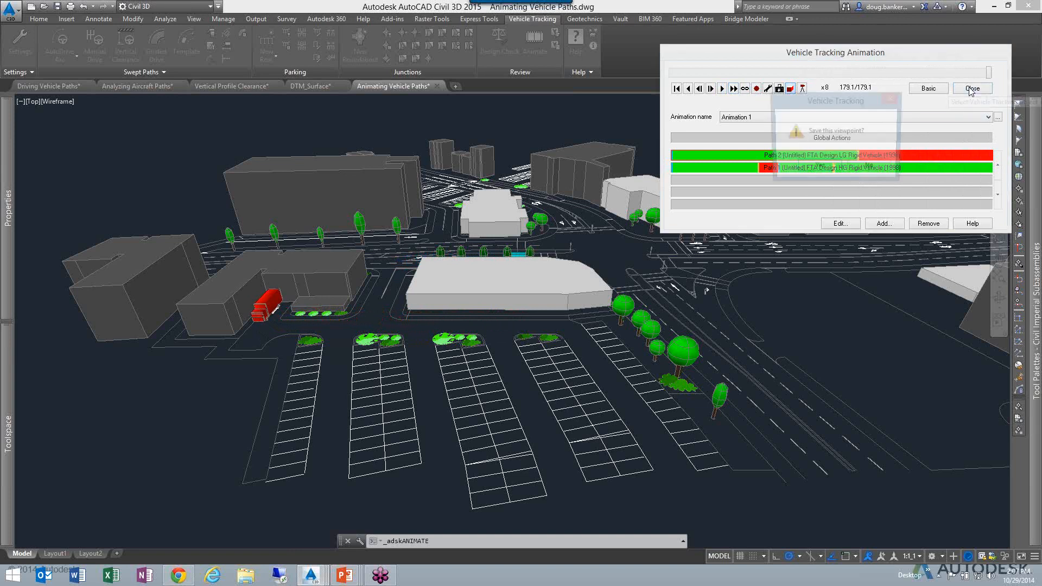
click(866, 167)
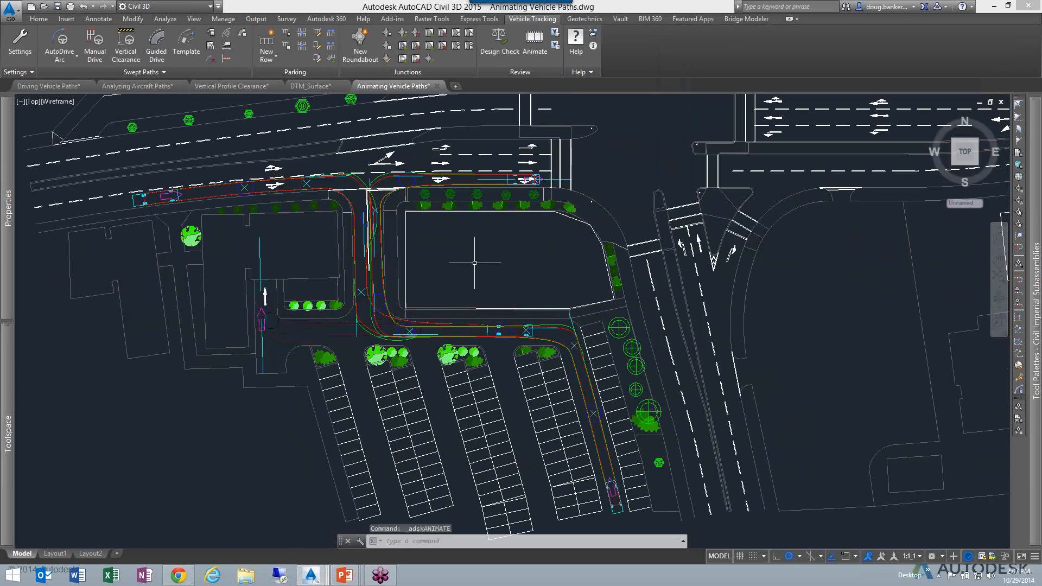
Switch to the PowerPoint slide show and advance to the closing Questions slide.
key(alt+Tab)
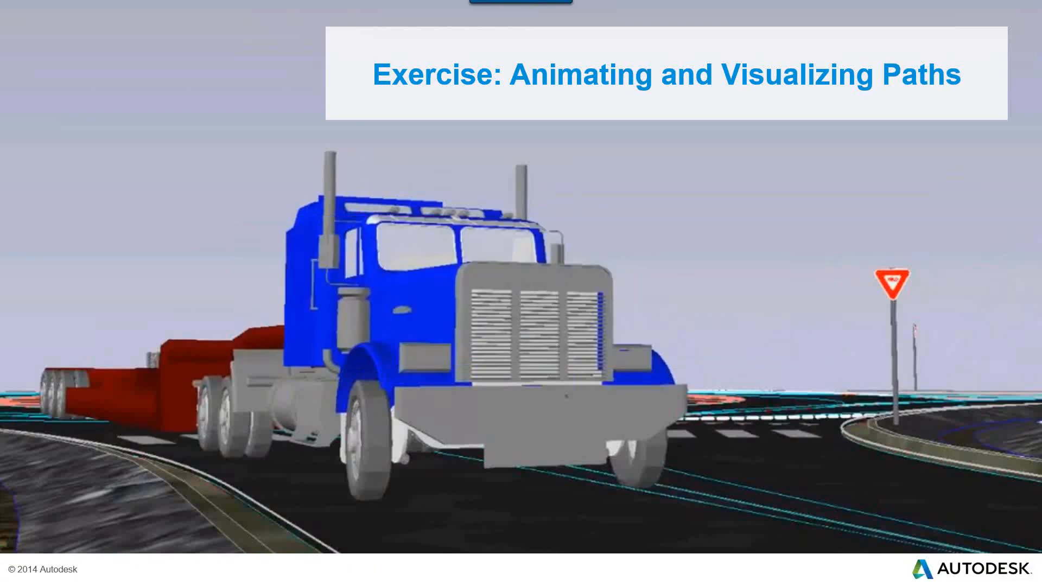
key(Right)
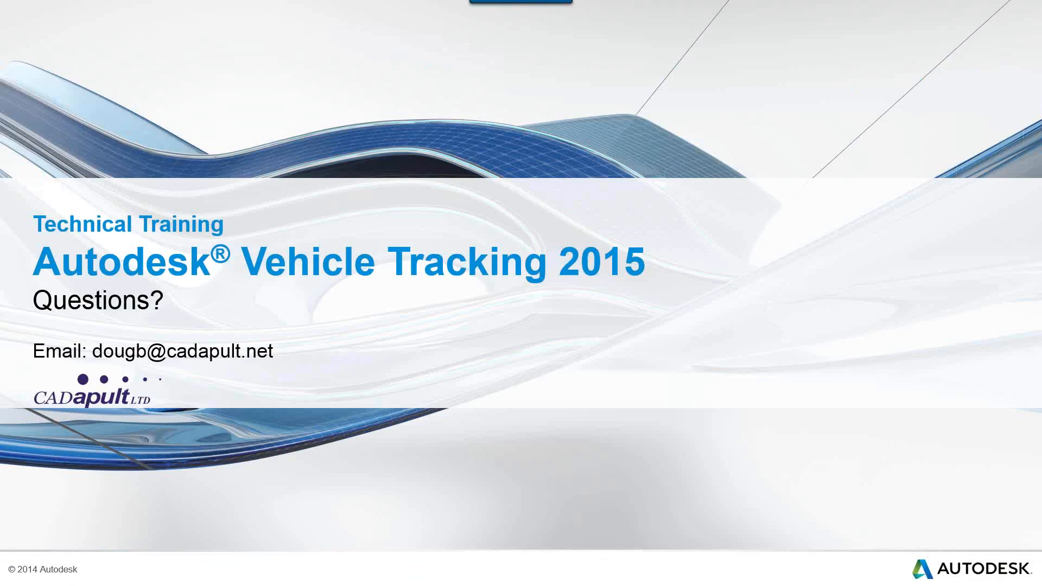